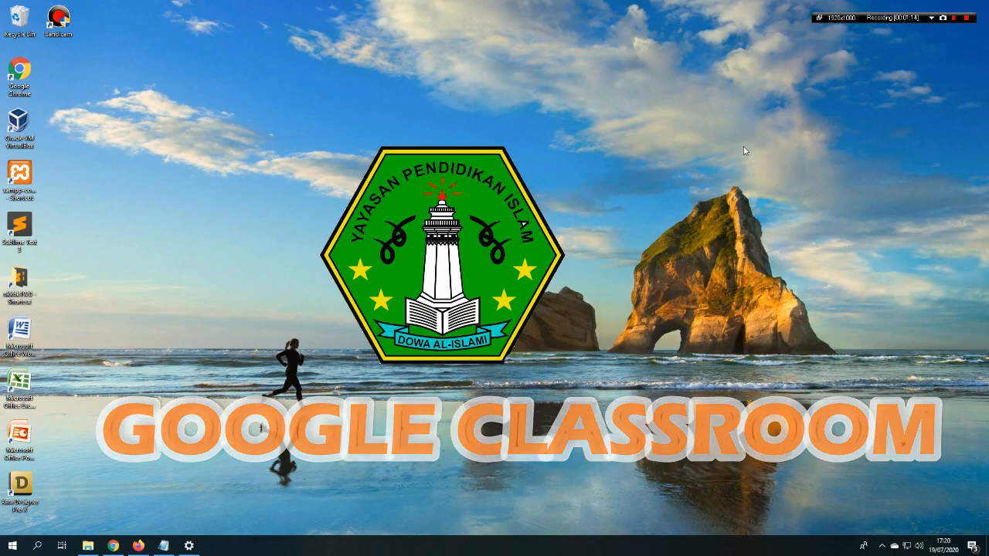
Step: Switch to Notepad and write the notes "1 akun guru / kelas guru" and, on the next line, "gmail.com"
left_click(163, 545)
type("1 akun")
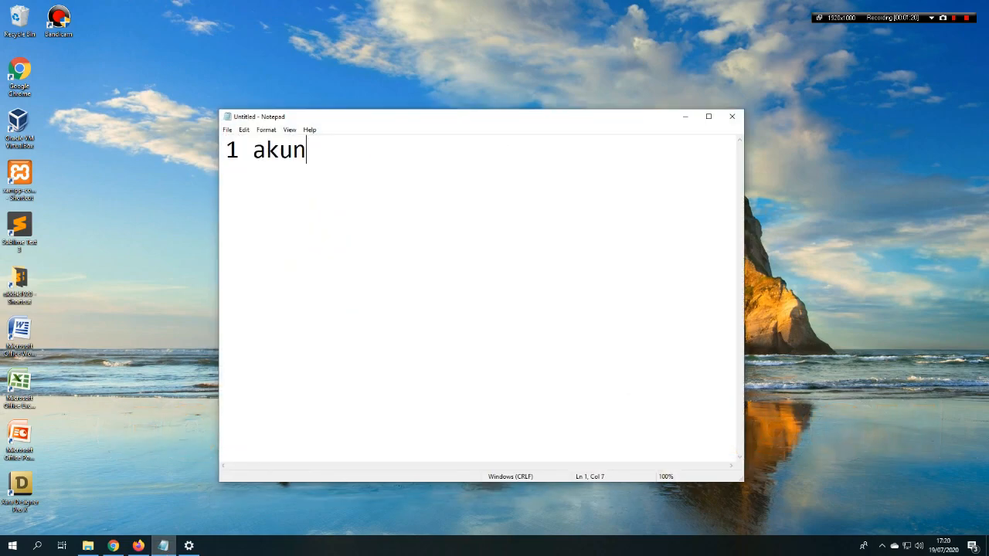
type(" guru / ")
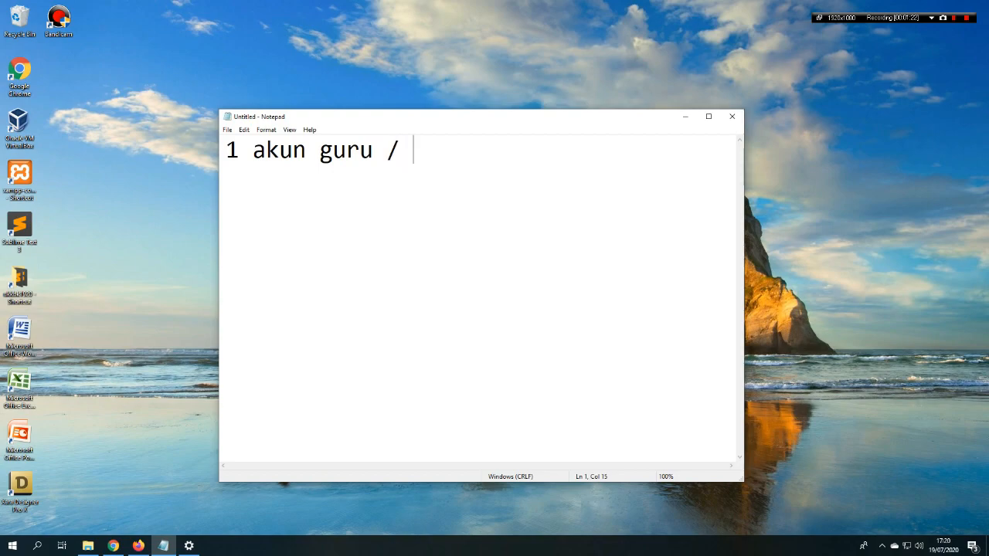
type("kelas guru")
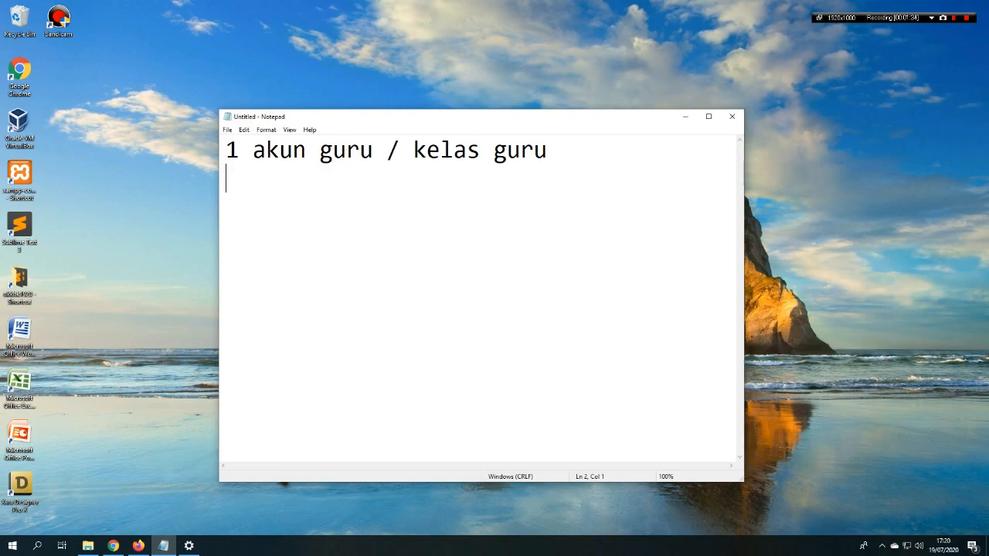
type("gmail.com")
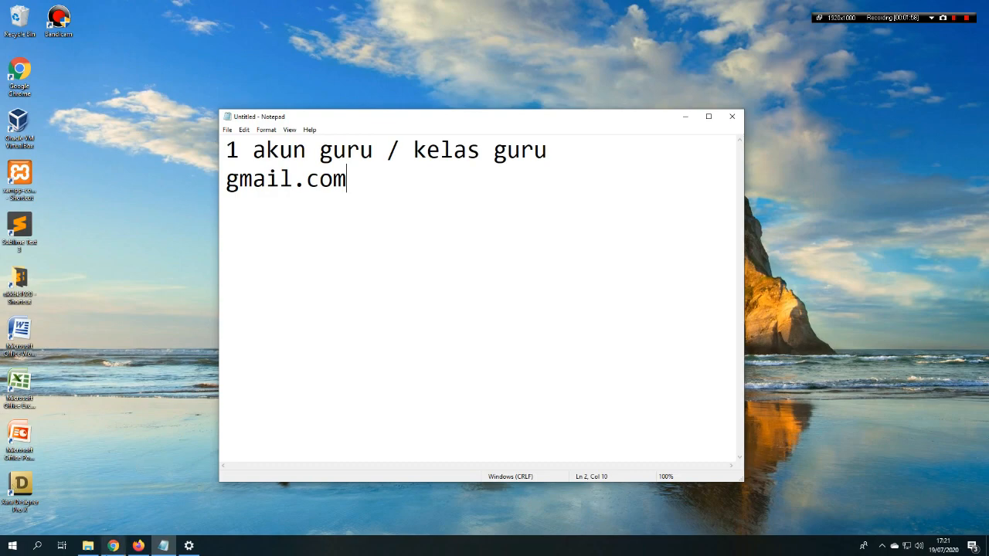
Step: Switch to Chrome and load google.com in the current tab
left_click(113, 546)
left_click(147, 28)
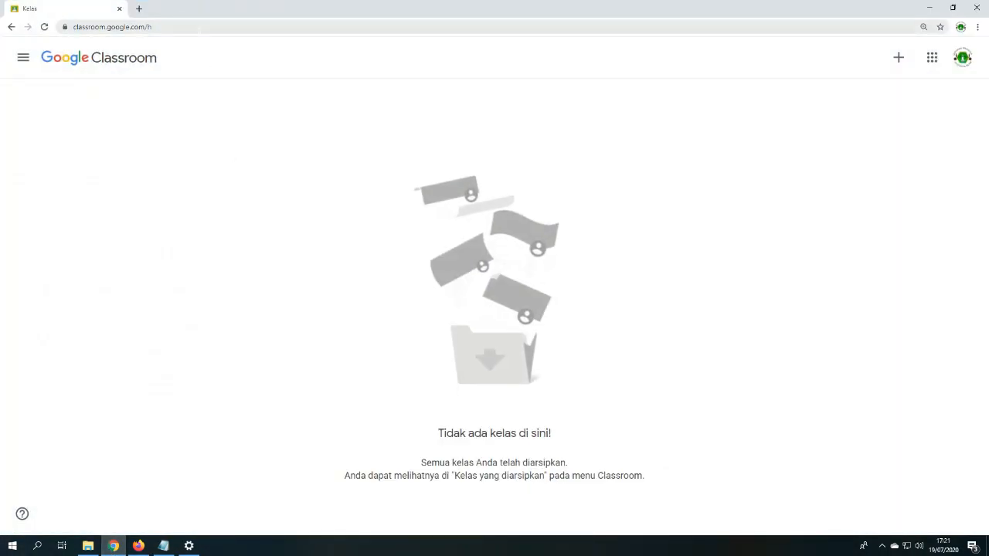
type("google.com")
left_click(146, 45)
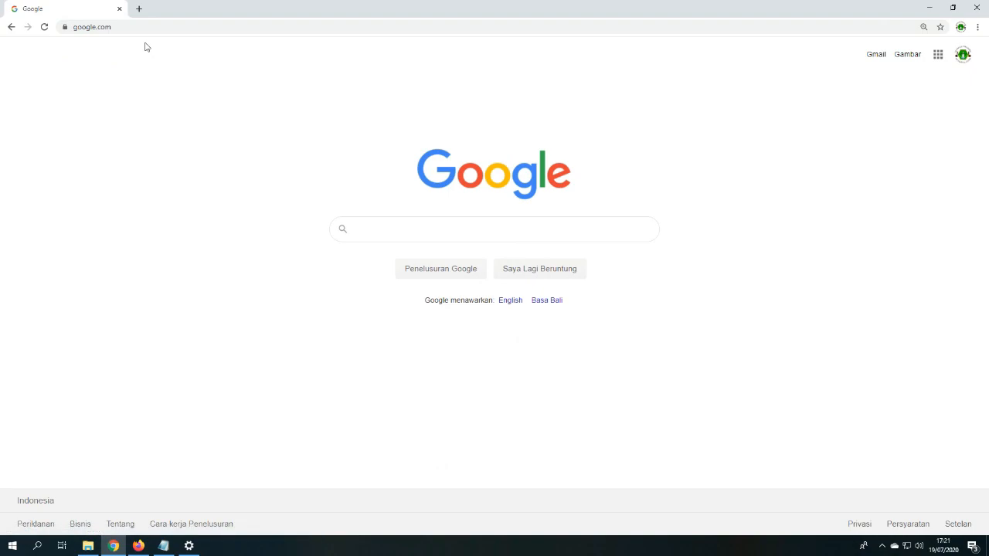
key("ctrl+plus")
key("ctrl+plus")
key("ctrl+plus")
key("ctrl+plus")
type("google/")
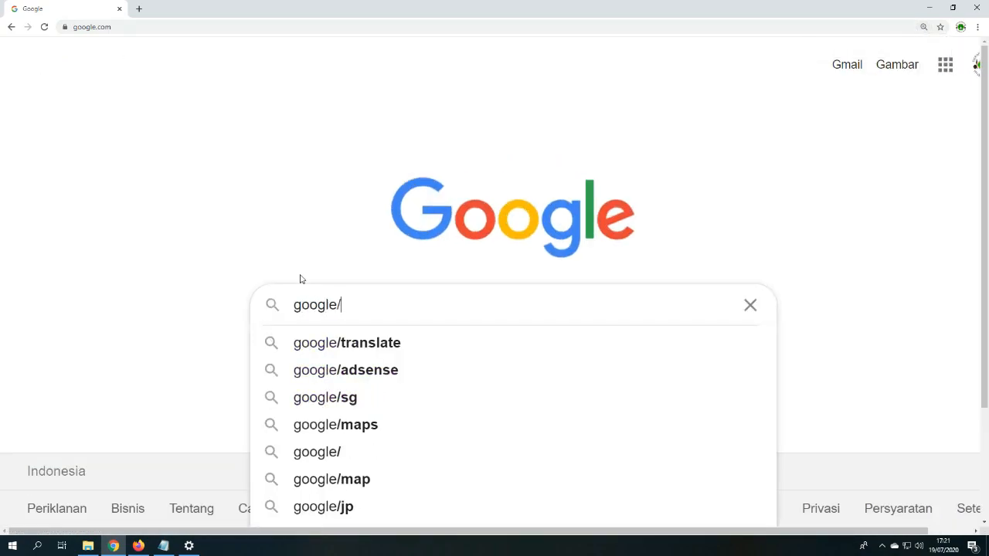
key("BackSpace")
type(".com")
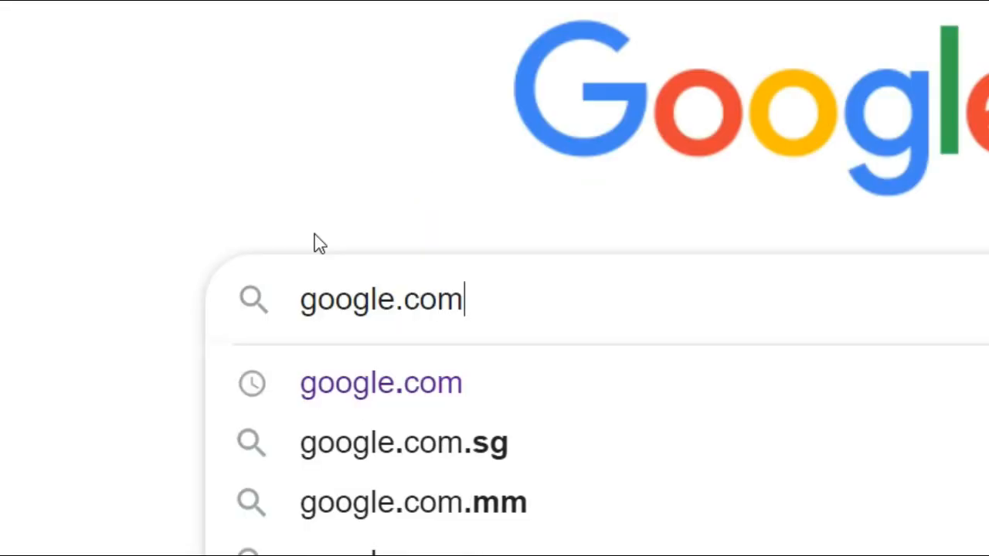
left_click_drag(463, 301, 216, 301)
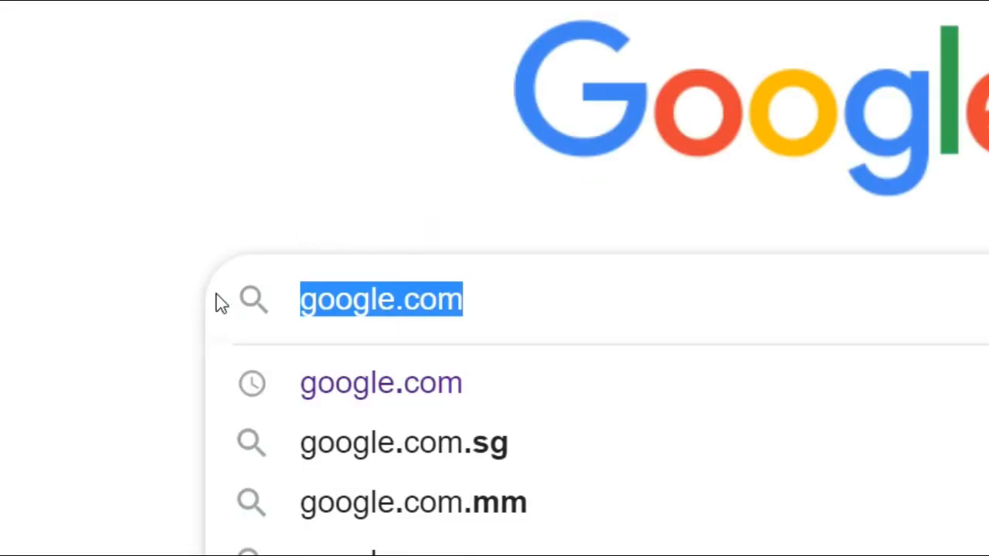
key("BackSpace")
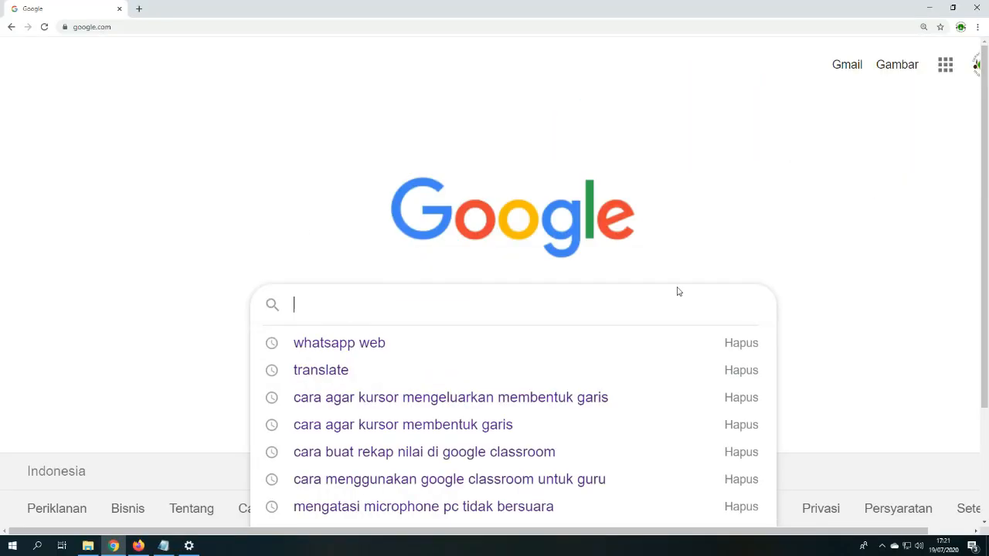
key("ctrl+minus")
key("ctrl+minus")
key("ctrl+minus")
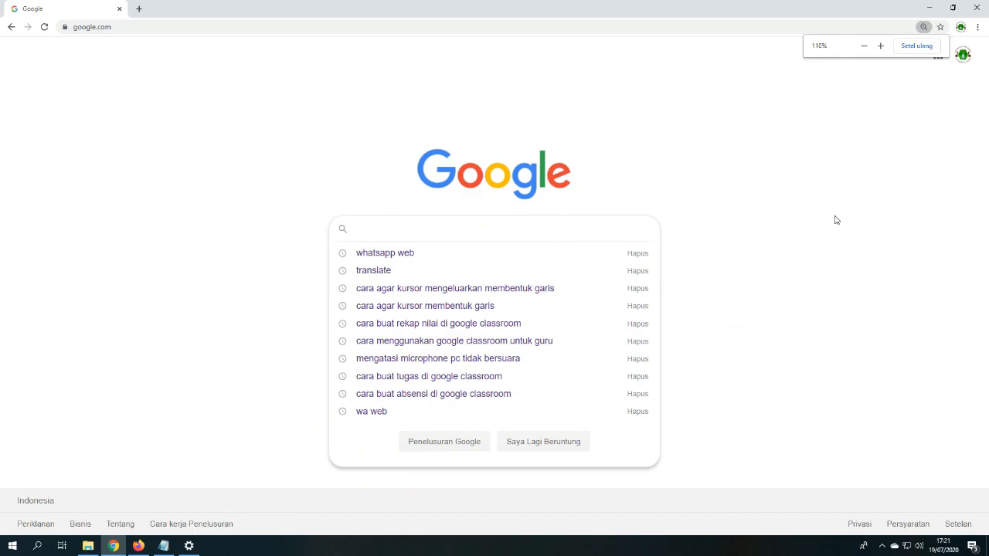
left_click(598, 322)
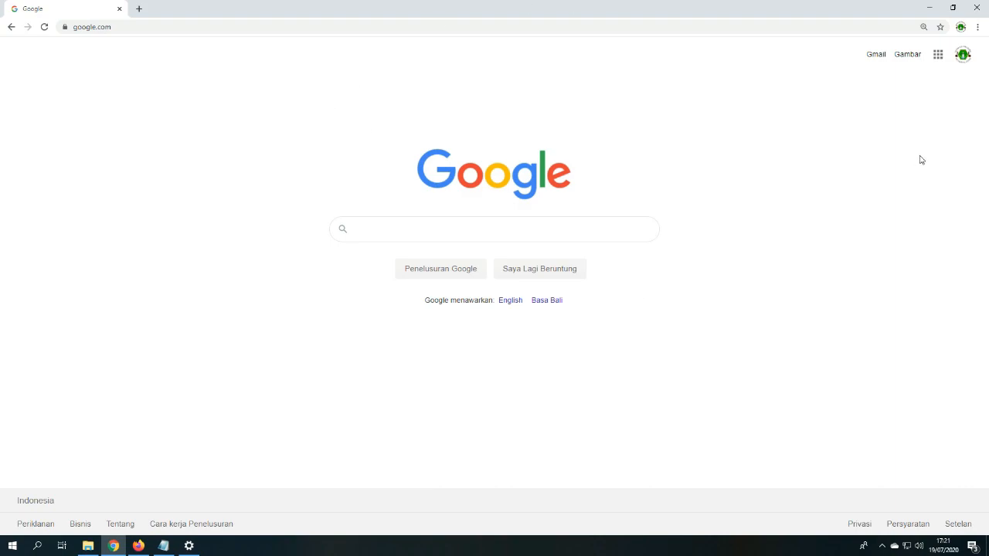
Step: Open Classroom from the list of Google apps on the Google home page
key("ctrl+plus")
key("ctrl+plus")
key("ctrl+plus")
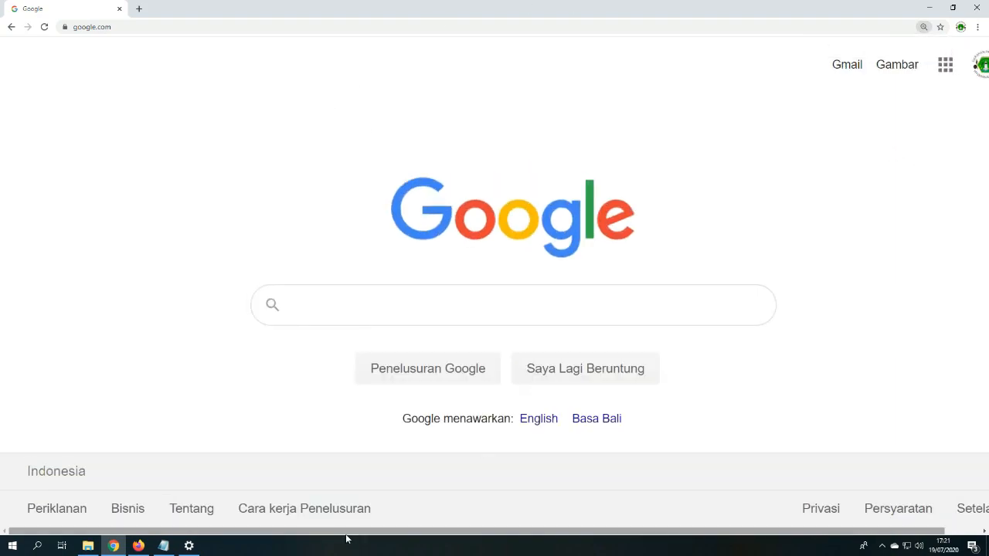
left_click_drag(347, 532, 409, 534)
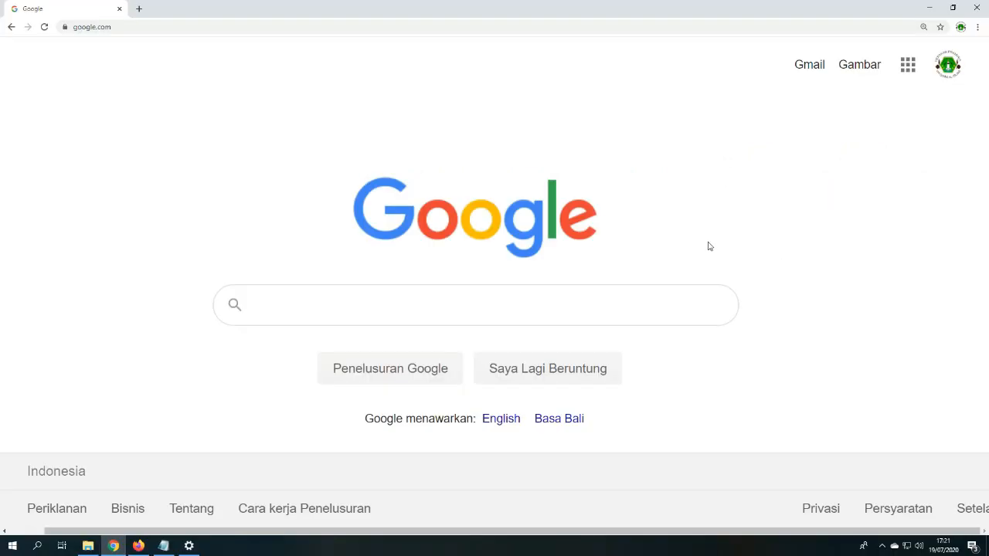
key("ctrl+plus")
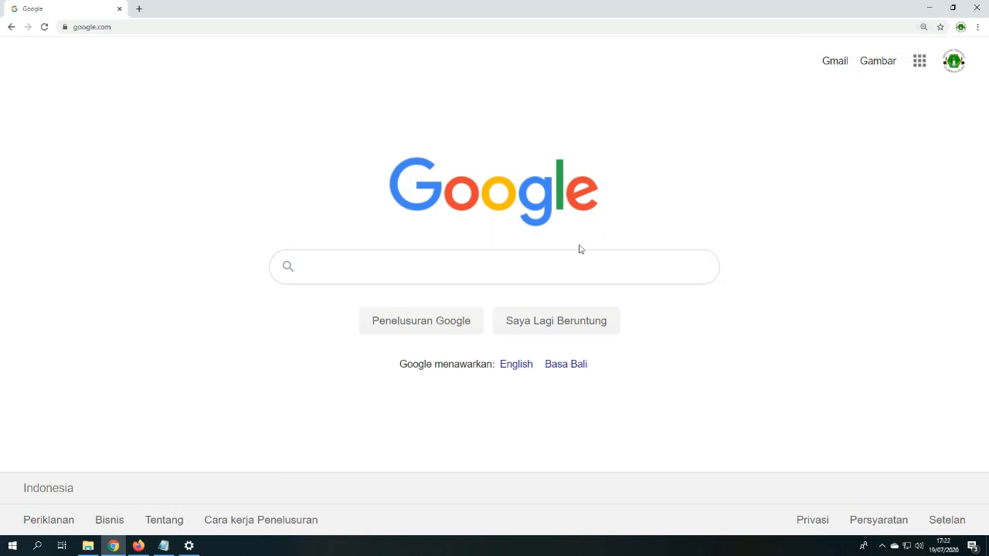
key("ctrl+plus")
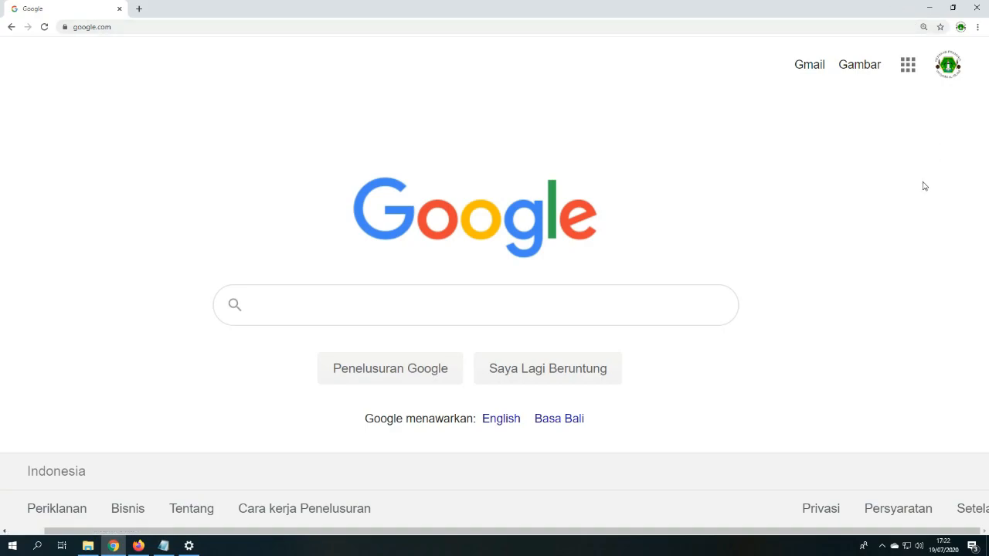
left_click(912, 68)
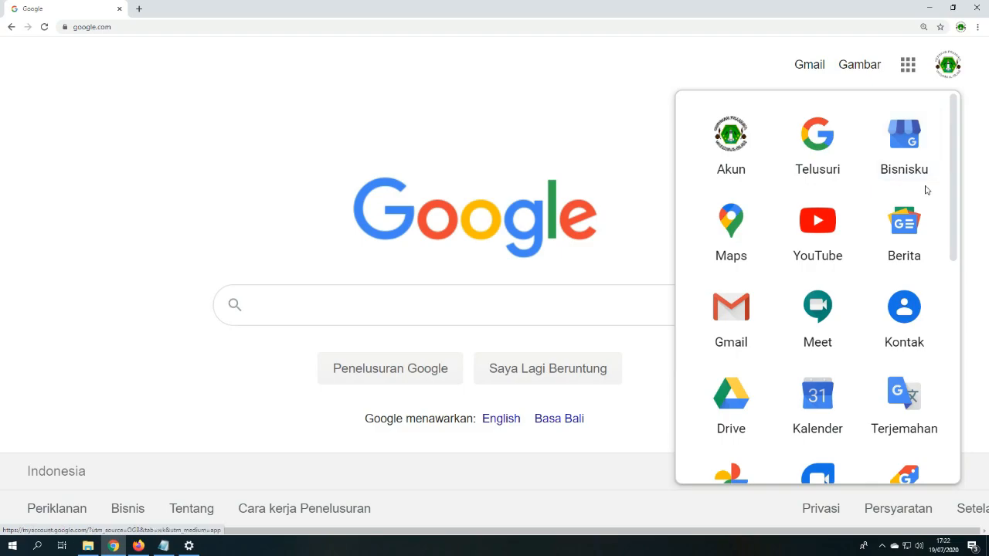
left_click_drag(955, 126, 945, 287)
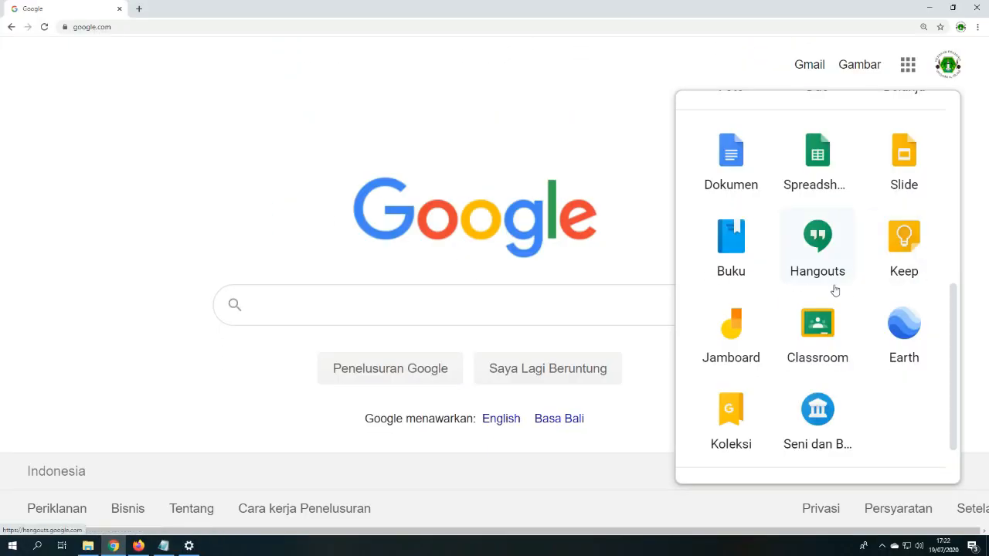
key("ctrl+plus")
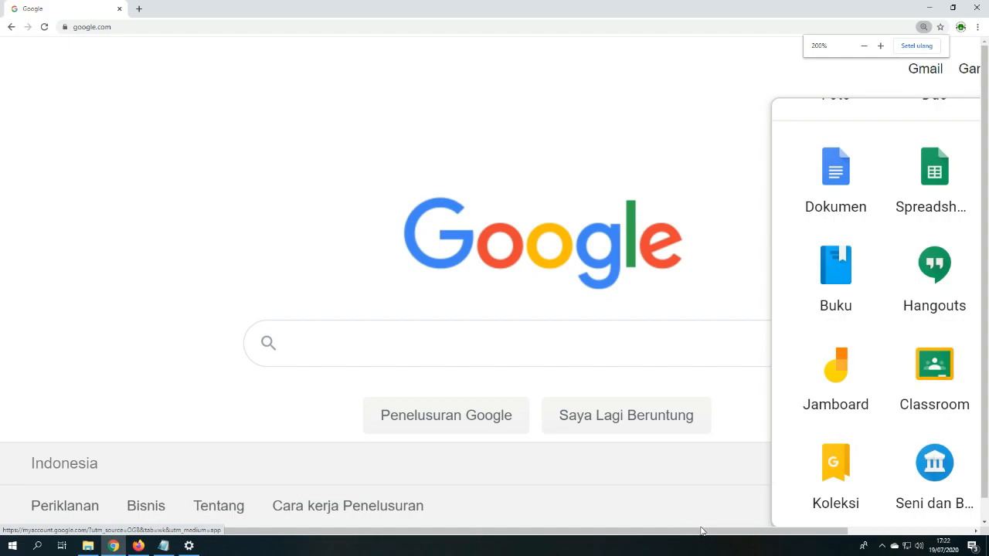
left_click_drag(702, 531, 799, 533)
left_click(804, 365)
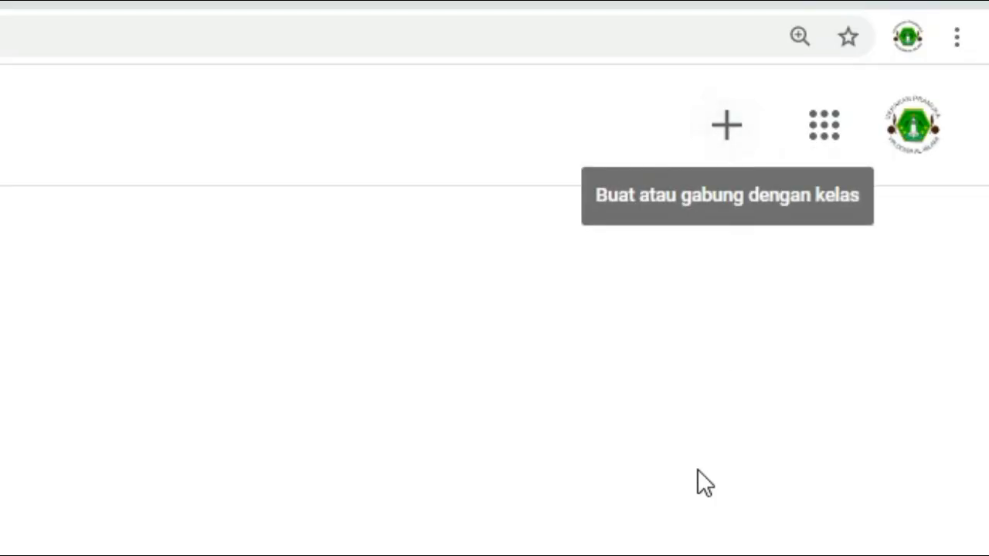
Step: Start creating a new class and accept the notice about not using Classroom at a school with students
left_click(736, 135)
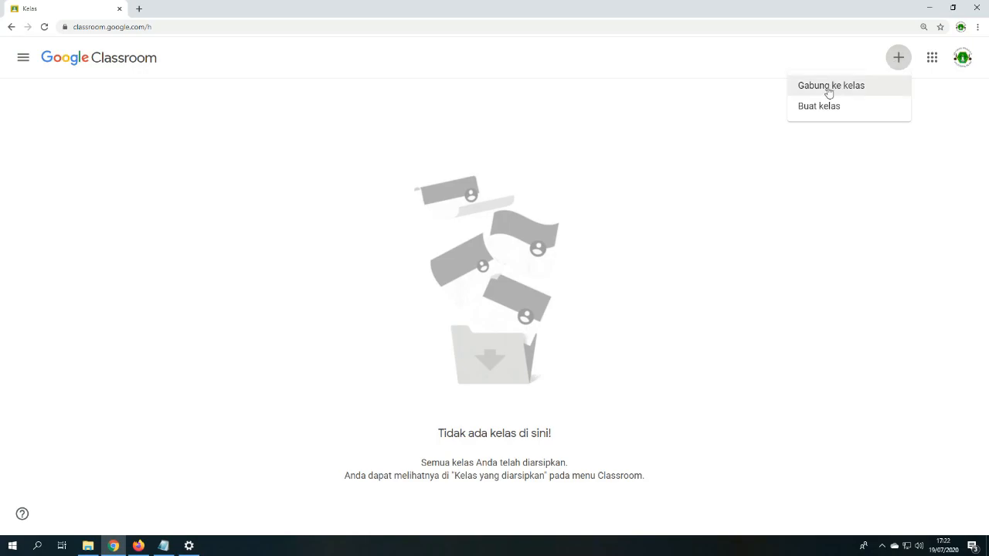
left_click(824, 107)
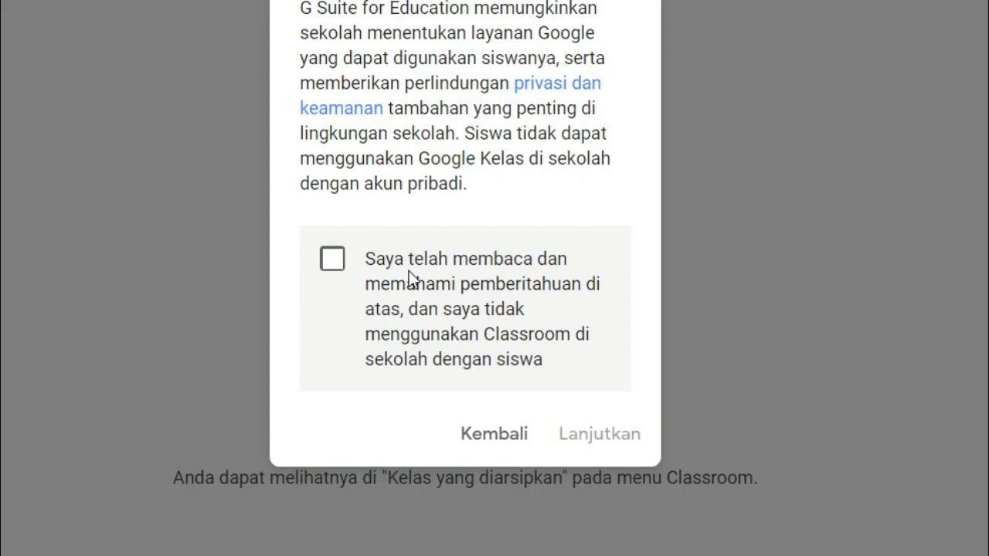
left_click(334, 260)
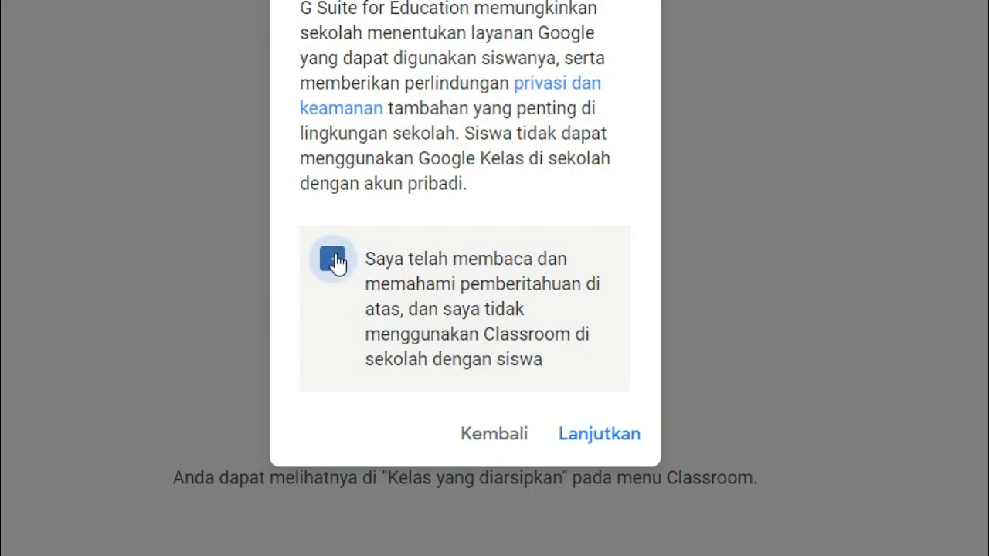
left_click_drag(387, 260, 545, 326)
left_click(568, 295)
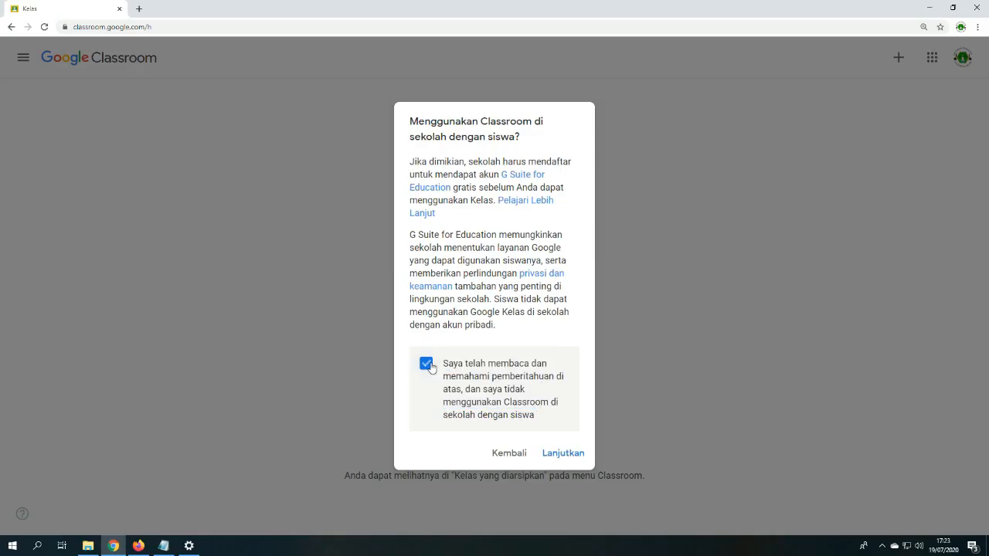
left_click(557, 457)
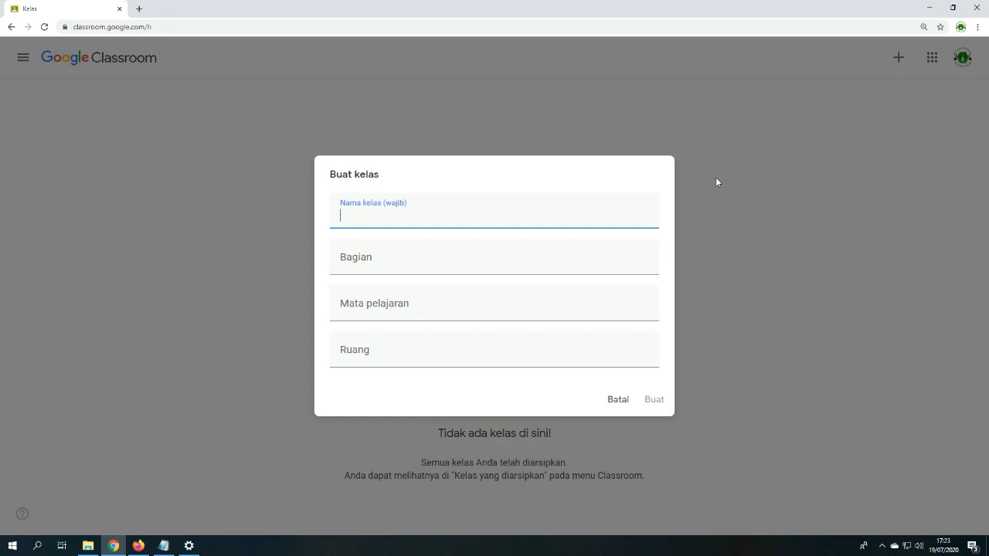
Step: Create the class with name PRAKARYA X, section SEMESTER I, subject PRAKARYA and room KELAS X A
type("PRAKARYA X")
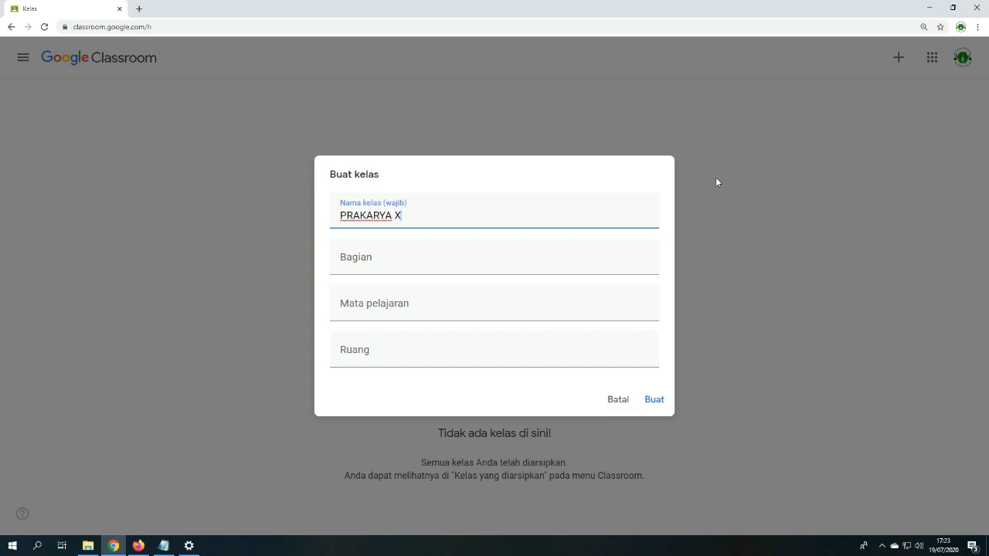
key("Tab")
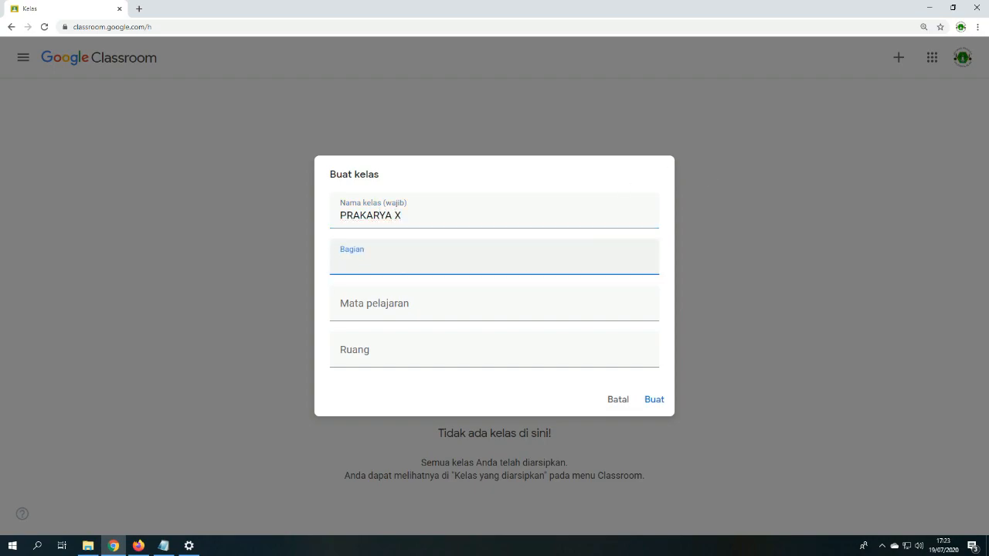
type("SEMESTER I")
key("Tab")
type("PRAKARYA")
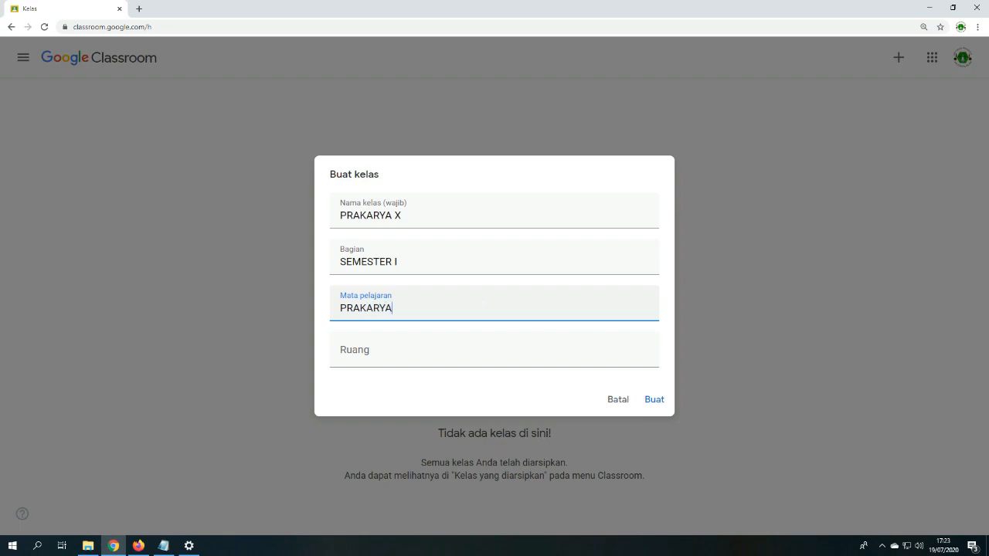
key("Tab")
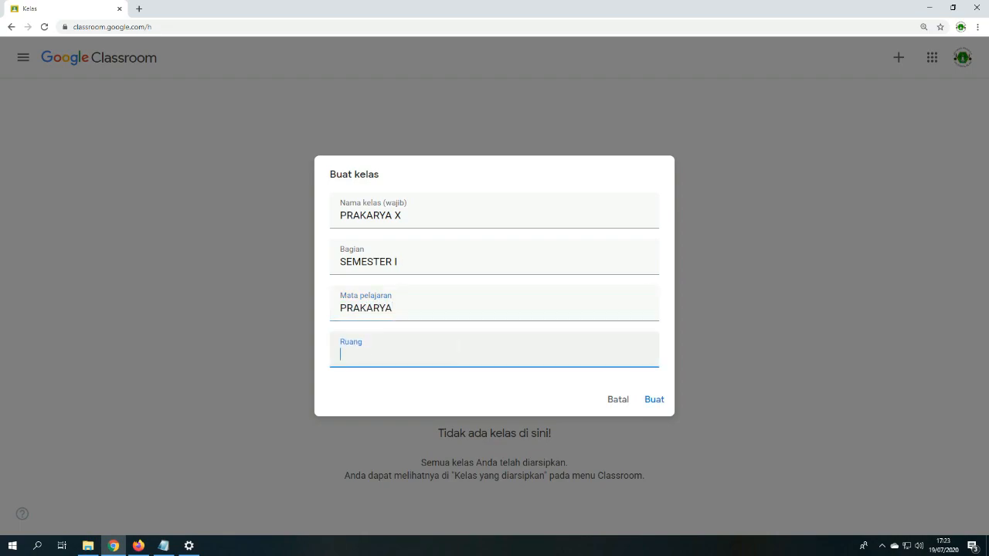
type("KELAS X A")
key("ctrl+plus")
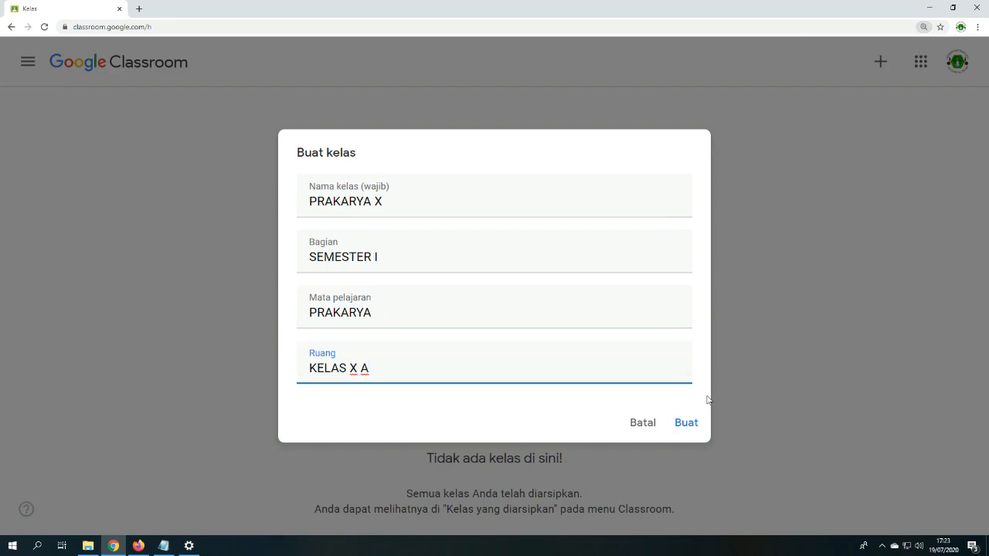
left_click(687, 424)
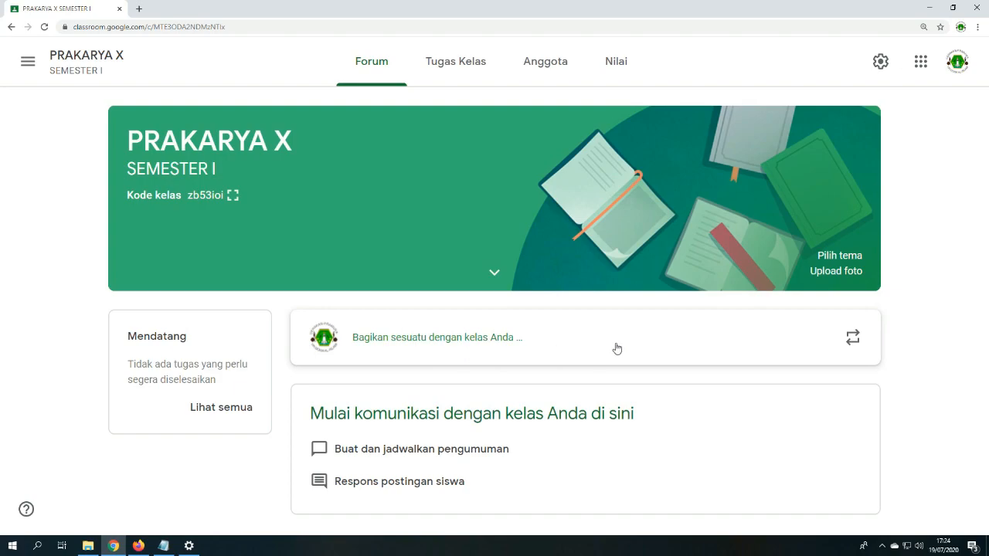
Step: Switch to Notepad, replace all the notes with "1. HEADER" and minimize the window
left_click(162, 546)
left_click_drag(347, 178, 215, 185)
key("ctrl+a")
type("1. ")
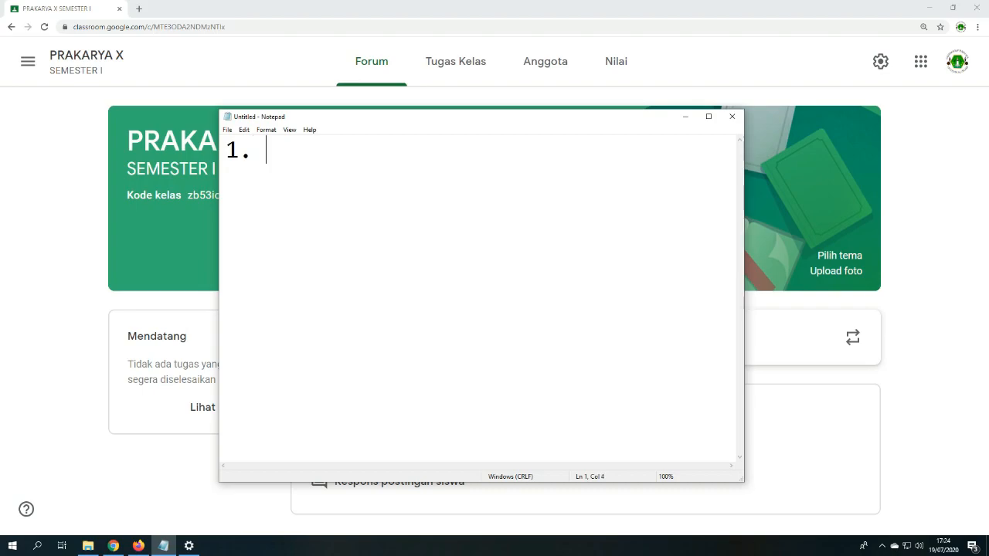
type("HEADER")
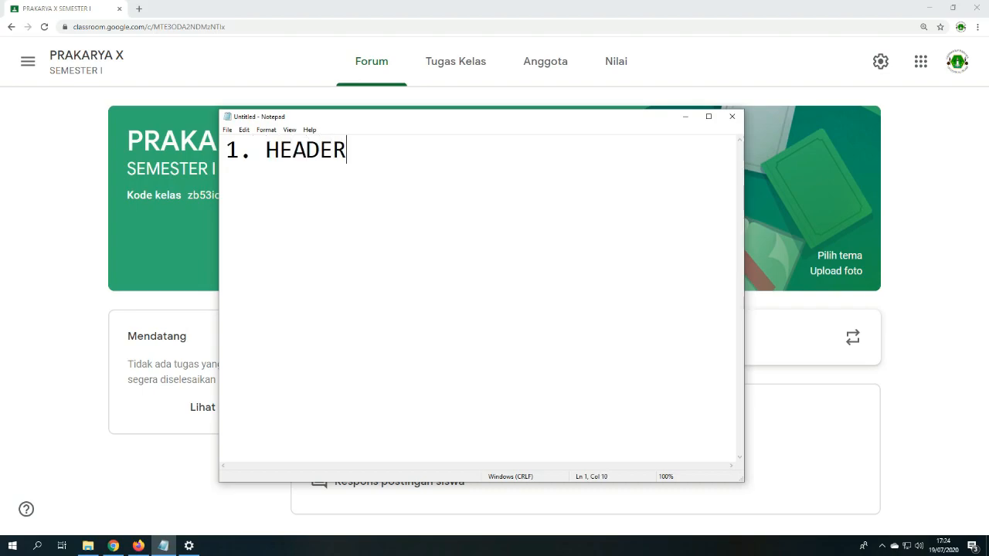
left_click(685, 116)
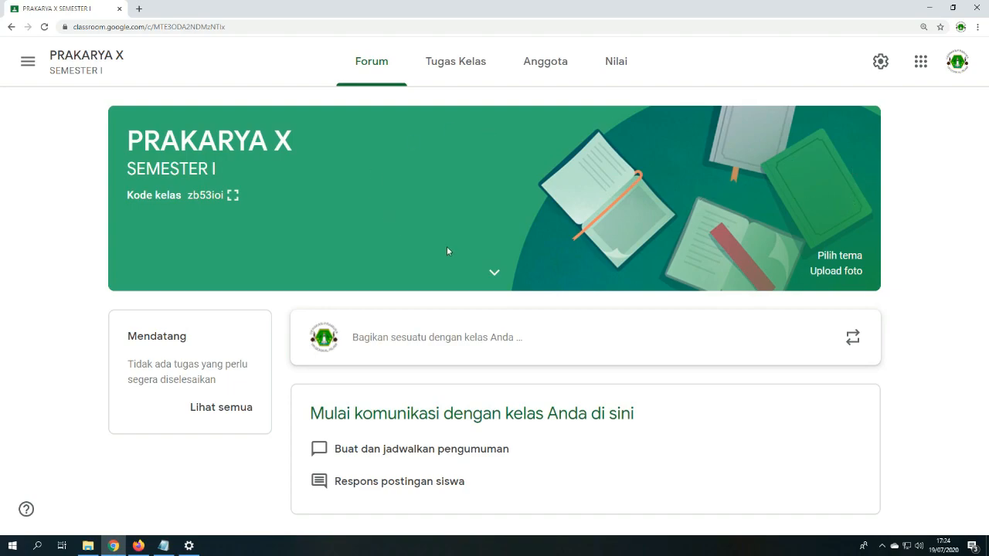
Step: Set the class header theme to the cooking image with carrots and a cutting board from the Arts gallery
left_click(846, 256)
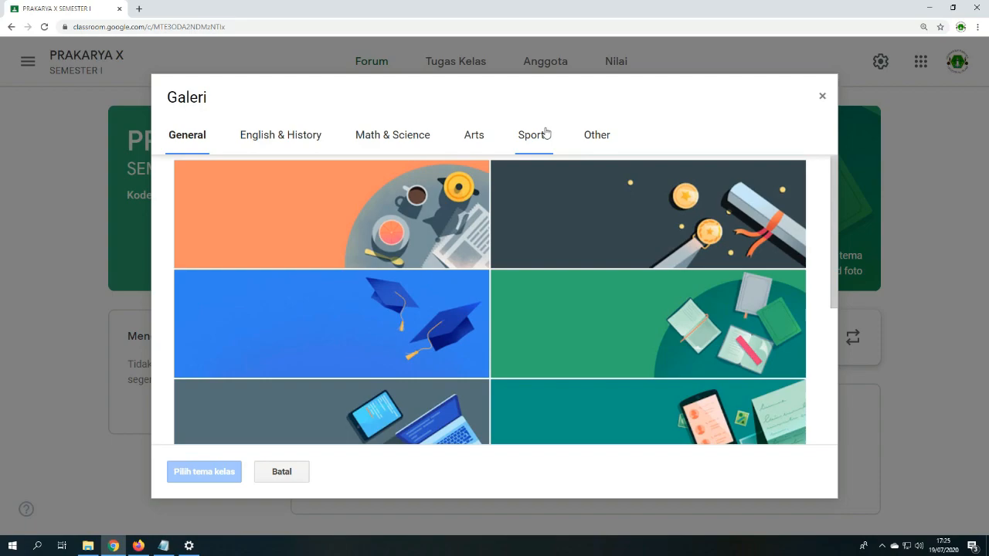
left_click(483, 142)
scroll(635, 255, "down", 5)
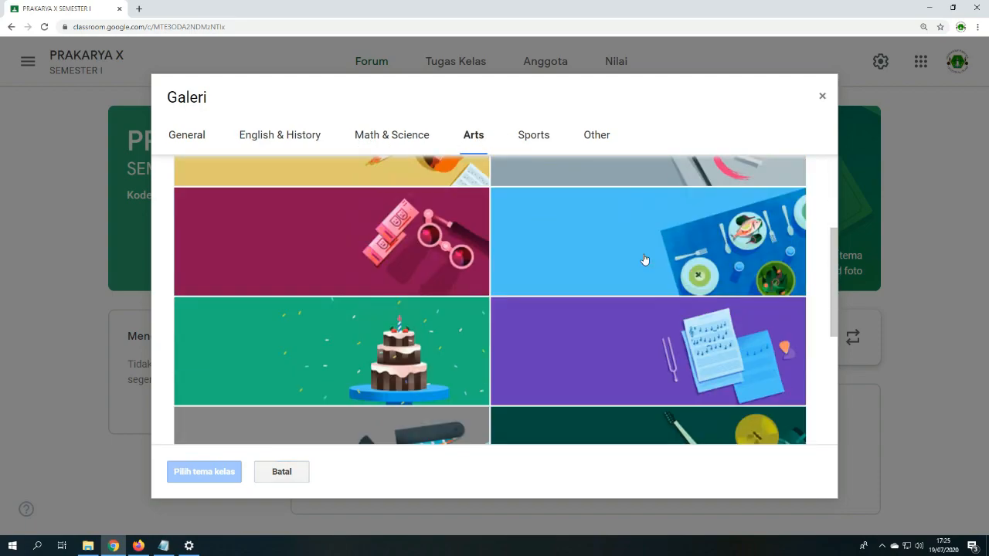
scroll(632, 278, "up", 1)
scroll(632, 278, "down", 2)
scroll(632, 278, "up", 3)
scroll(632, 278, "up", 2)
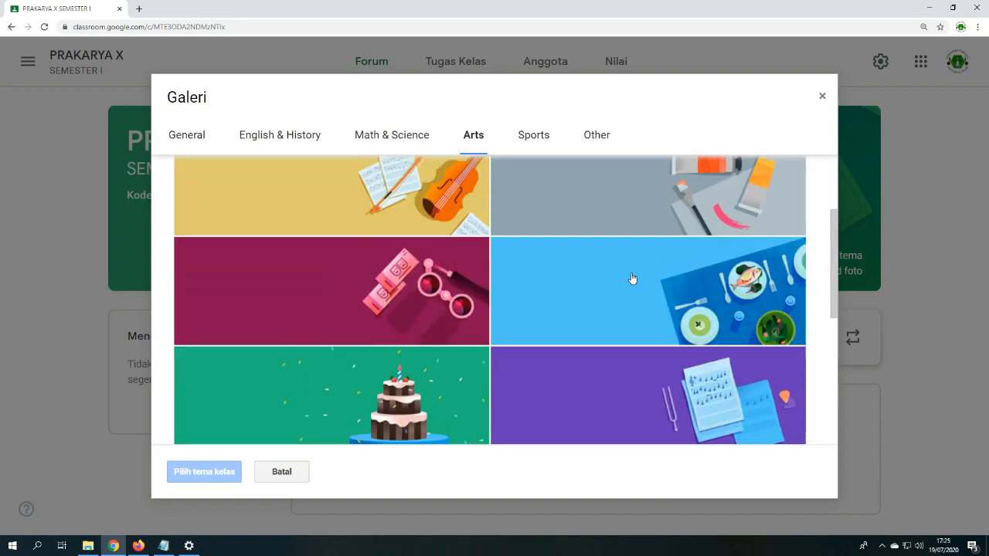
scroll(453, 281, "down", 1)
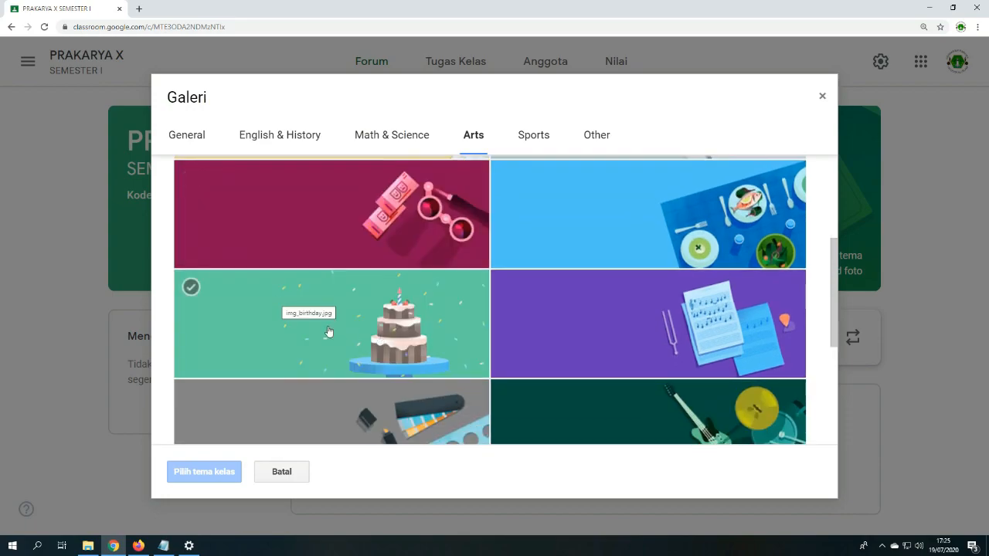
scroll(538, 342, "down", 3)
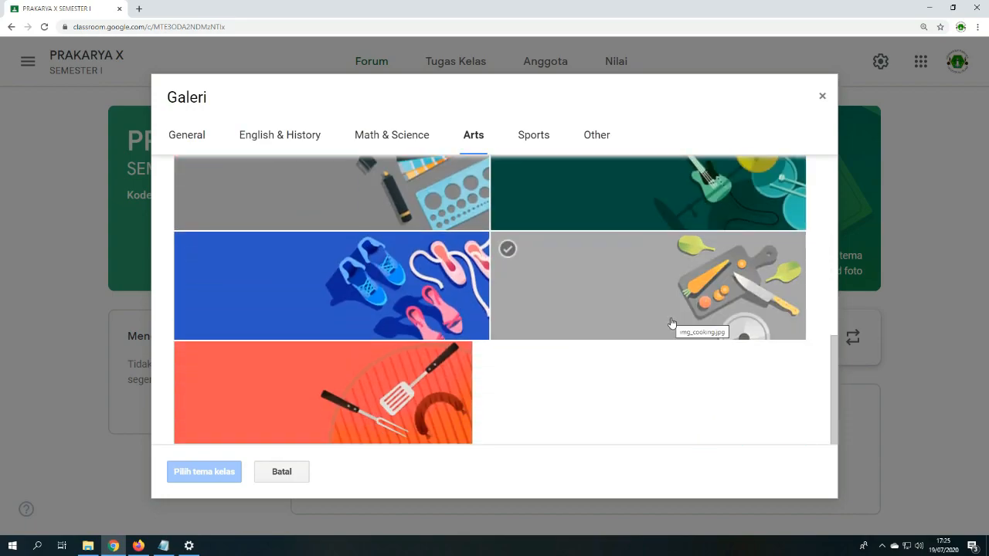
left_click(618, 292)
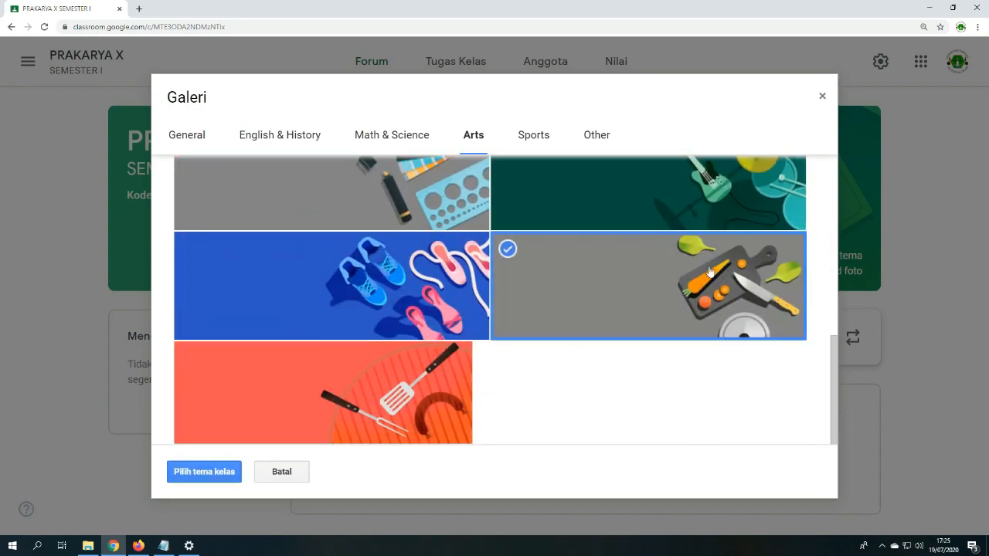
left_click(204, 471)
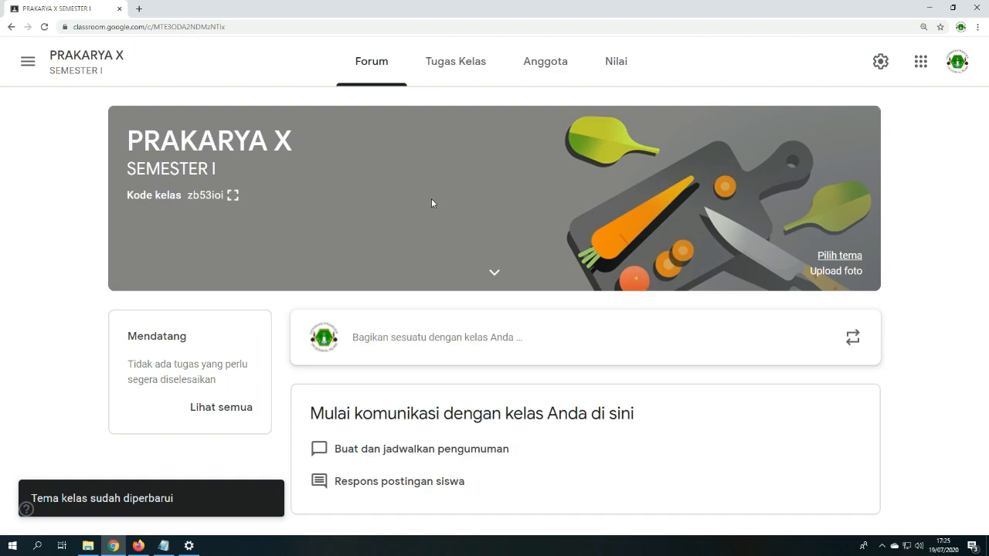
Step: Try to upload notif.PNG from the Pictures folder as the class header photo, and close the gallery
left_click(845, 272)
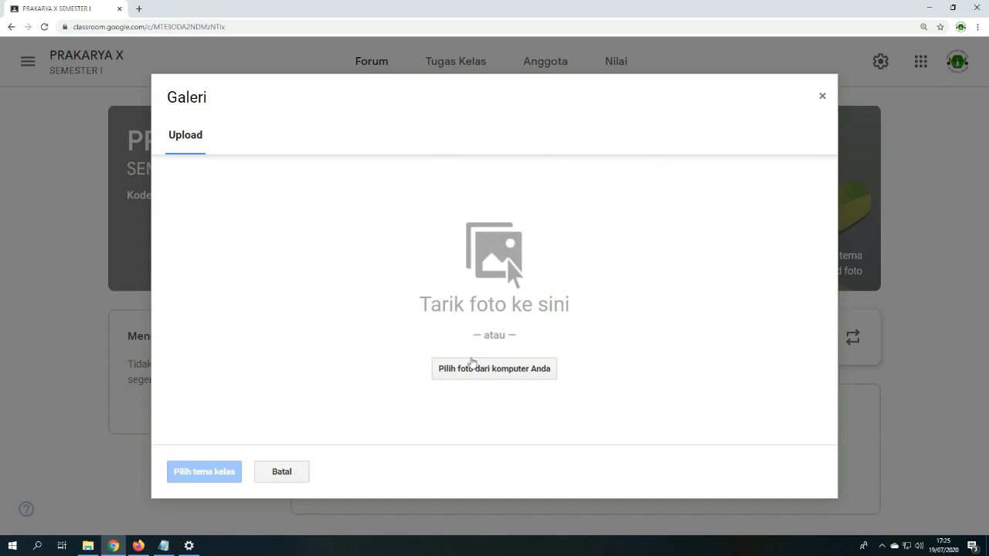
left_click(475, 376)
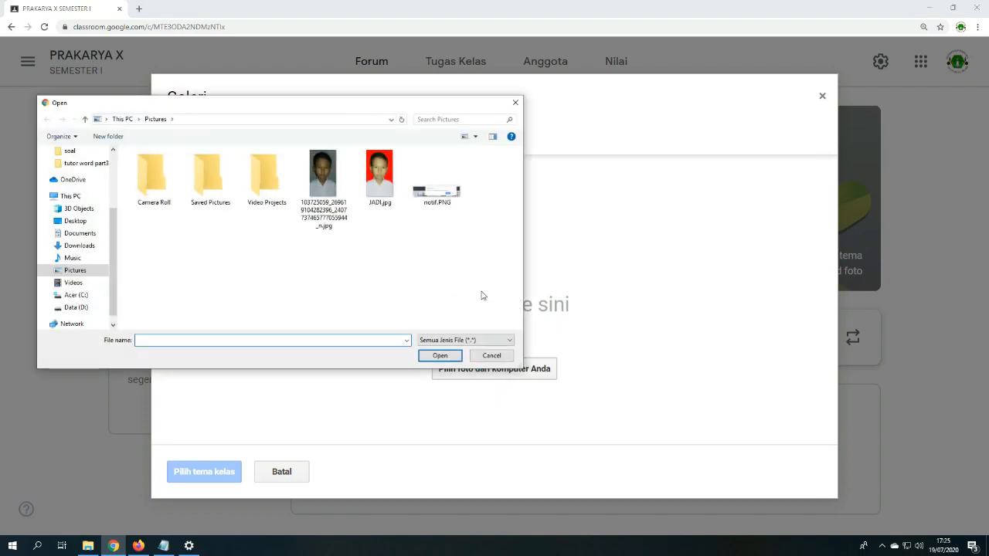
left_click(430, 197)
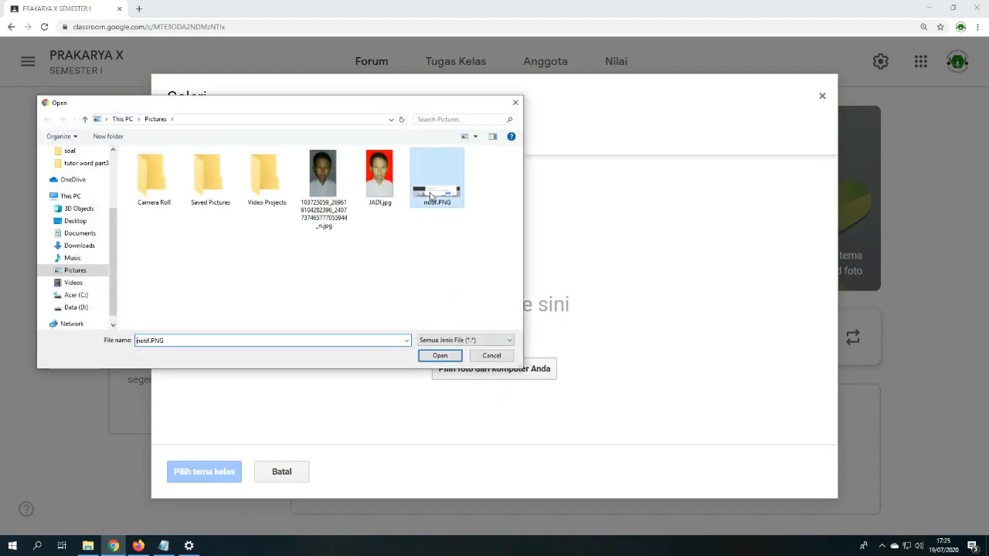
left_click(463, 287)
left_click(458, 193)
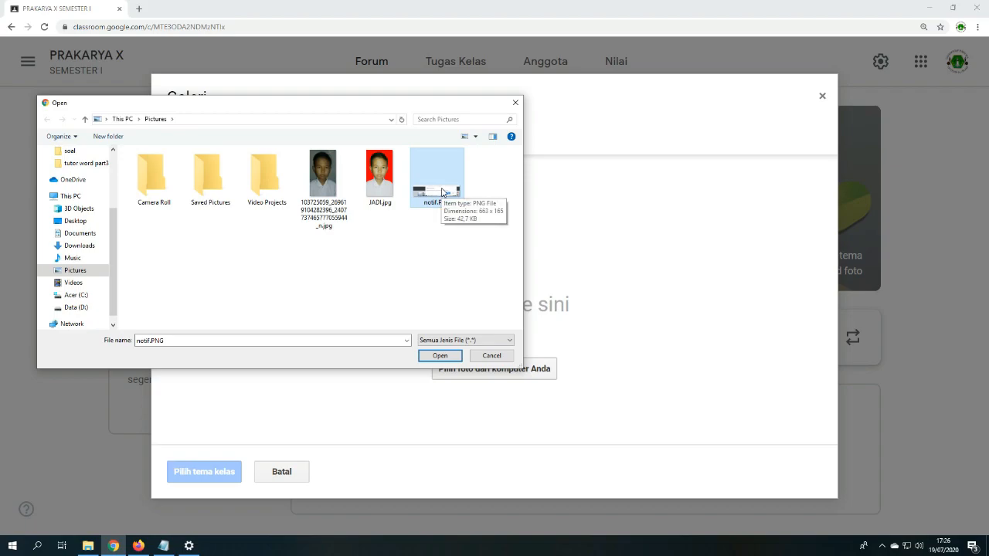
left_click(440, 355)
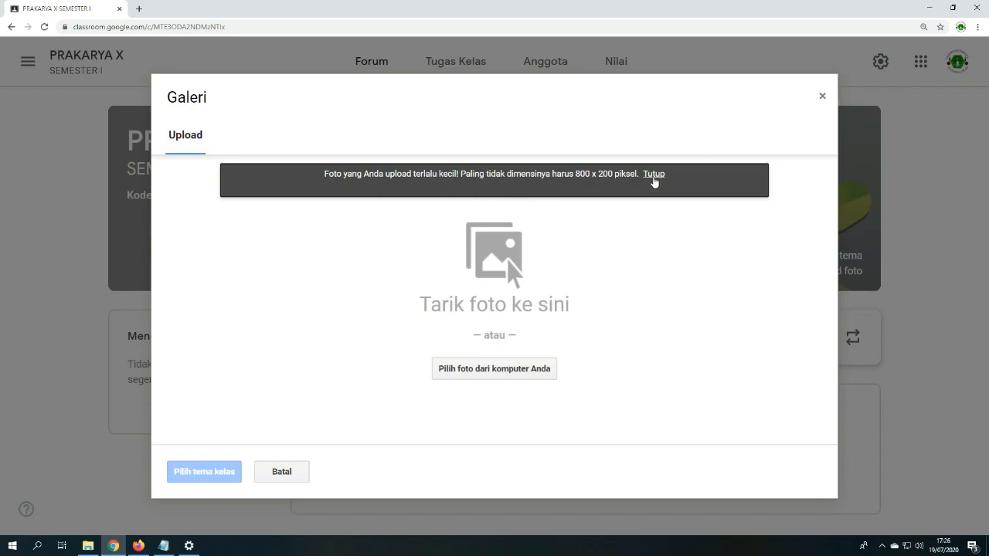
left_click(653, 175)
left_click(822, 98)
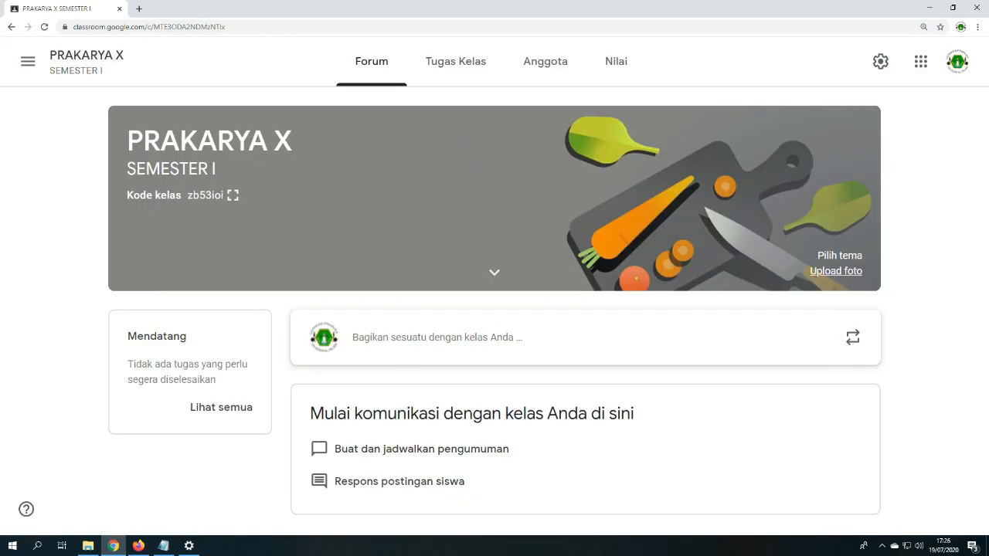
Step: Switch to Notepad, add the line "2. MEMBUAT PERANGKAT PEMBELAJARAN" below the header note, and return to Classroom
left_click(163, 545)
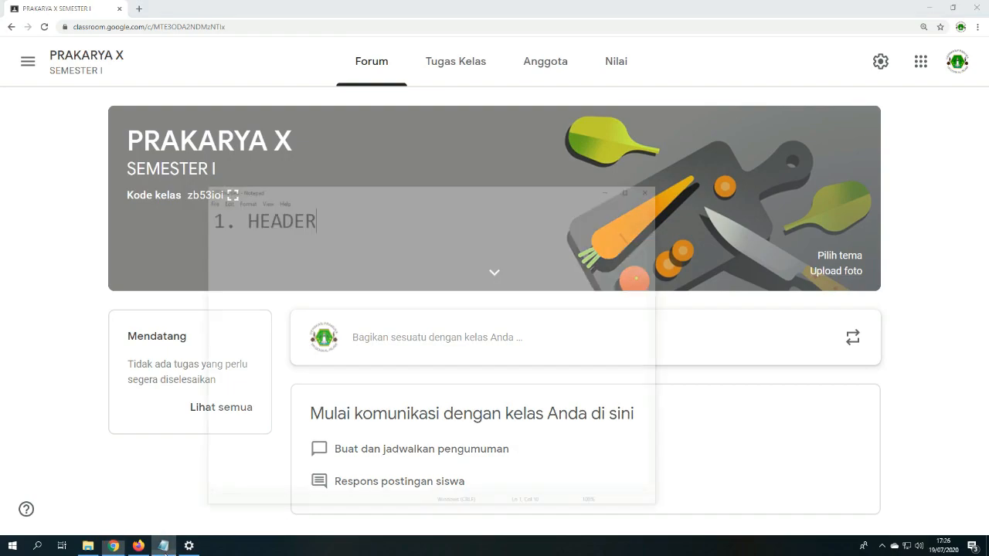
key("Return")
type("2")
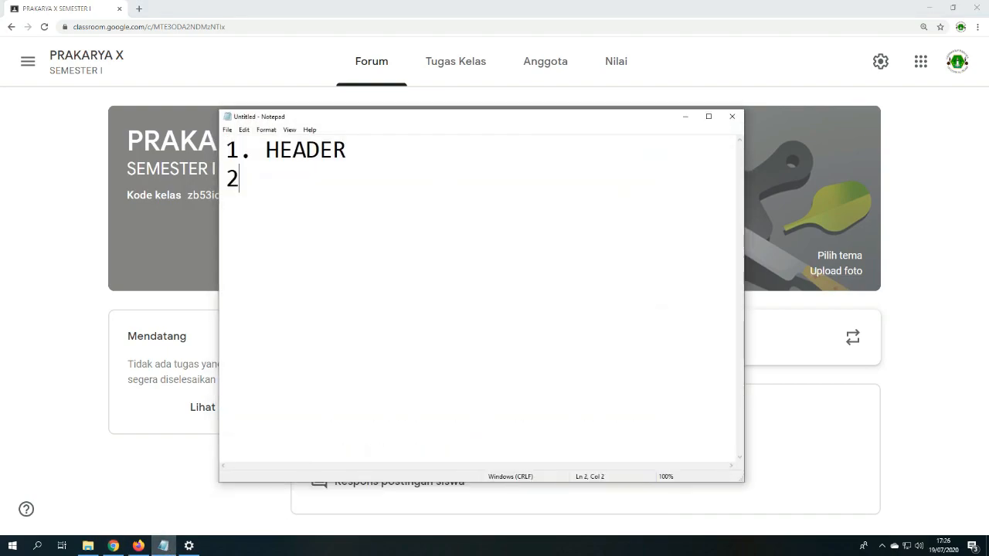
type(". MEMBU")
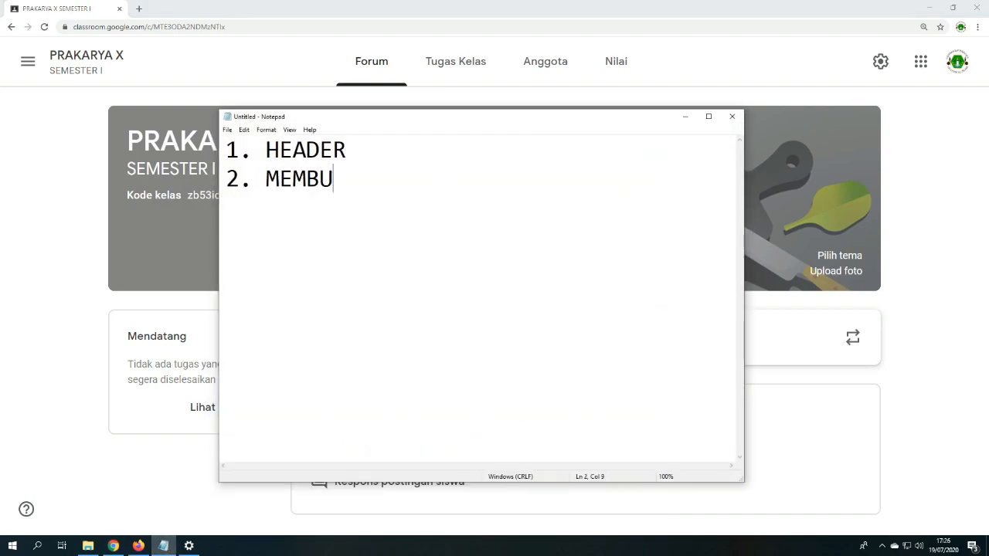
type("AT PERAN")
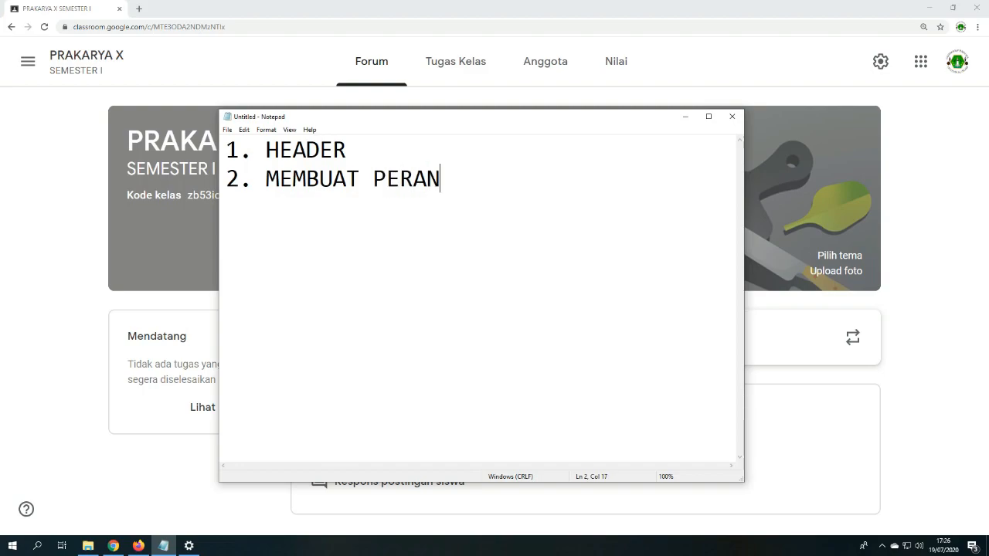
type("GKAT PEMBELAJARAN")
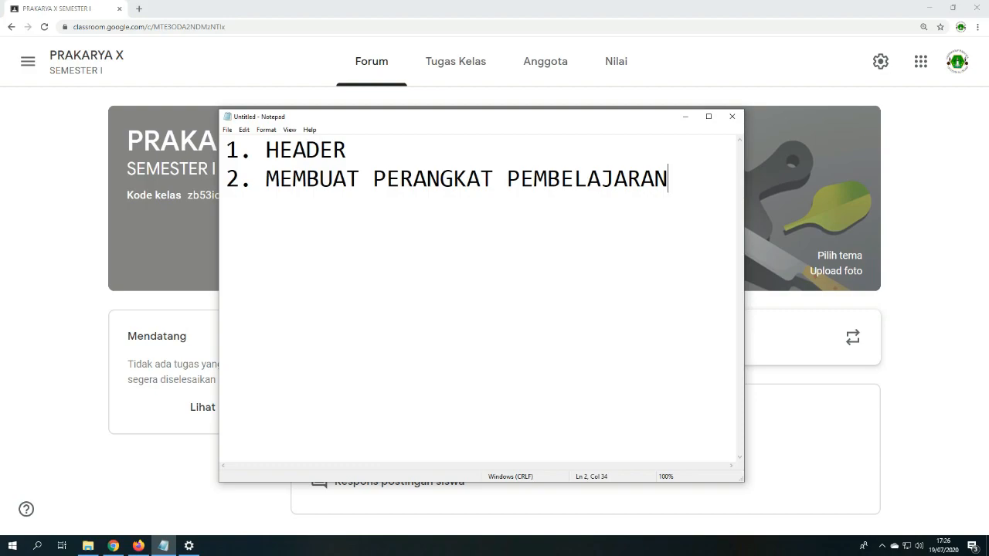
key("Return")
key("alt+Tab")
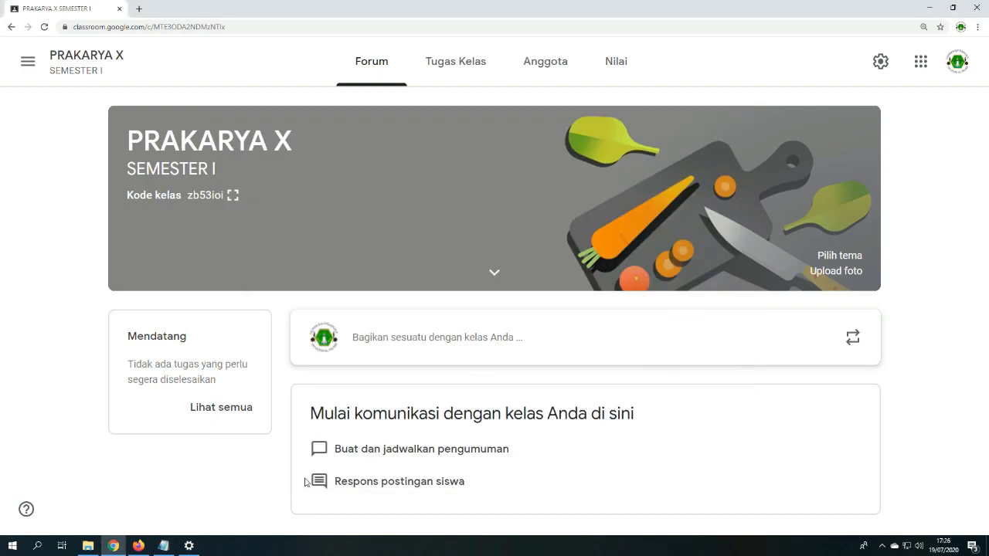
left_click(164, 546)
left_click(165, 547)
Step: Add a topic named "KBM_PRAKARYA_20 JULI 2020" to the classwork (Tugas Kelas) of the class
left_click(457, 69)
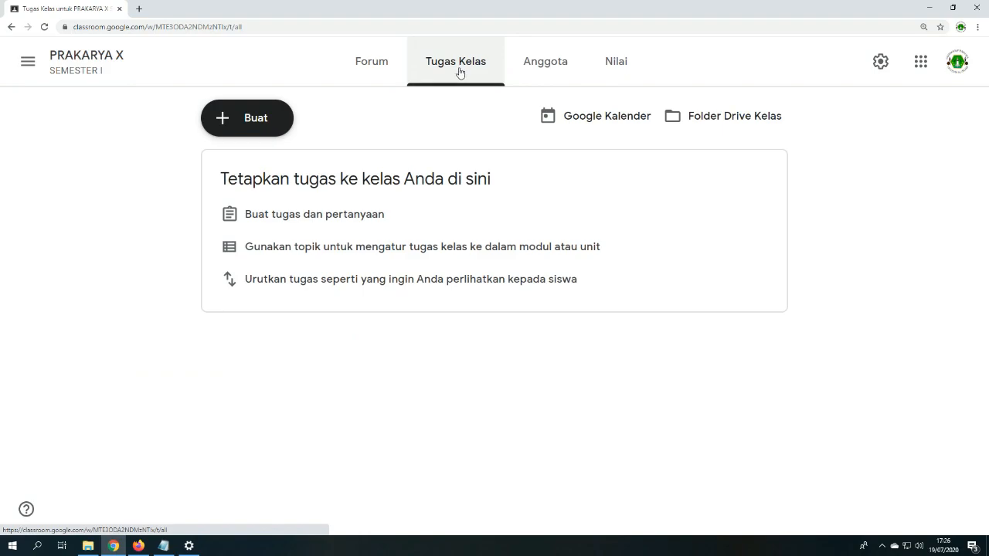
left_click(241, 120)
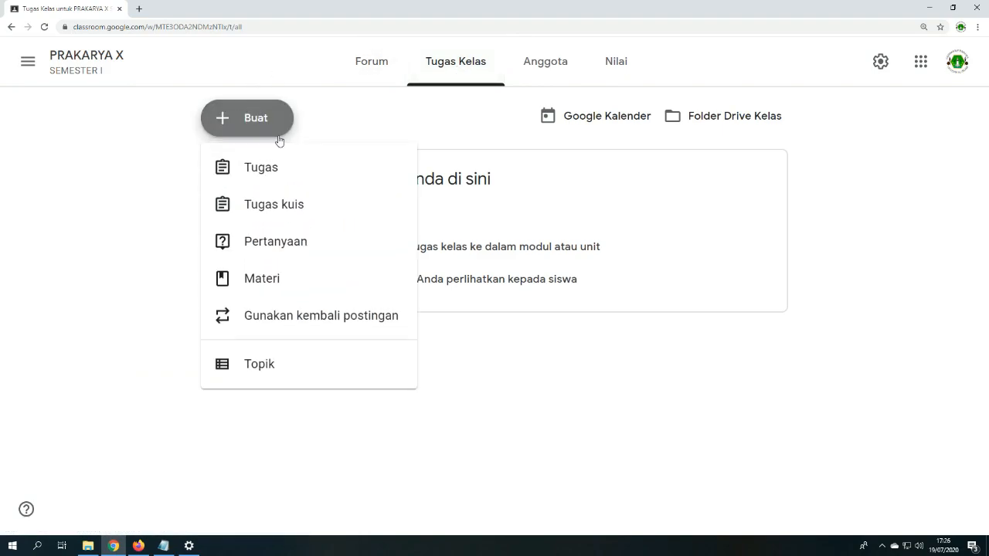
left_click(260, 370)
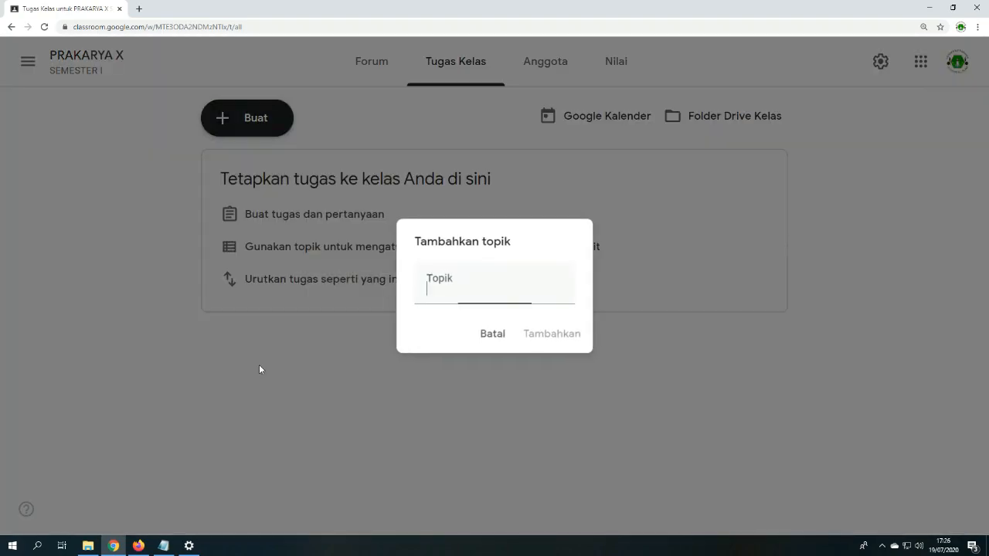
key("ctrl+plus")
key("ctrl+plus")
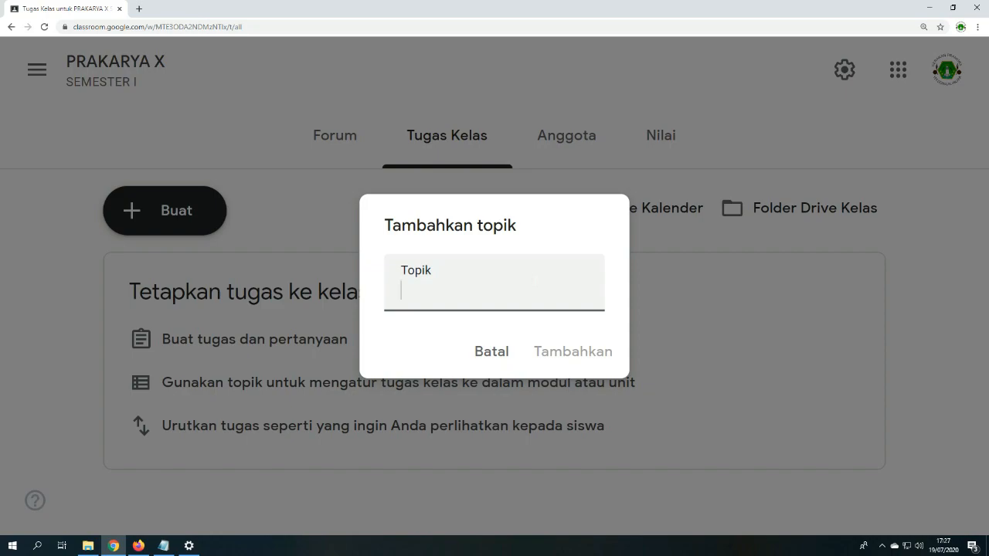
type("K")
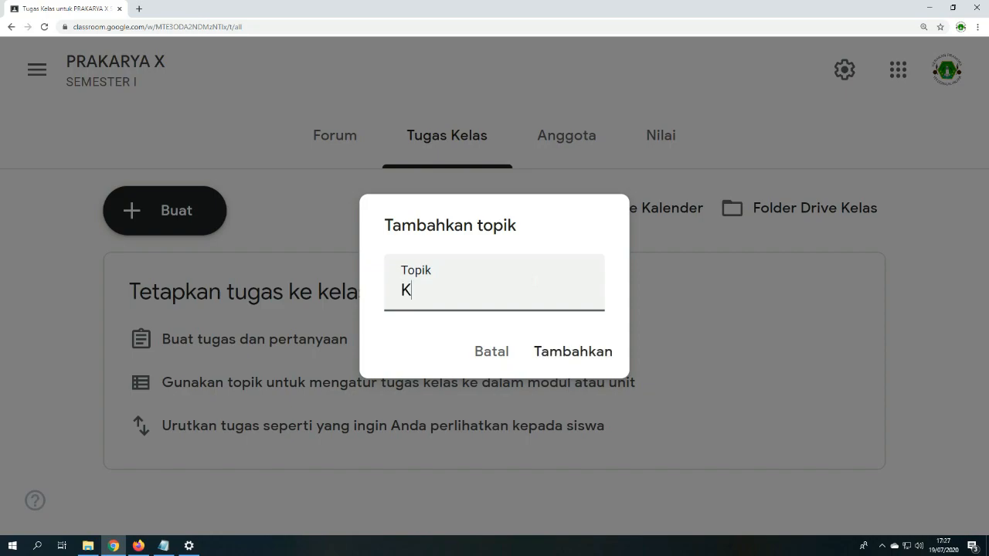
type("BM_PRAKARYA_20 JULI")
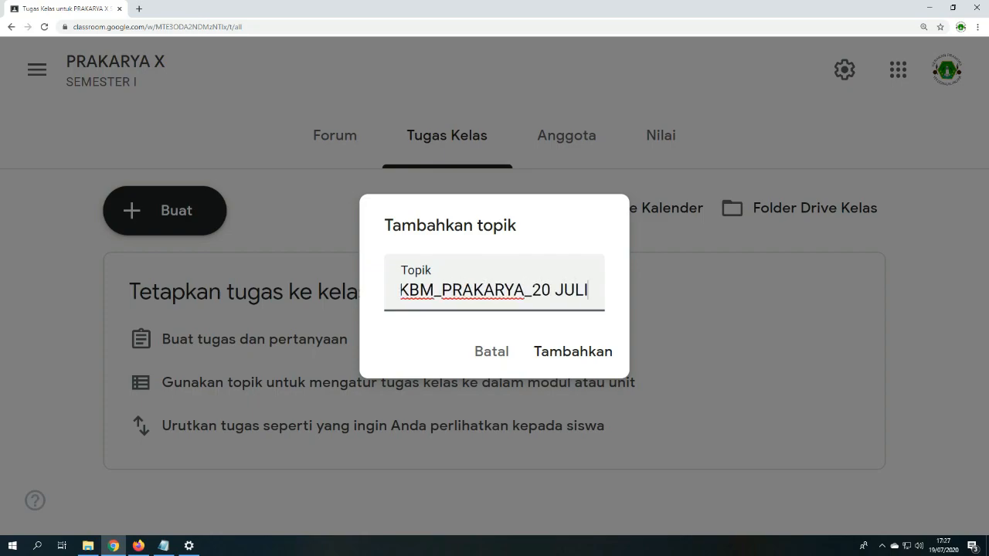
type(" 2020")
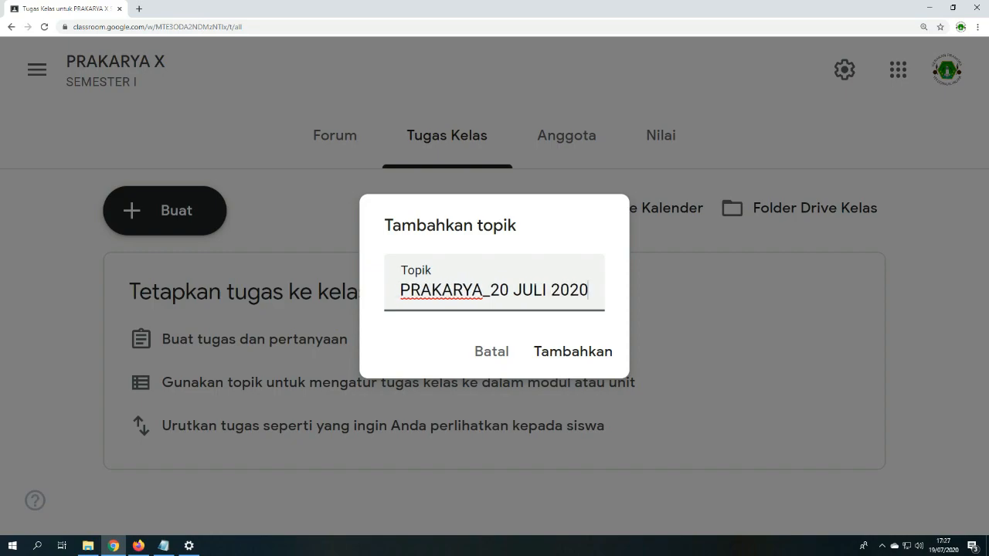
left_click(566, 356)
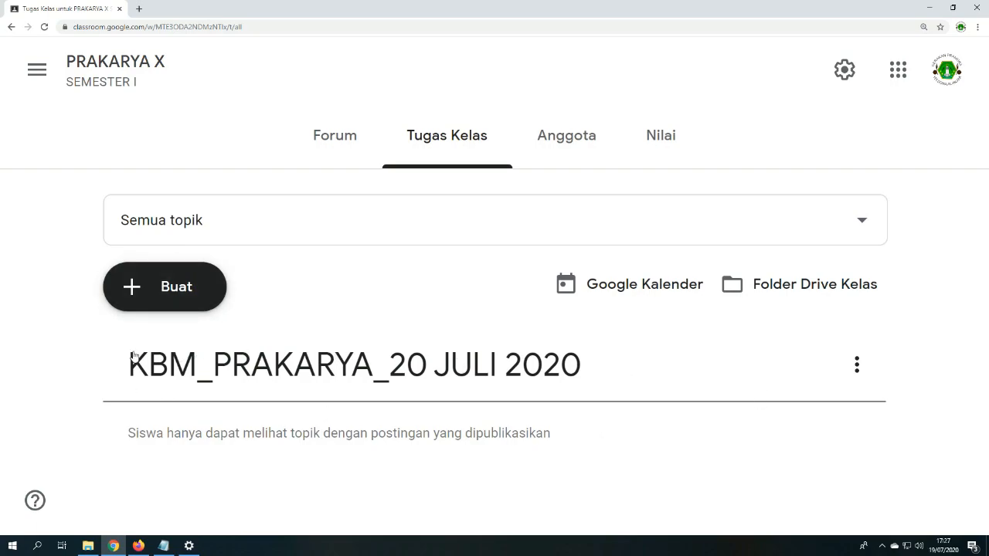
key("ctrl+minus")
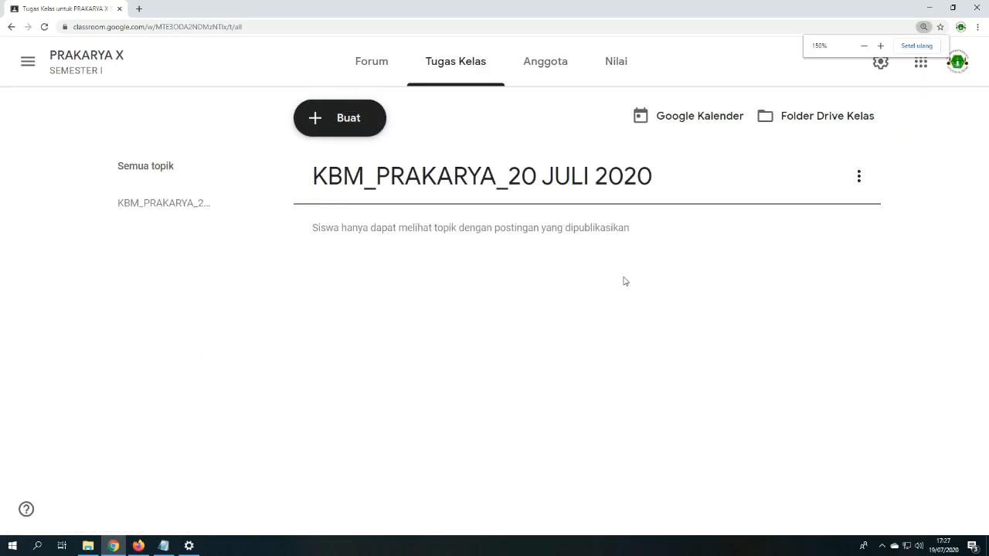
key("ctrl+plus")
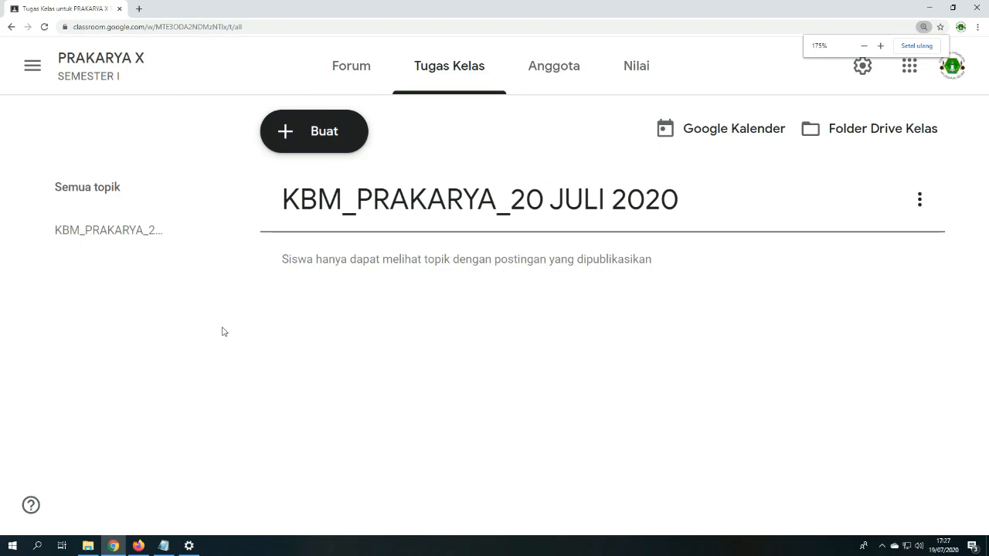
Step: Switch to Notepad, add the line "A. MEMBUAT ABSESNSI" under item 2, and return to Classroom
left_click(166, 544)
type("A.")
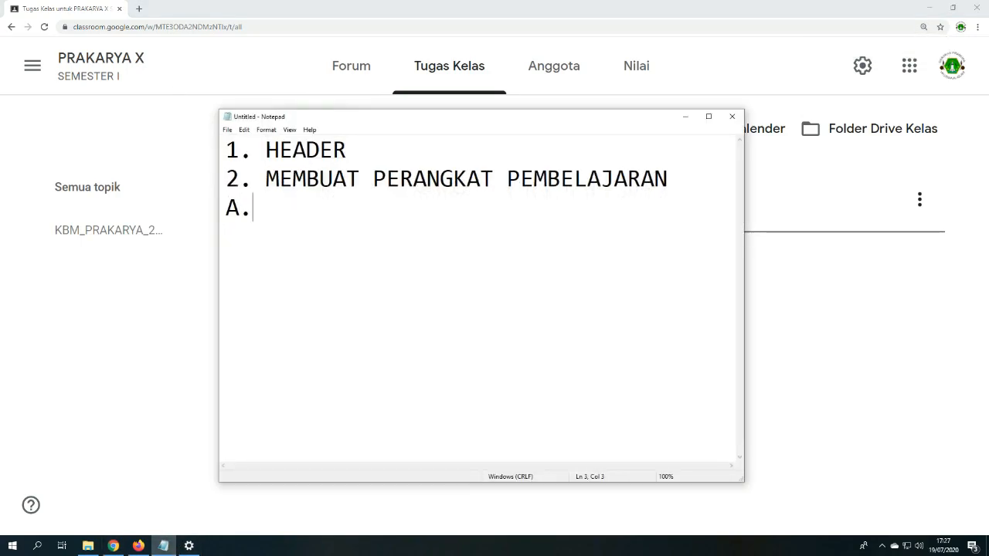
type(" MEMBUAT ABSESNSI")
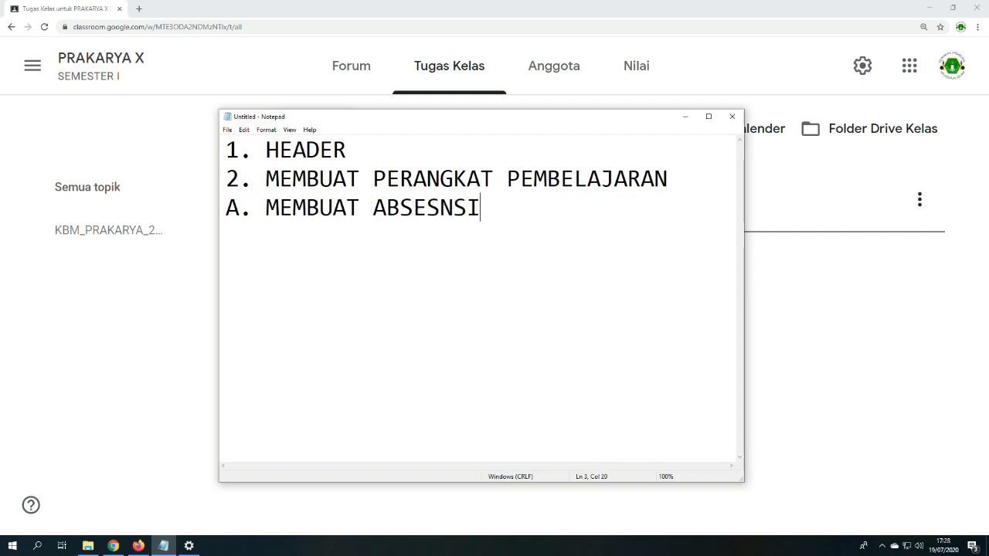
key("alt+Tab")
left_click(163, 545)
key("alt+Tab")
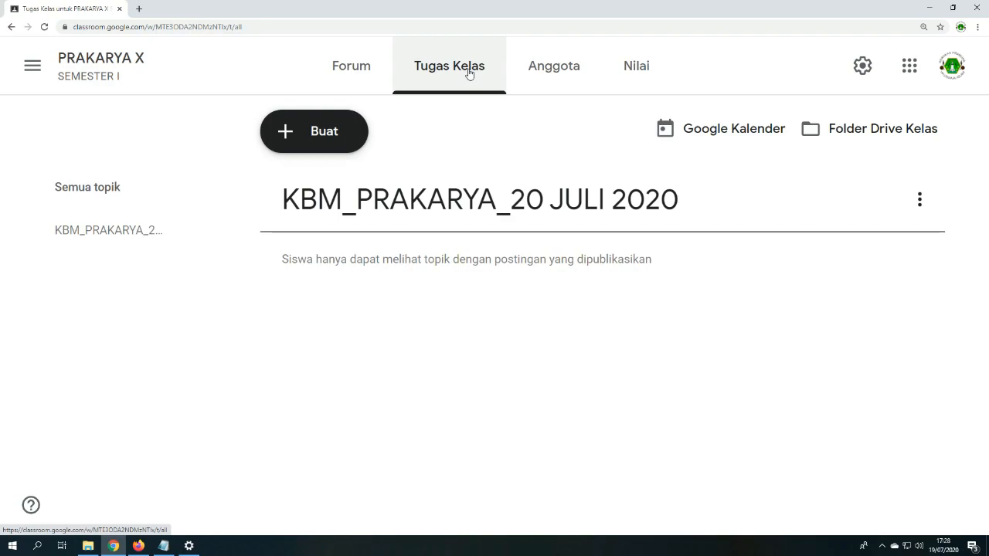
Step: Create a classwork question (Pertanyaan) titled "DAFTAR HADIR SISWA" with the instructions "silahkan di klik..!!"
left_click(348, 131)
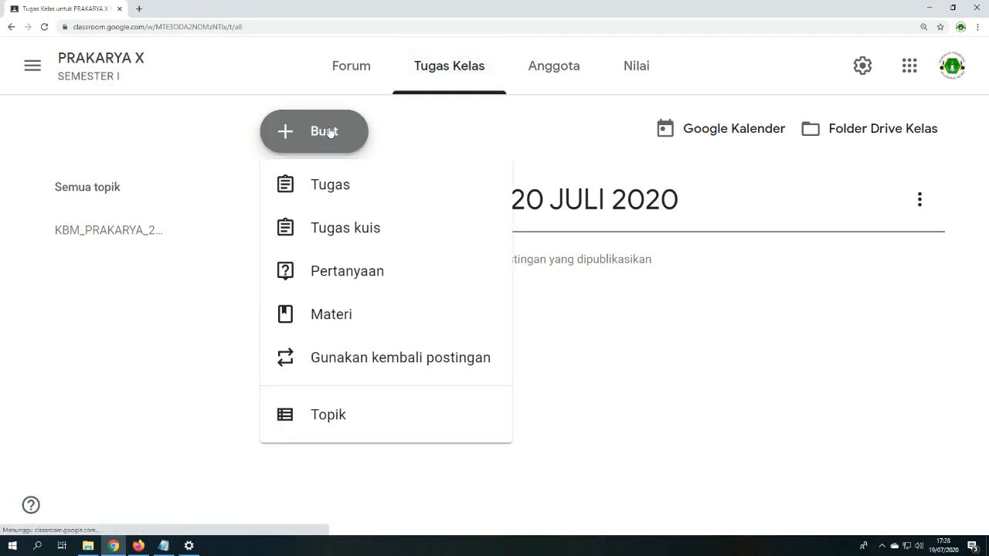
left_click(358, 276)
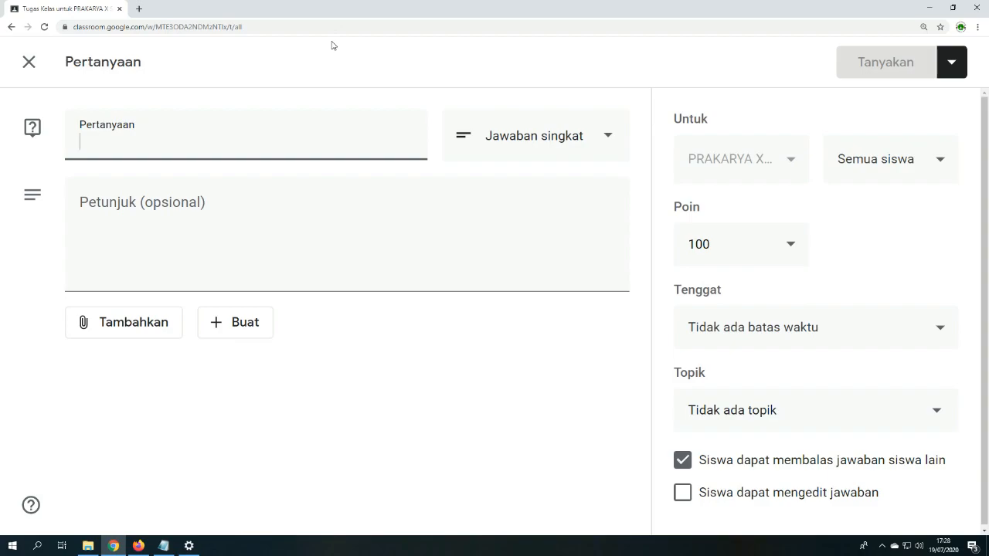
type("DAFTAR HADIR ")
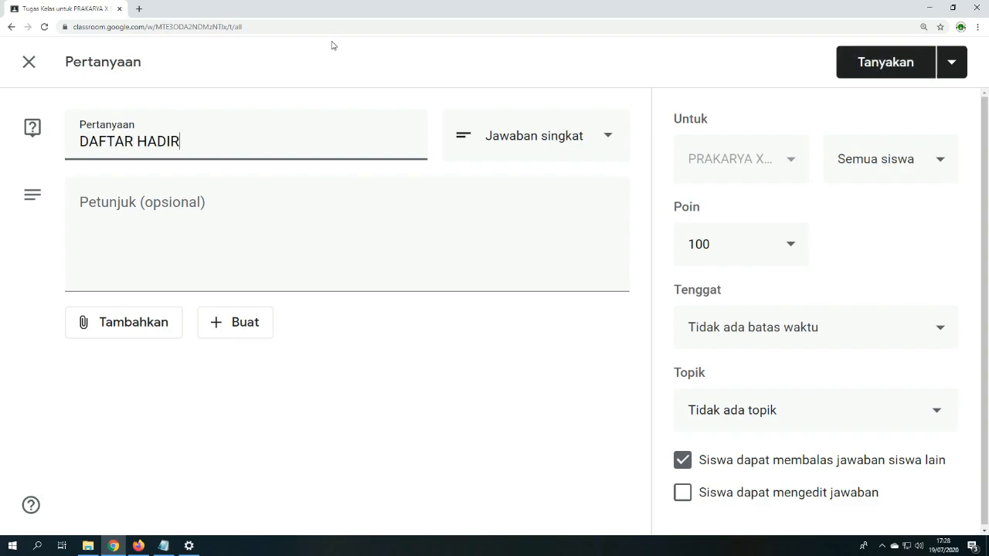
type("SISWA")
key("Tab")
type("sil")
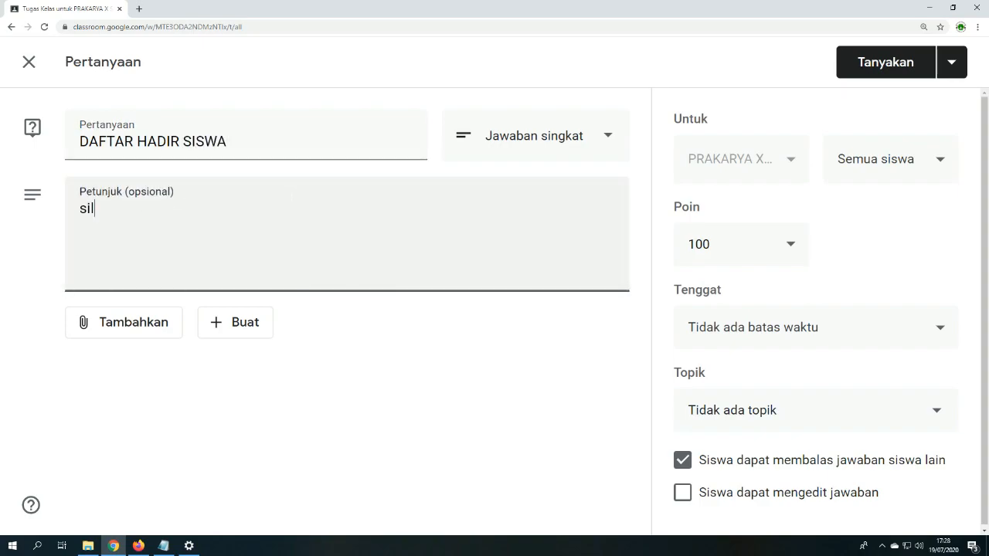
type("ahkan di klik..!!")
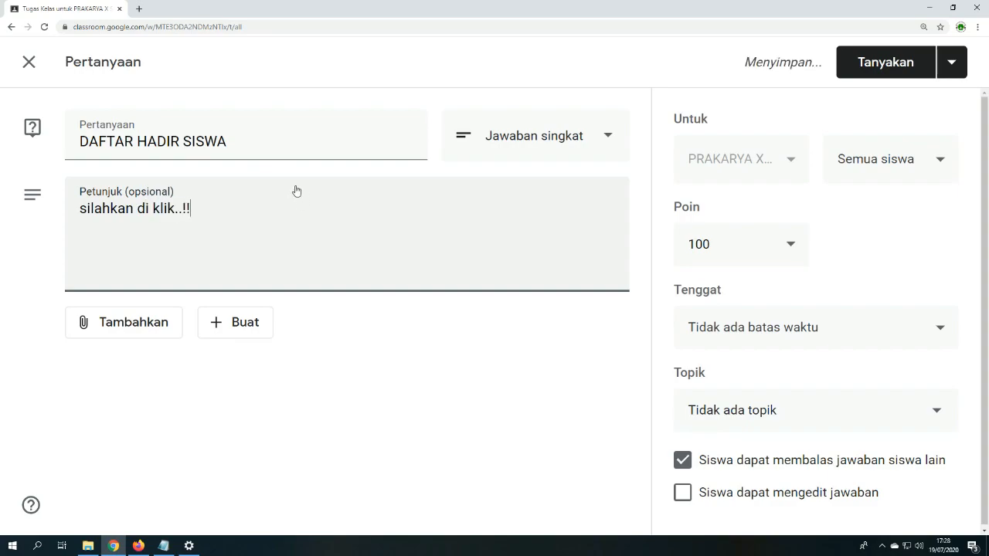
Step: Make the attendance question multiple choice (Pilihan ganda) with "Hadir" as its first answer option
key("ctrl+plus")
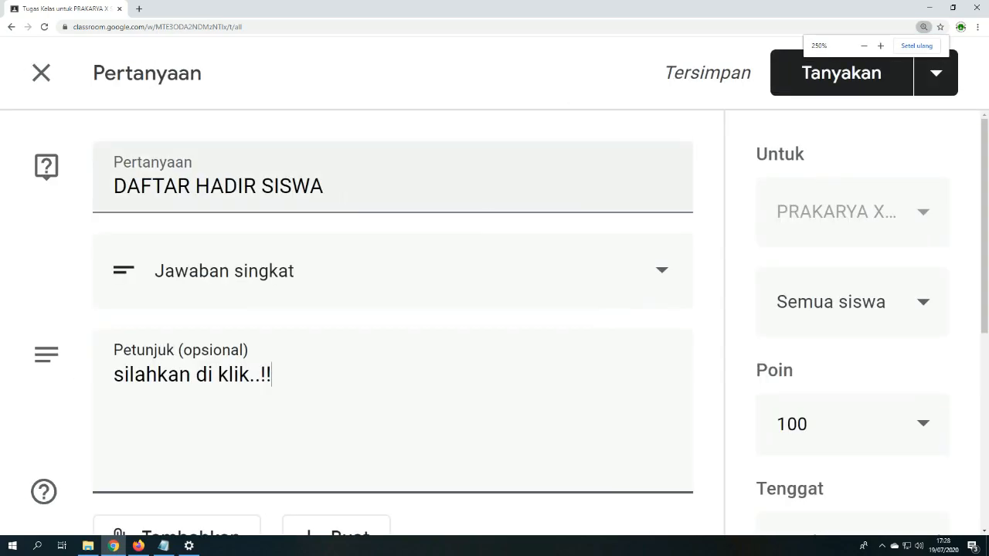
key("ctrl+minus")
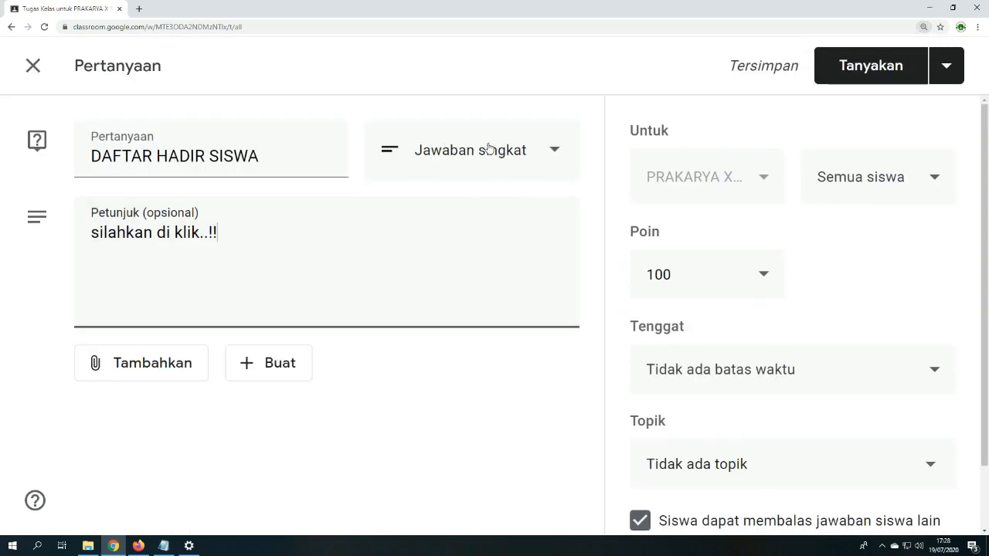
left_click(552, 158)
left_click(444, 198)
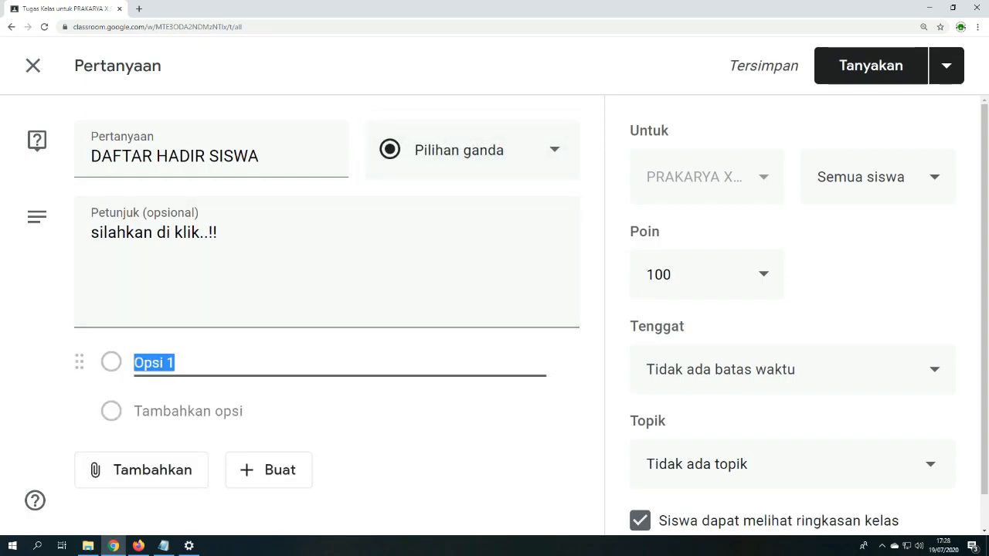
type("Hadir")
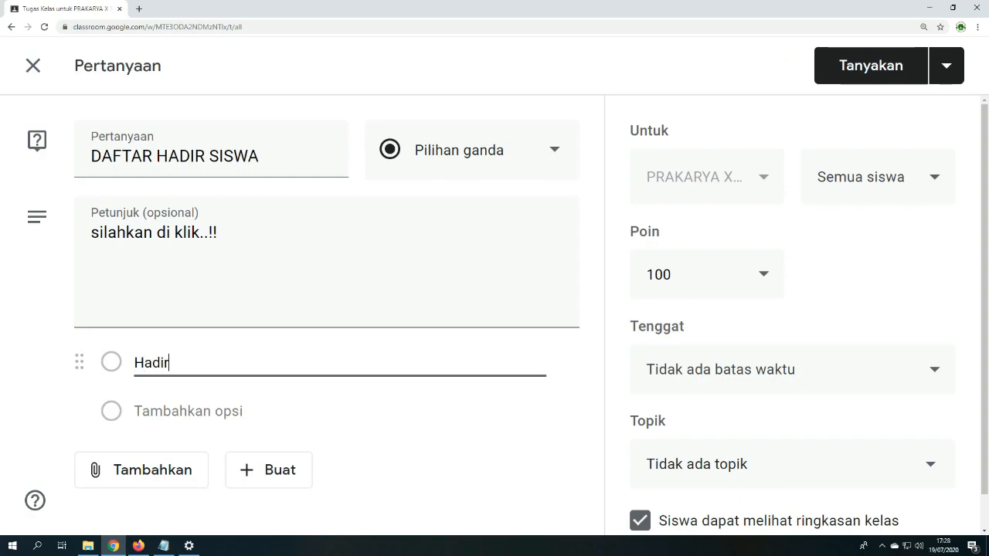
scroll(199, 370, "down", 1)
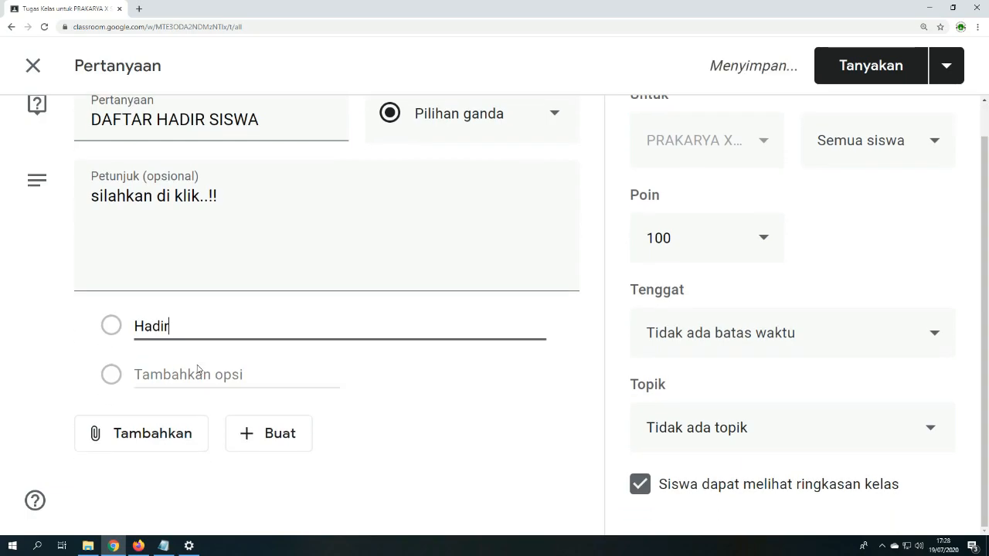
scroll(587, 297, "up", 1)
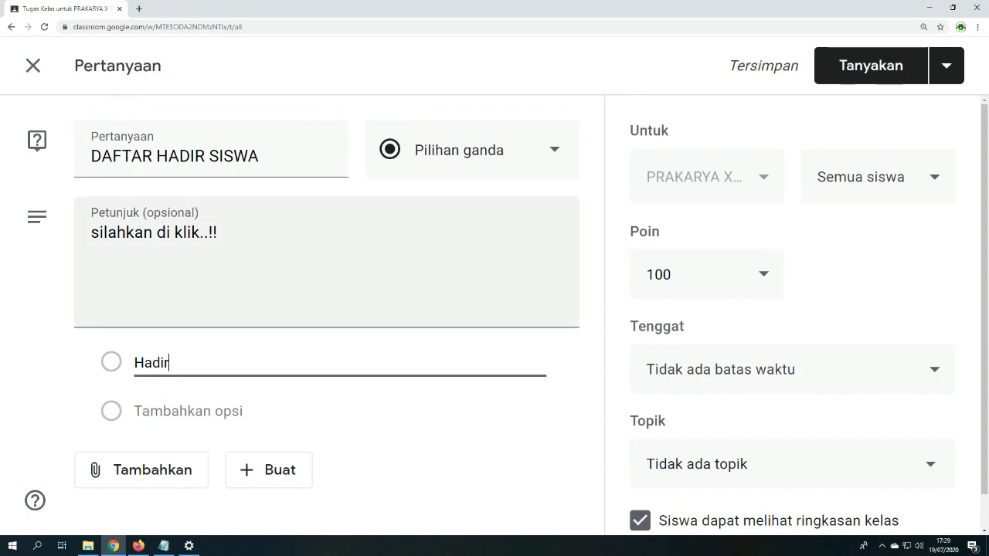
Step: Set the attendance question's points (Poin) to ungraded (Tidak dinilai)
key("ctrl+minus")
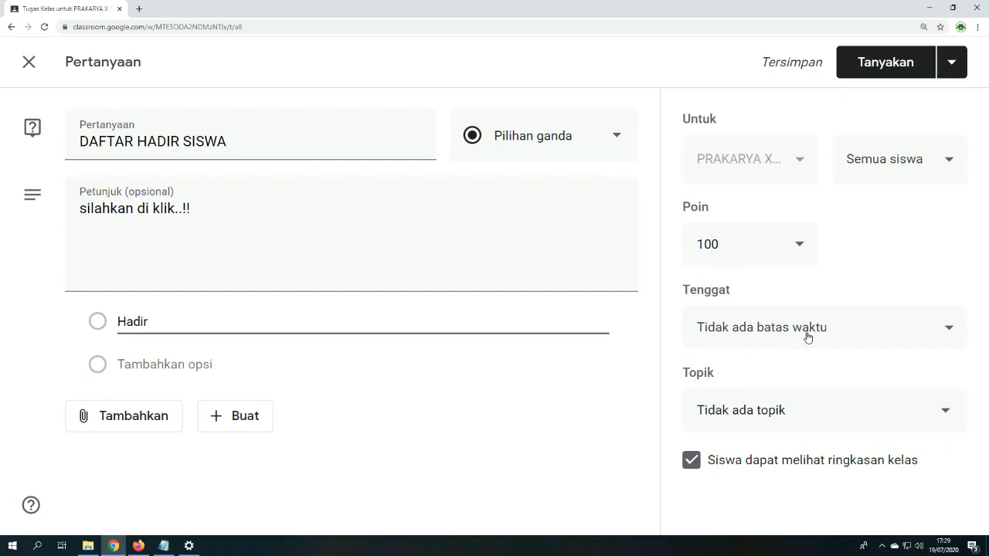
left_click(807, 250)
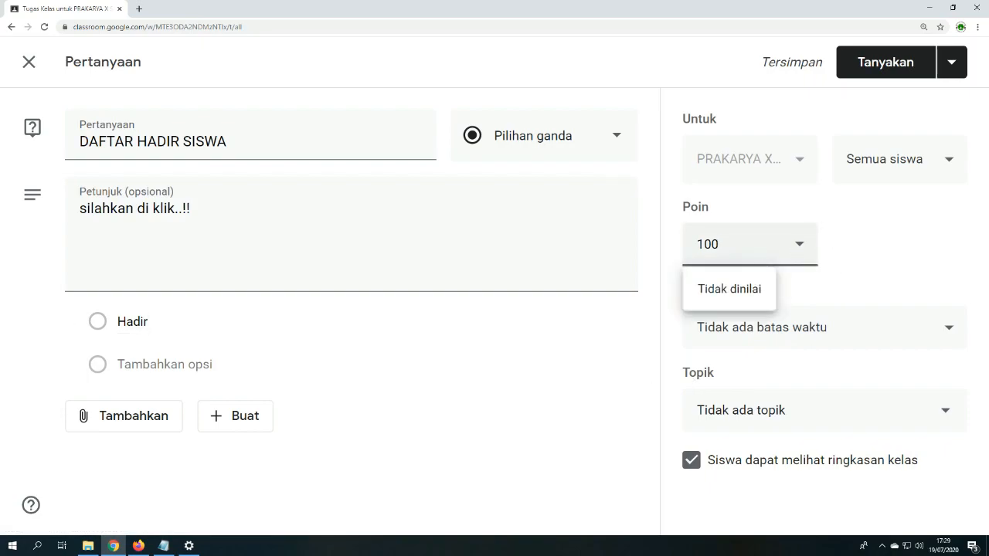
left_click(724, 291)
left_click(845, 267)
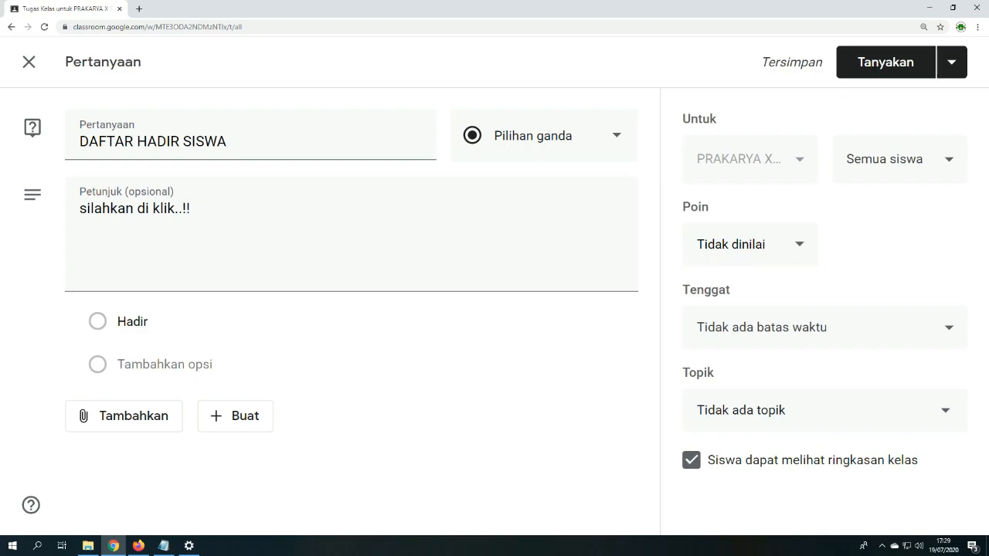
Step: Set the question's deadline (Tenggat) to 20 Jul 2020 at 09.00
left_click_drag(681, 292, 741, 294)
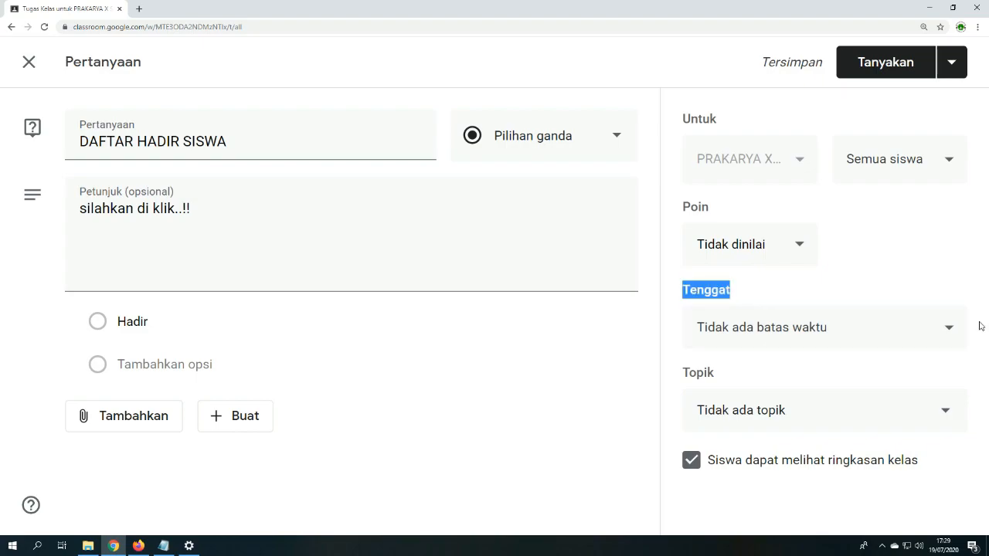
left_click(949, 332)
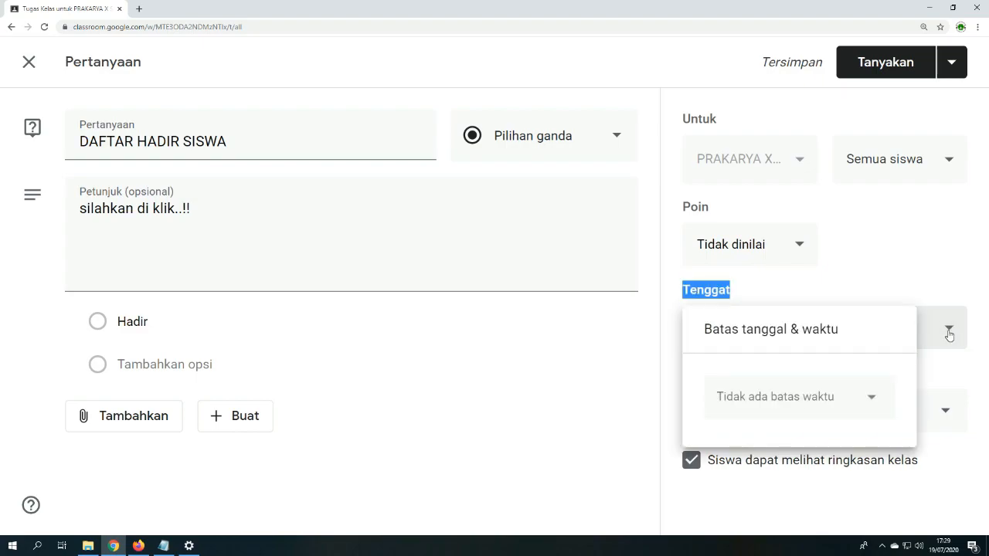
left_click(873, 401)
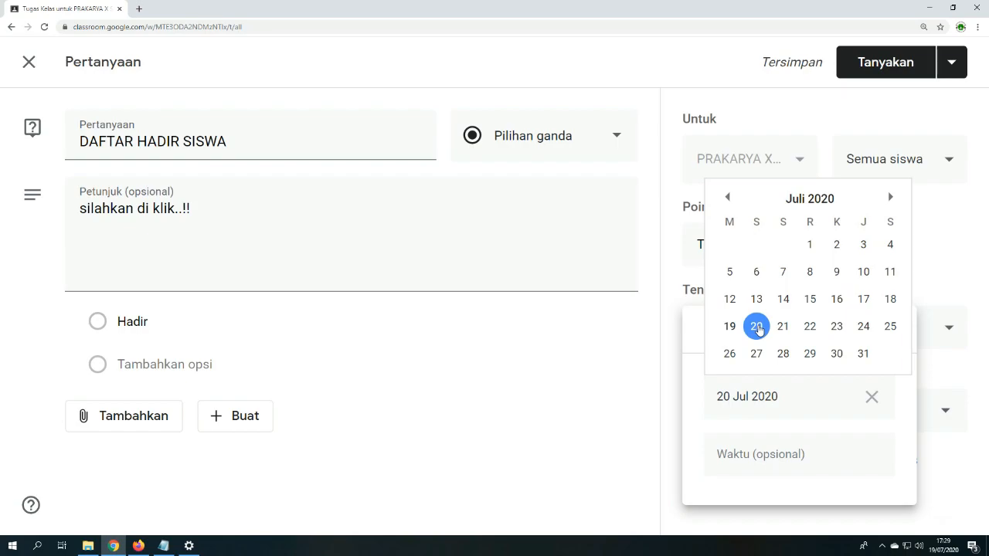
left_click(758, 328)
left_click(776, 455)
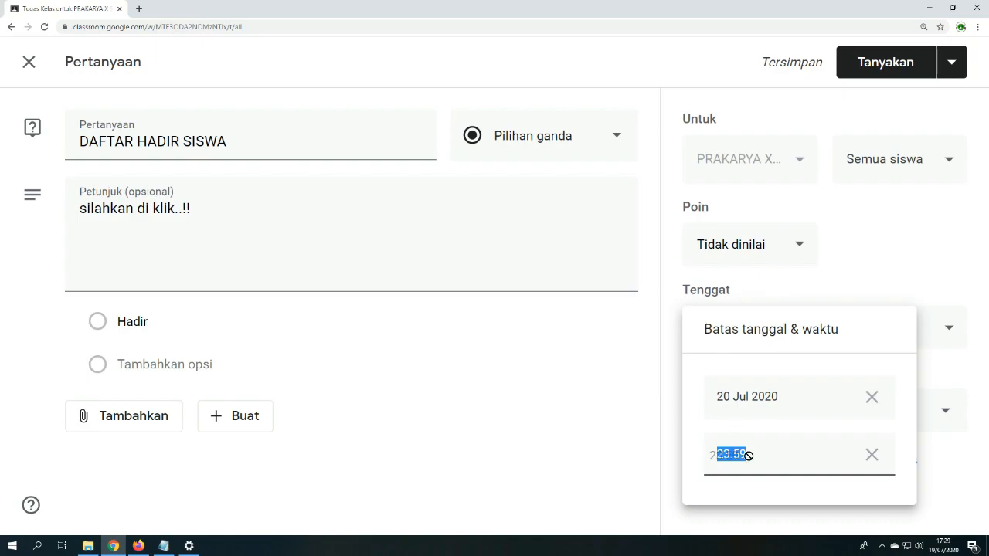
type("09")
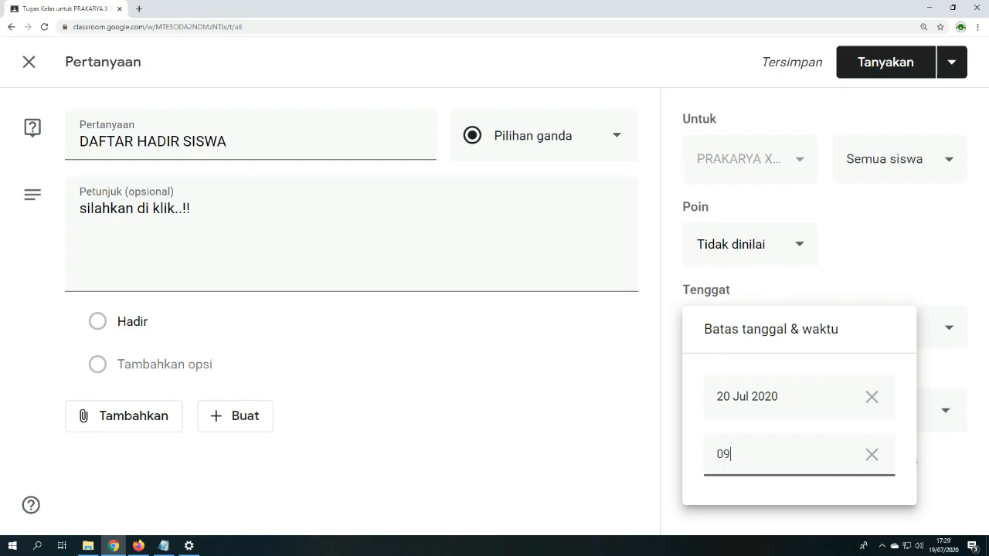
type(".00")
left_click(887, 295)
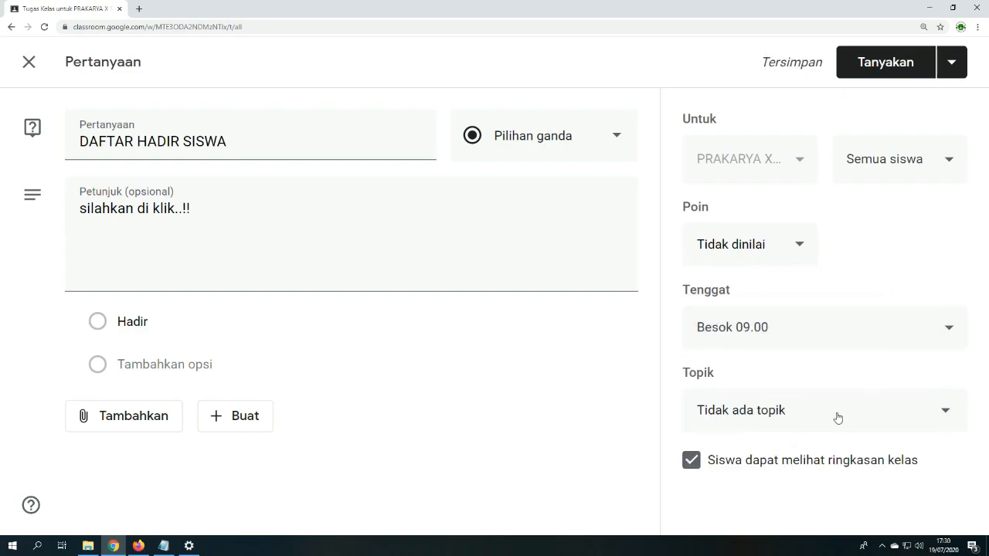
Step: Assign the question to the topic "KBM_PRAKARYA_20 JULI 2020" and publish it to the class
left_click(836, 418)
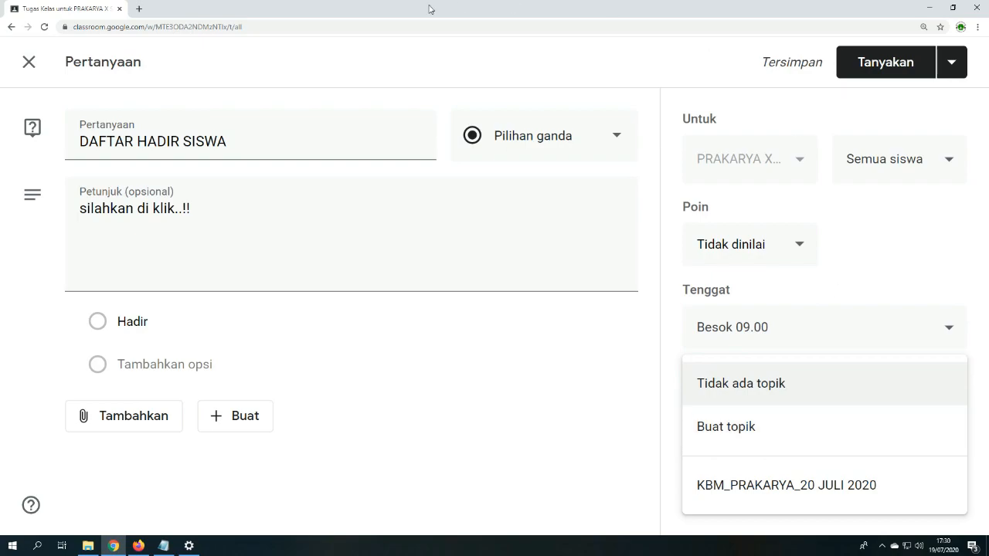
left_click(783, 487)
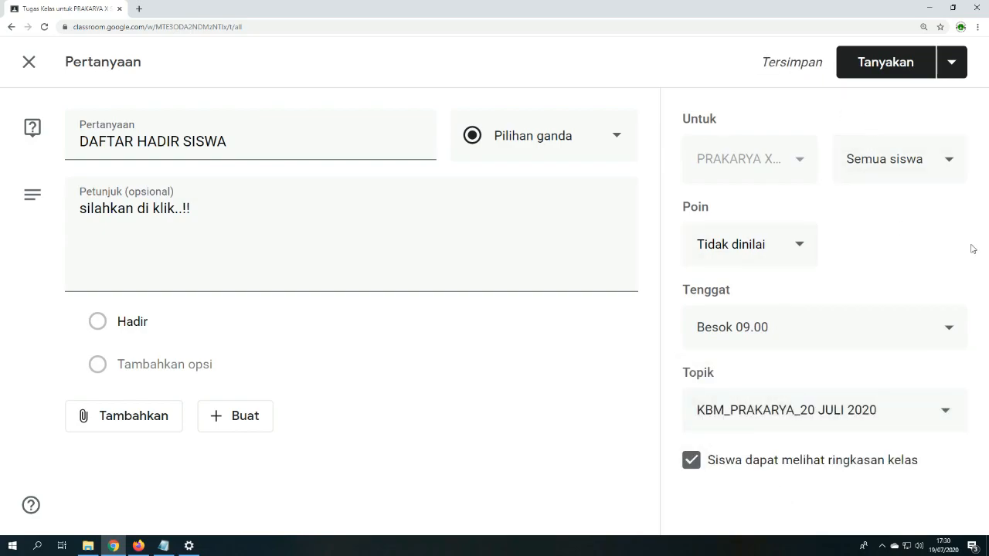
left_click(884, 65)
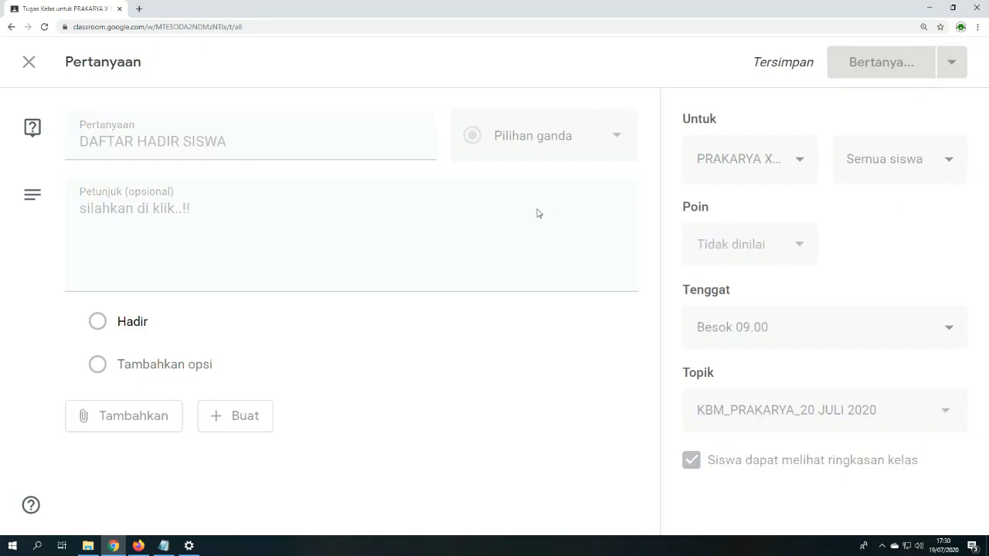
key("ctrl+minus")
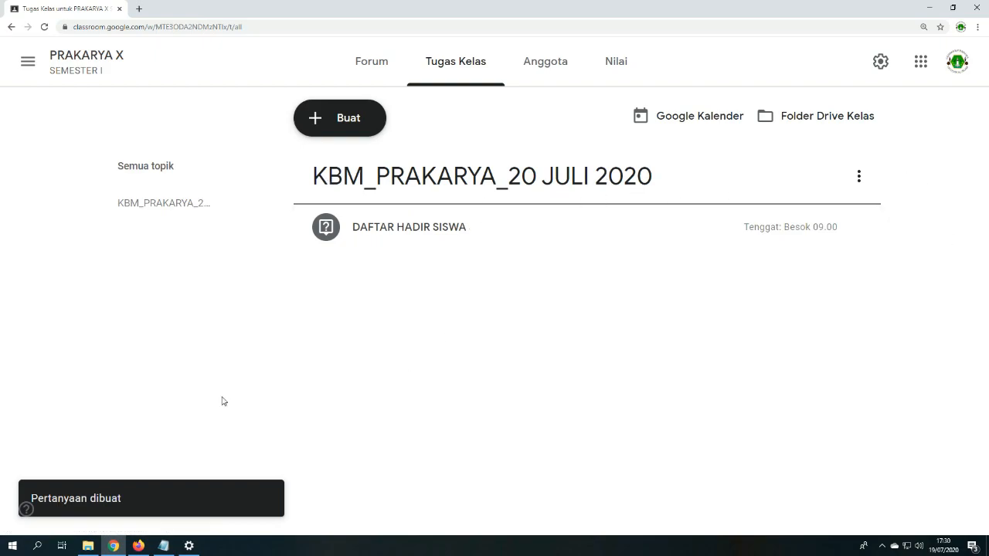
Step: Switch to Notepad, add the line "B. MATERI" below the attendance note, and return to Classroom
left_click(174, 546)
key("Return")
type("b")
key("BackSpace")
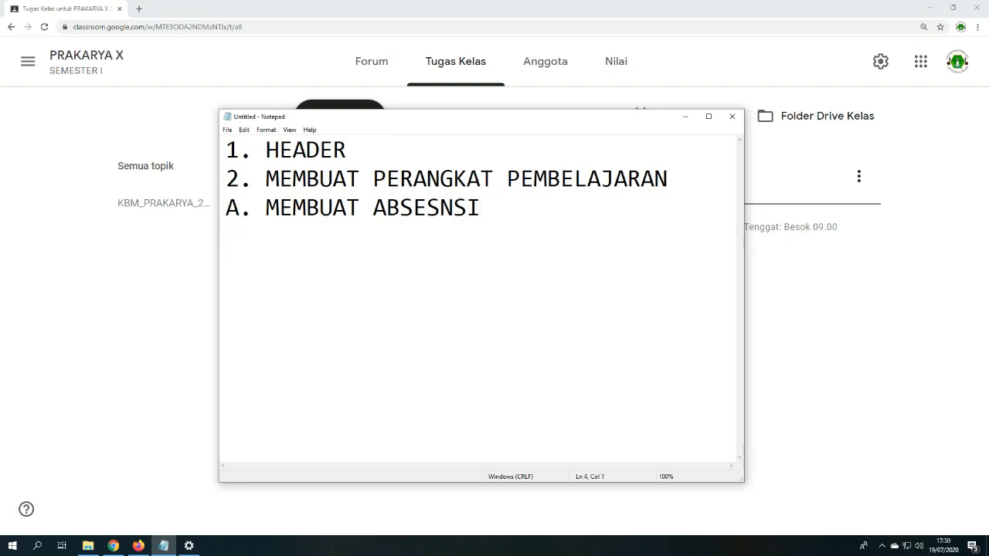
type("B. MAT")
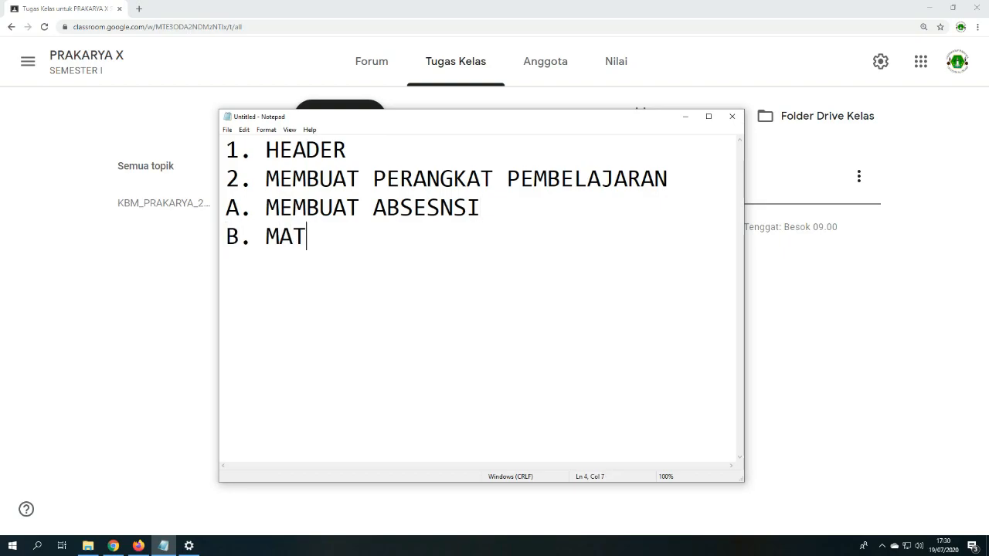
type("ERI")
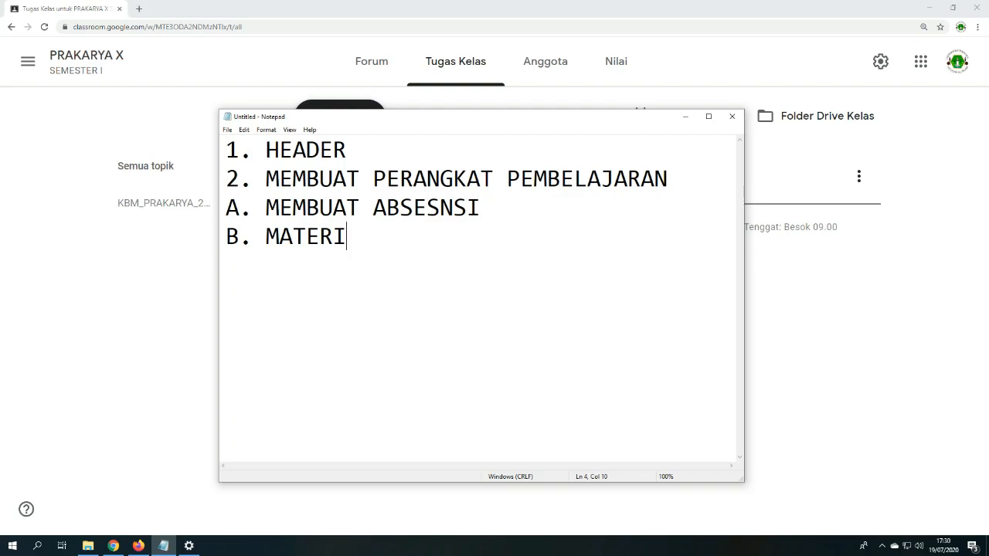
left_click(126, 381)
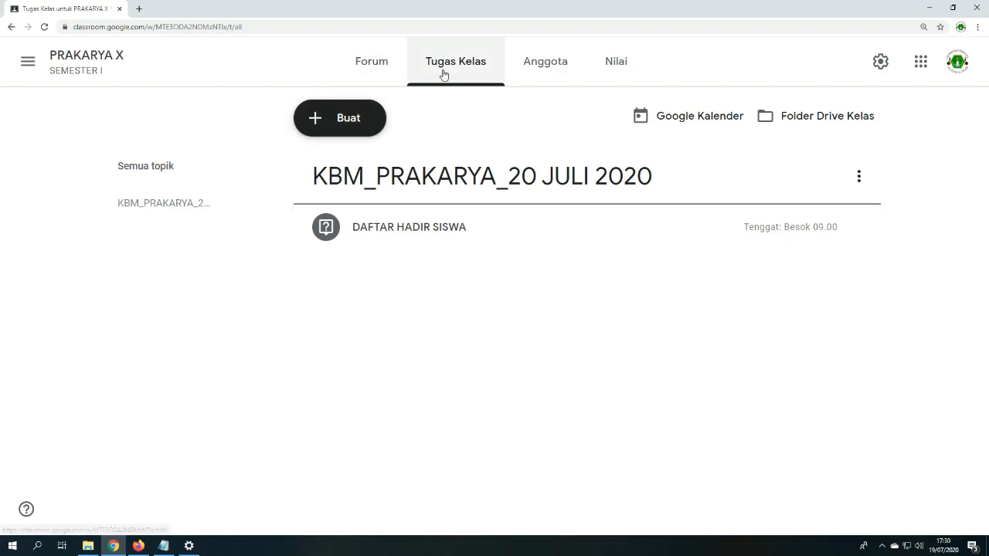
Step: Create a classwork material (Materi) titled "MEMBUAT PATUNG DENGAN TANAH LIAT"
left_click(365, 118)
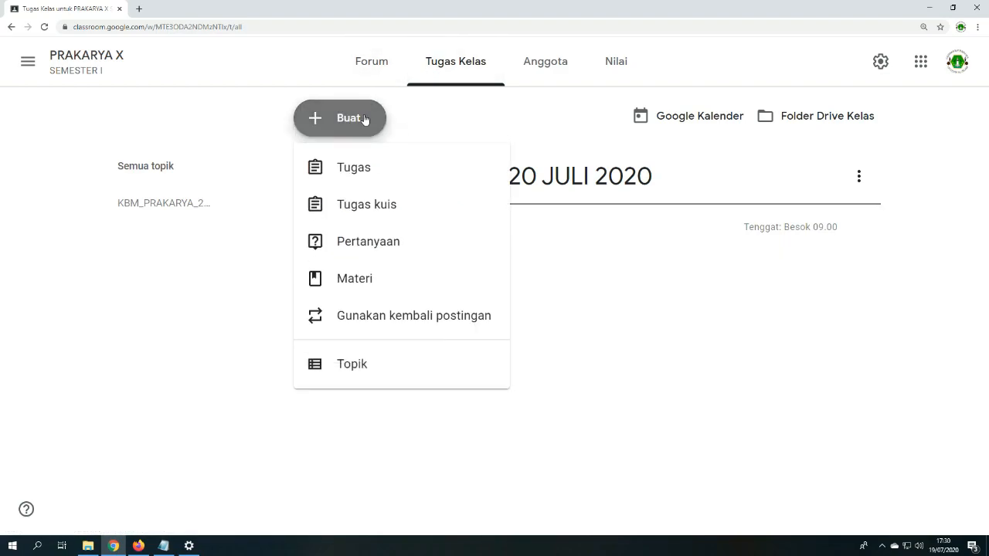
left_click(363, 276)
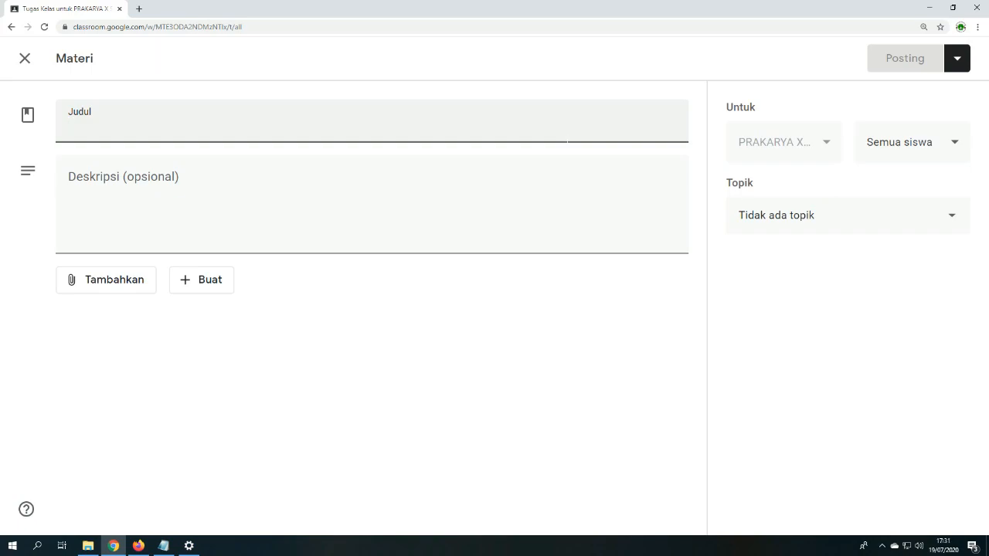
type("MEMBUAT PATUNG DENGAN TANAH LIA")
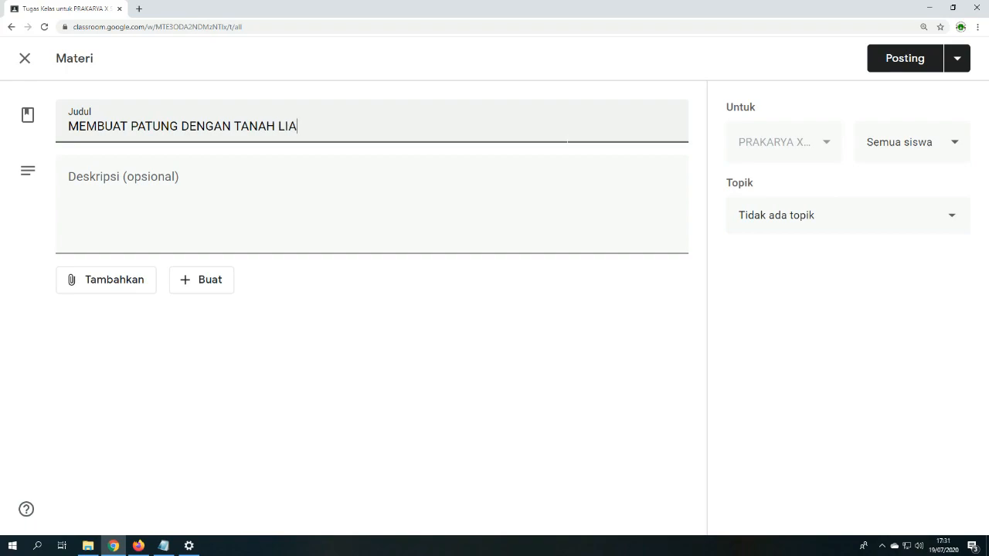
type("T")
Step: Fill in the material's description with "3.1 memahami cara membuat Patung dengan Tanah Liat"
left_click(536, 173)
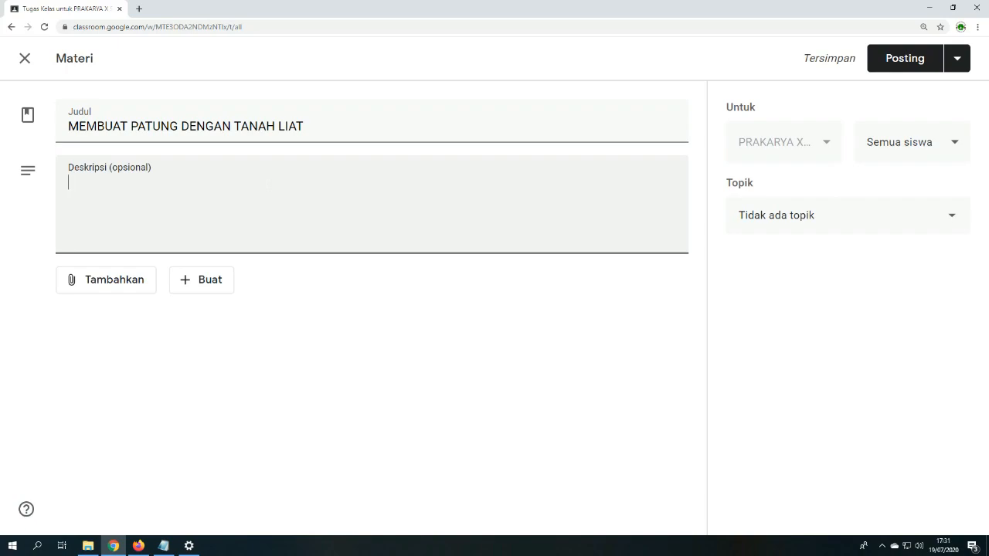
type("3.1 memaha")
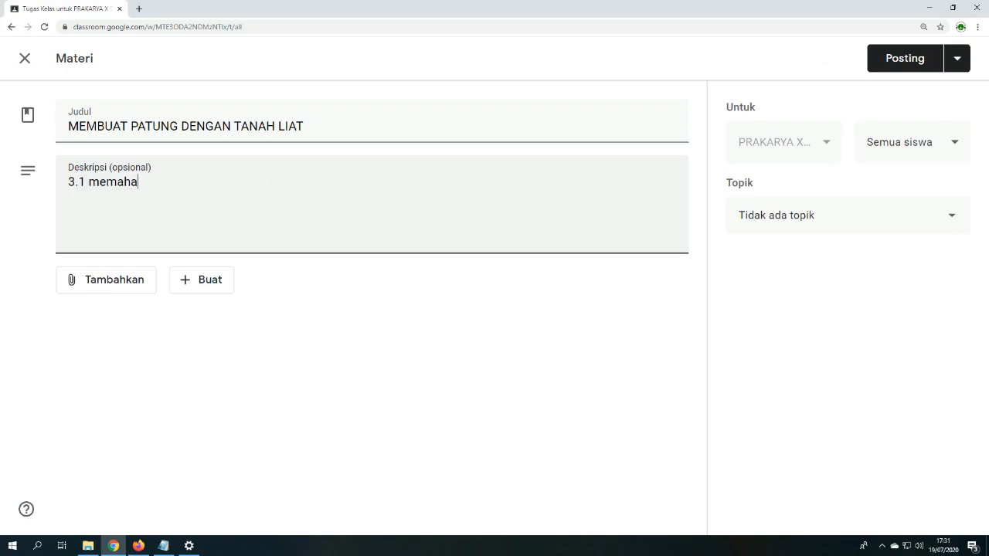
type("mi cara mmeb")
key("BackSpace")
key("BackSpace")
key("BackSpace")
type("embuat Patung dengan")
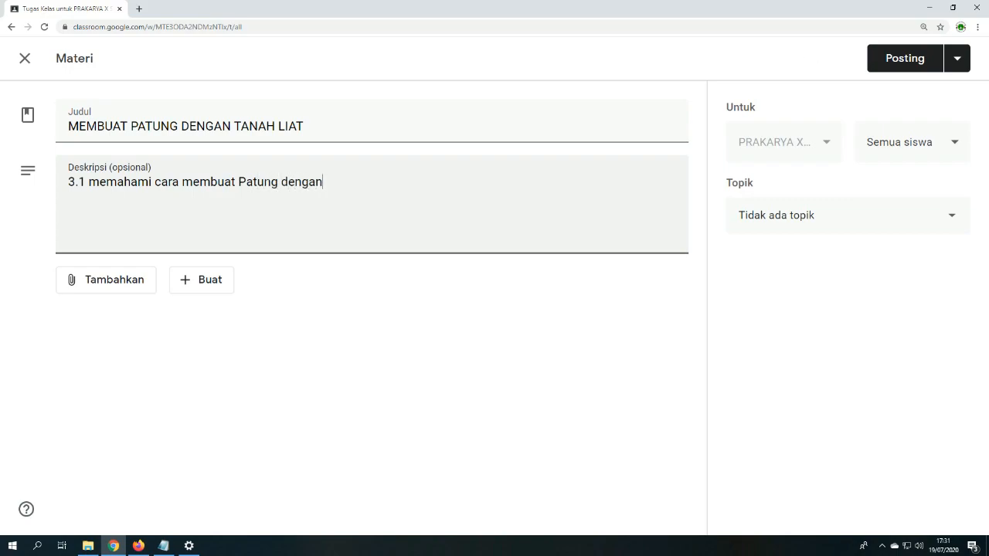
type(" Tanah Liat")
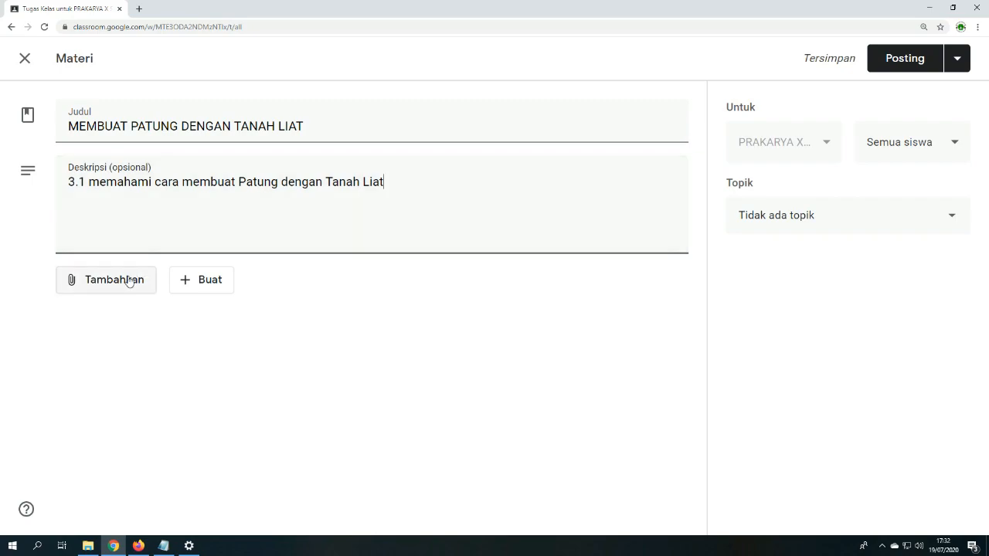
left_click(129, 280)
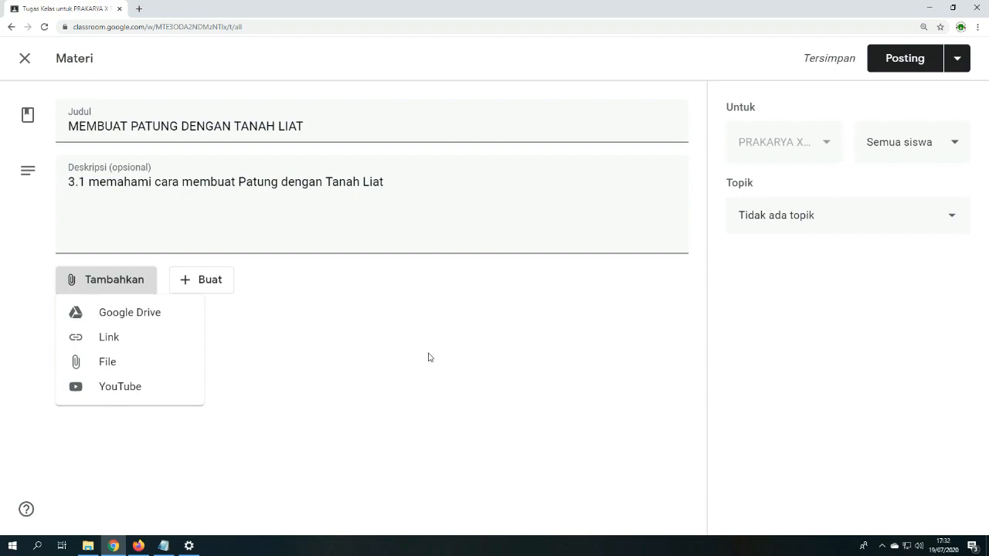
left_click(133, 313)
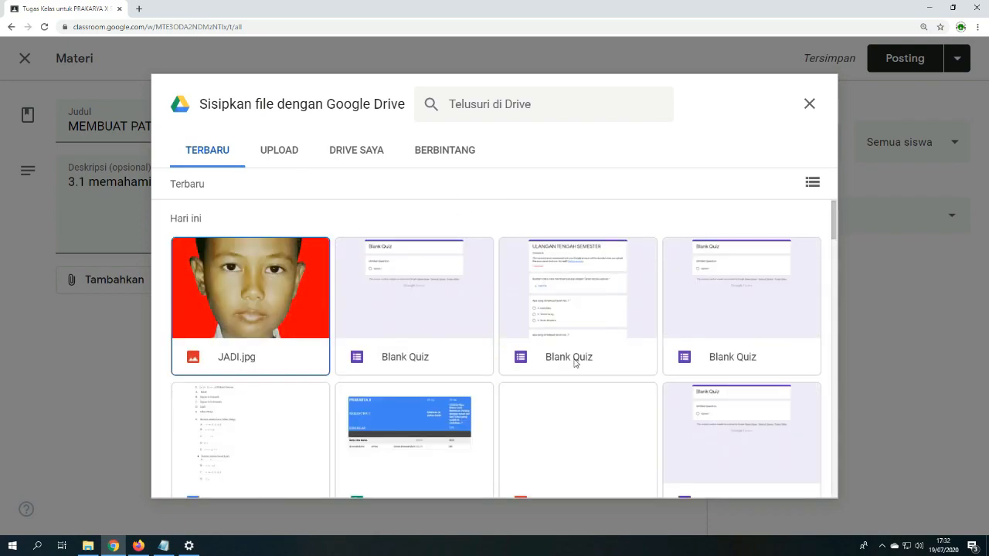
scroll(575, 363, "down", 3)
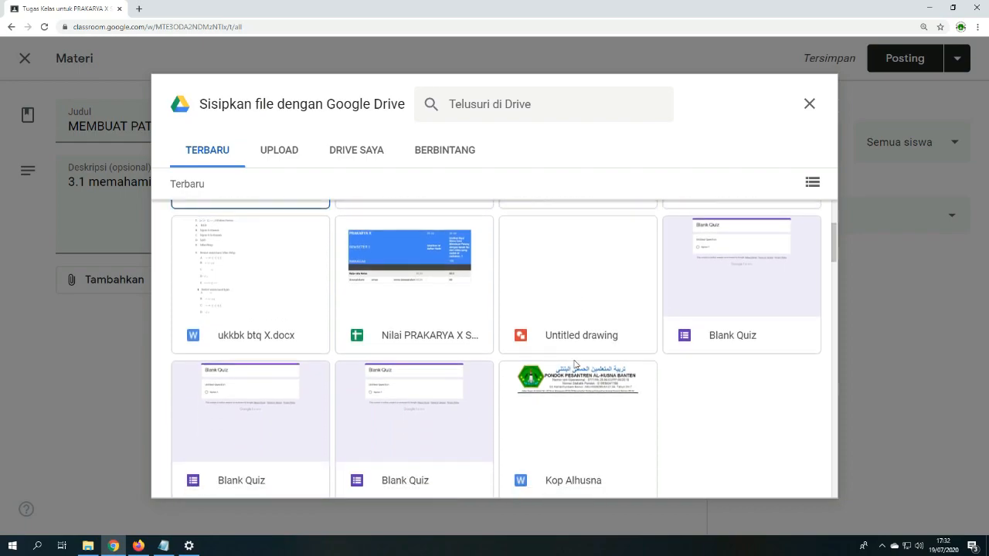
scroll(575, 363, "up", 4)
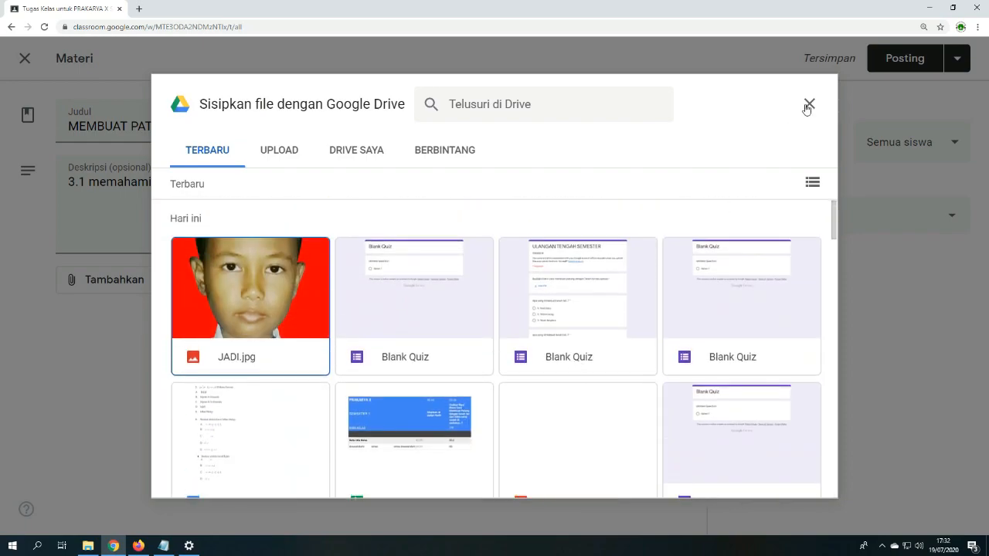
left_click(807, 106)
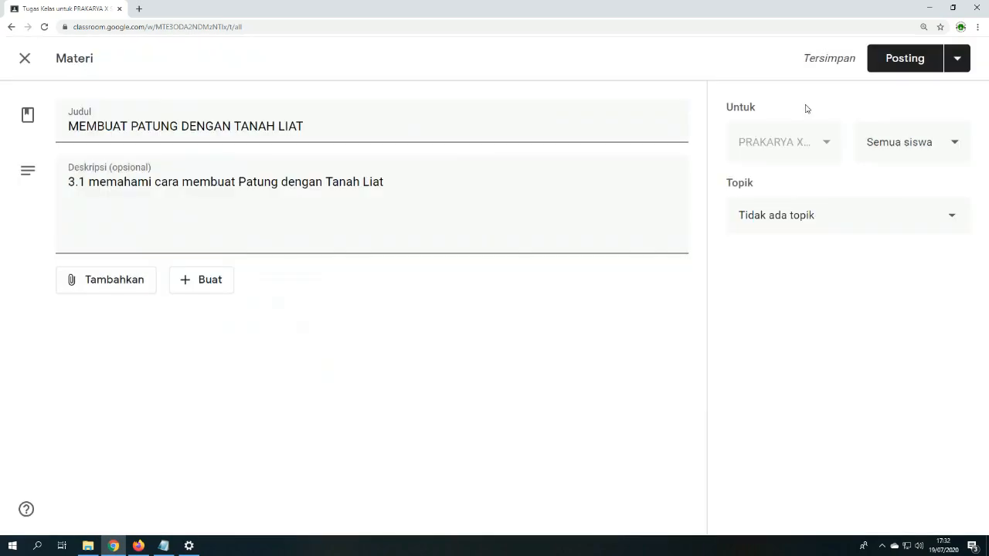
left_click(133, 280)
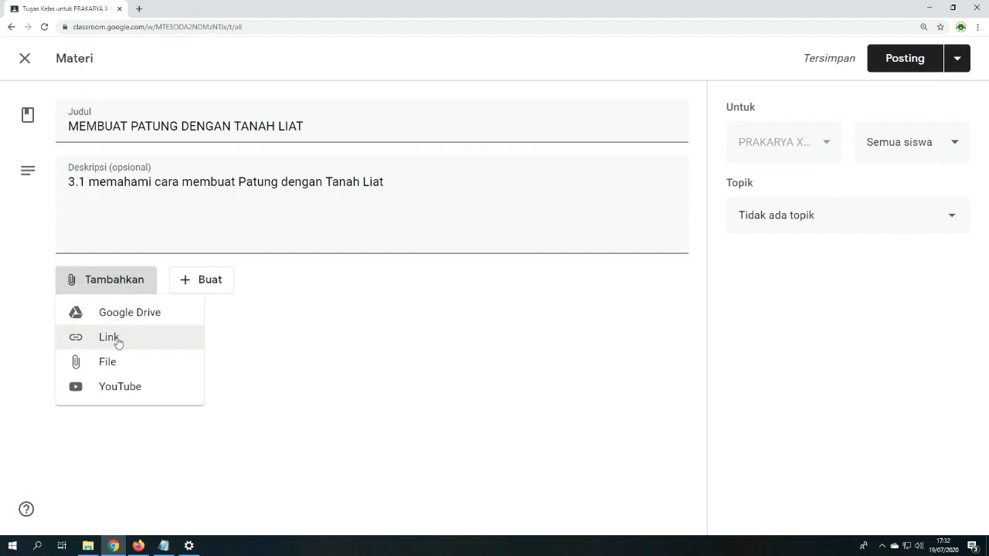
key("ctrl+plus")
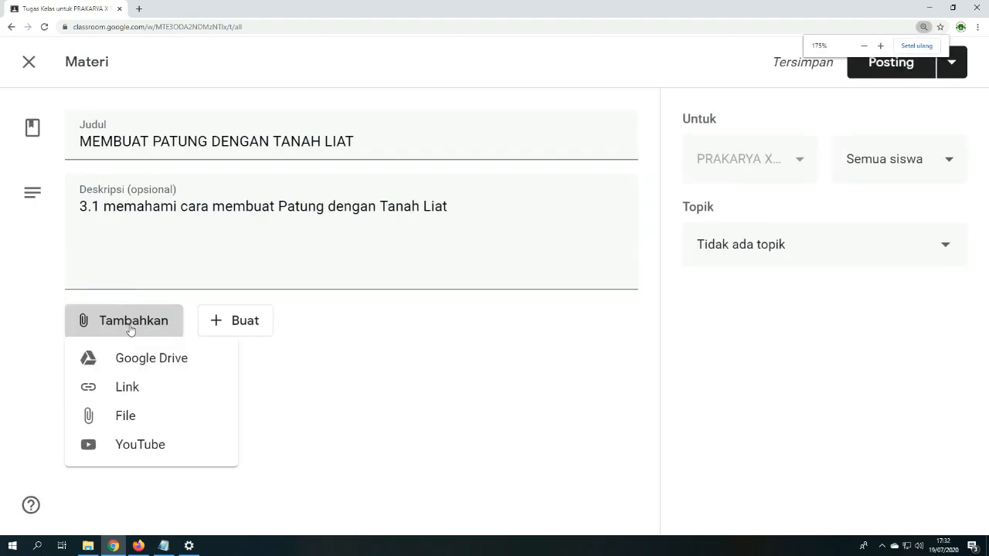
left_click(139, 394)
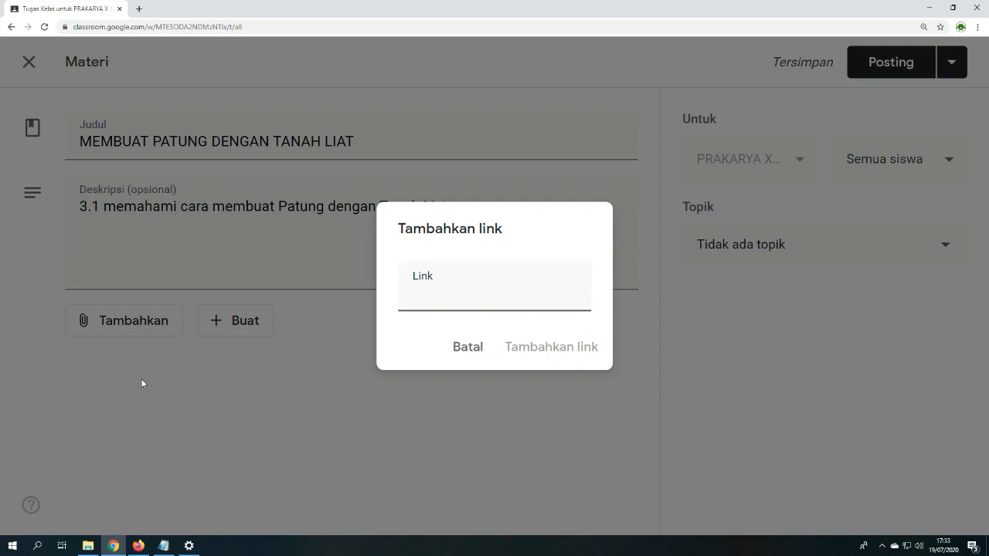
left_click(196, 423)
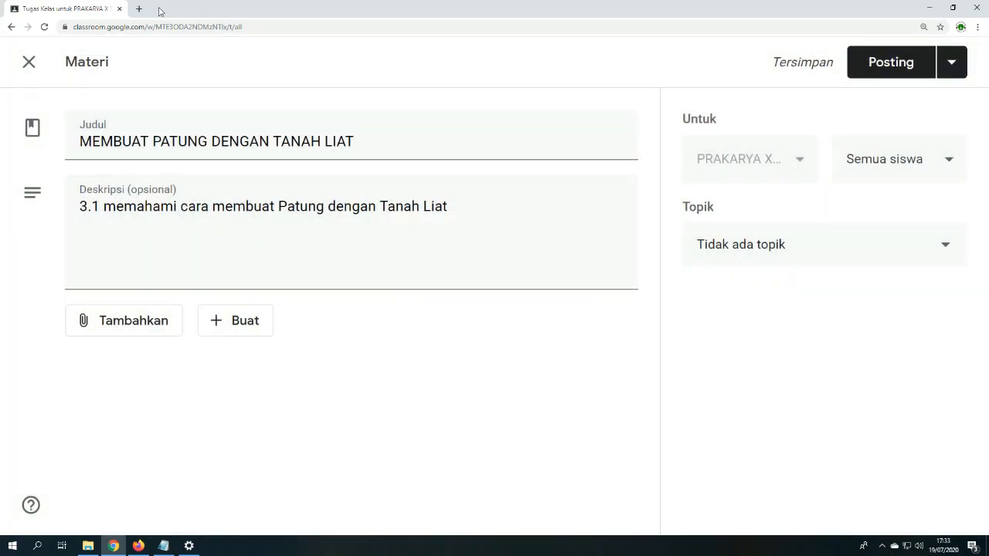
Step: Search Google in a new browser tab for "cara membuat patung dengan tanah liat"
left_click(141, 8)
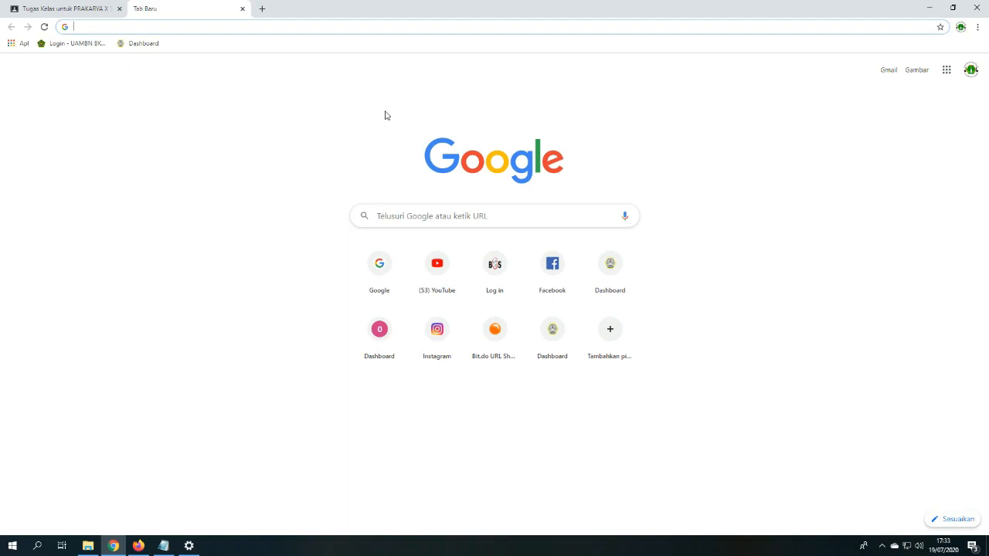
type("cara membuat")
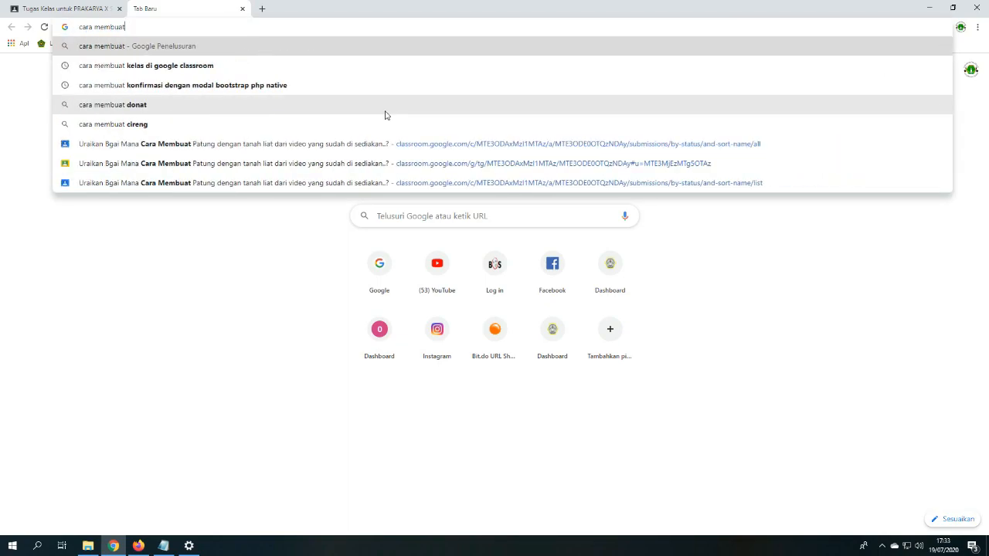
type(" patung dengan tanah ")
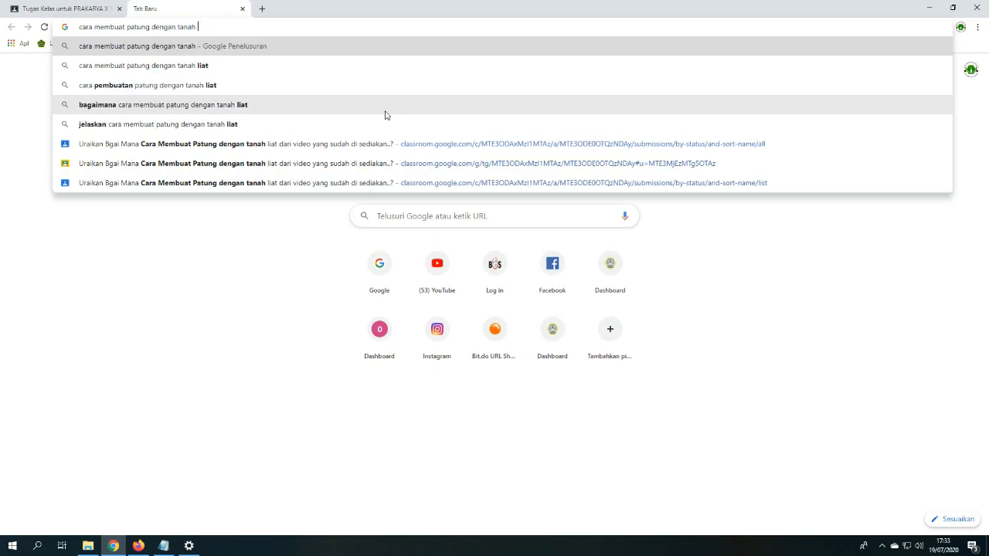
type("liat")
key("Return")
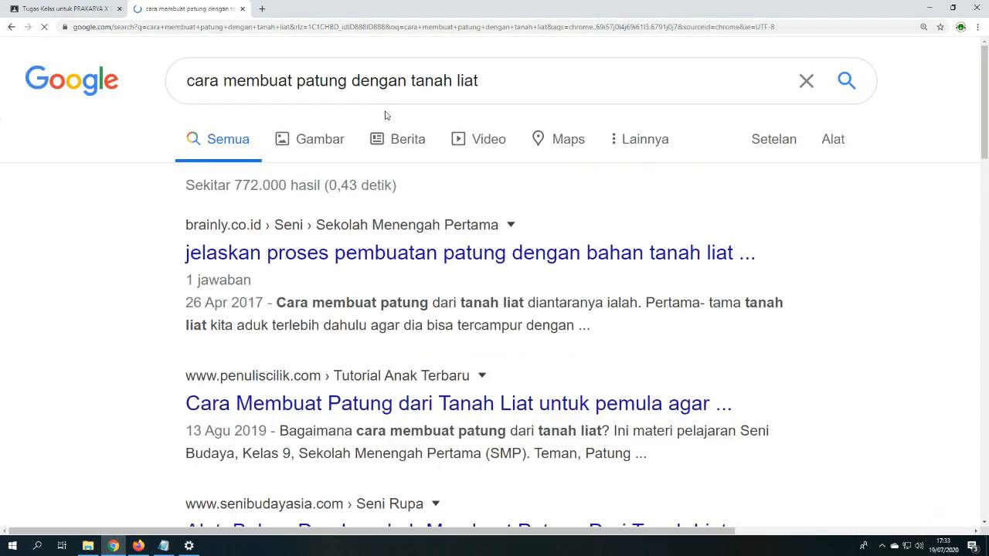
Step: Open the penuliscilik.com article "Cara Membuat Patung dari Tanah Liat" from the search results and copy its web address
scroll(572, 255, "down", 1)
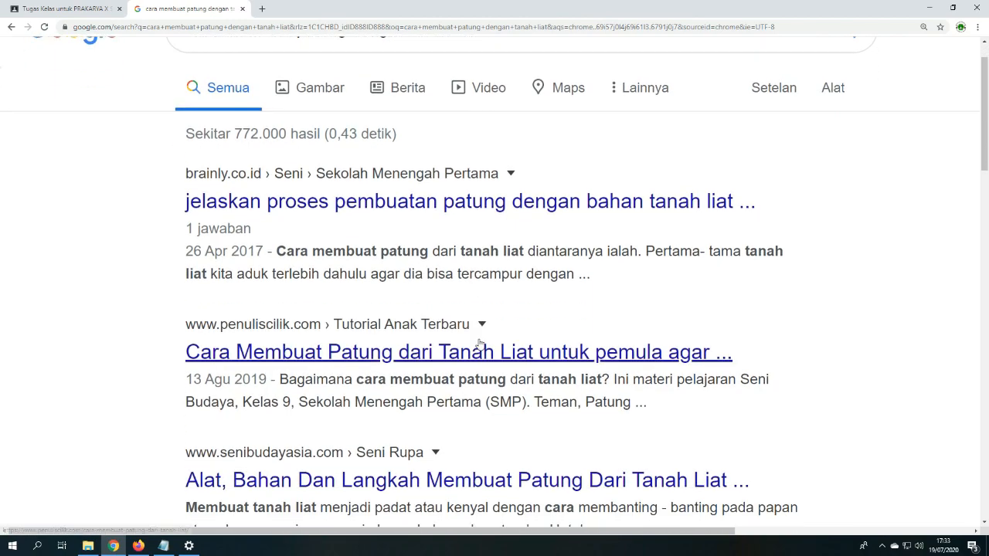
scroll(575, 339, "down", 1)
left_click(608, 302)
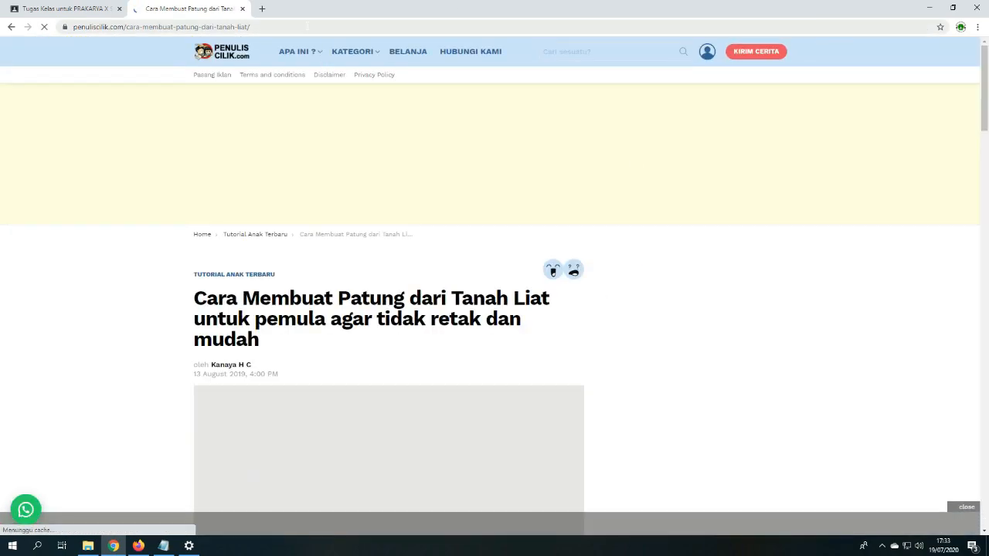
left_click(307, 24)
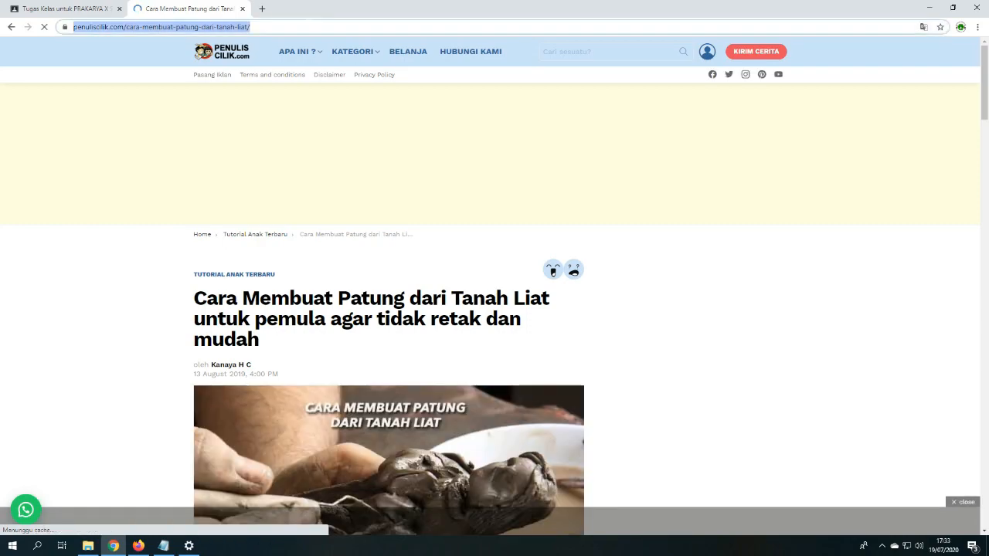
right_click(307, 26)
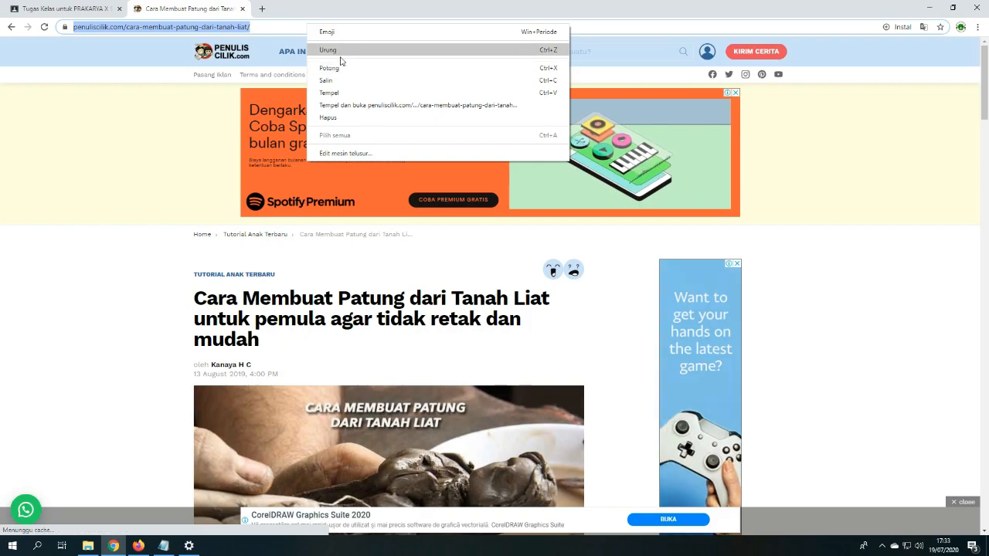
left_click(327, 80)
Step: Attach the copied penuliscilik.com address to the Classroom material as a link and test the attachment by opening it
left_click(43, 10)
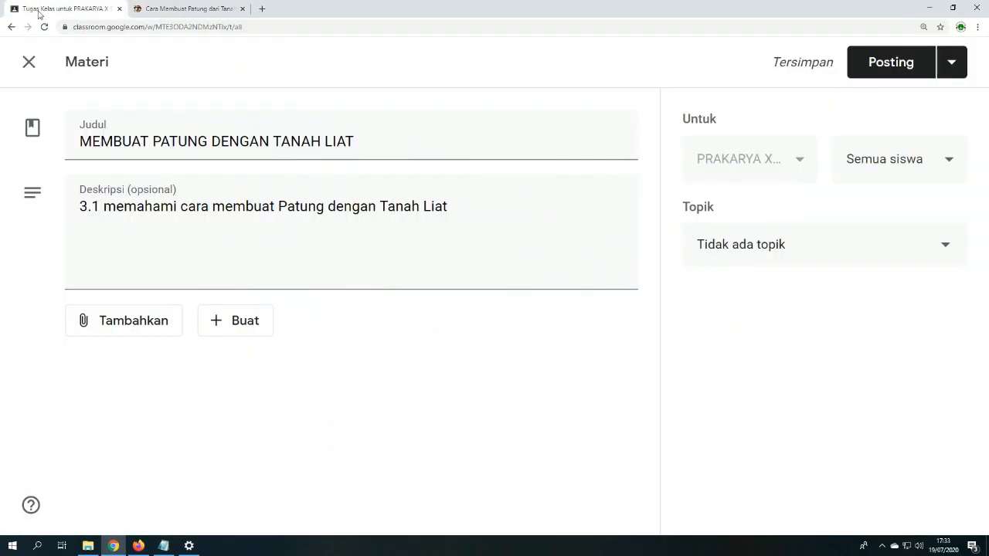
left_click(117, 325)
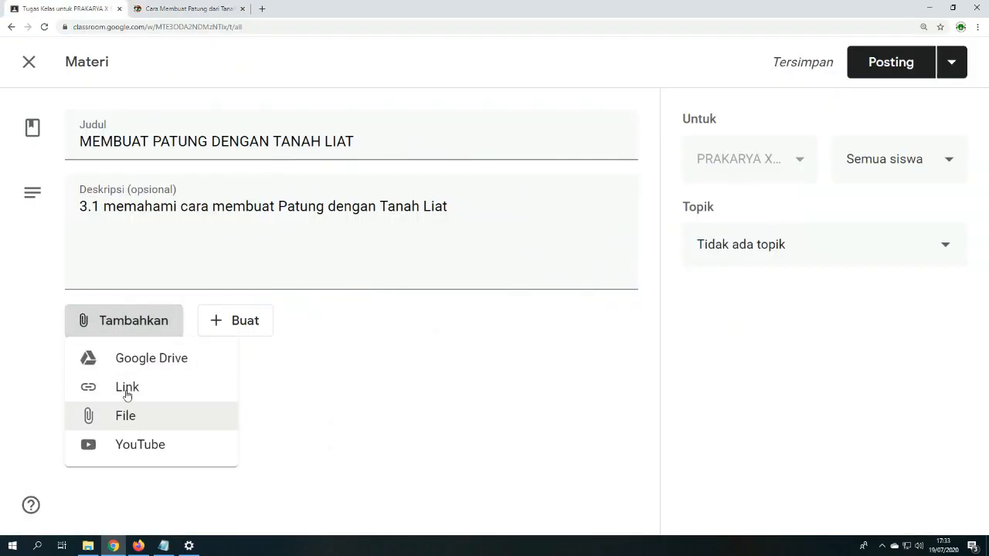
left_click(127, 389)
right_click(452, 297)
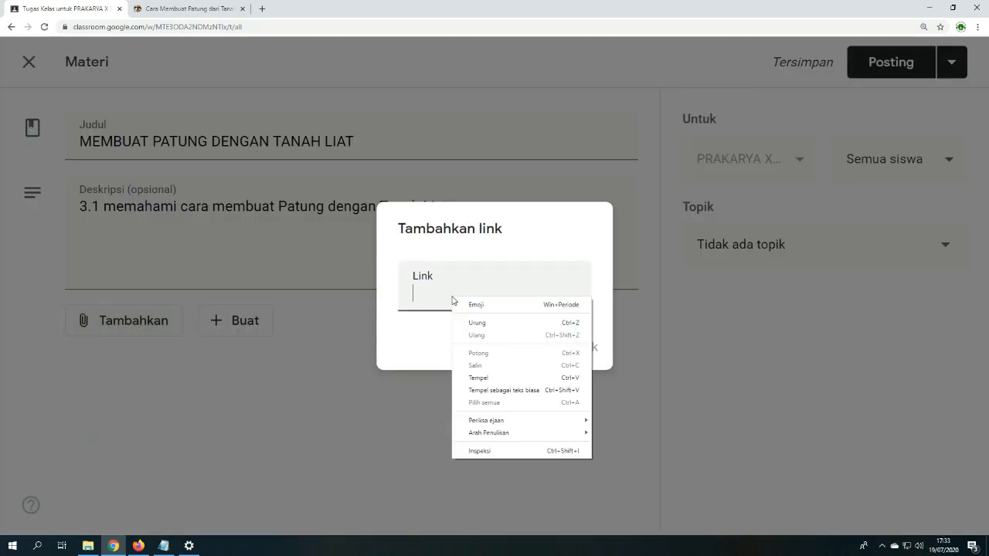
left_click(495, 379)
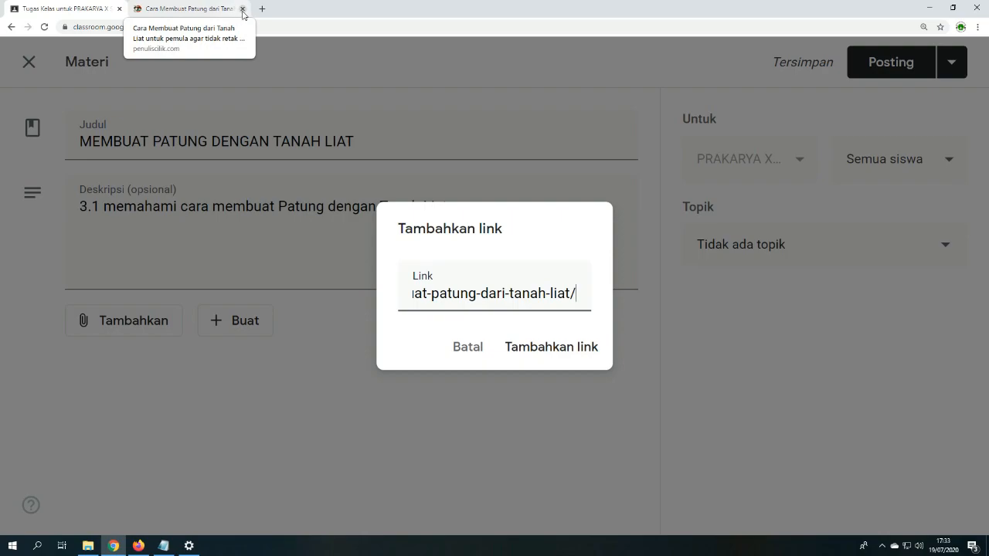
left_click(236, 10)
left_click(742, 159)
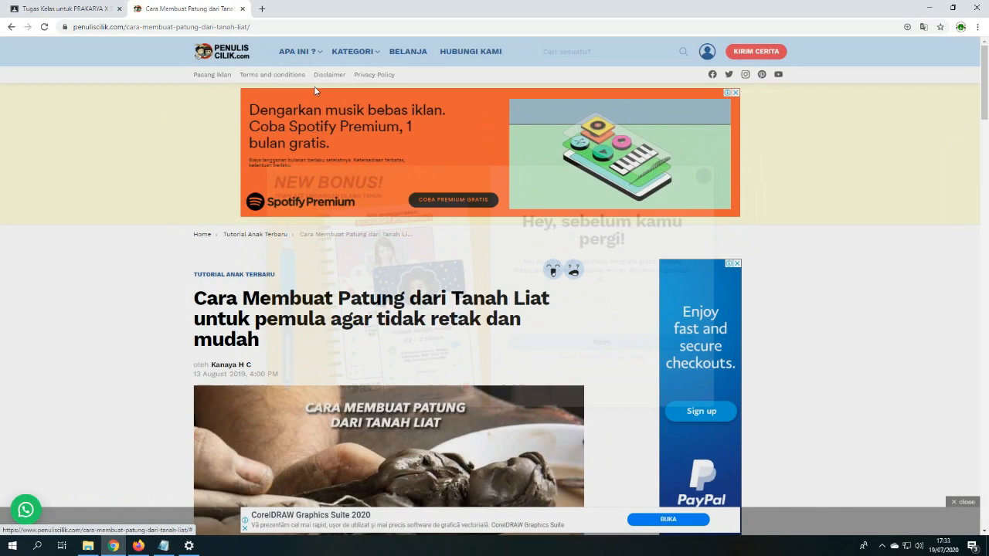
left_click(65, 9)
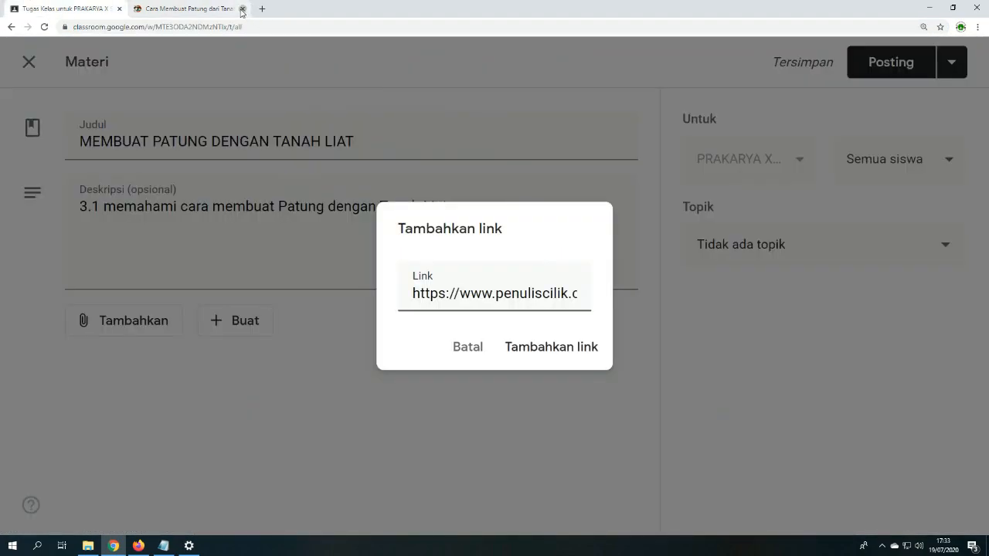
left_click(242, 9)
left_click(553, 349)
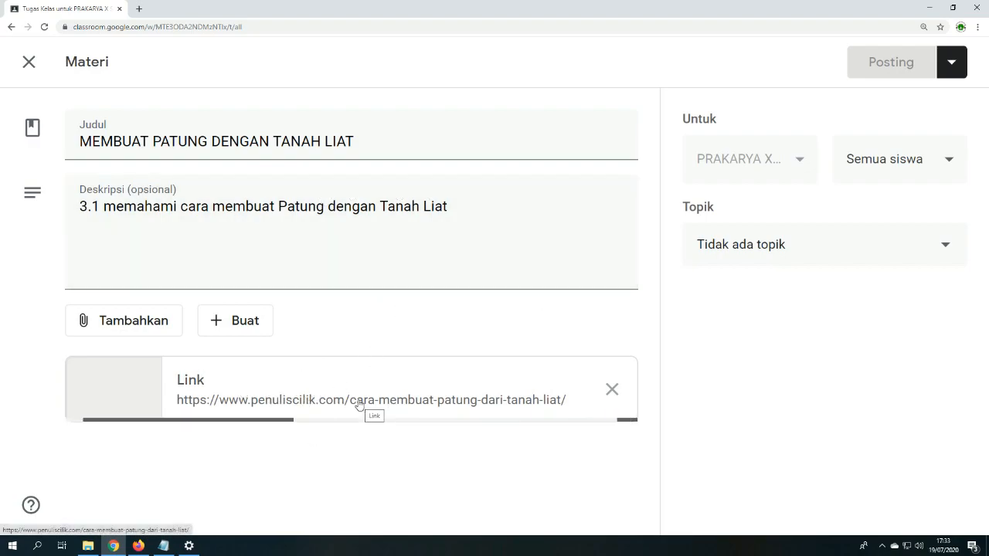
left_click(266, 378)
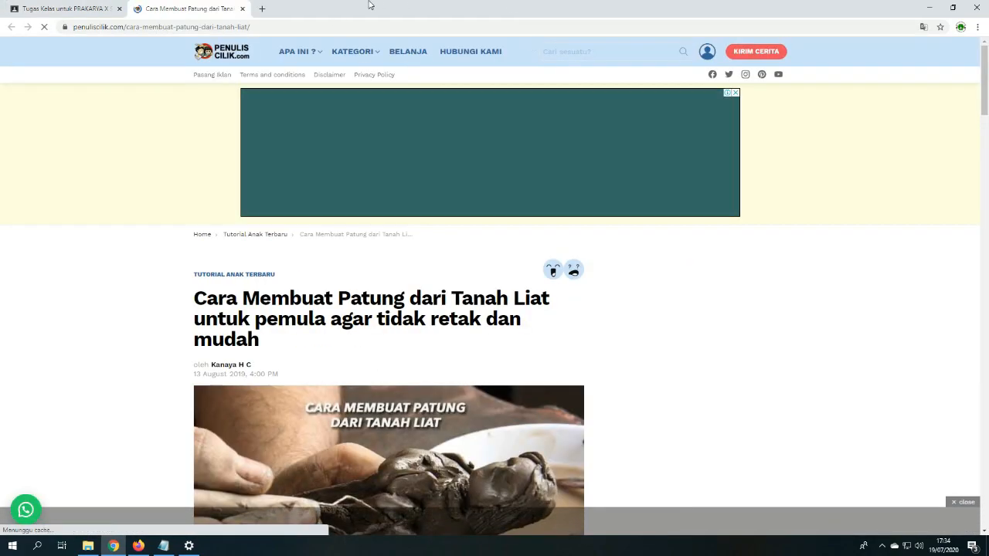
left_click(241, 9)
left_click(106, 320)
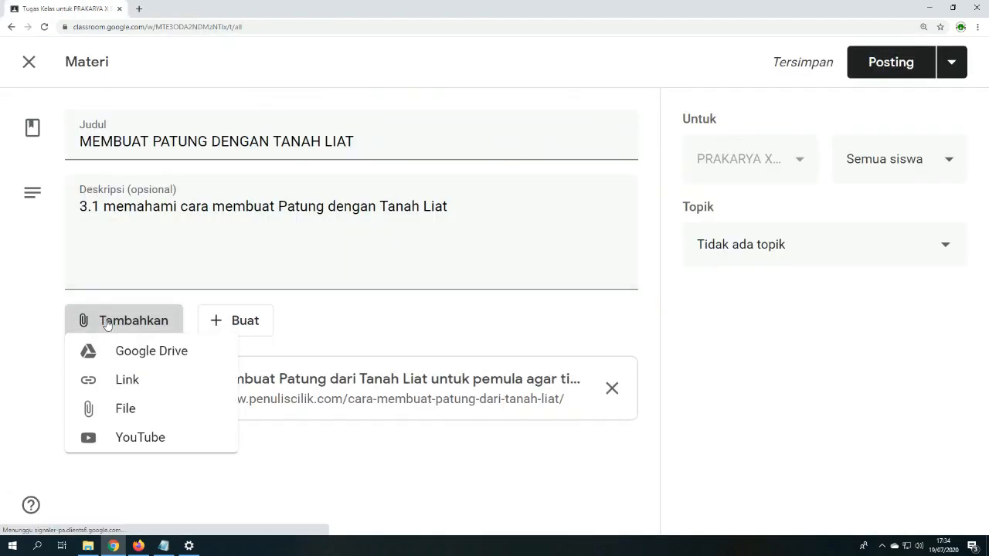
left_click(131, 420)
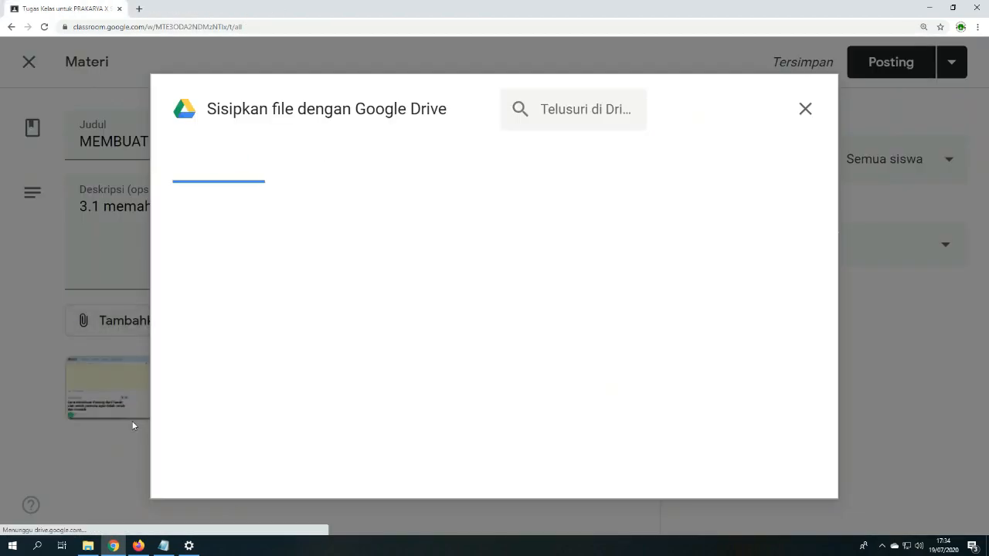
left_click(806, 110)
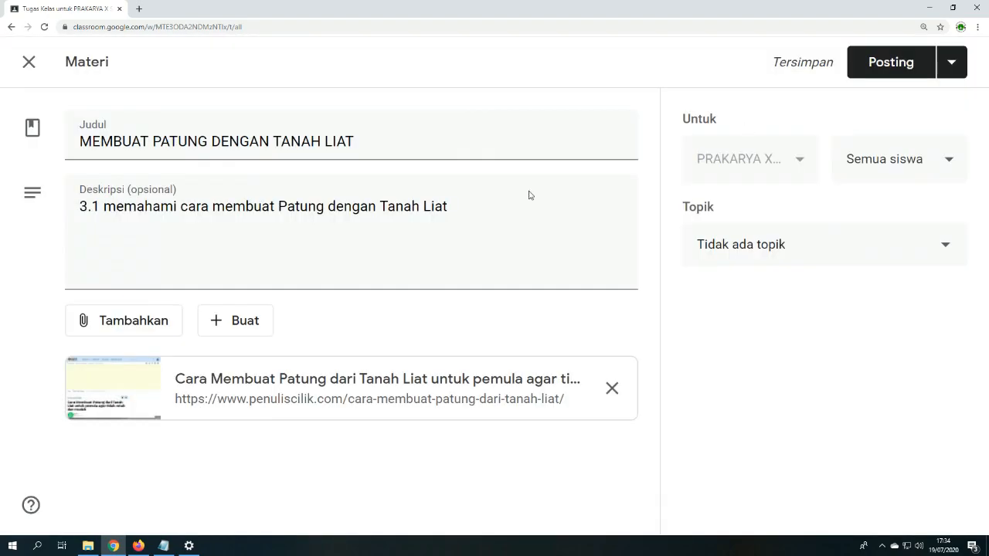
Step: Upload the file "B. INDO X (Respons).xlsx" from the Downloads folder as an attachment to the material
left_click(149, 328)
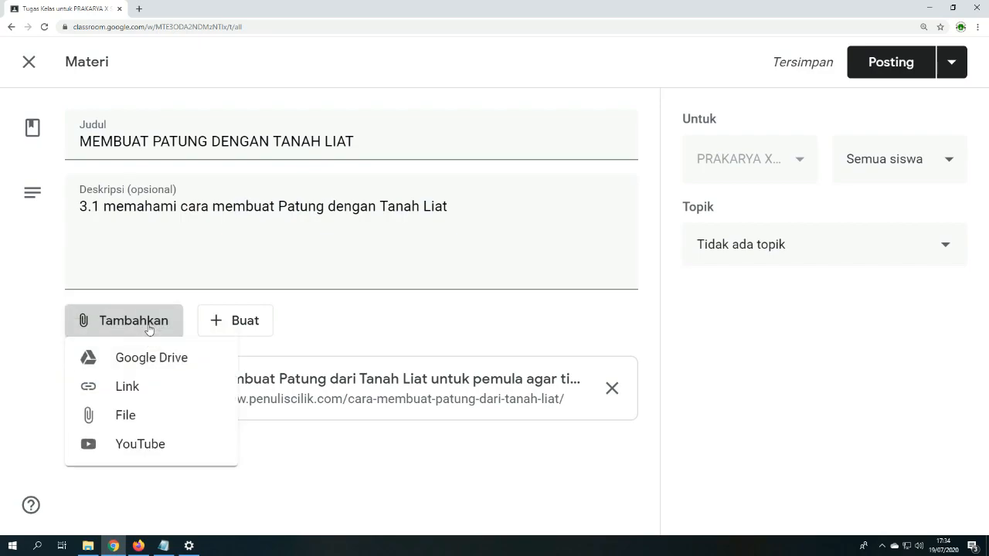
left_click(126, 416)
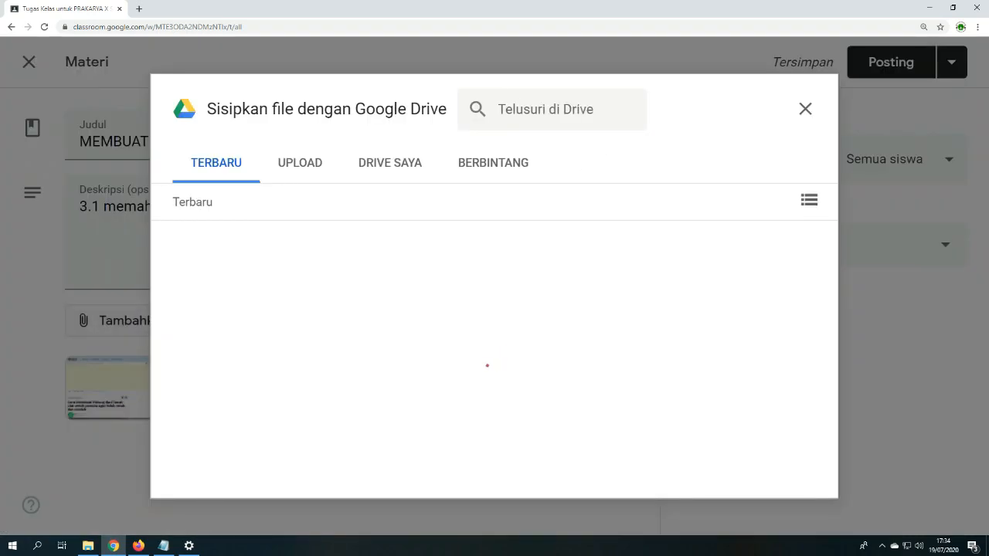
left_click(308, 167)
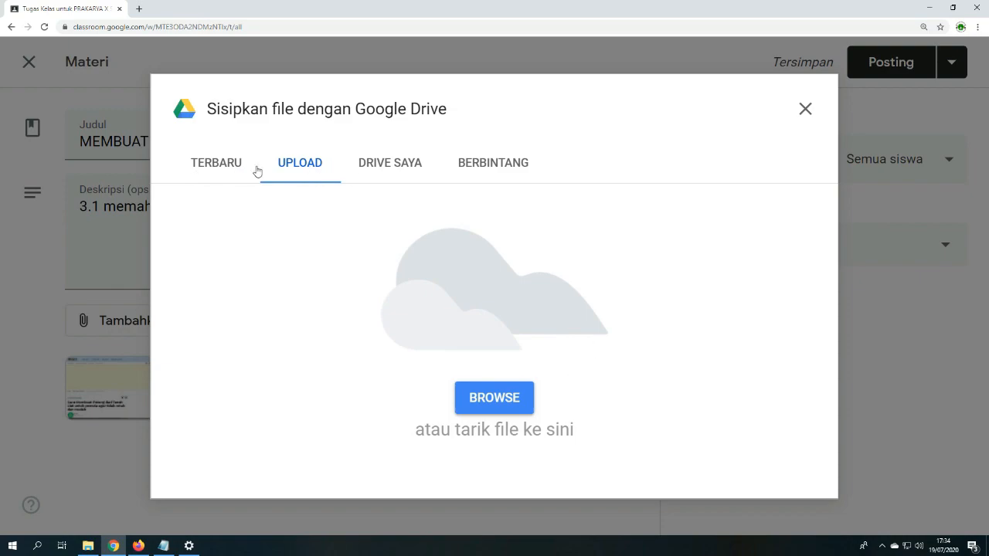
left_click(506, 397)
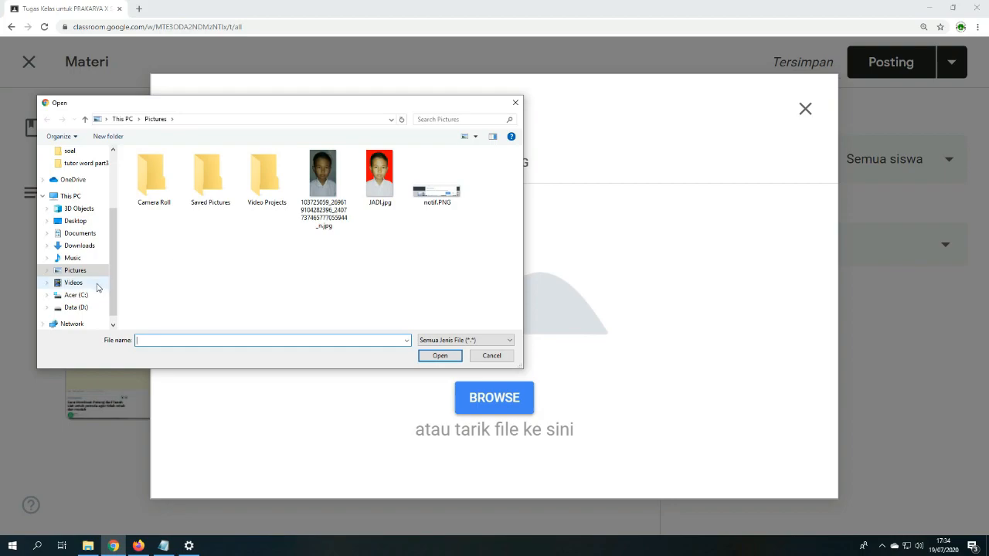
left_click(90, 235)
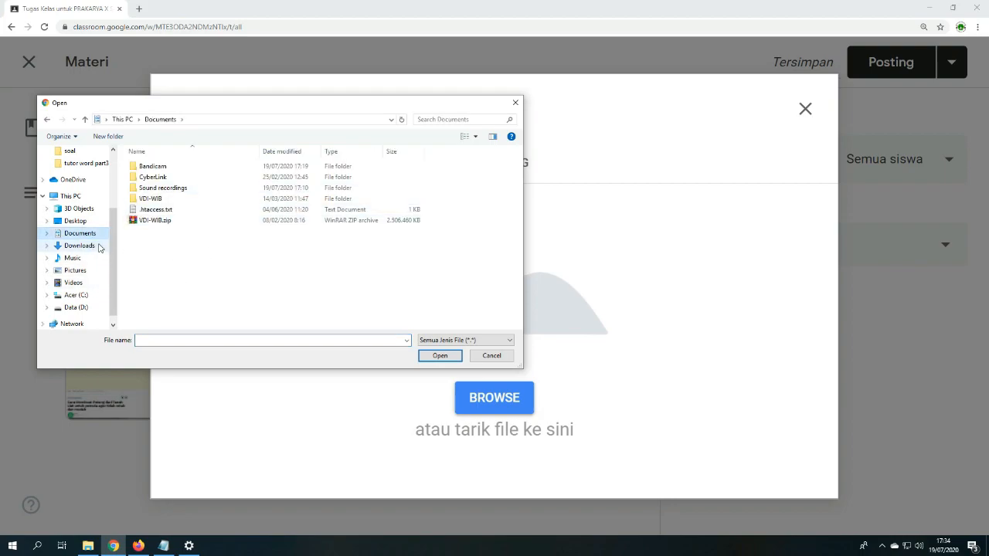
left_click(77, 208)
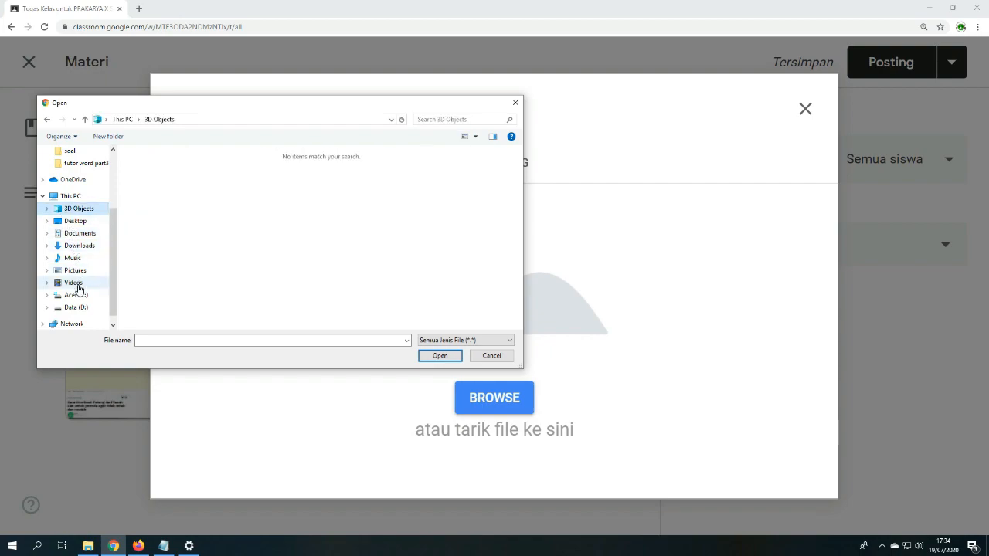
left_click(77, 246)
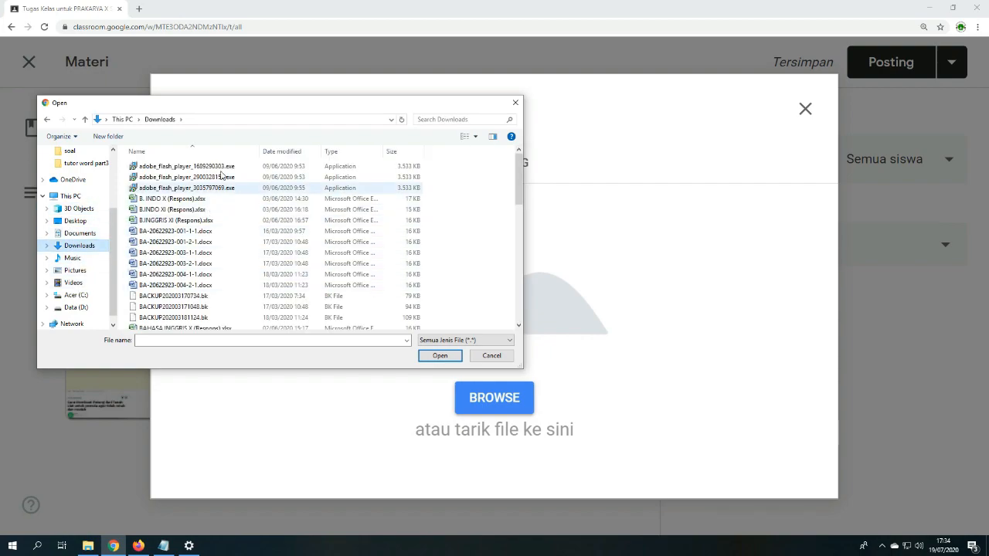
left_click(186, 198)
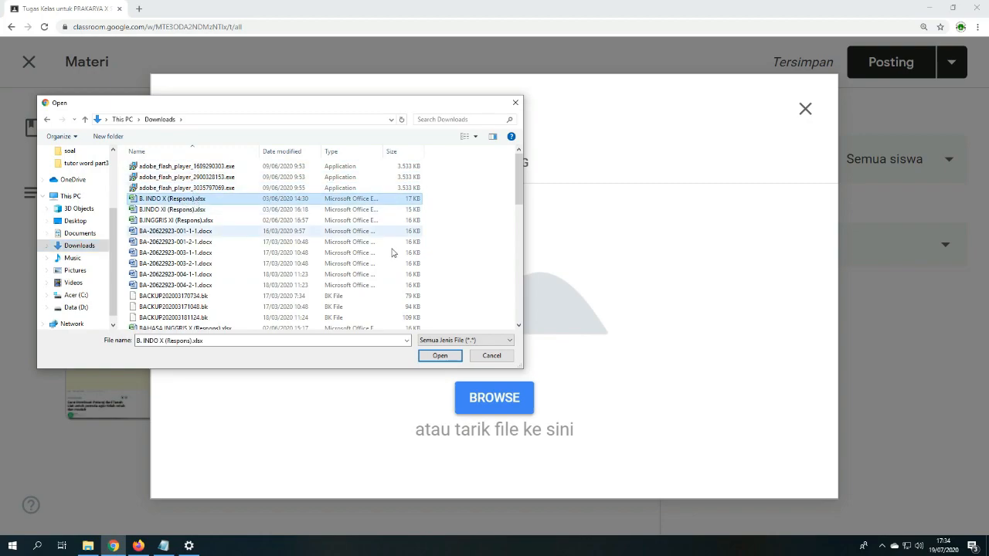
left_click(437, 356)
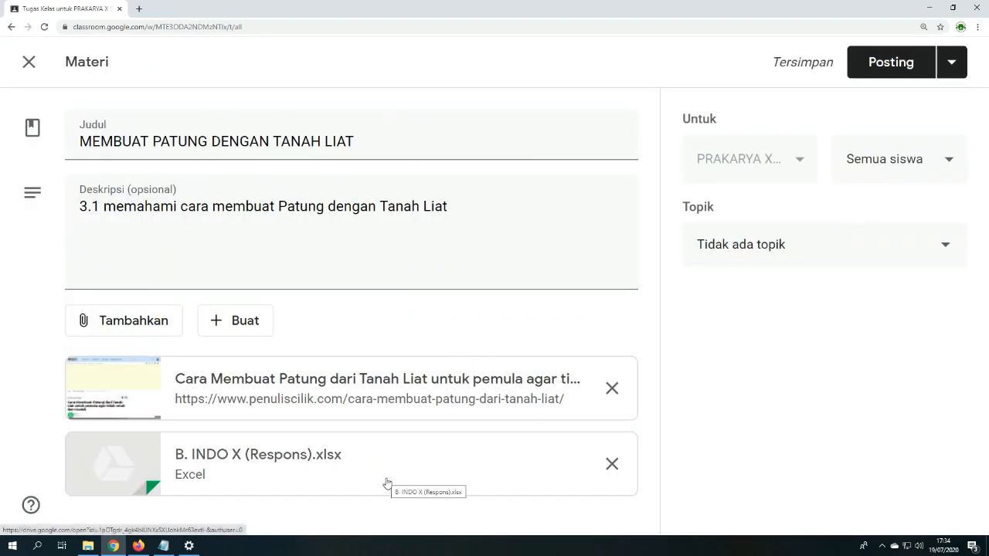
Step: Search YouTube for "cara membuat patung dengan tanah liat" and attach the video "Cara membuat Tanah liat bentuk gajah - elephant ceramic simple by clay"
left_click(102, 321)
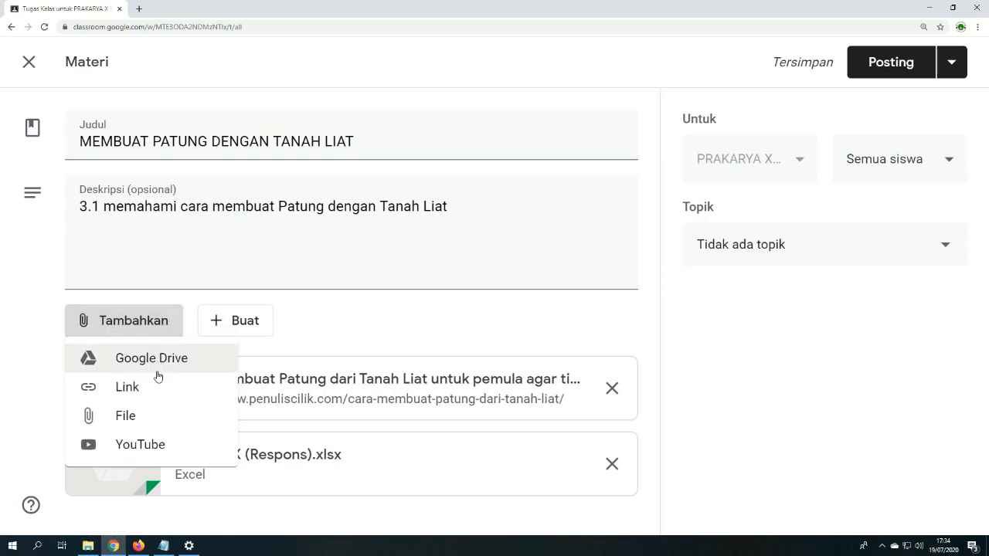
left_click(139, 444)
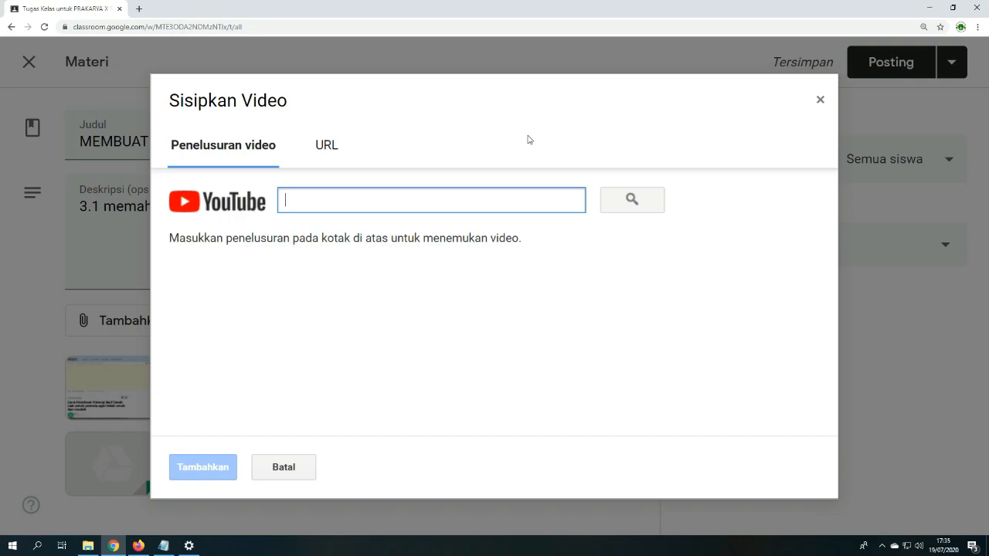
type("ca")
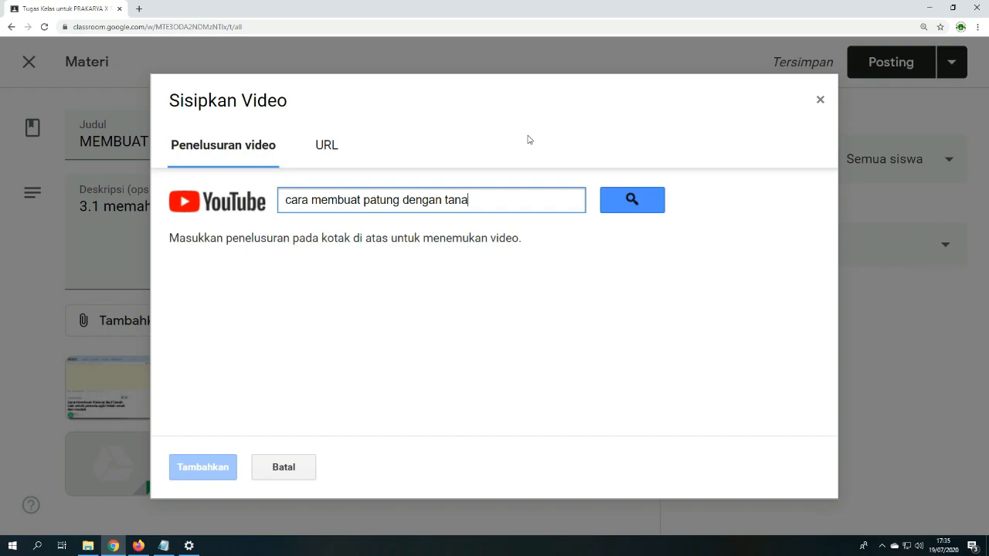
left_click(649, 199)
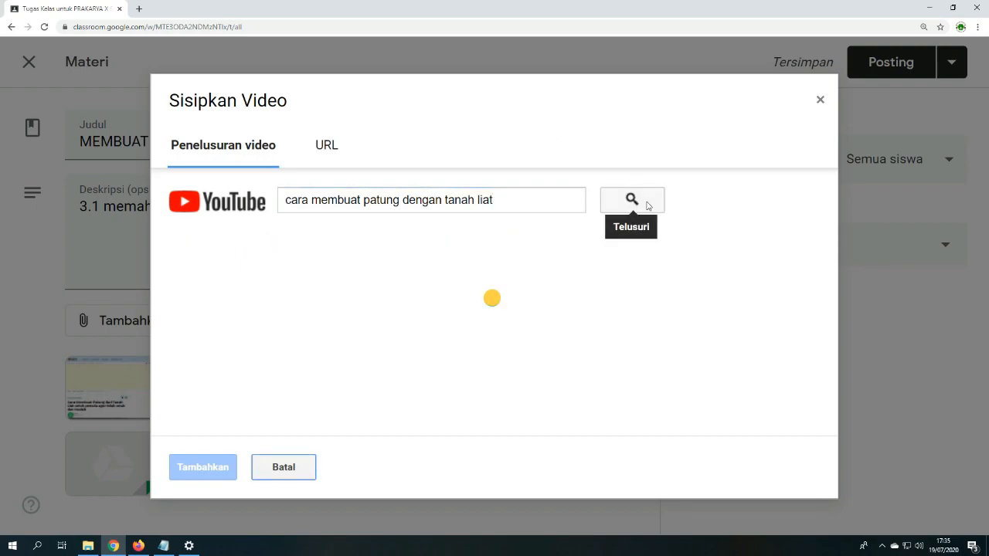
scroll(548, 302, "down", 3)
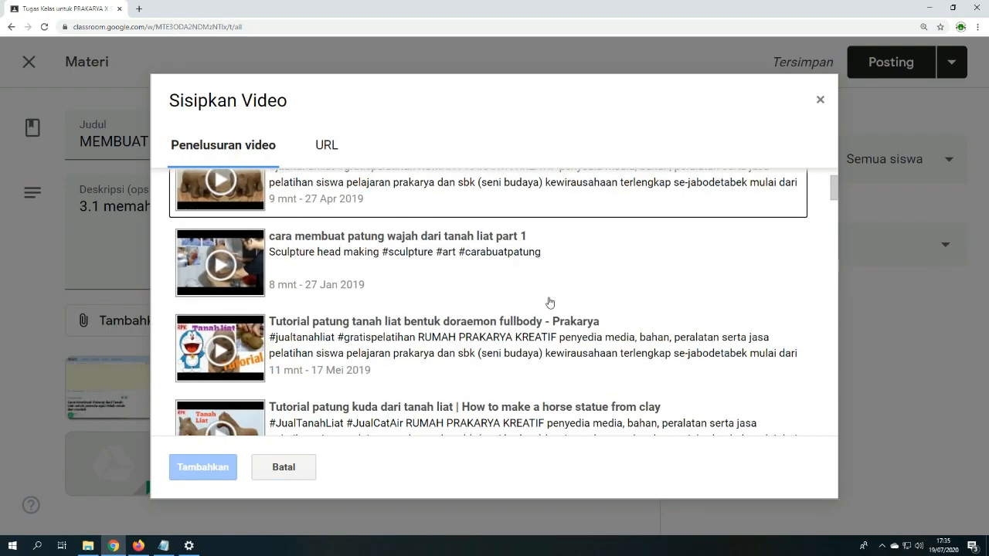
scroll(549, 302, "up", 3)
scroll(549, 302, "down", 3)
scroll(550, 305, "up", 3)
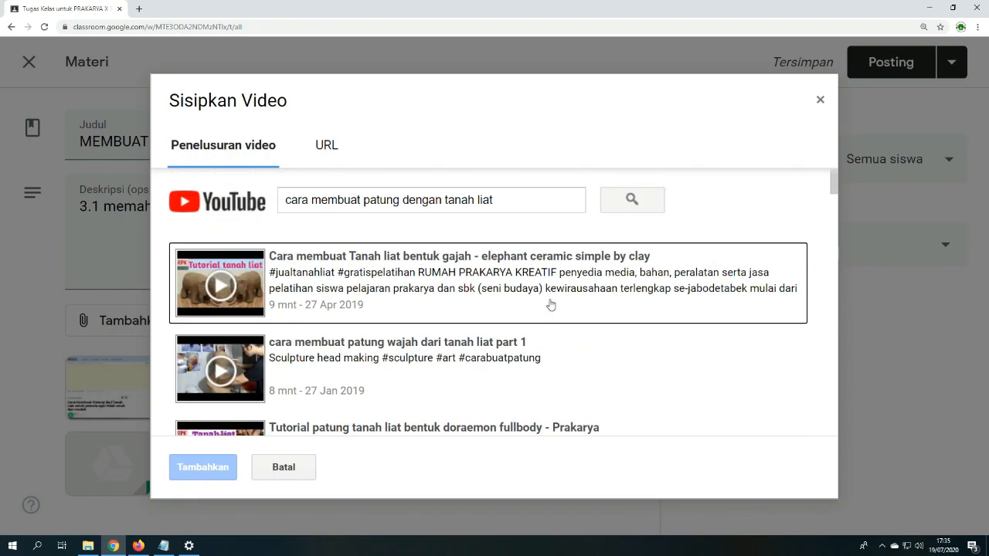
left_click(325, 275)
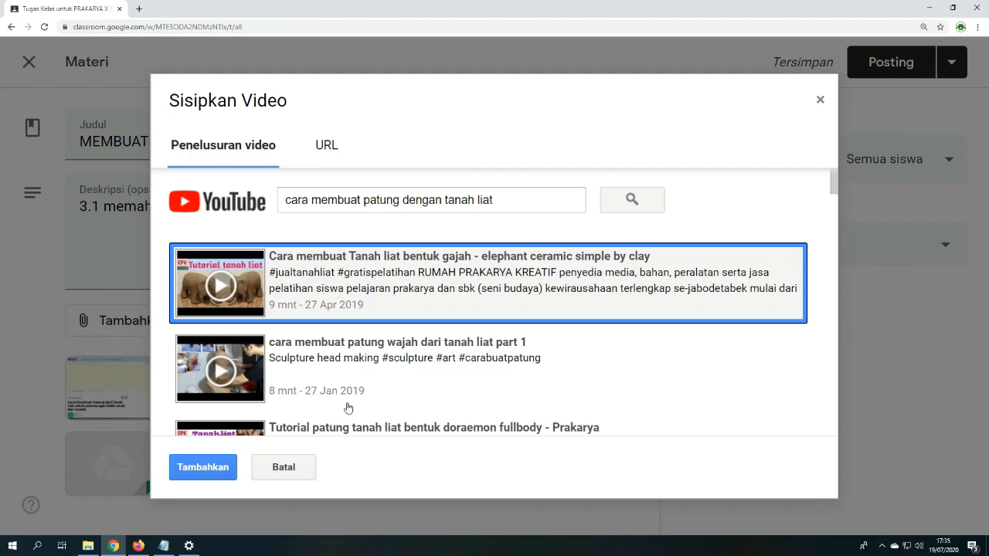
left_click(204, 468)
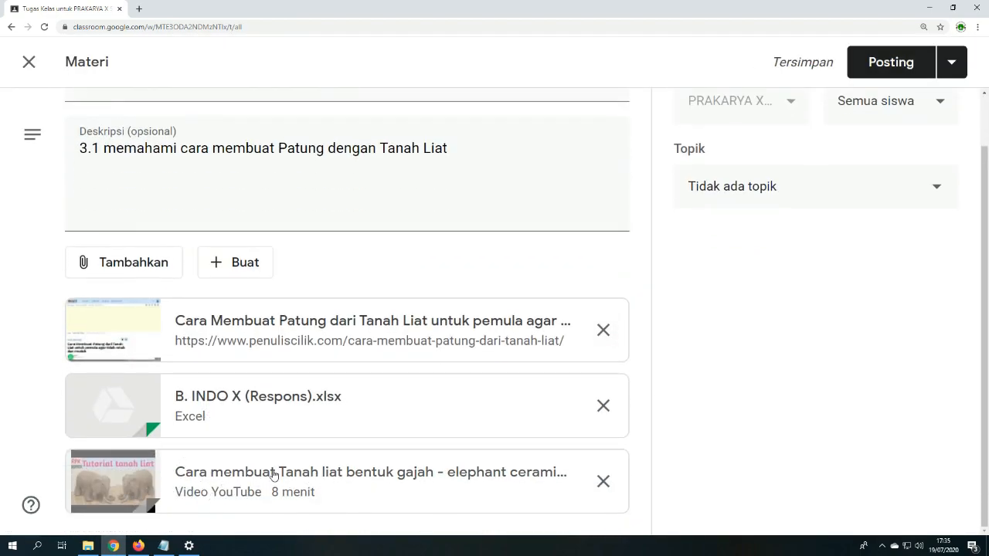
Step: Create a blank Google Docs document as an attachment to the material and close its browser tab
scroll(654, 341, "up", 1)
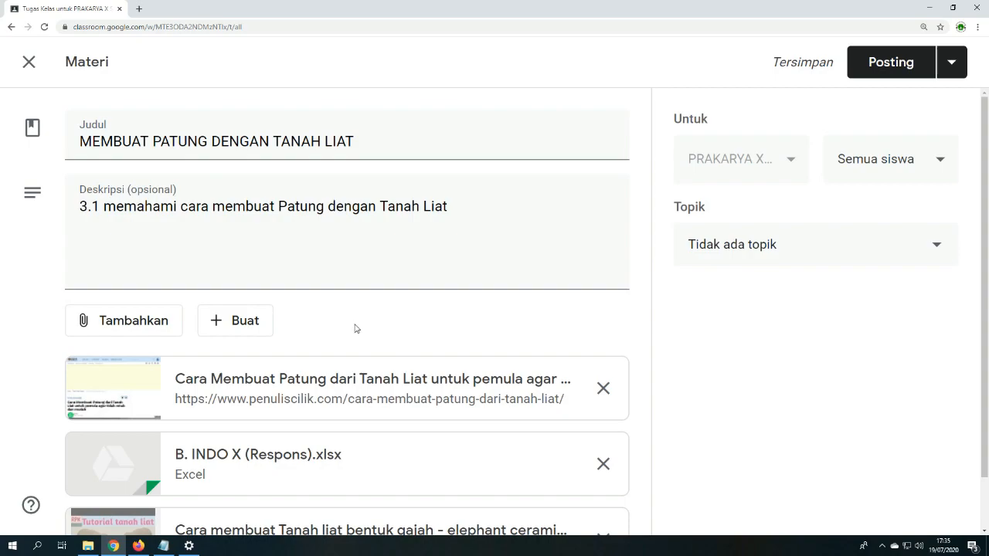
left_click(229, 321)
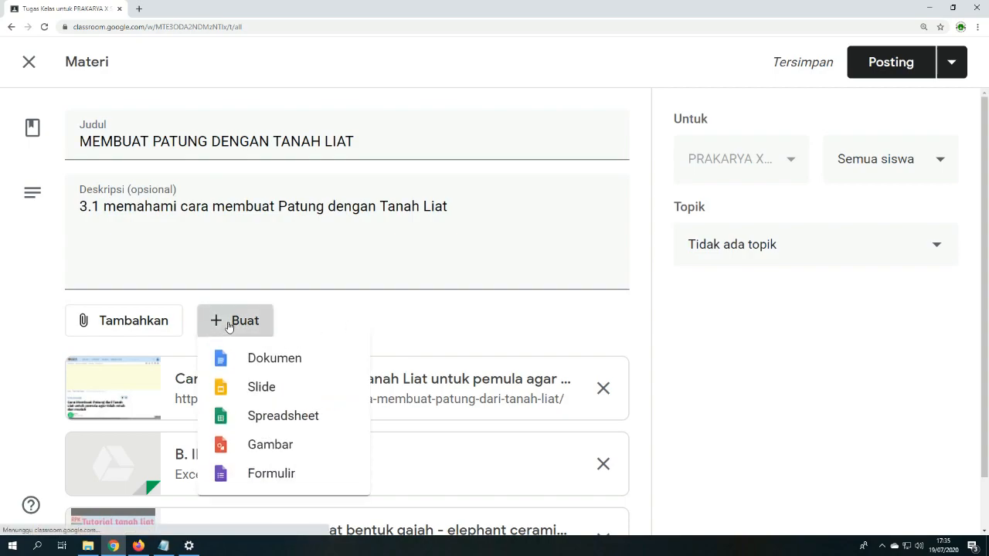
scroll(392, 355, "down", 1)
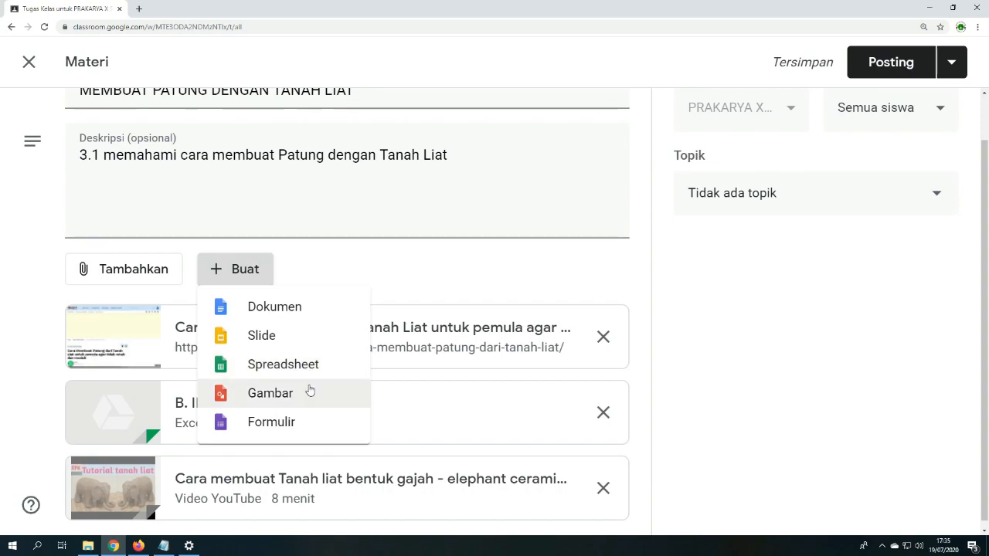
left_click(251, 282)
left_click(251, 282)
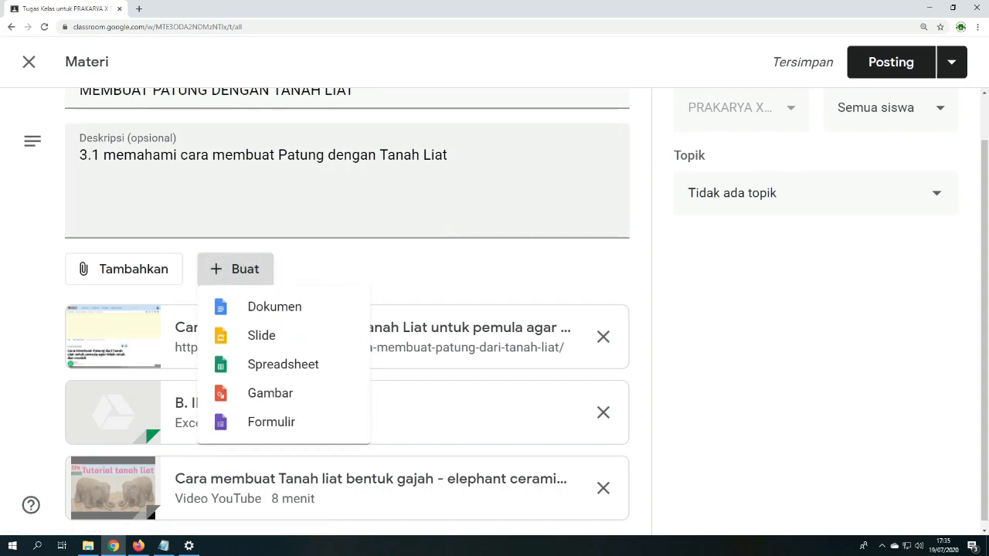
left_click(305, 309)
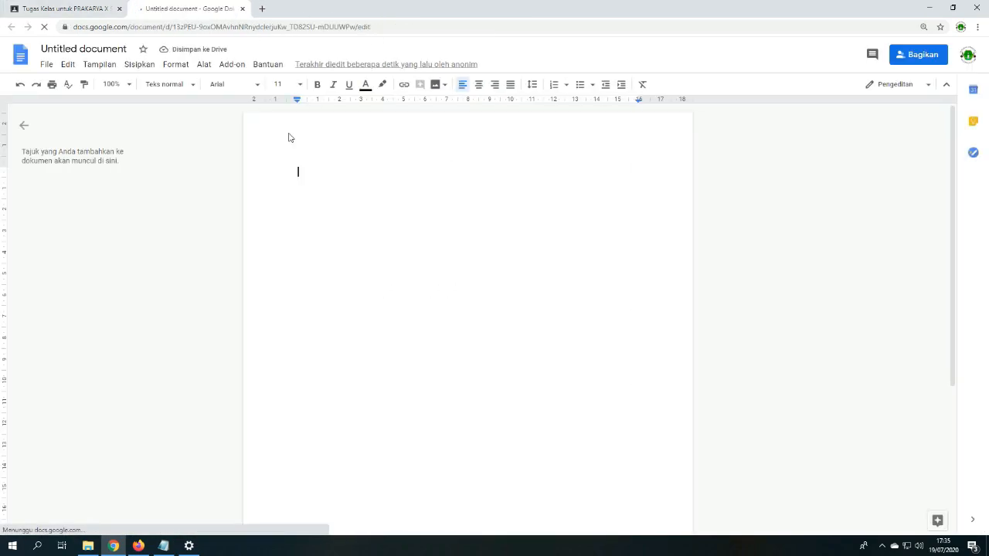
left_click(49, 7)
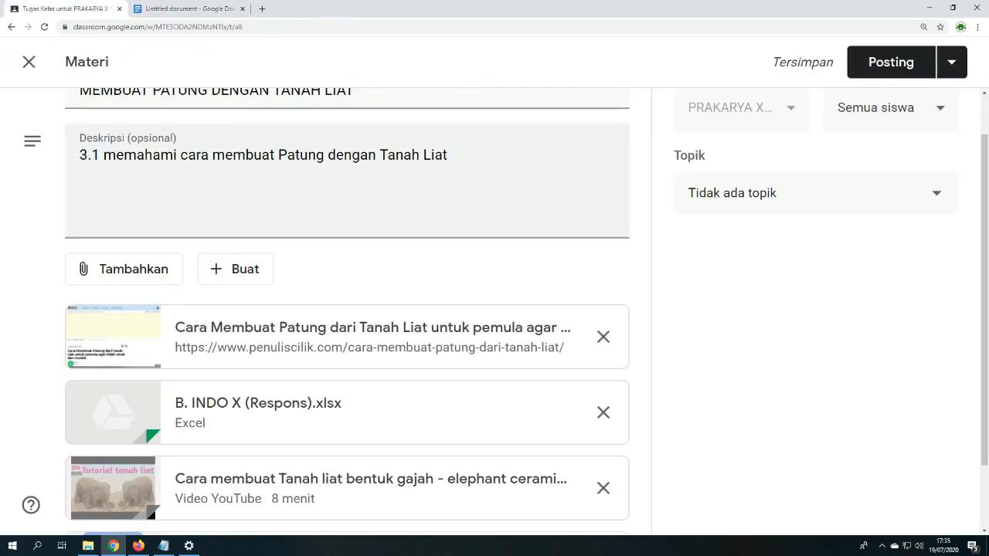
left_click(257, 275)
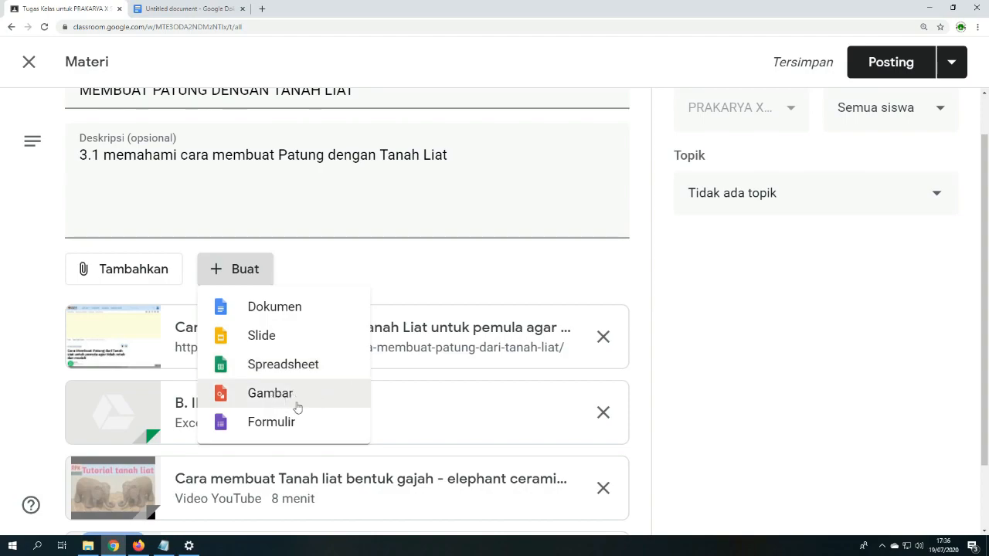
left_click(230, 11)
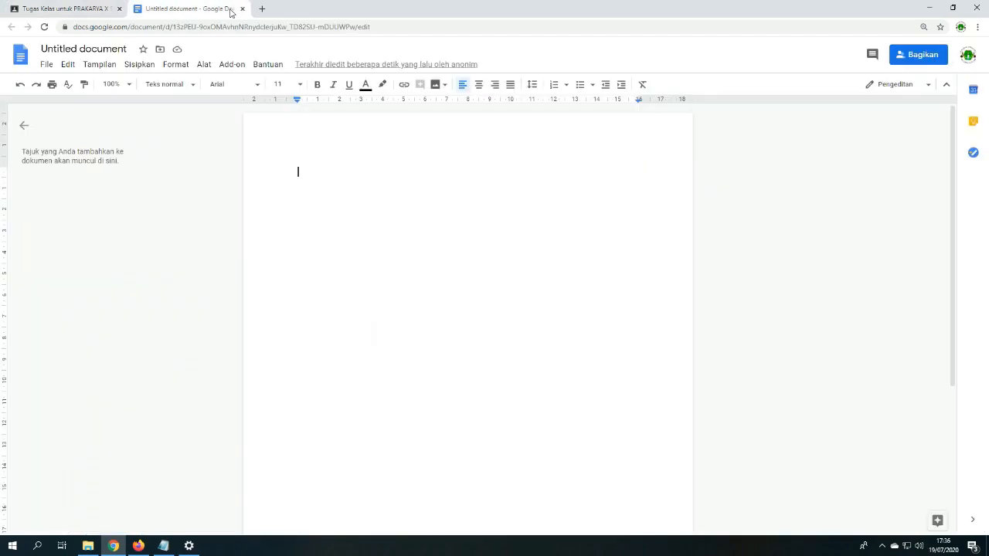
left_click(243, 11)
left_click(427, 284)
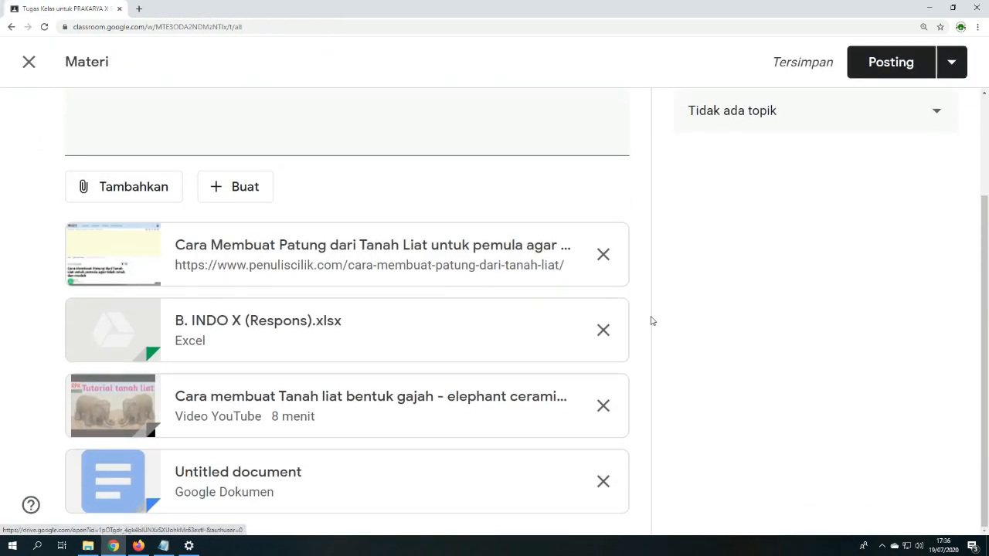
Step: Remove the article link, the Excel file, the YouTube video and the blank document from the material's attachments
left_click(604, 255)
left_click(606, 331)
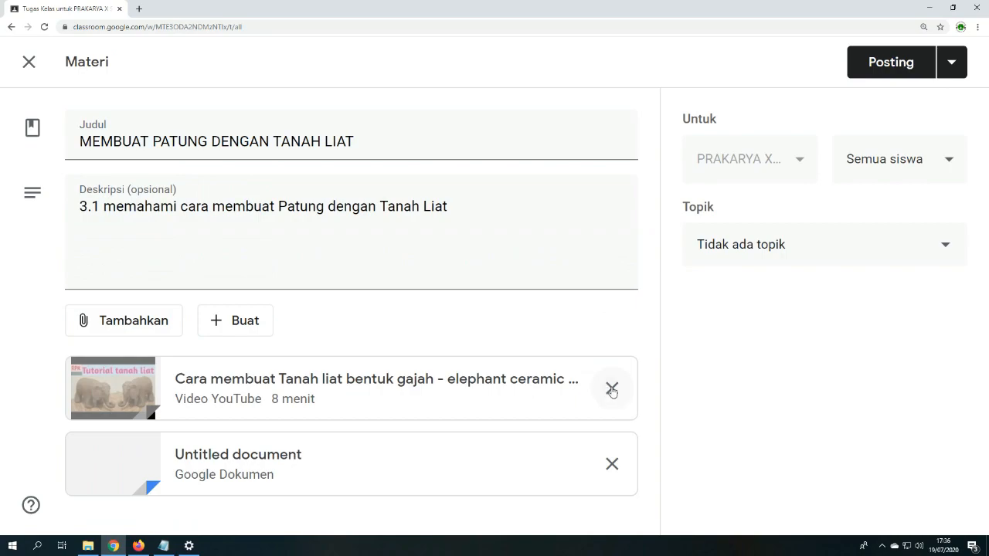
left_click(611, 388)
left_click(609, 389)
Step: Search YouTube for "cara membuat patung dari tanah liat" and attach the video "Cara membuat Tanah liat bentuk gajah - elephant ceramic simple by clay"
left_click(134, 323)
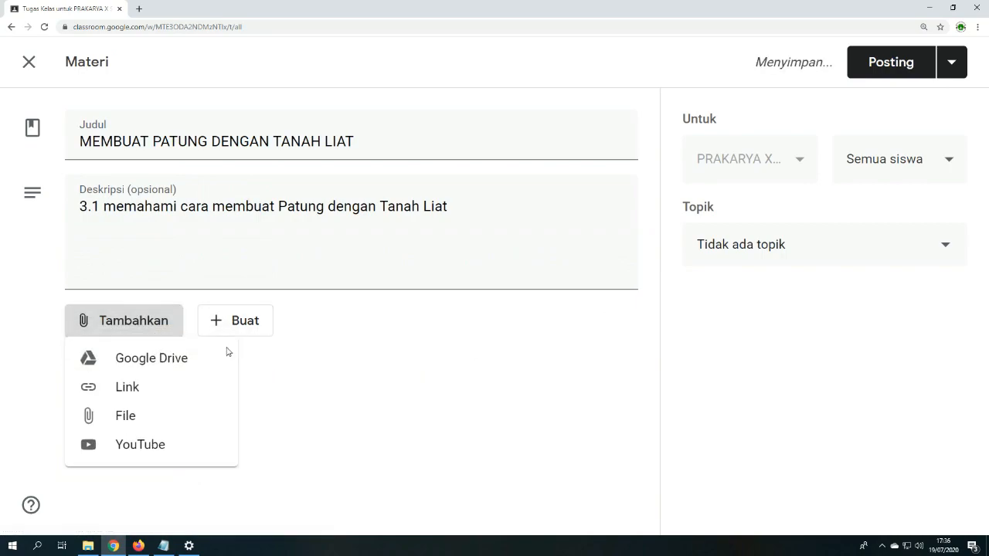
left_click(136, 452)
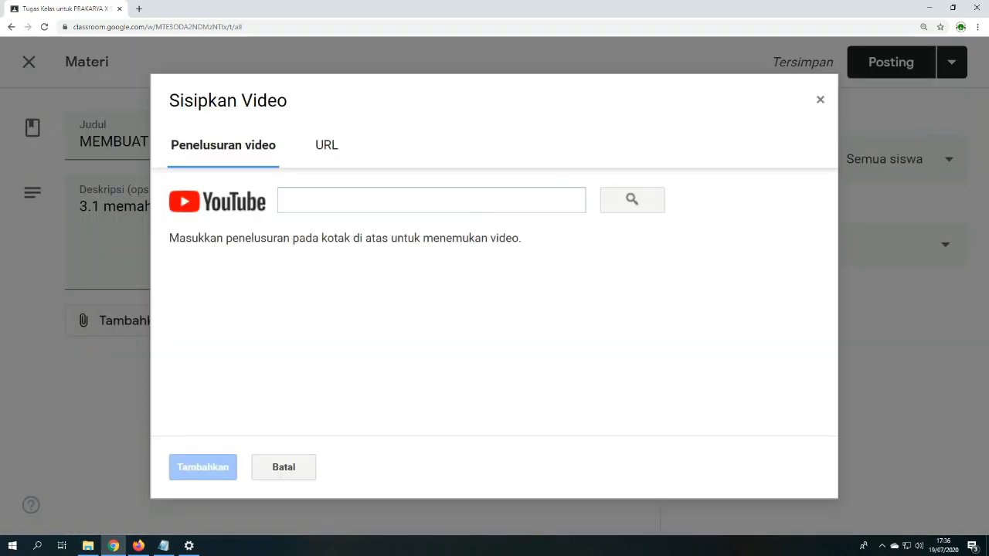
type("cara ")
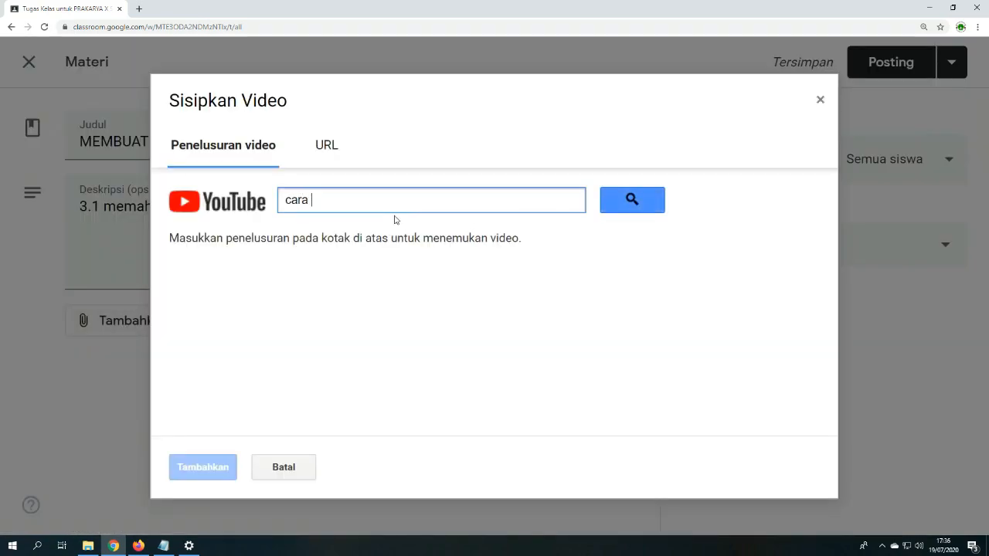
type("membuat po")
type("tung dar")
type("i tanah liat")
key("Return")
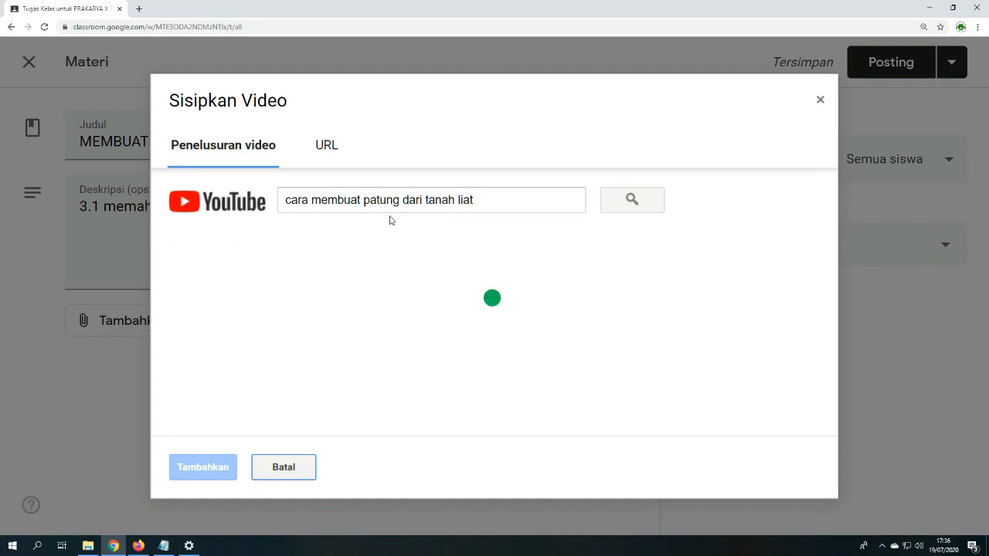
left_click(394, 278)
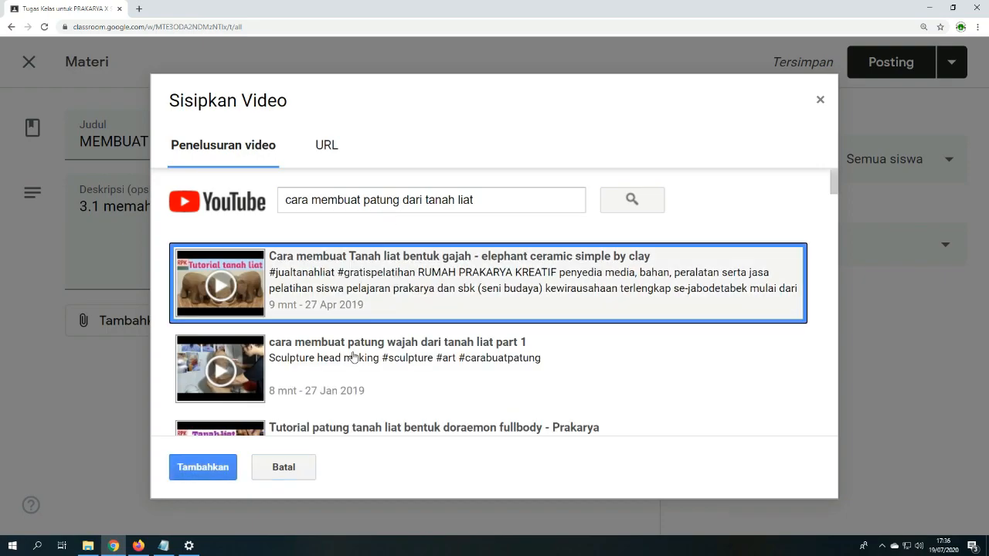
left_click(224, 466)
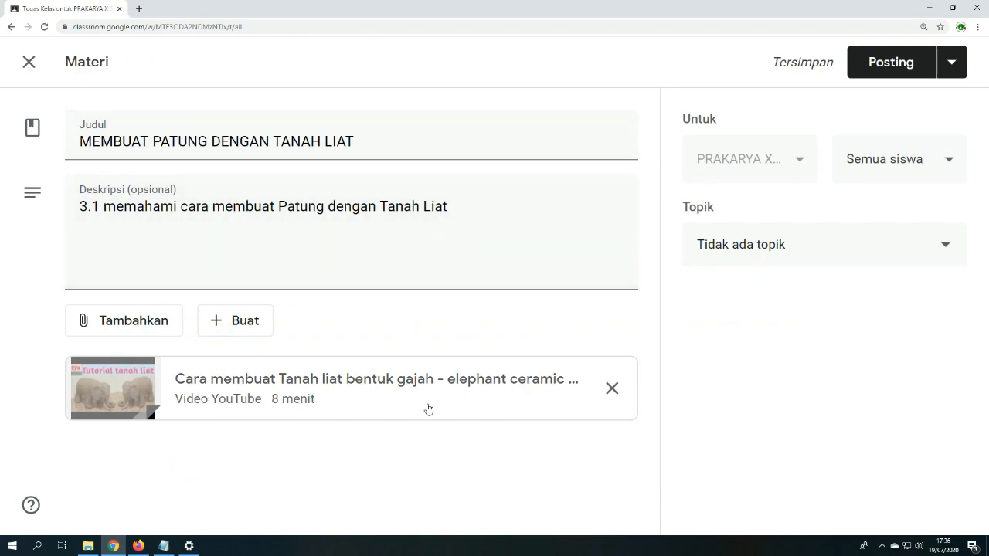
Step: Assign the material to the topic "KBM_PRAKARYA_20 JULI 2020"
left_click(785, 244)
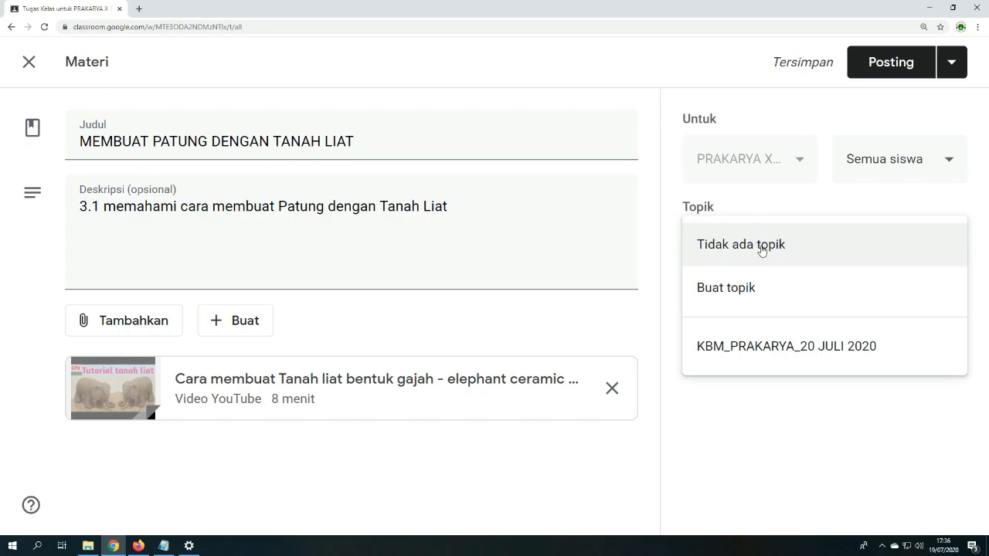
left_click(776, 349)
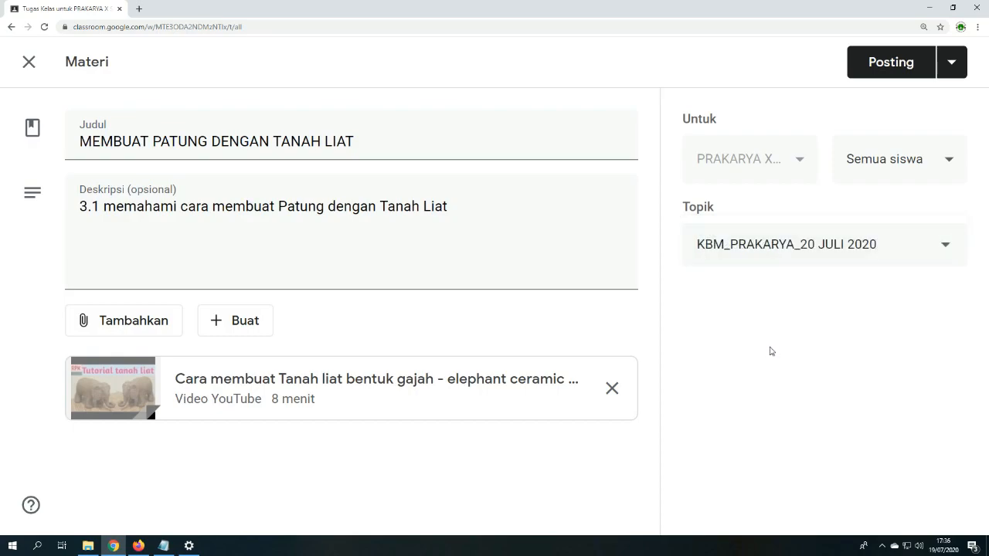
Step: Publish the clay-sculpture material to the PRAKARYA X class
left_click(887, 62)
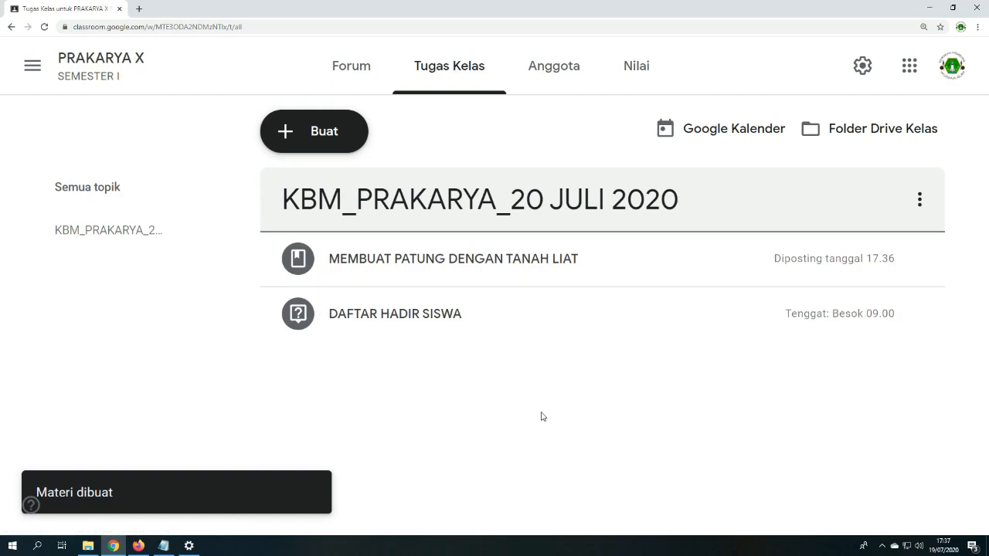
Step: Add the line "c. MEMBUAT TUGAS SISWA" to the outline in Notepad and return to the class page in the browser
left_click(170, 548)
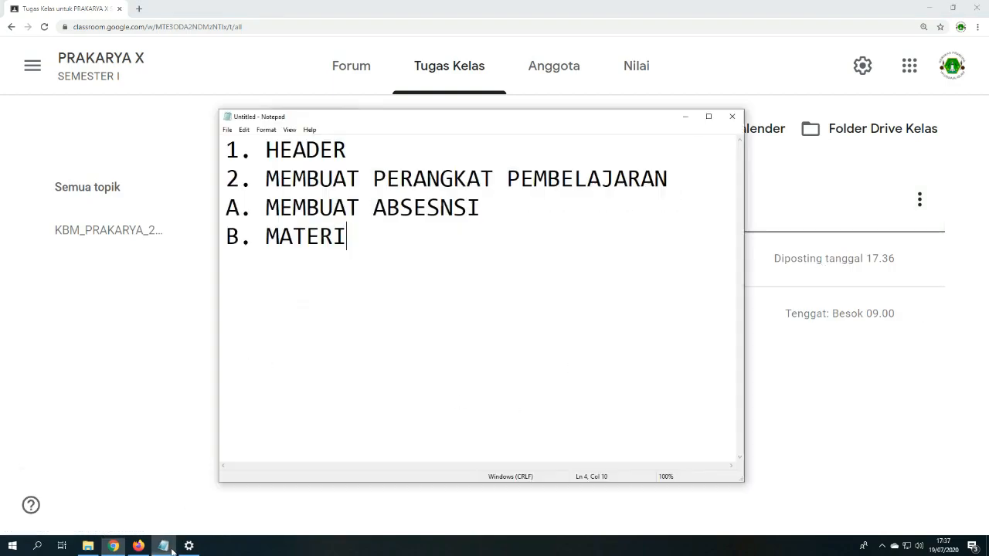
type("C")
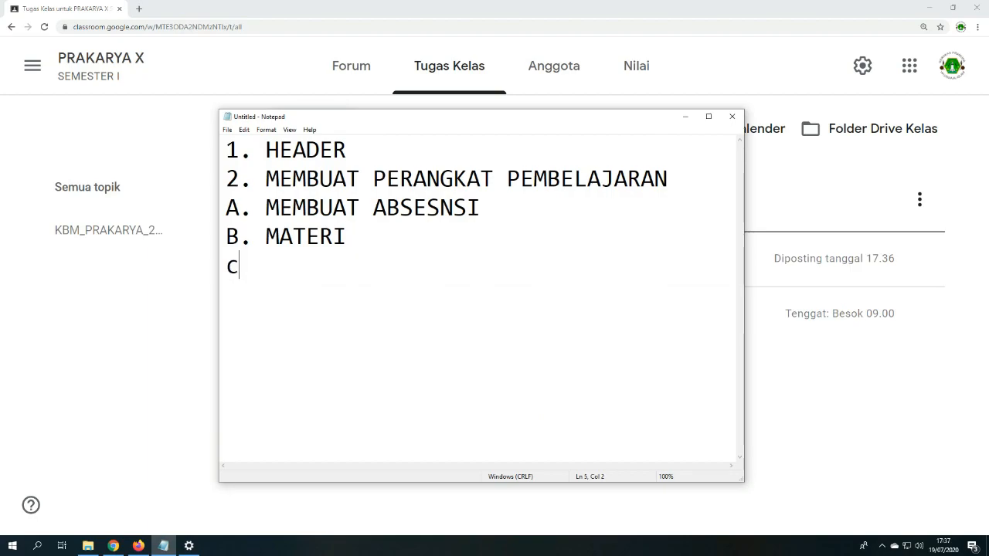
type(". mem")
key("BackSpace")
key("BackSpace")
key("BackSpace")
type("MEMBUAT")
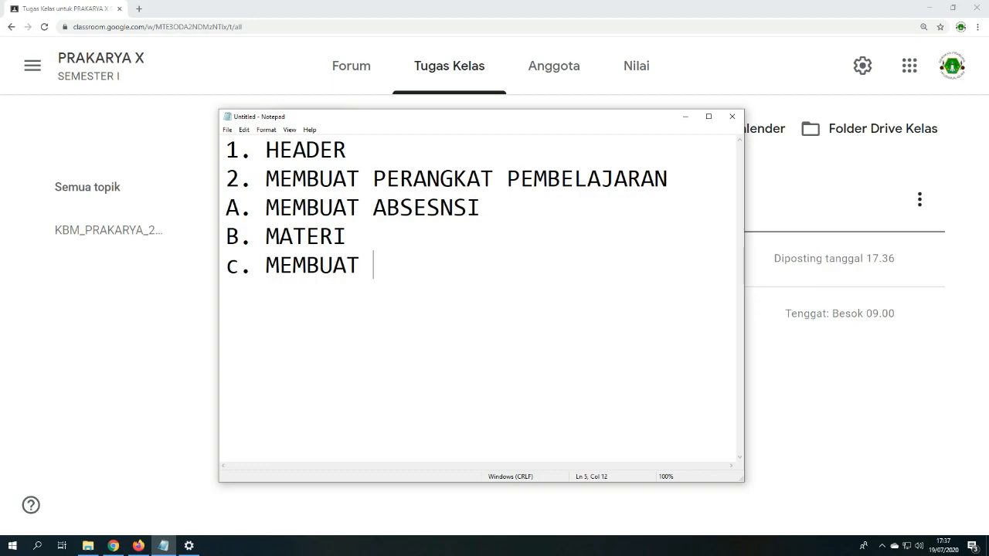
type(" TUGAS SI")
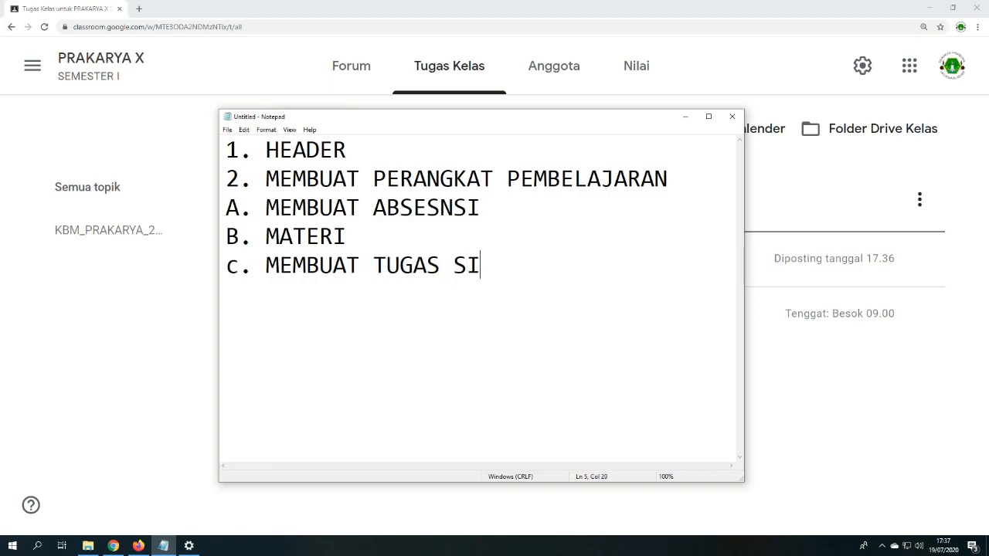
type("SWA")
left_click(153, 311)
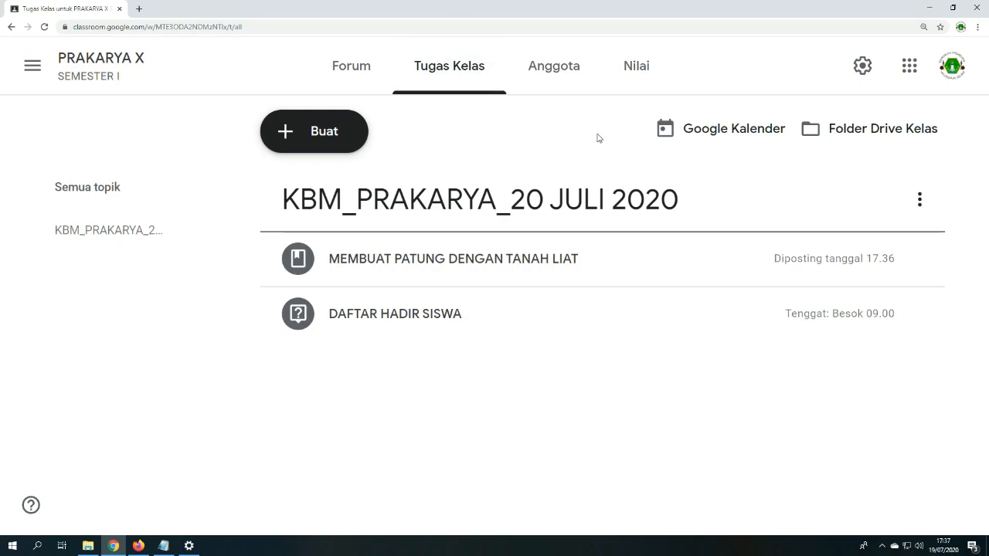
left_click(163, 546)
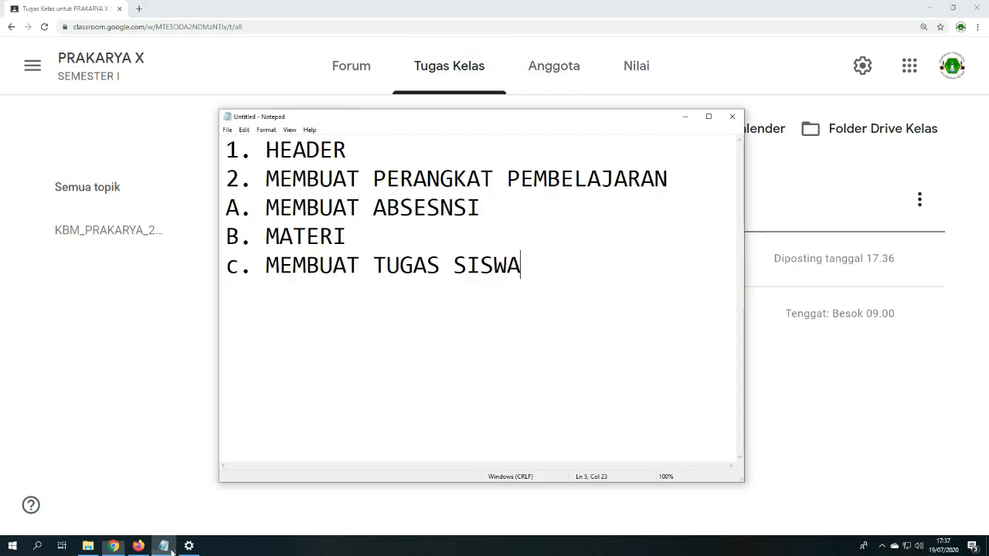
left_click(29, 364)
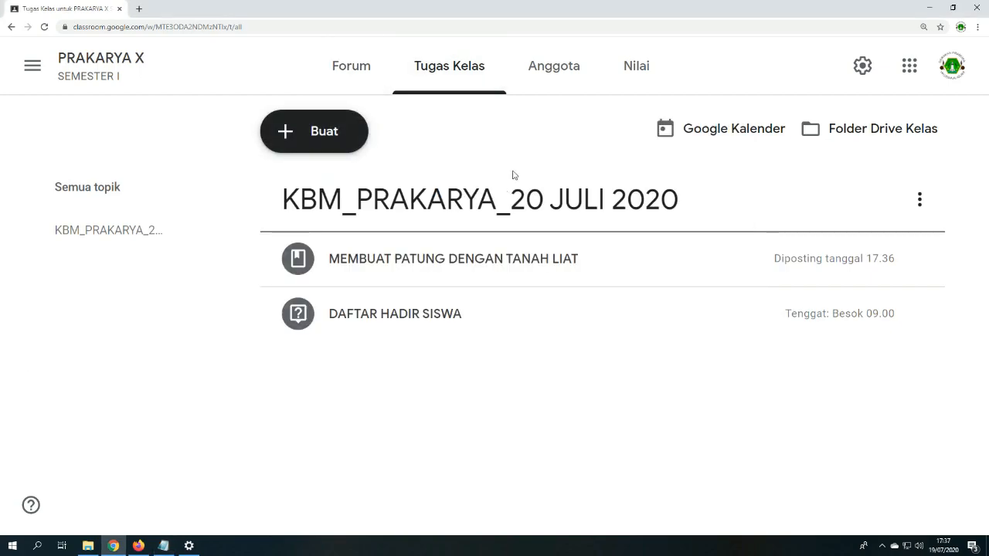
Step: Create a new assignment (Tugas) in the class titled "MENGAMATI VIDEO PRAKARYA"
left_click(323, 134)
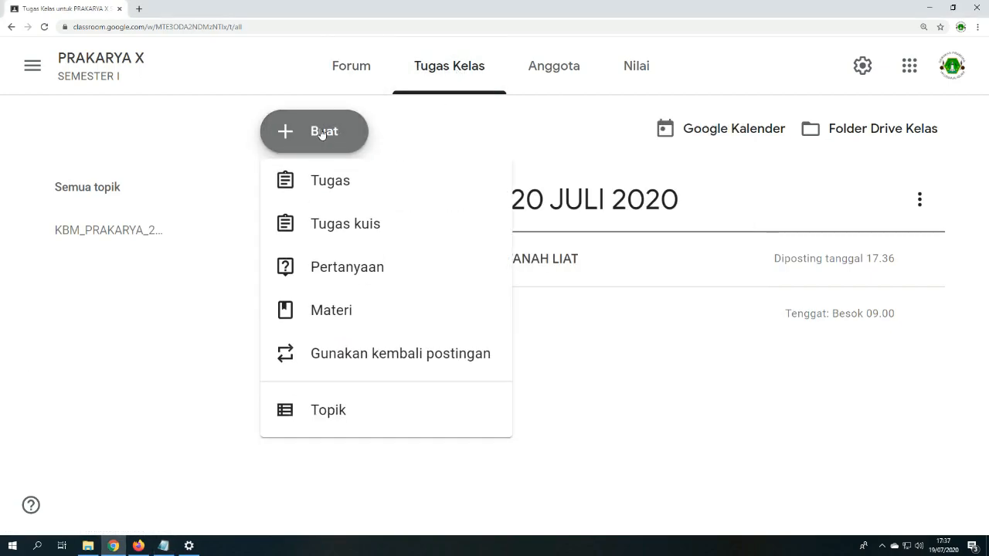
left_click(367, 205)
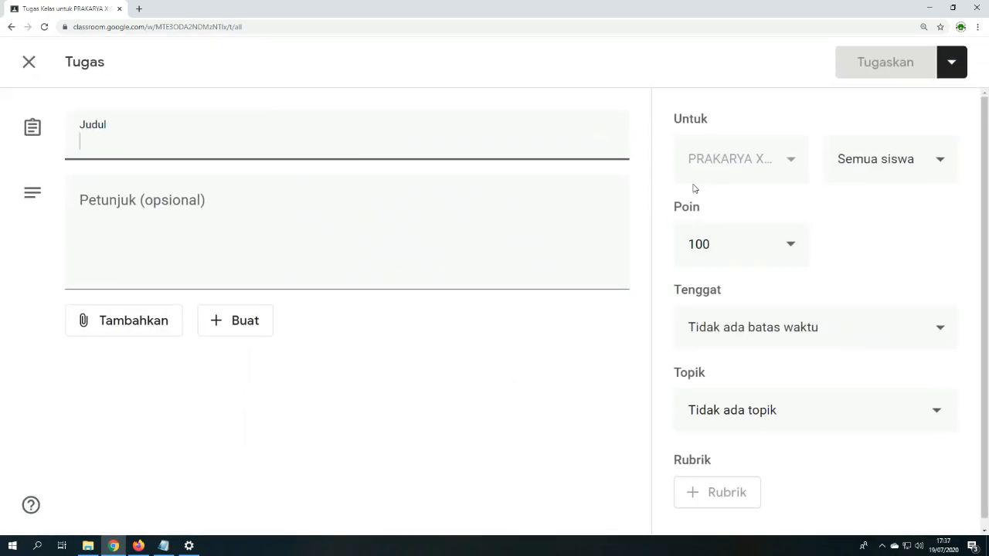
type("TU")
key("BackSpace")
key("BackSpace")
type("ME")
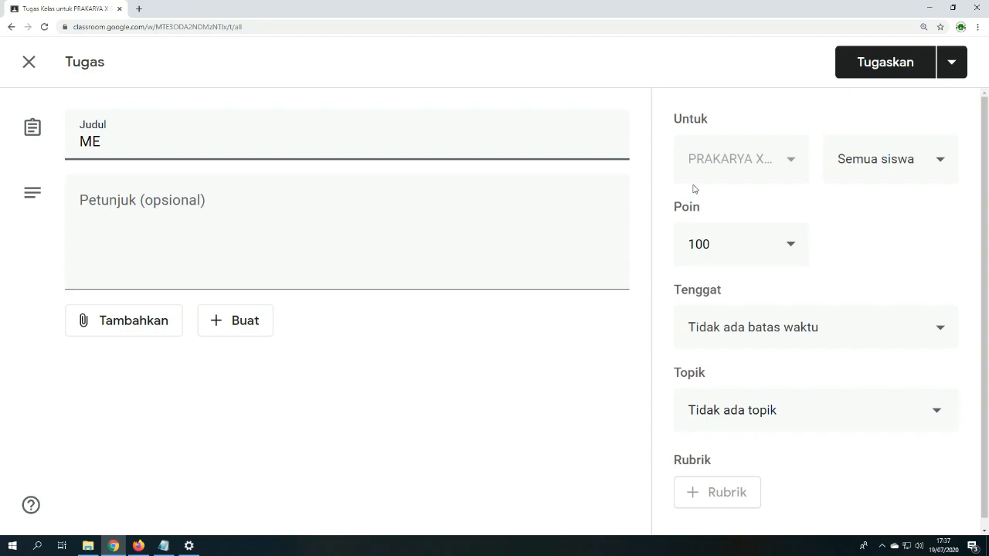
type("NGAMATI VIDEO")
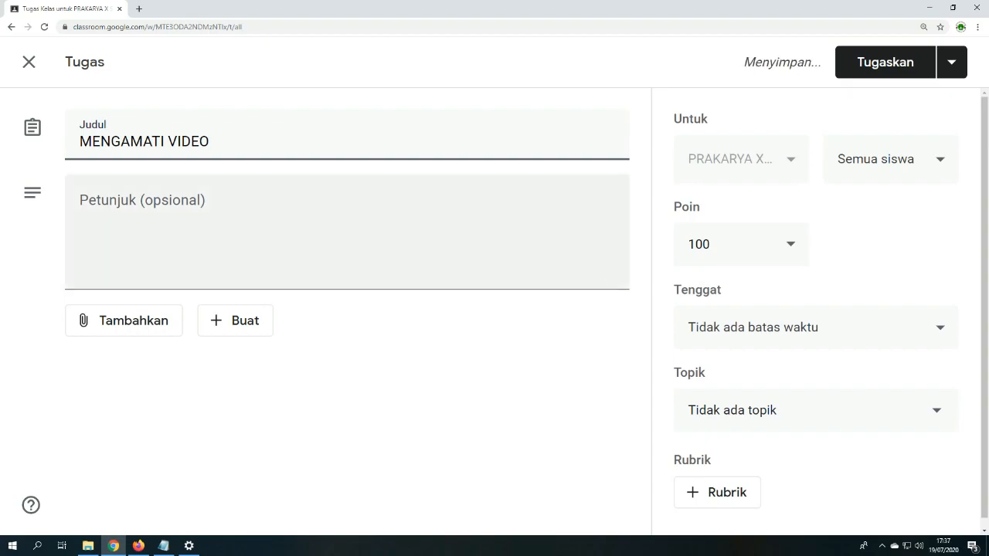
type(" PRAKARYA")
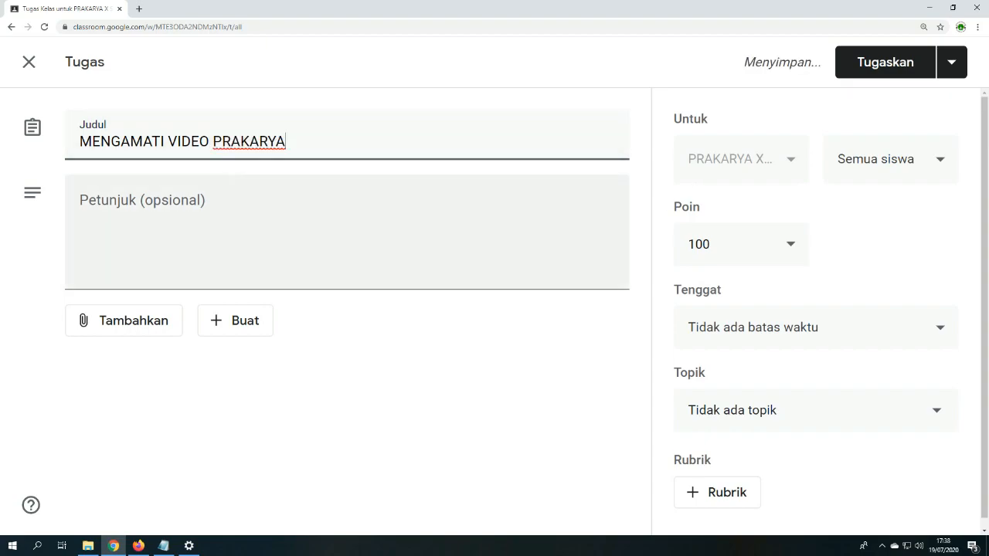
Step: Enter "1. AMATILAH VIDEO yang ada pada materi" as the first line of the assignment instructions
left_click(147, 207)
type("1. AMATIL")
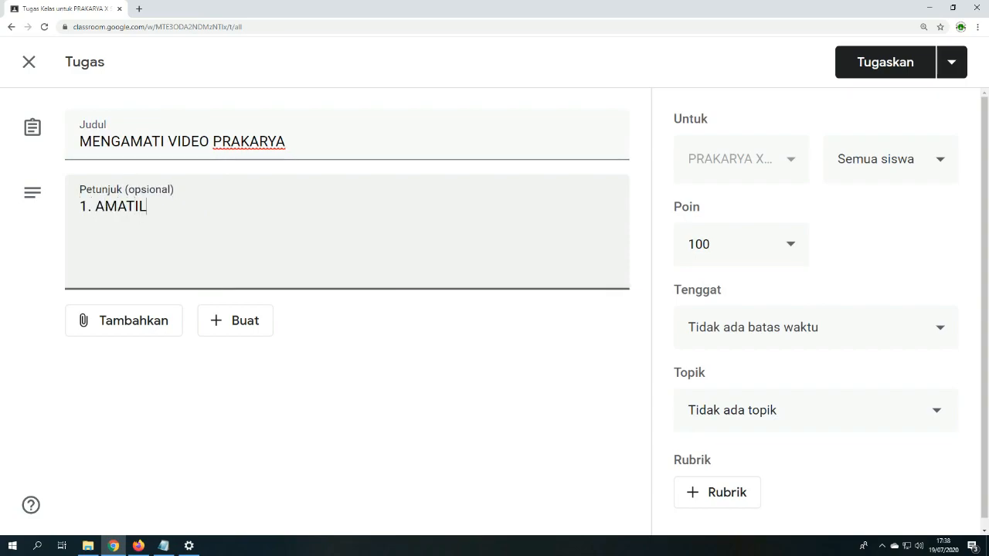
type("AH VIDEO yang aa")
key("BackSpace")
type("da pada")
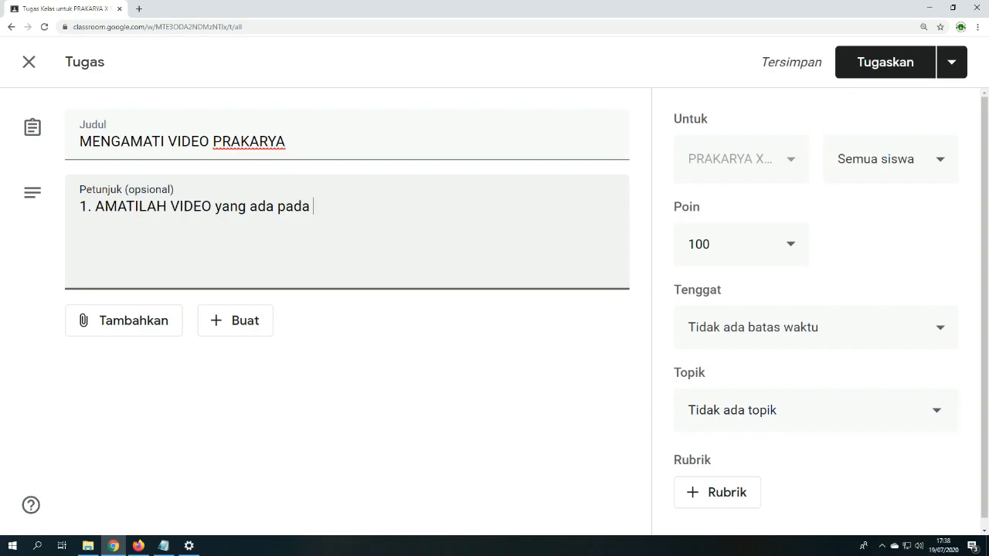
type(" mater")
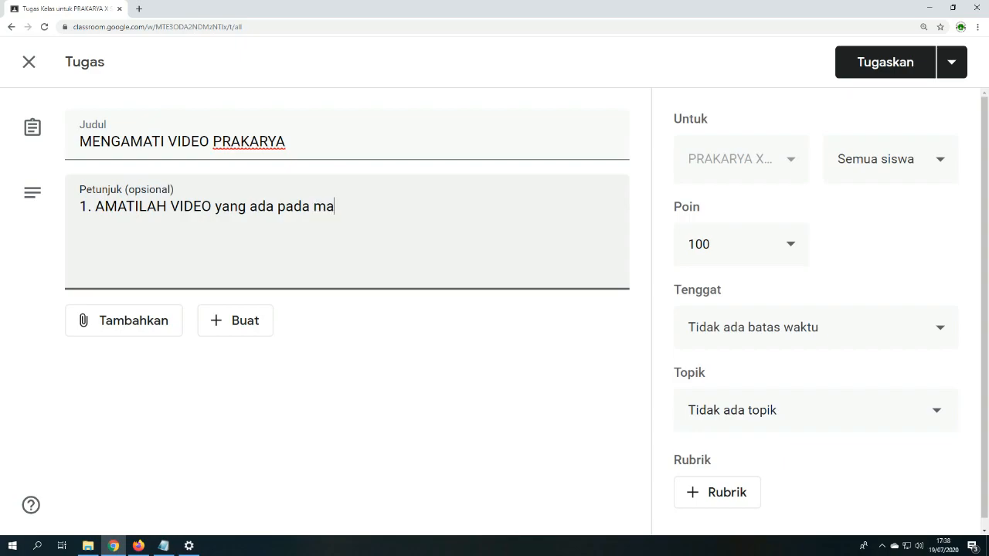
key("Tab")
key("Tab")
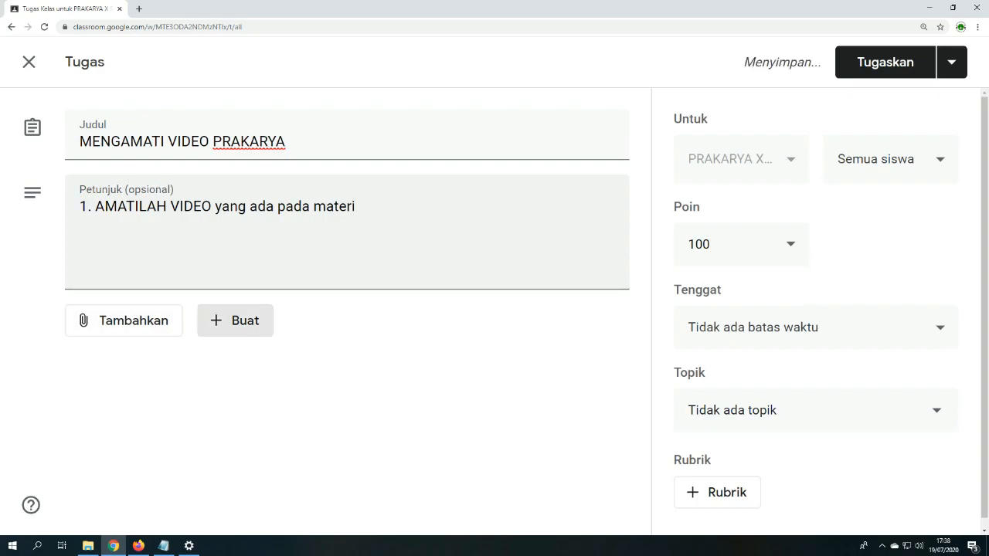
left_click(355, 206)
Step: Add the second instruction line "2. silahkan catat hasil pengamatanmu" to the assignment
key("Return")
type("2. silahk")
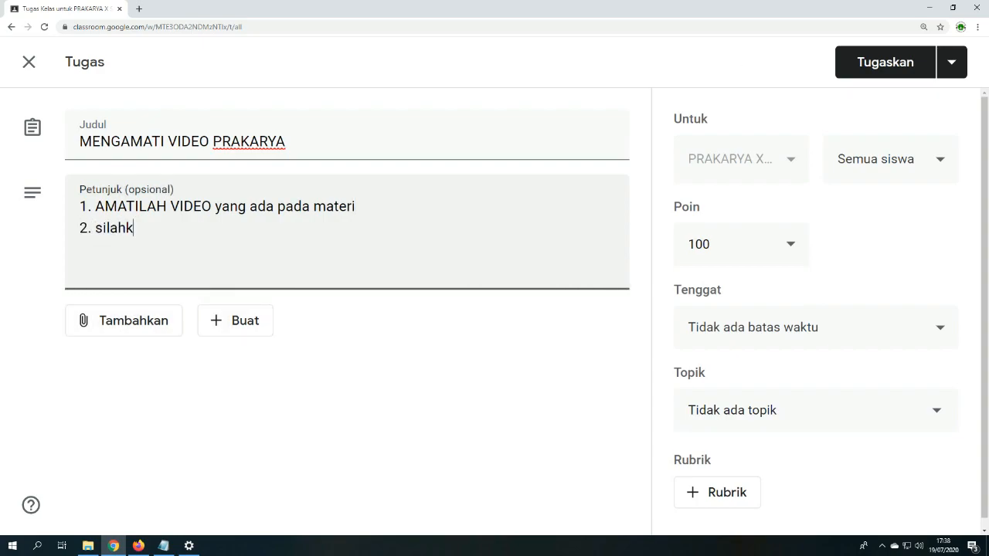
type("an cata")
type("t hasil ")
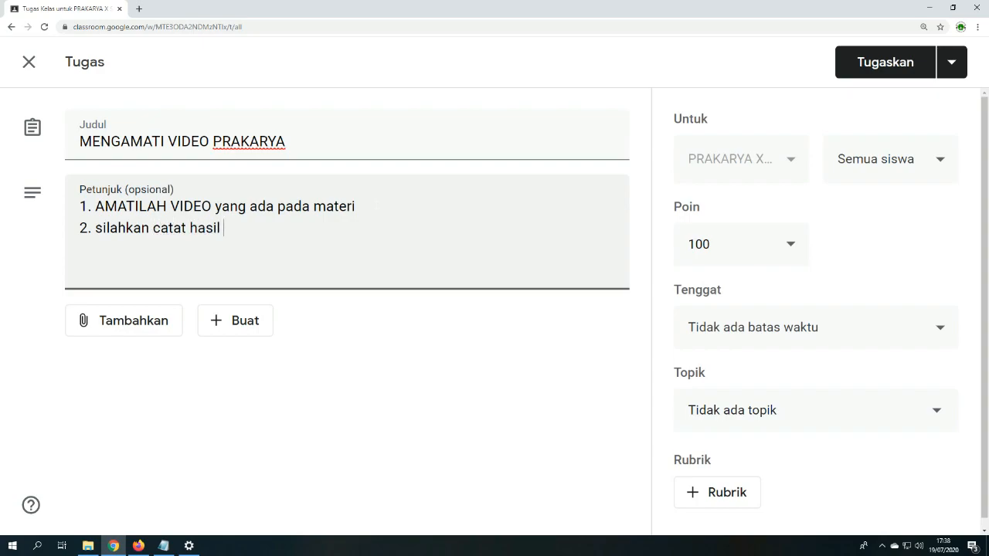
type("pengamatanmu")
key("Return")
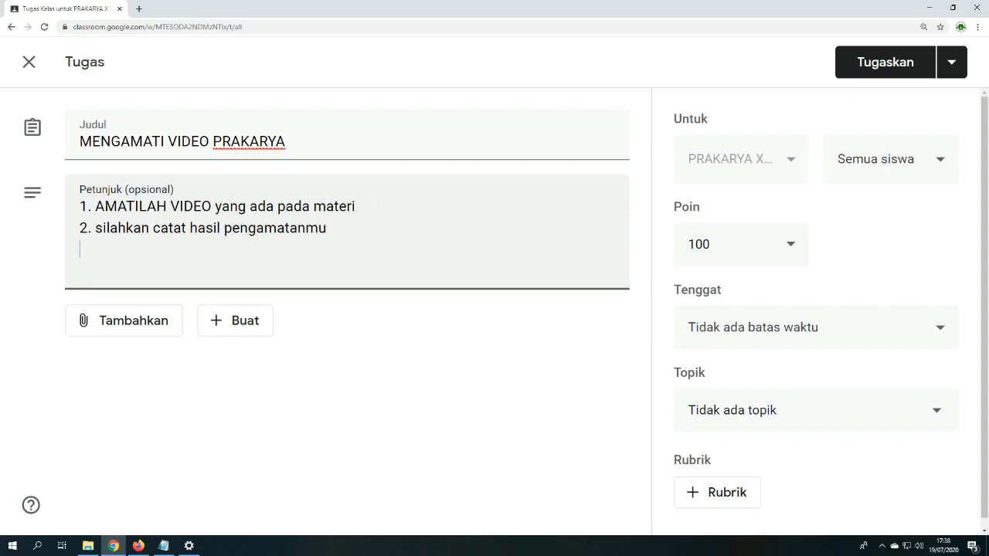
Step: Add the instruction lines "3. silahkan foto hasil catatanmu" and "4. silahkan upload hasil catatanmu di google clasroom"
type("3. silahkan ufoto")
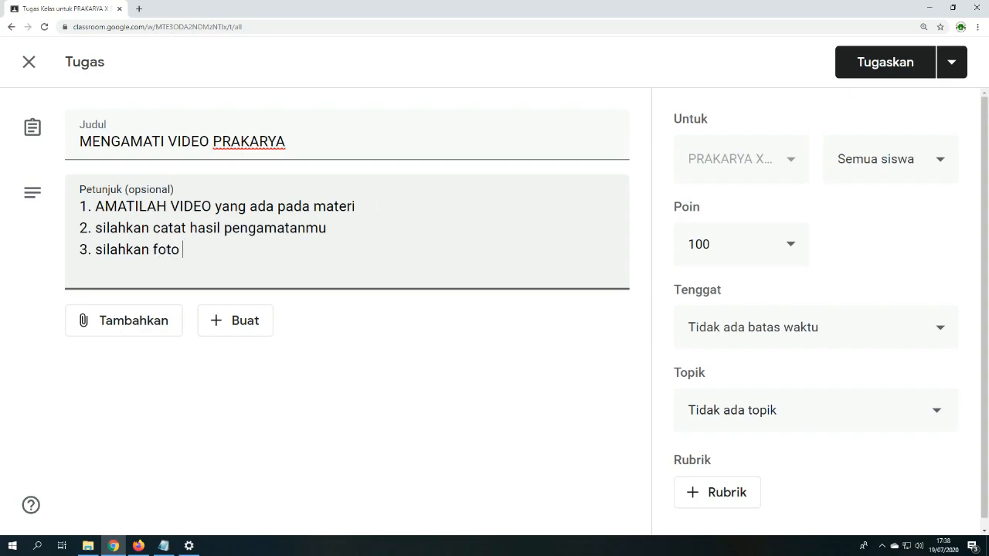
type(" hasil catatanmu")
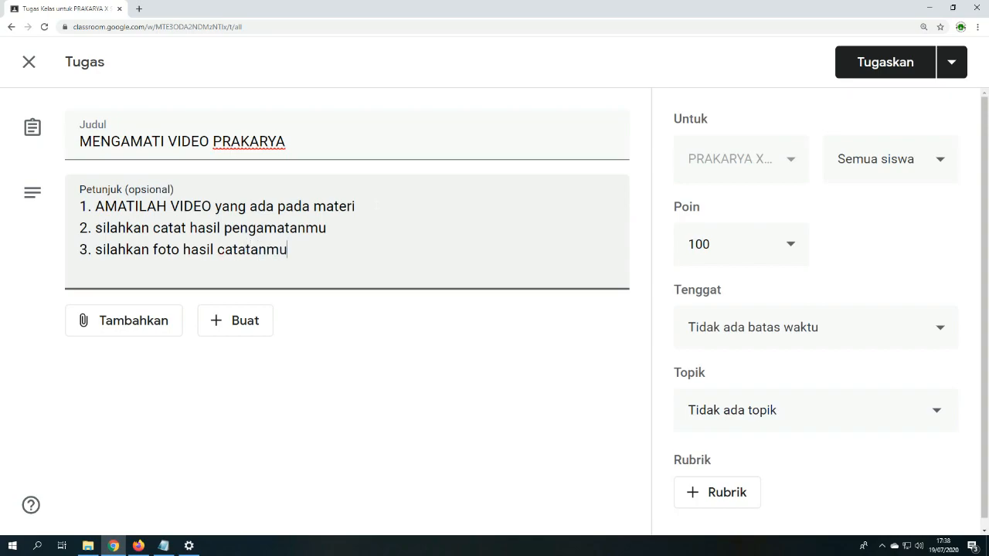
key("Return")
type("4. silahkan")
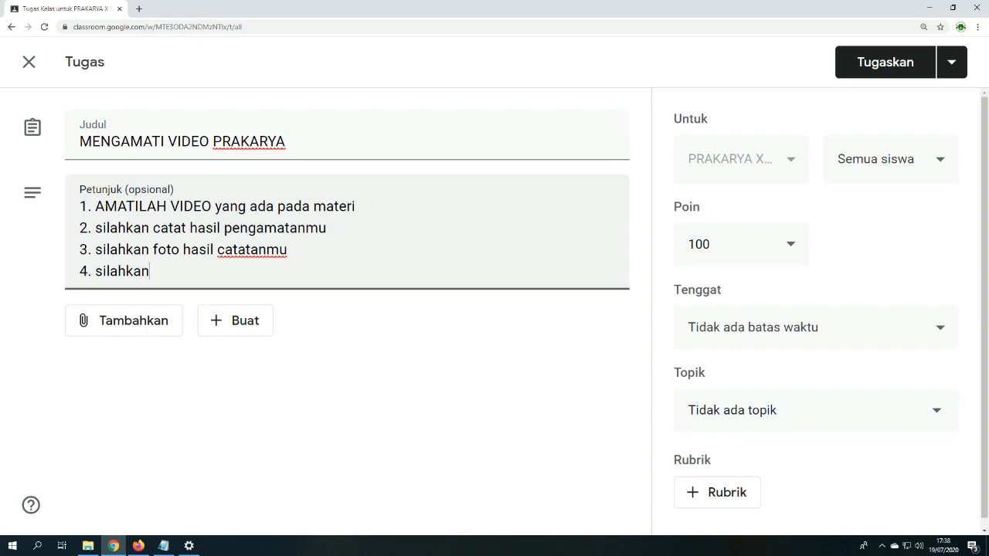
type(" upload hasil catatn")
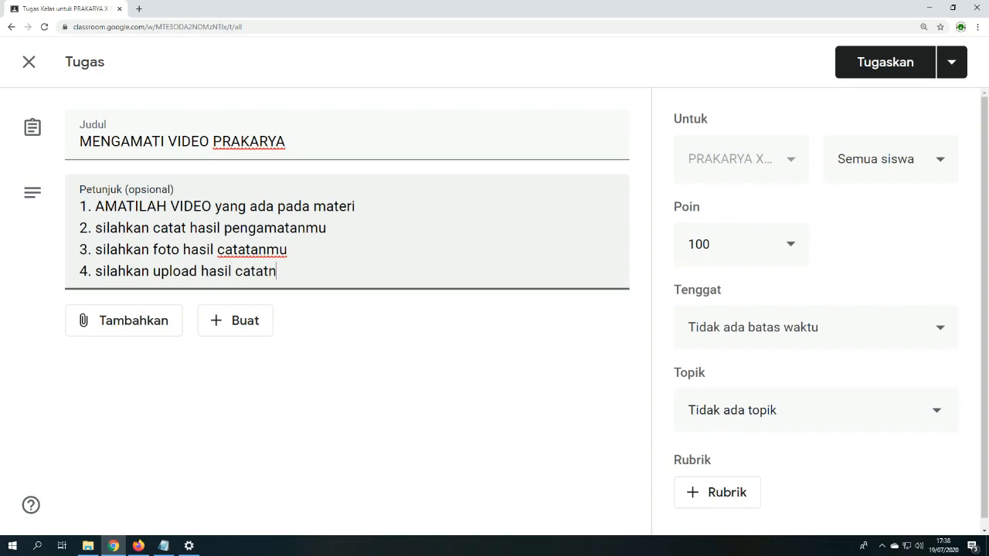
key("BackSpace")
type("anmu di")
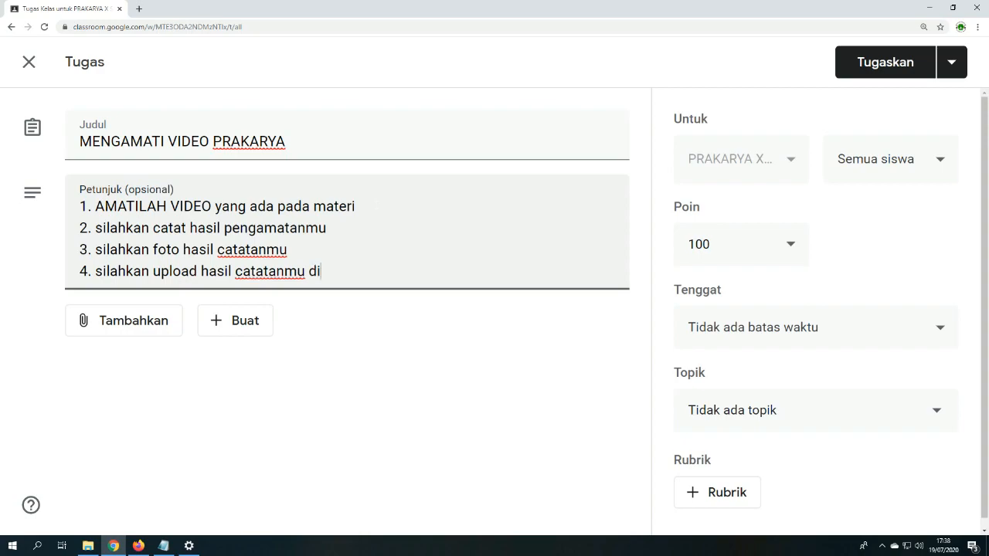
type(" google clasrom")
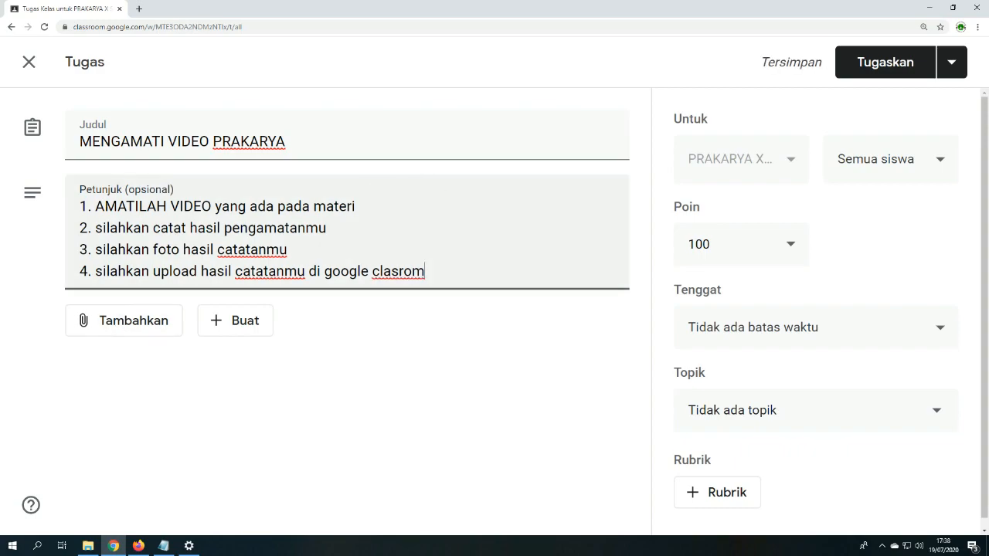
scroll(422, 217, "down", 1)
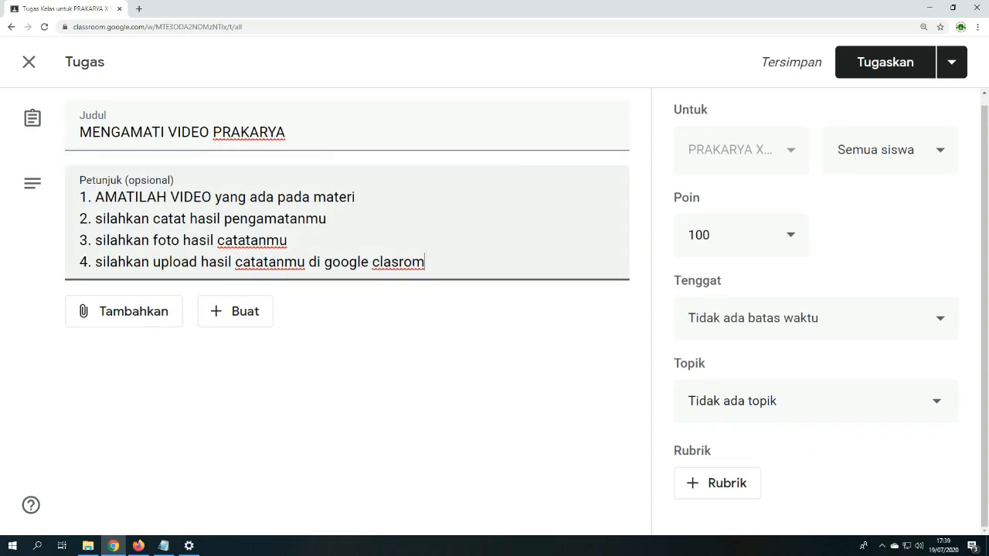
type("o")
left_click(268, 433)
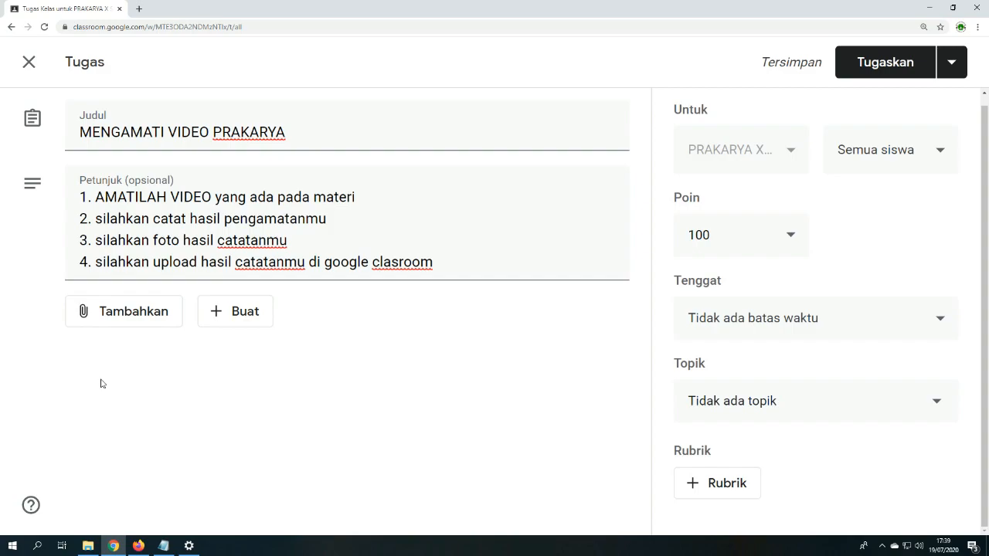
left_click(139, 314)
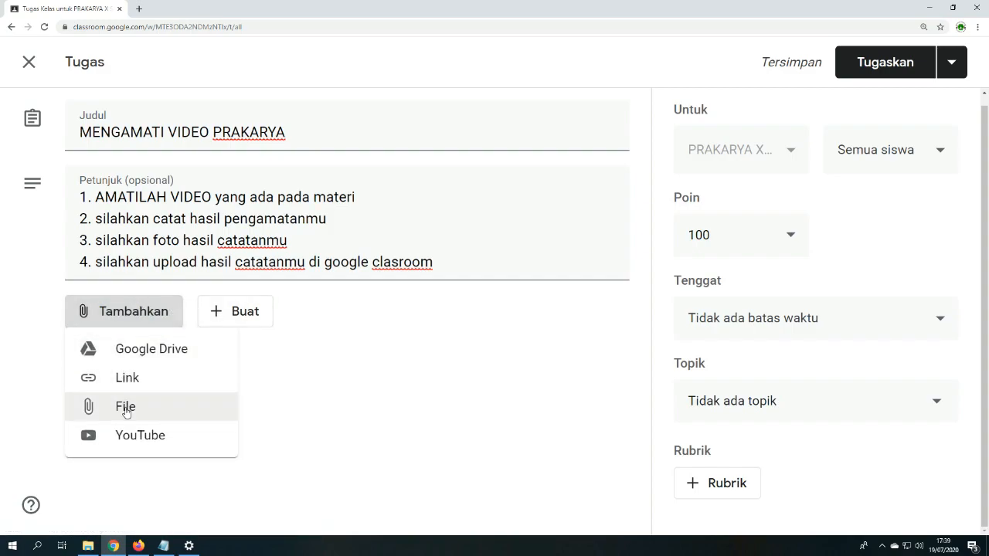
left_click(457, 380)
left_click(158, 317)
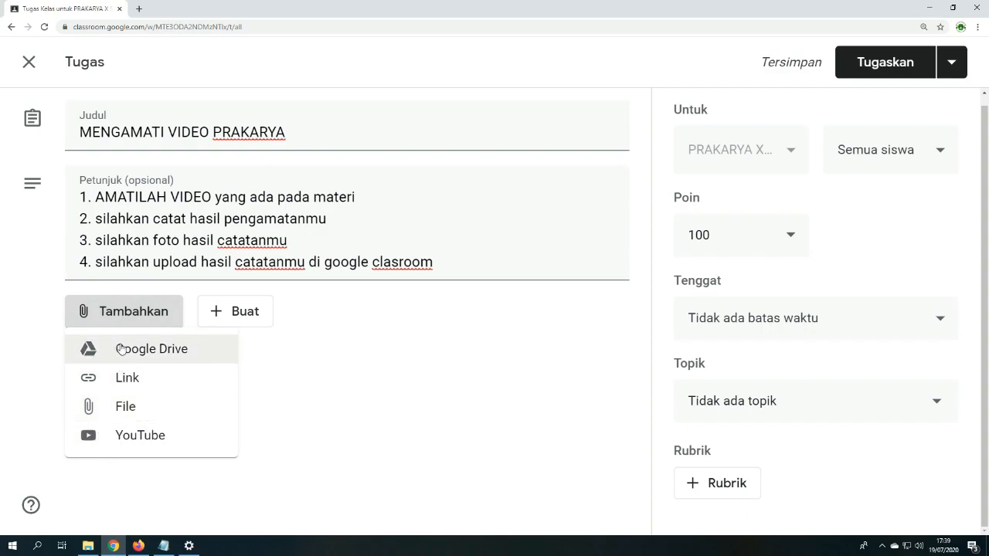
left_click(469, 349)
left_click(251, 312)
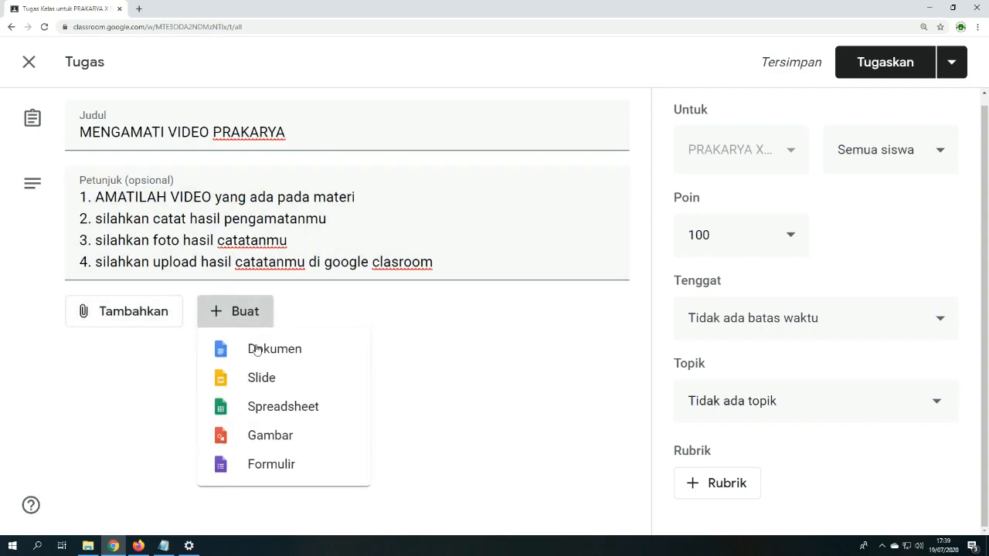
left_click(543, 360)
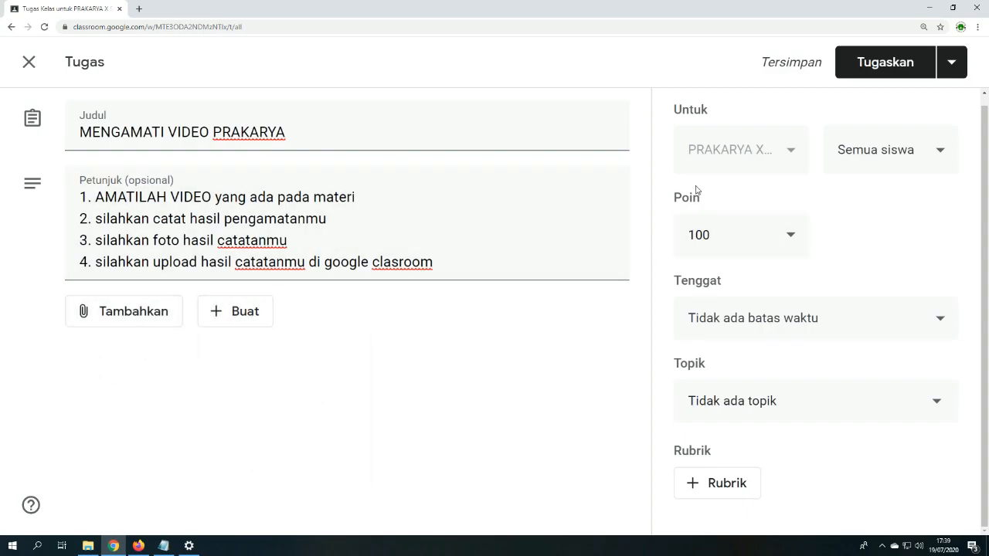
left_click(427, 181)
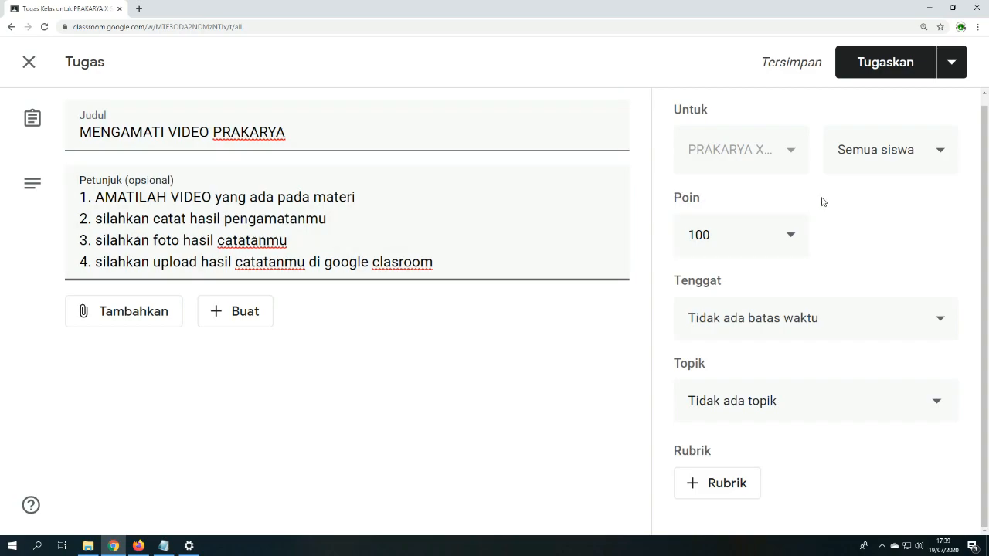
left_click(770, 232)
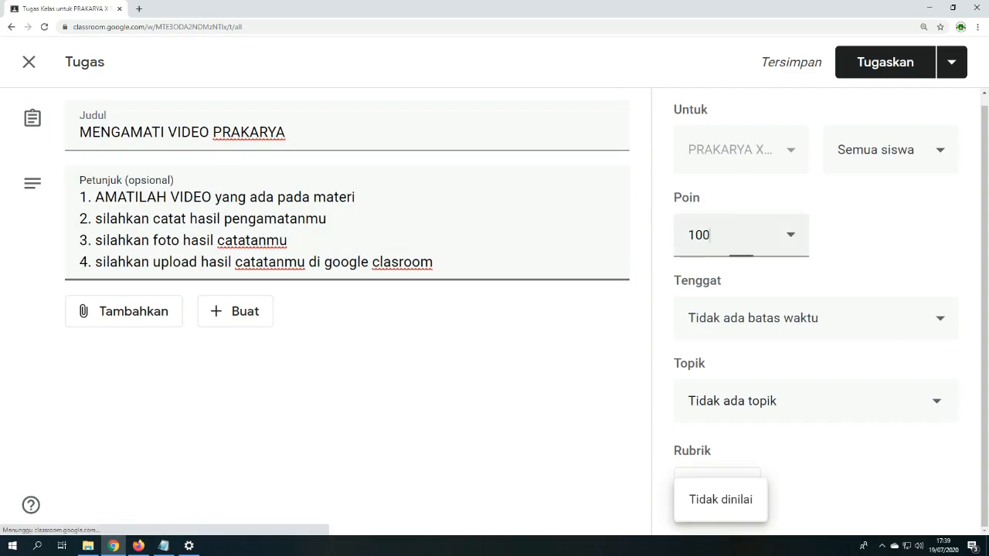
left_click(899, 237)
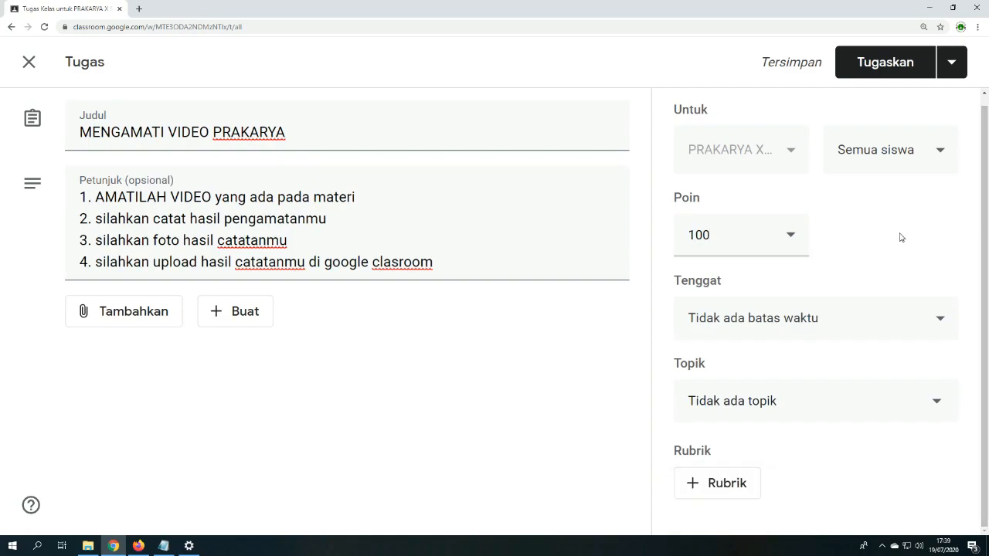
Step: Set the assignment's deadline to 21 Jul 2020 at 23.59
left_click(735, 235)
left_click(834, 241)
left_click(928, 316)
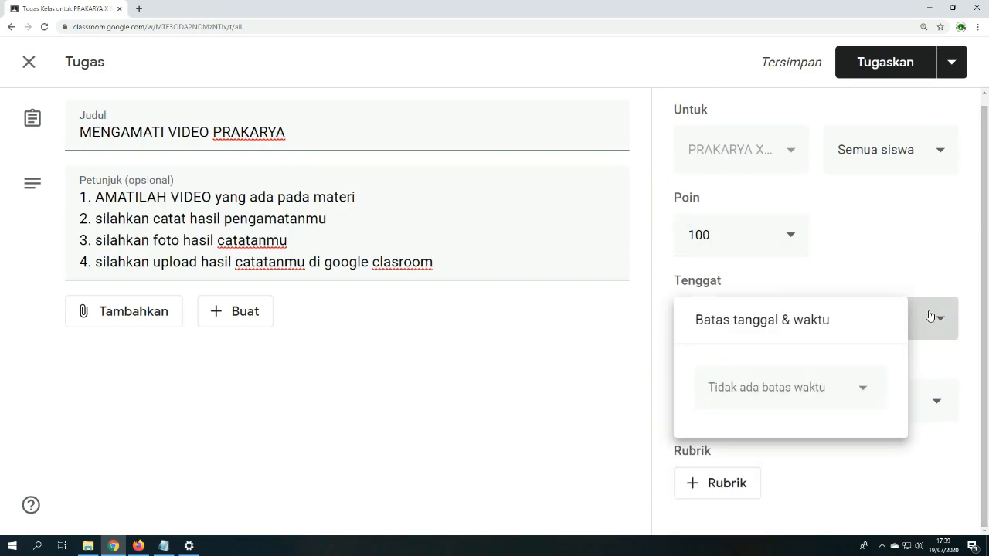
left_click(861, 388)
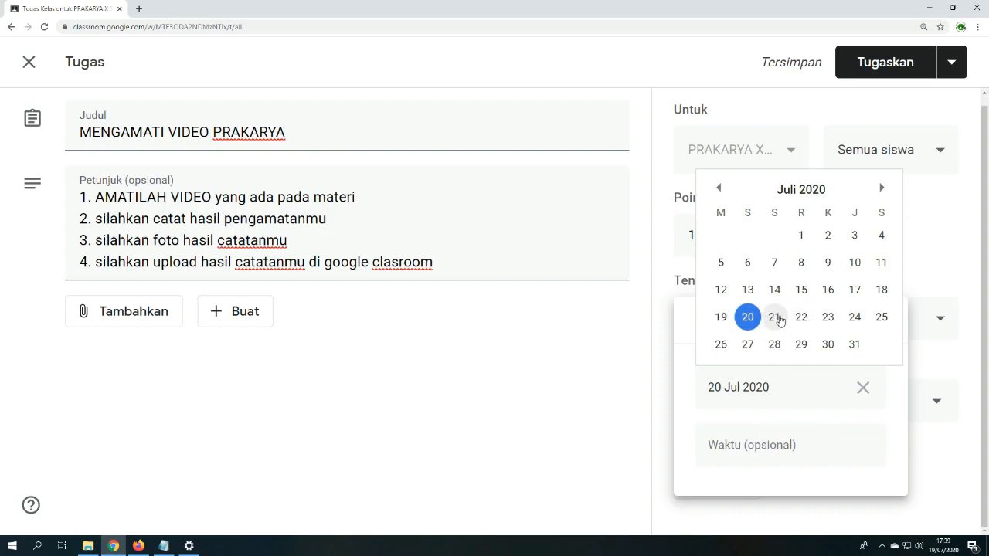
left_click(775, 318)
left_click(776, 444)
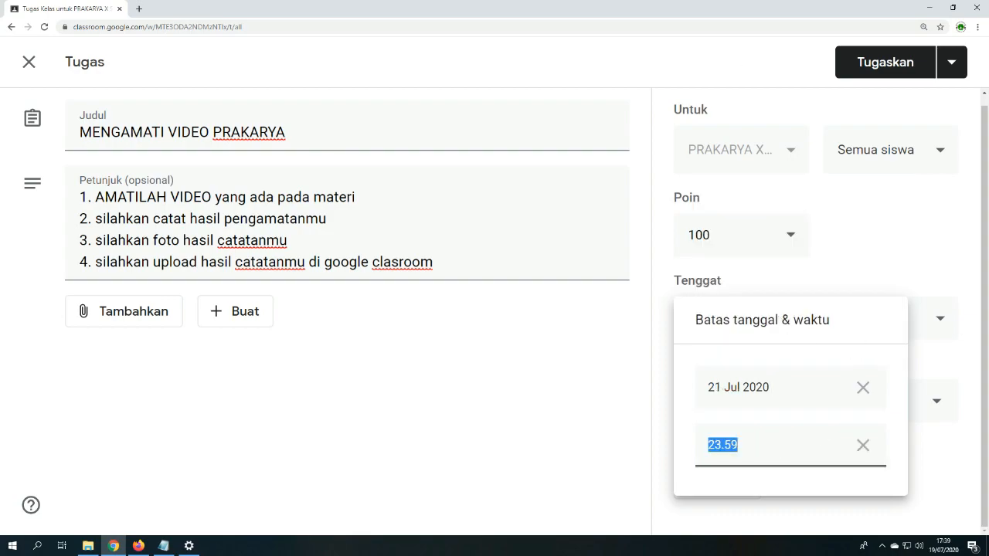
left_click(896, 241)
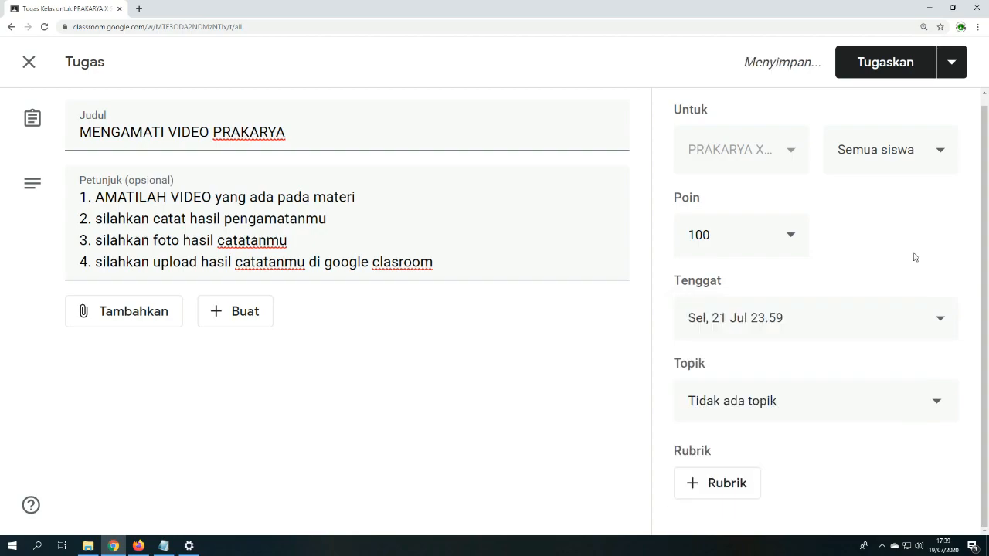
Step: File the assignment under the topic KBM_PRAKARYA_20 JULI 2020 and assign it to the class
left_click(937, 402)
left_click(711, 490)
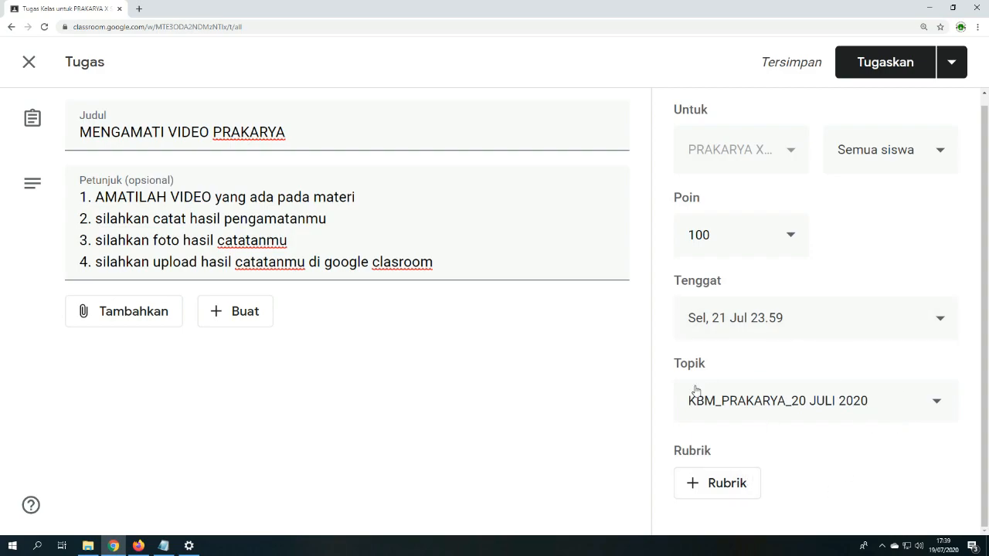
left_click(727, 485)
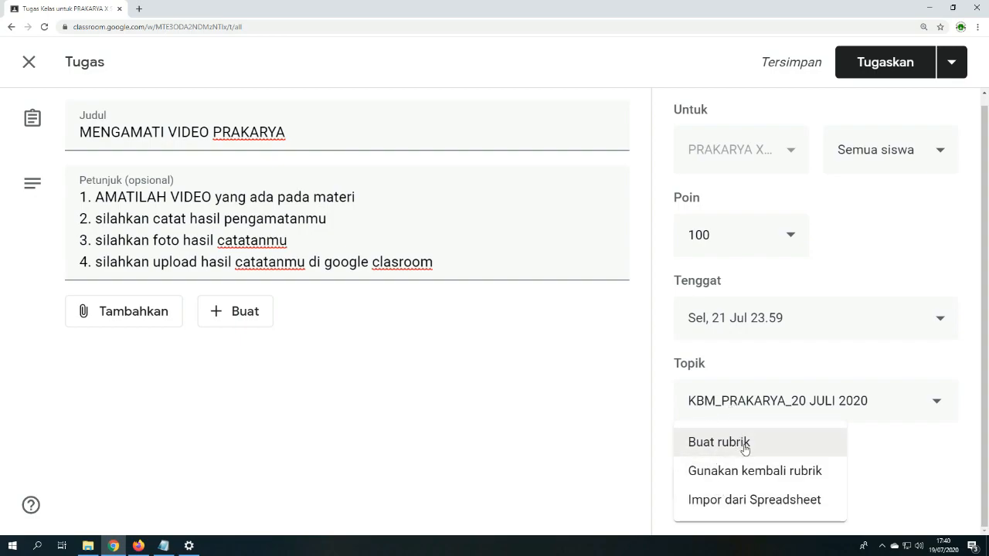
left_click(906, 461)
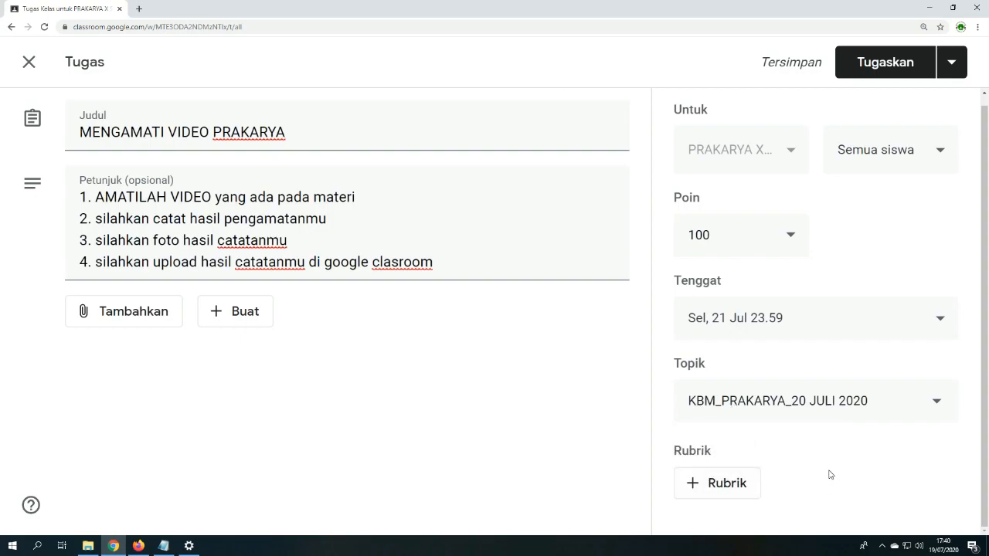
scroll(835, 267, "up", 1)
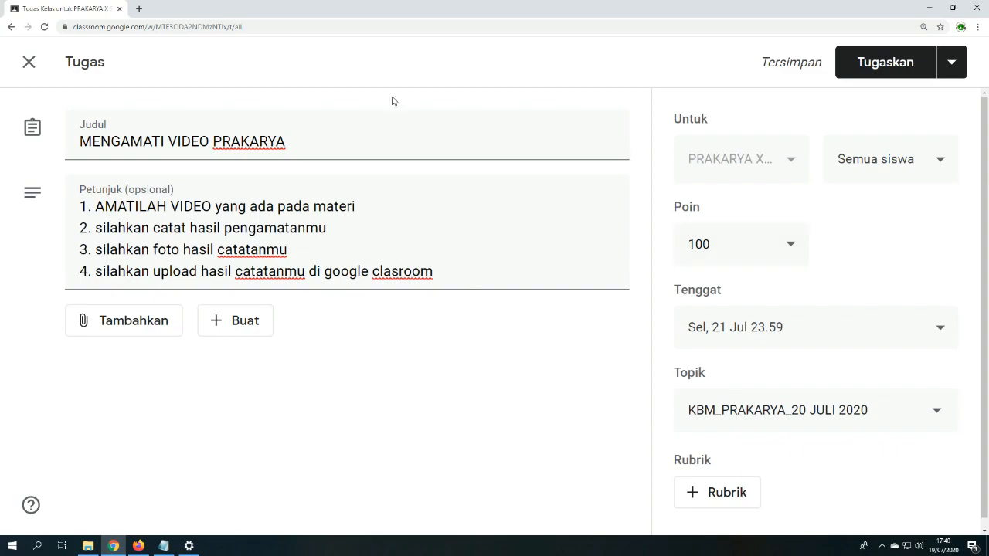
left_click(898, 64)
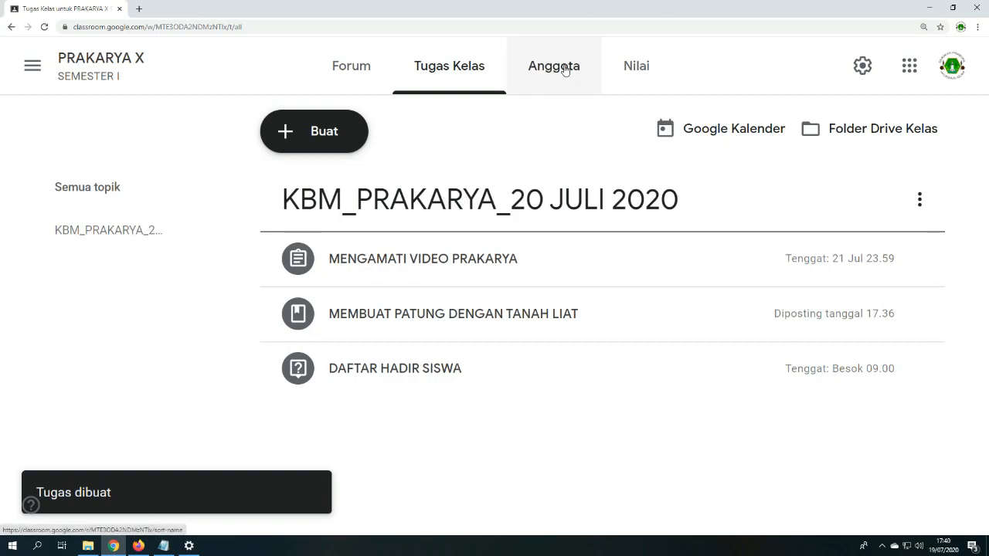
Step: Open the PRAKARYA X class stream and review the banner, upcoming deadlines and posted items
left_click(133, 58)
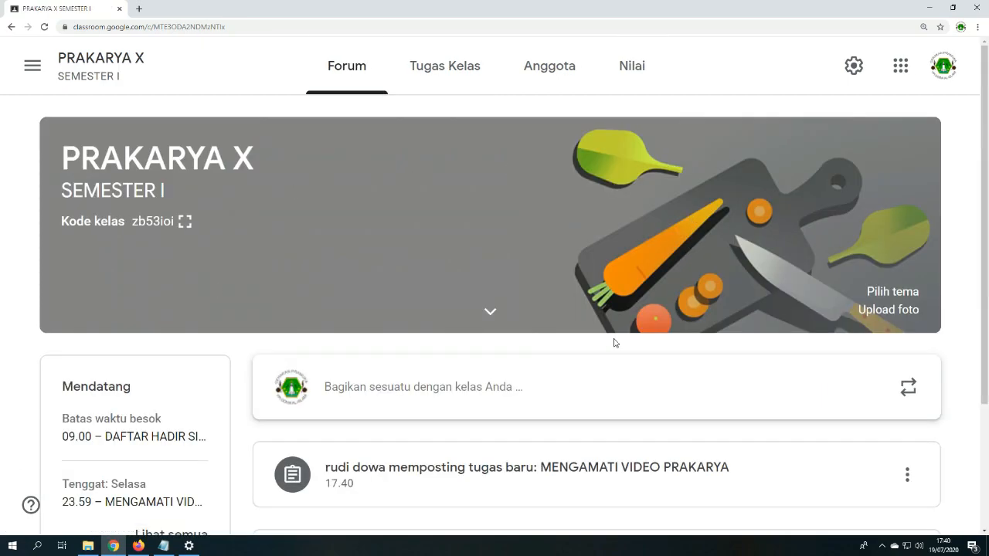
scroll(615, 343, "down", 2)
scroll(618, 342, "up", 2)
scroll(618, 342, "down", 2)
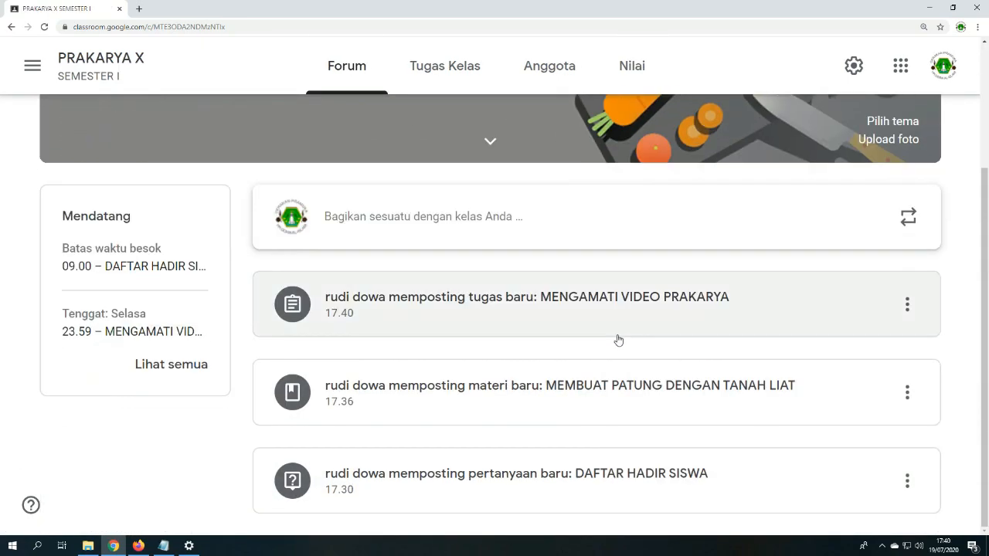
scroll(618, 338, "up", 2)
scroll(521, 222, "down", 2)
scroll(540, 316, "up", 2)
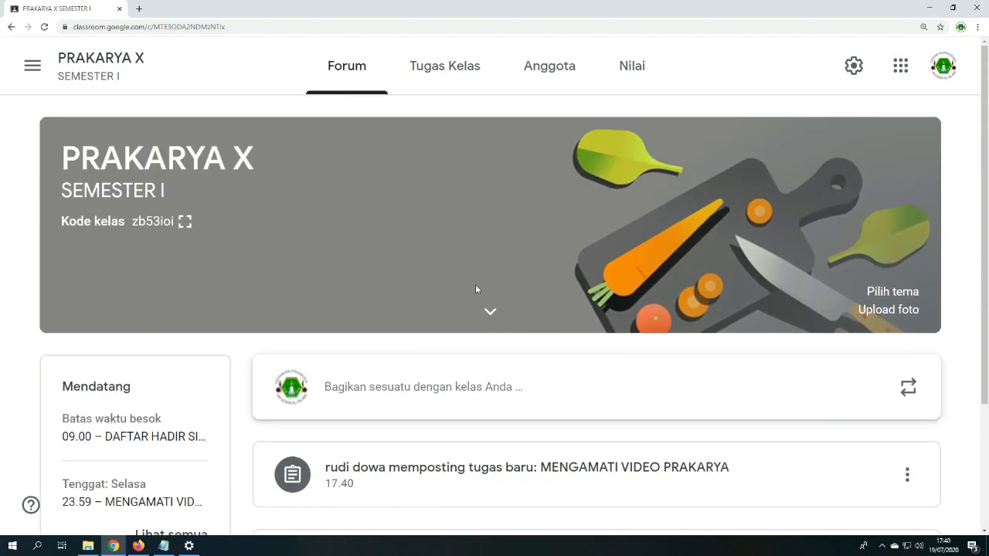
scroll(476, 290, "down", 2)
Step: Switch to Notepad and replace the whole outline with the heading "2. GOOGLE CLASS ROOM UNTUK SISWA"
left_click(163, 545)
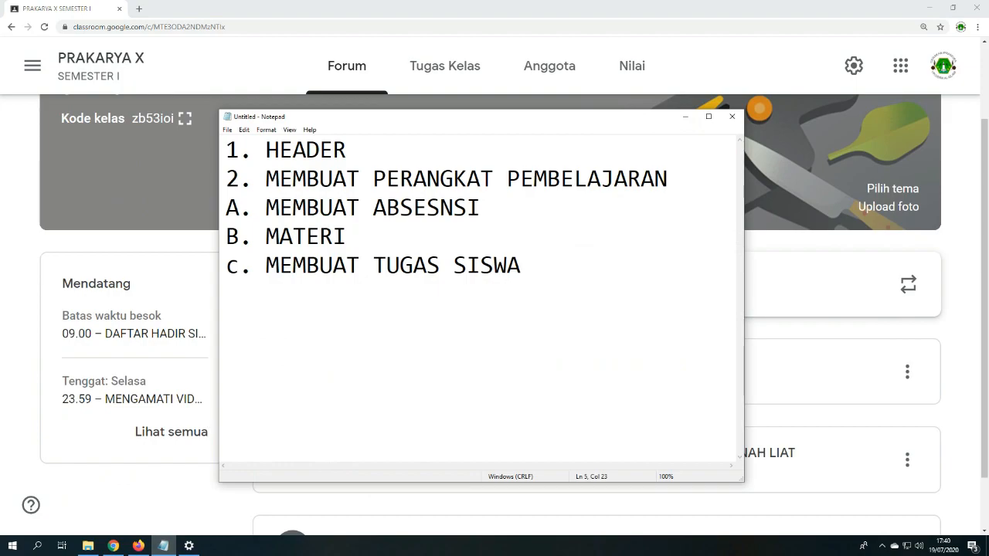
key("ctrl+a")
type("2.")
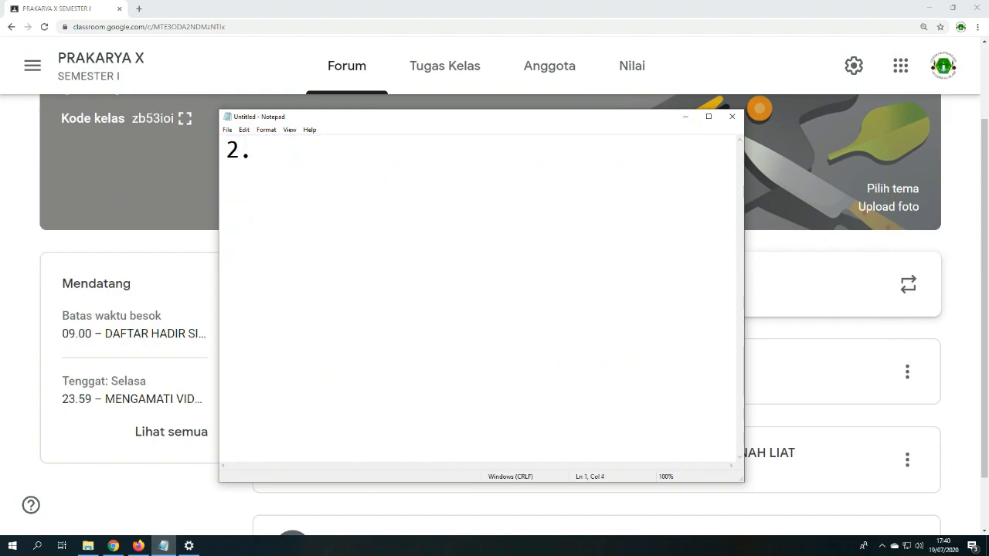
type(" g")
key("BackSpace")
type("GOOGLE CLA")
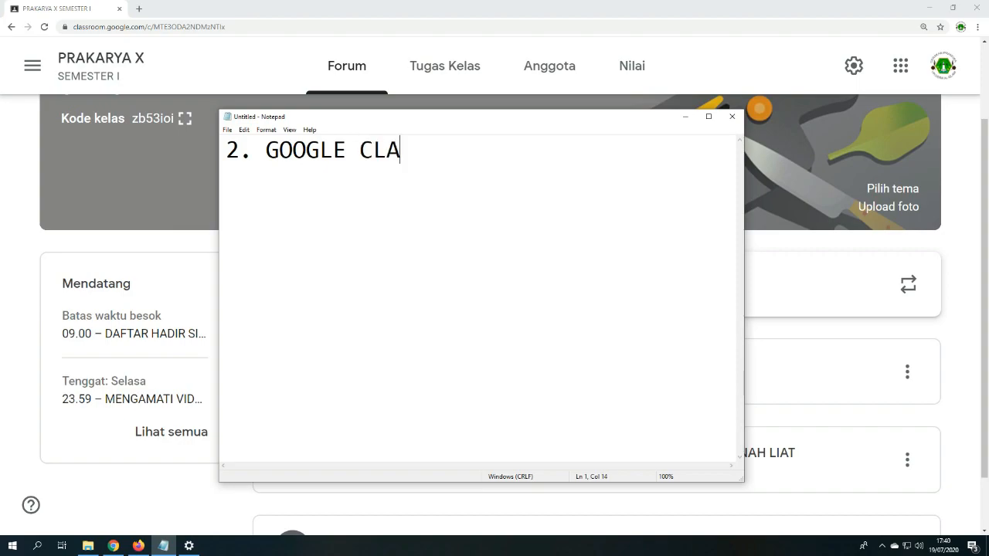
type("SS ROM UNTUK SISWA")
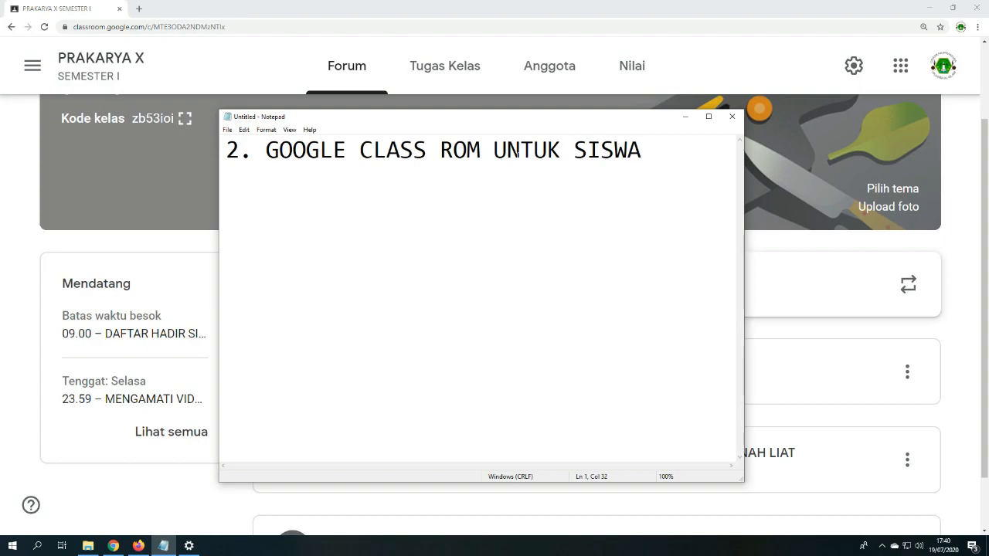
left_click(467, 150)
type("O")
Step: Return to the class stream in Chrome and look over the posted assignment, material and attendance question
left_click(558, 5)
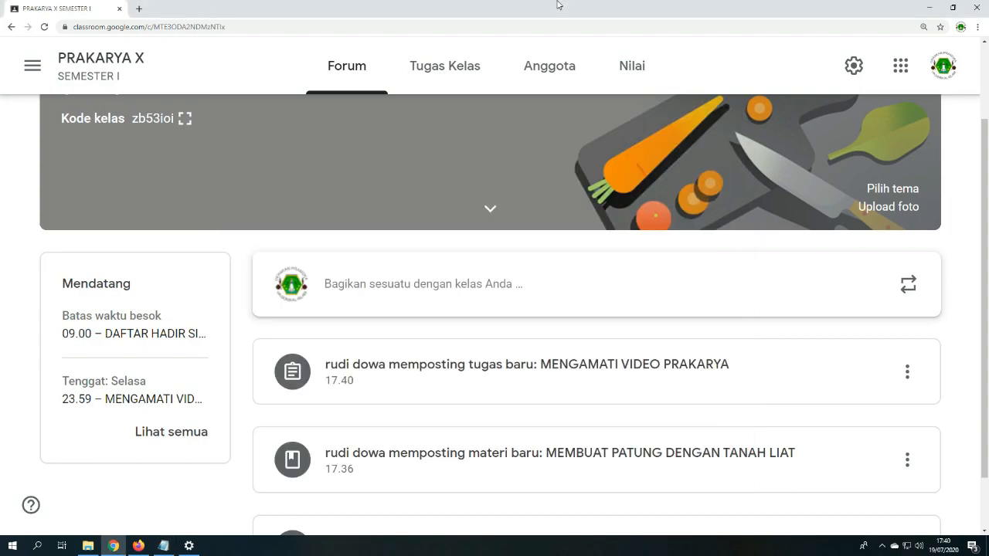
scroll(536, 232, "down", 1)
scroll(536, 232, "up", 2)
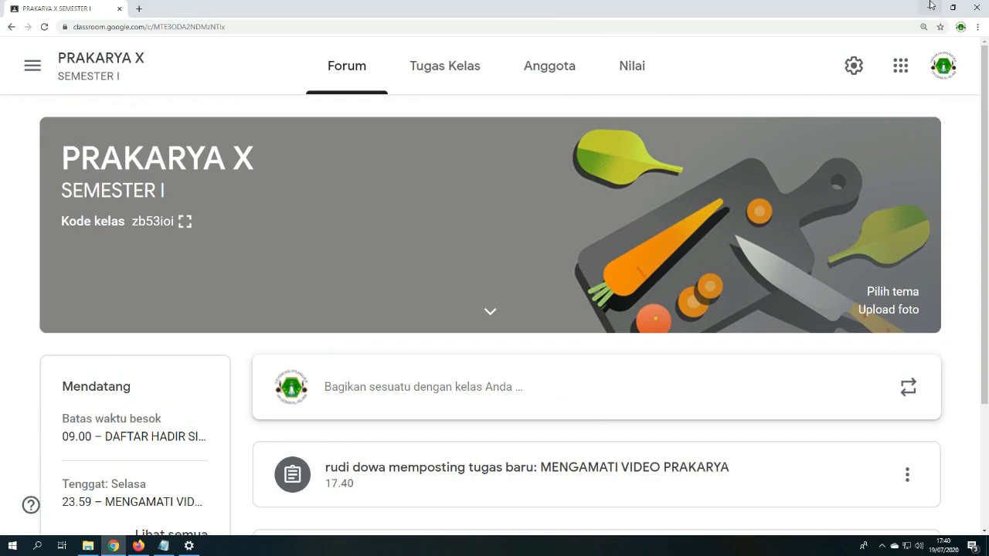
scroll(500, 299, "down", 1)
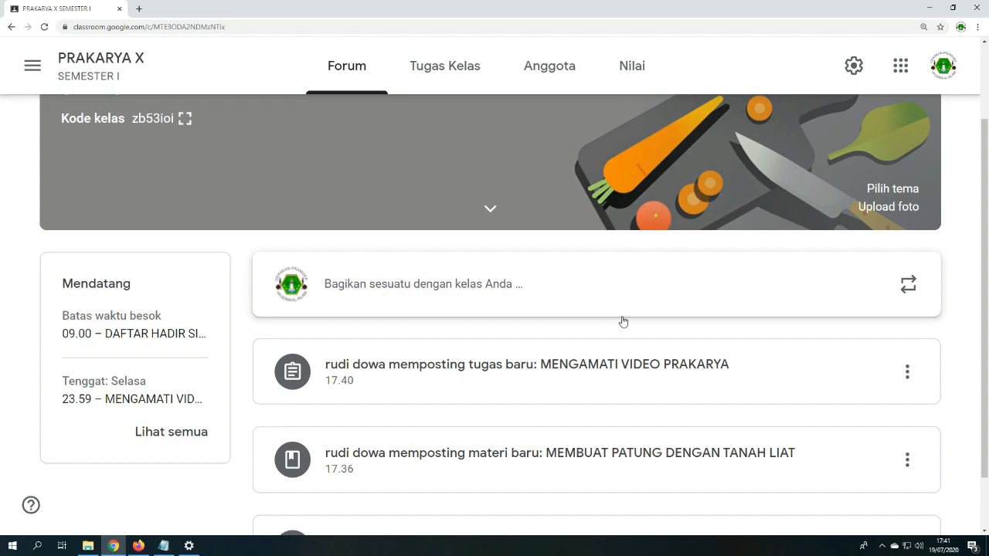
scroll(507, 399, "down", 1)
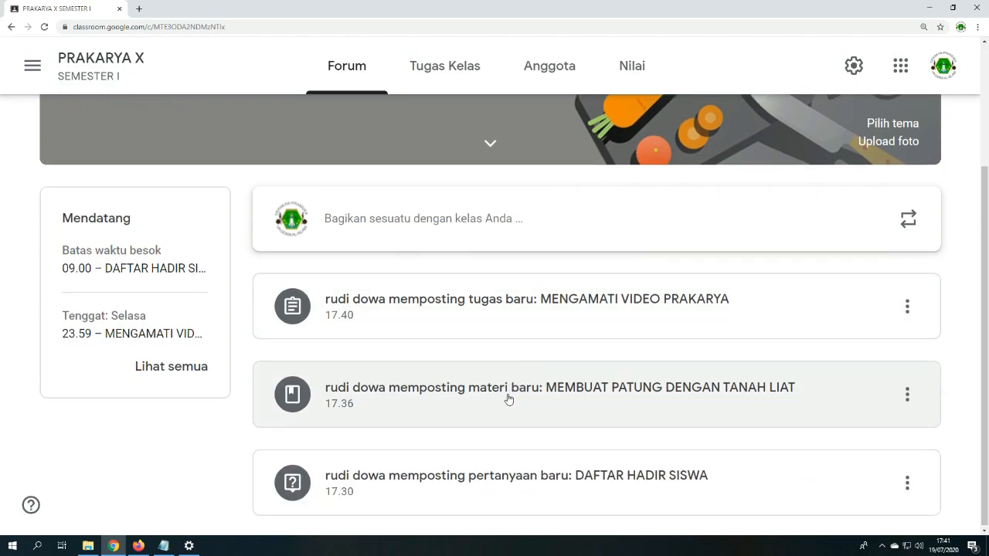
scroll(554, 312, "up", 2)
scroll(510, 255, "down", 1)
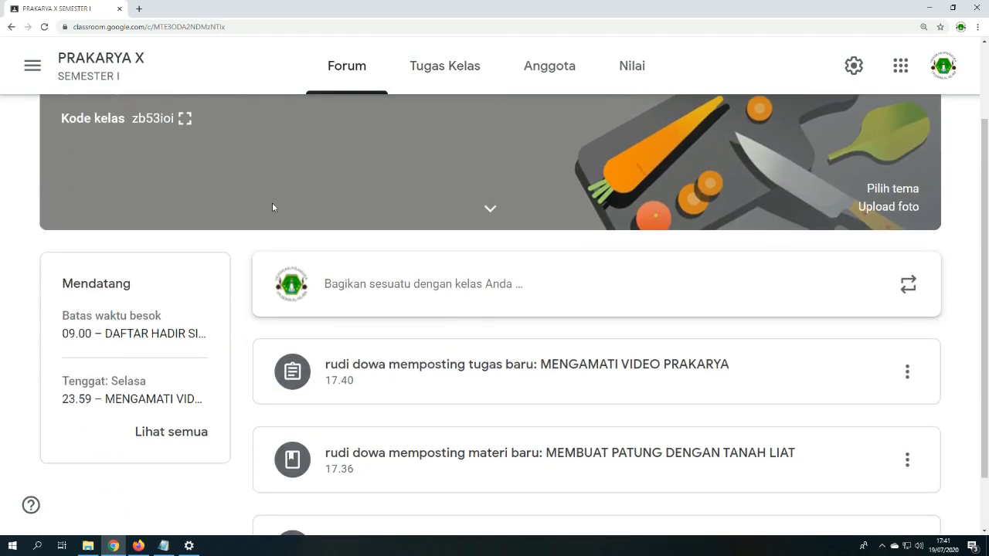
Step: Bring up Firefox in place of Chrome and shrink its window to about half the screen width at full height
left_click(930, 7)
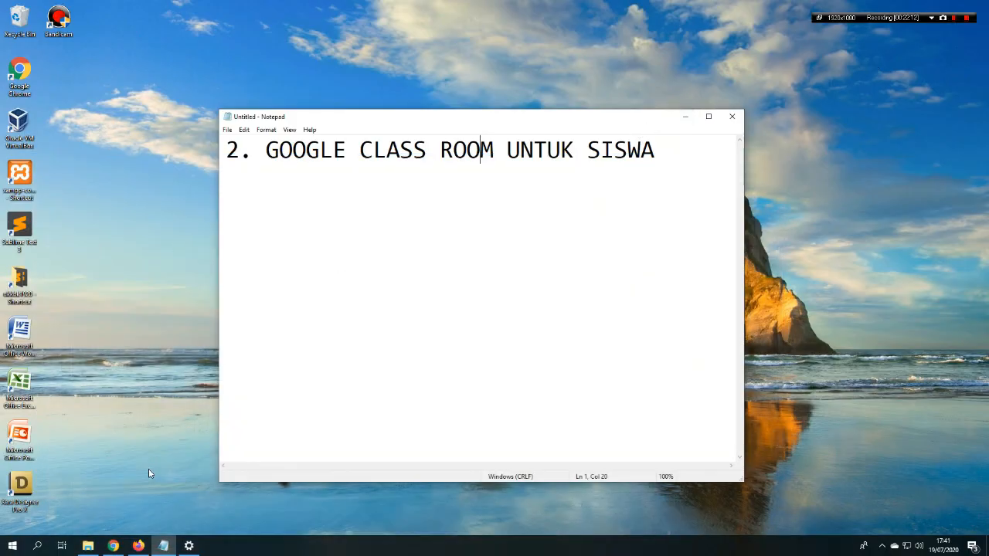
left_click(138, 545)
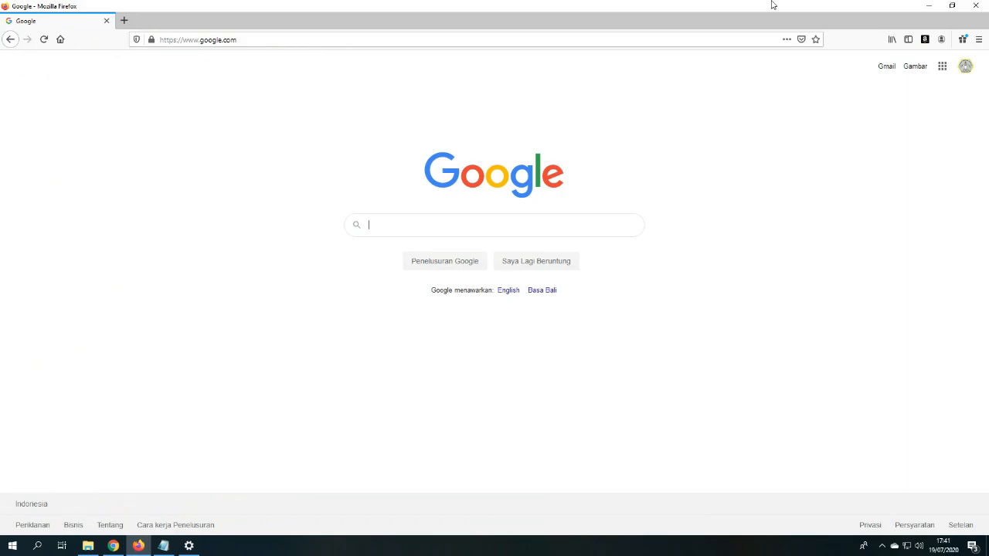
left_click(928, 5)
left_click(130, 547)
left_click(116, 547)
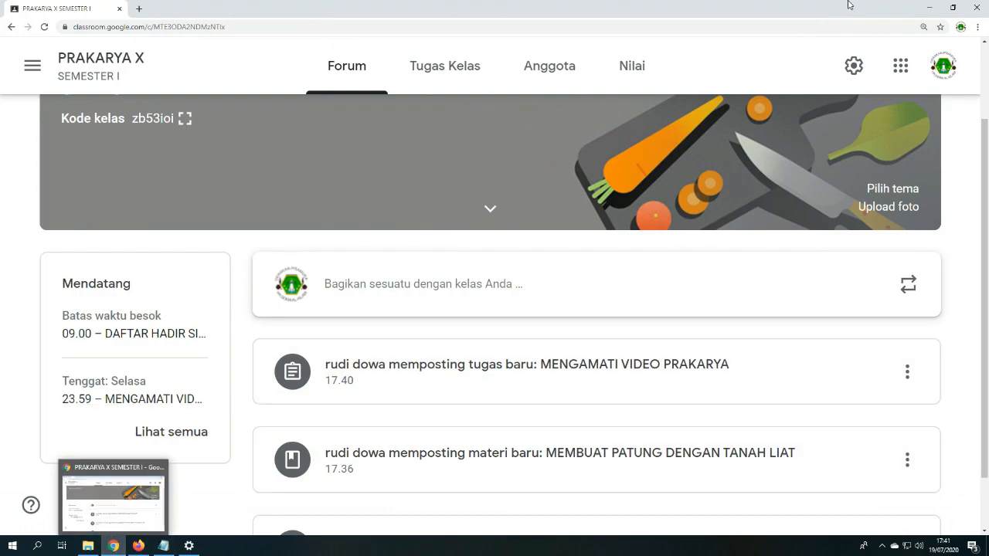
left_click(929, 7)
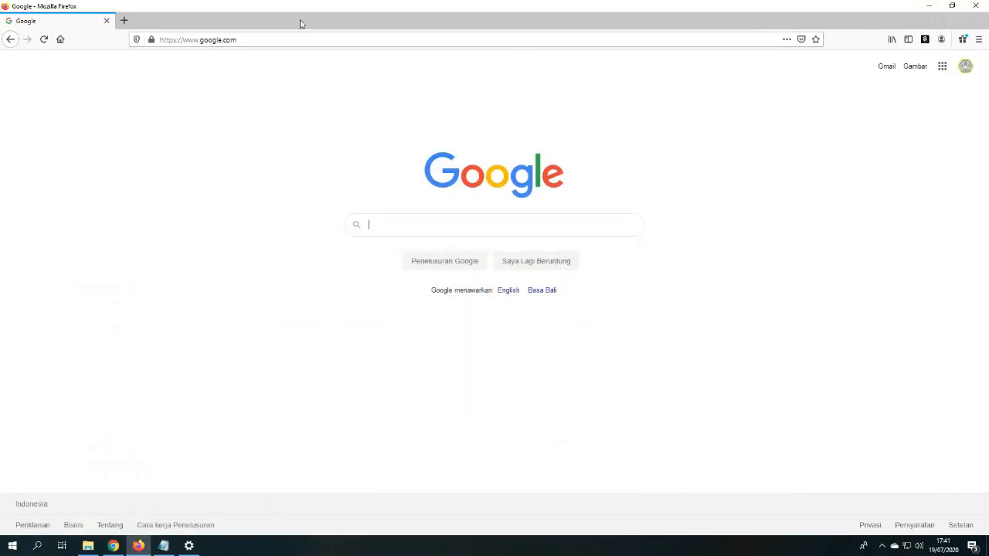
left_click(952, 6)
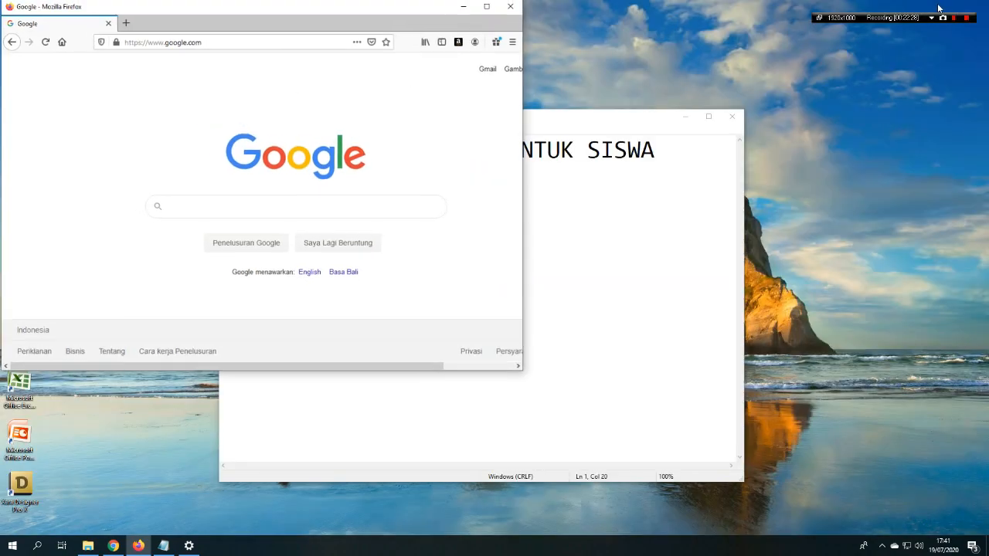
double_click(234, 3)
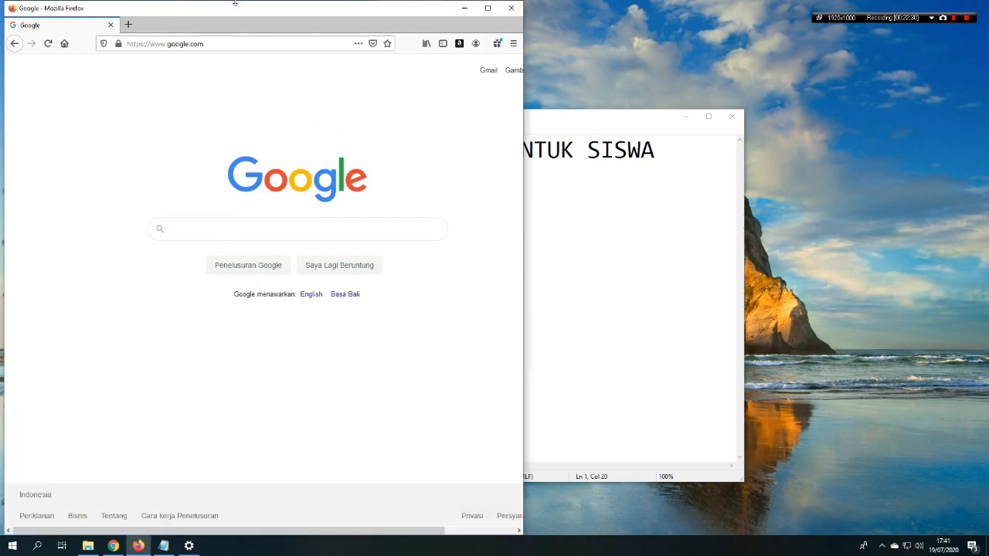
Step: Restore Chrome's class window to a smaller size and place it at full height side by side with Firefox
left_click(113, 545)
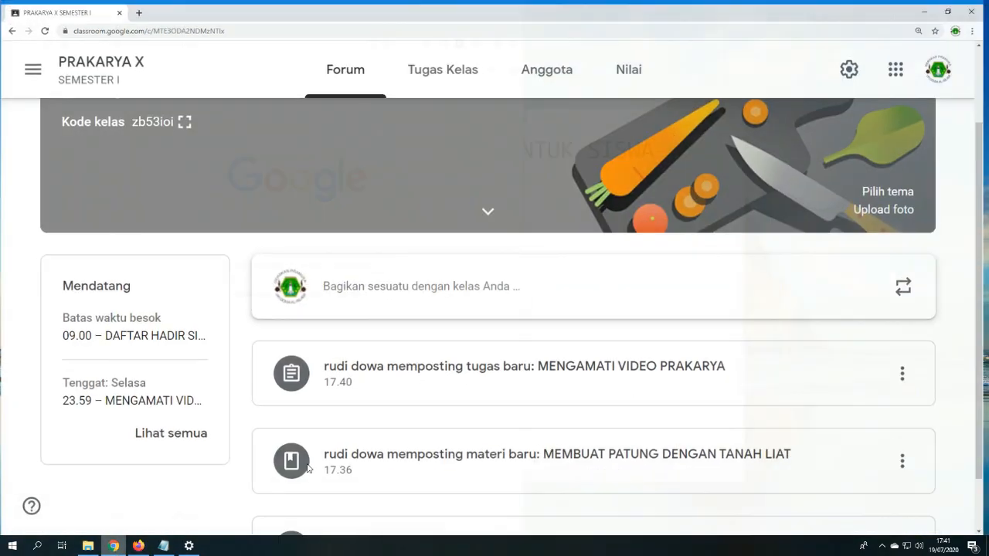
left_click(952, 7)
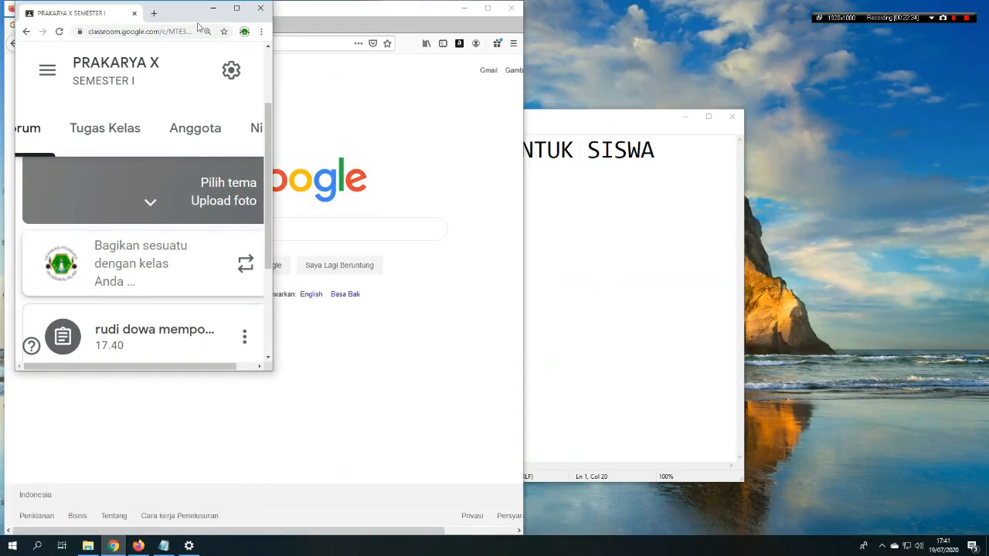
double_click(167, 3)
left_click_drag(197, 12, 987, 6)
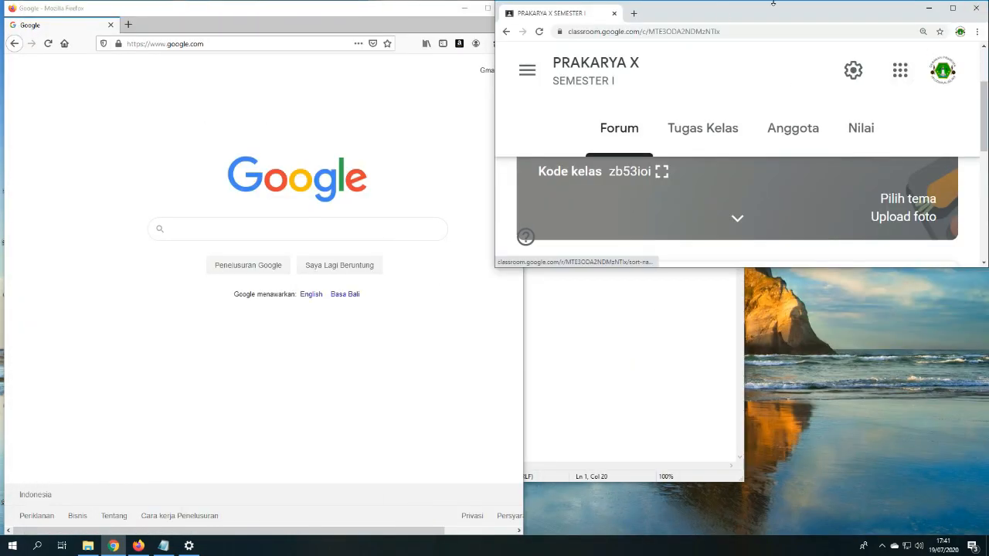
left_click(431, 3)
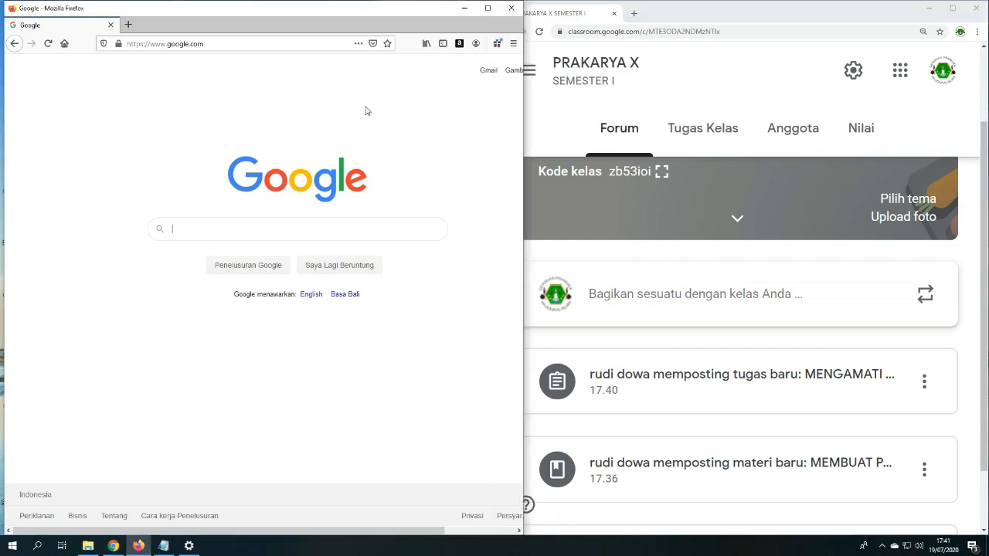
left_click(727, 2)
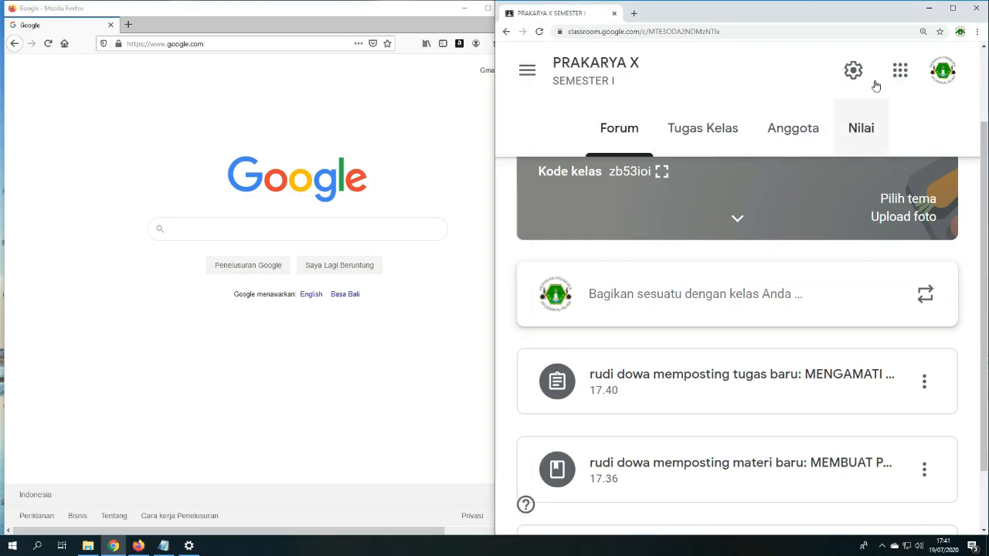
Step: Switch to Notepad and add the line "memiliki akun gmail" below the heading
scroll(750, 243, "up", 2)
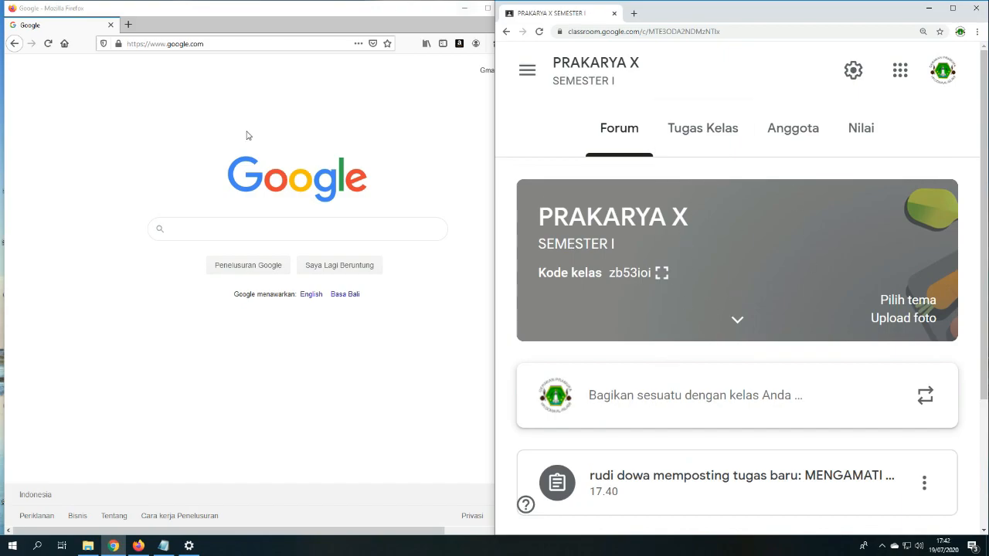
left_click(286, 100)
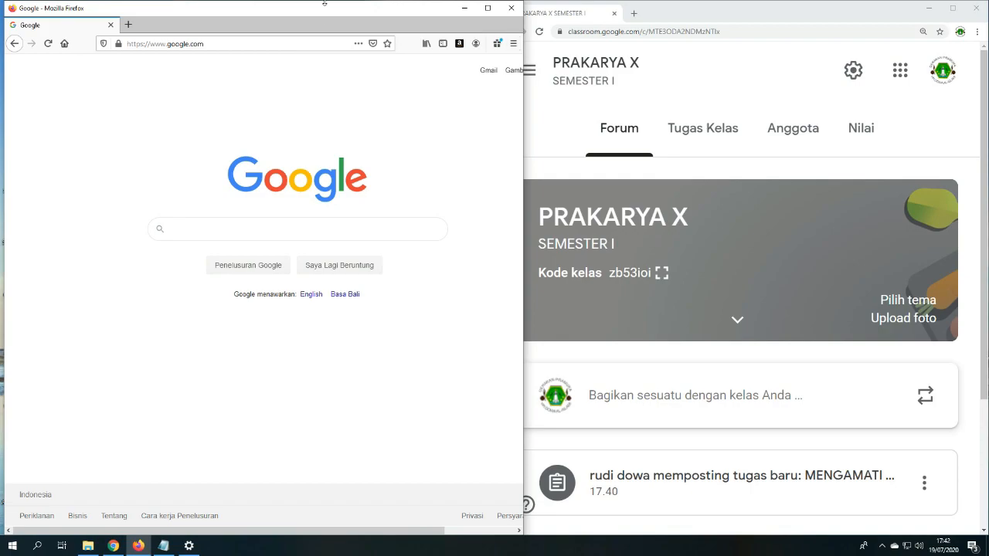
left_click(207, 44)
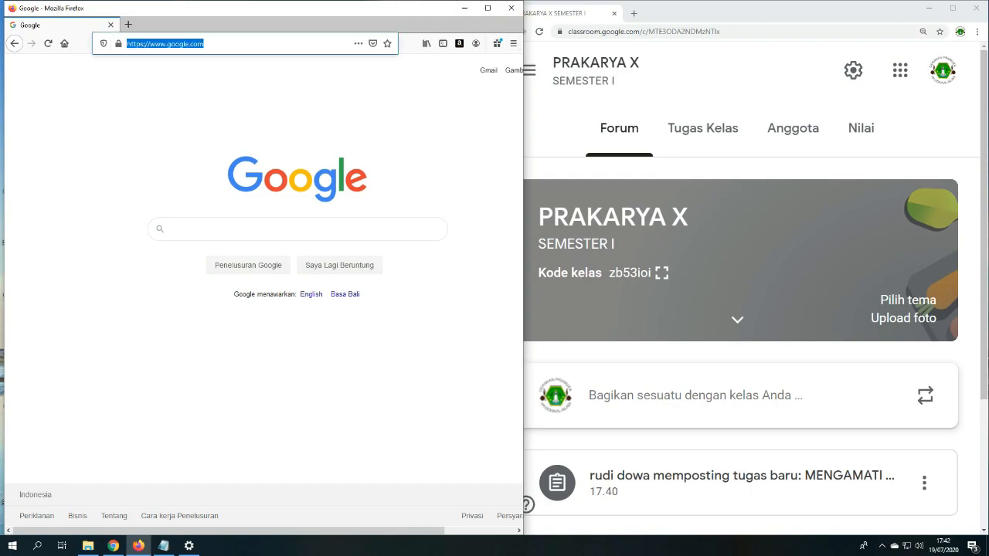
left_click(164, 545)
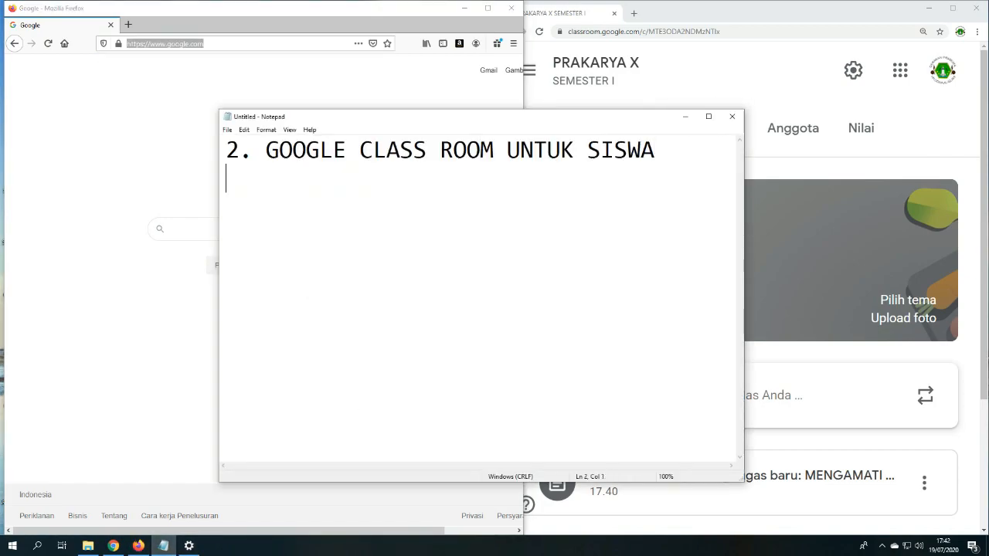
type("memiliki akun ")
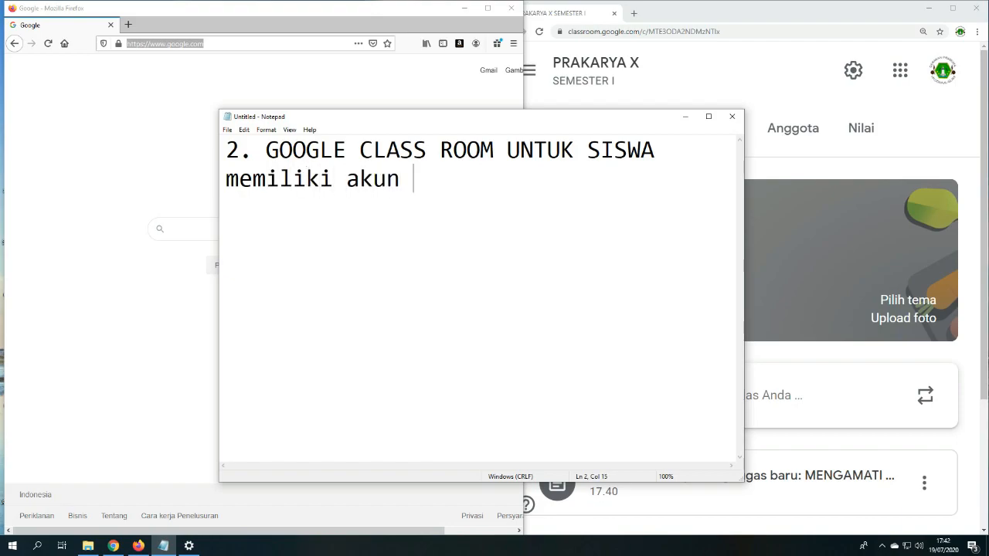
type("gmail")
Step: Switch to Firefox and open Classroom from the Google apps on the Google home page
left_click(66, 122)
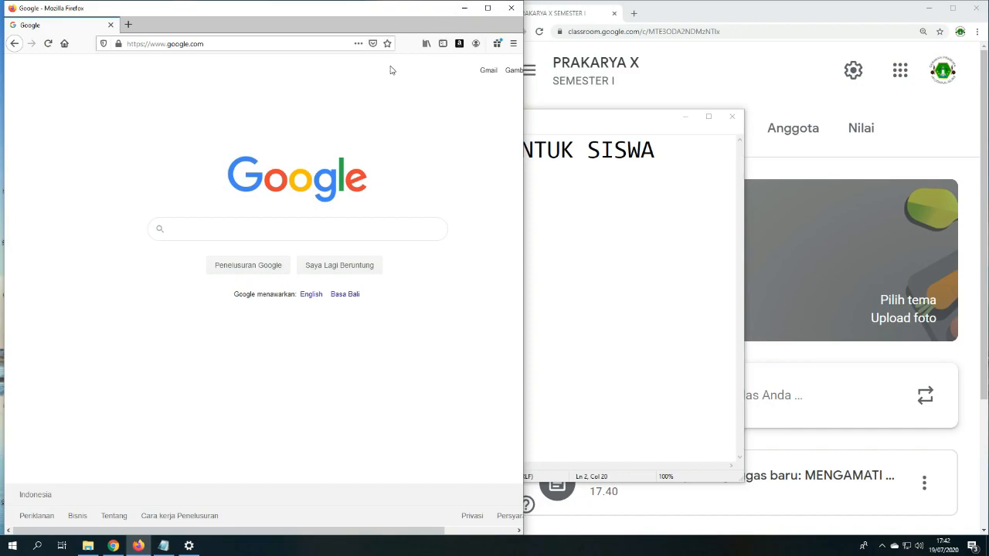
left_click_drag(279, 534, 351, 533)
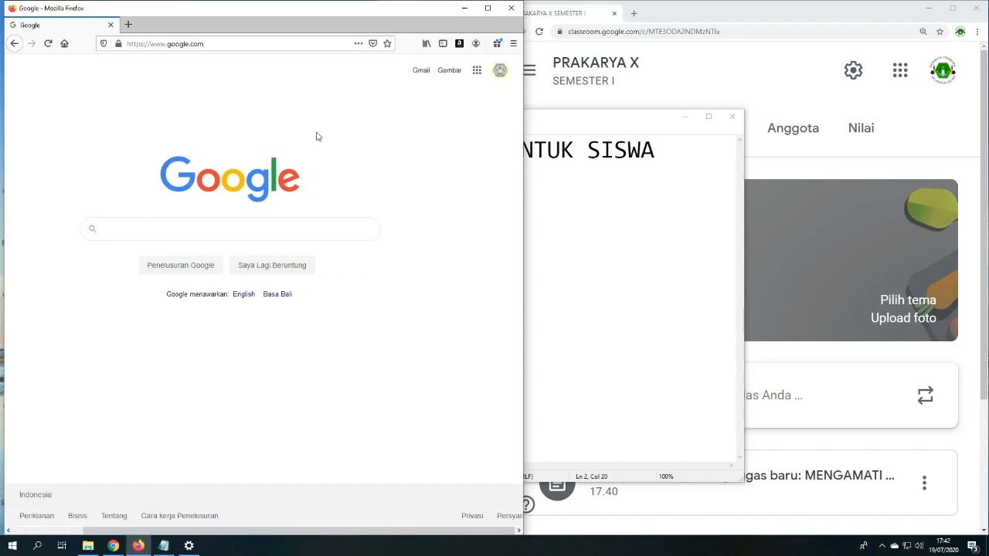
left_click(477, 71)
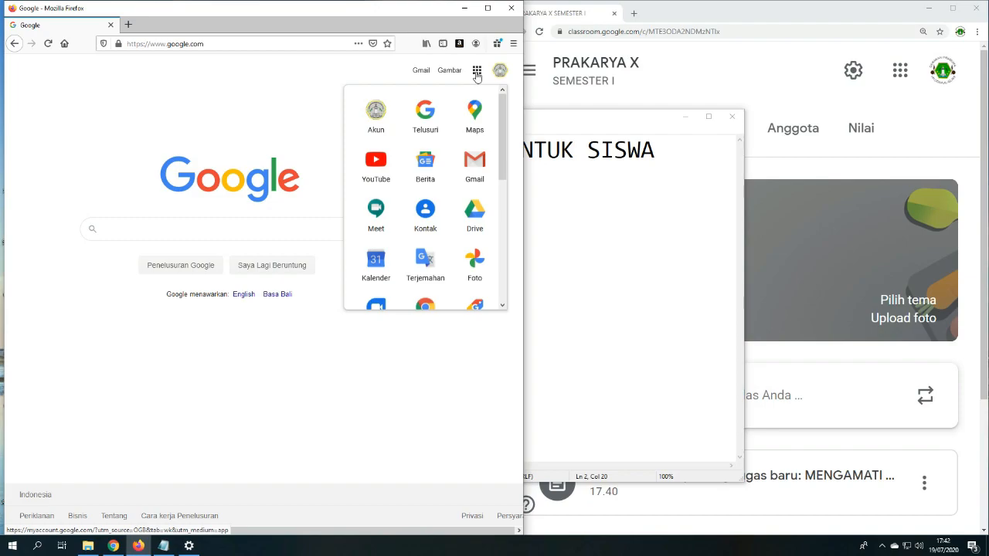
left_click_drag(503, 135, 507, 255)
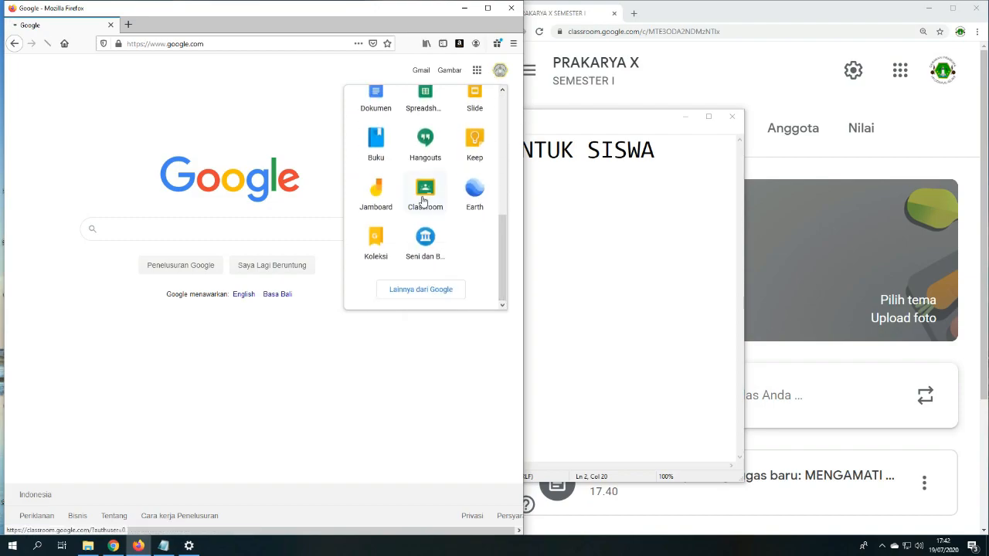
left_click(405, 206)
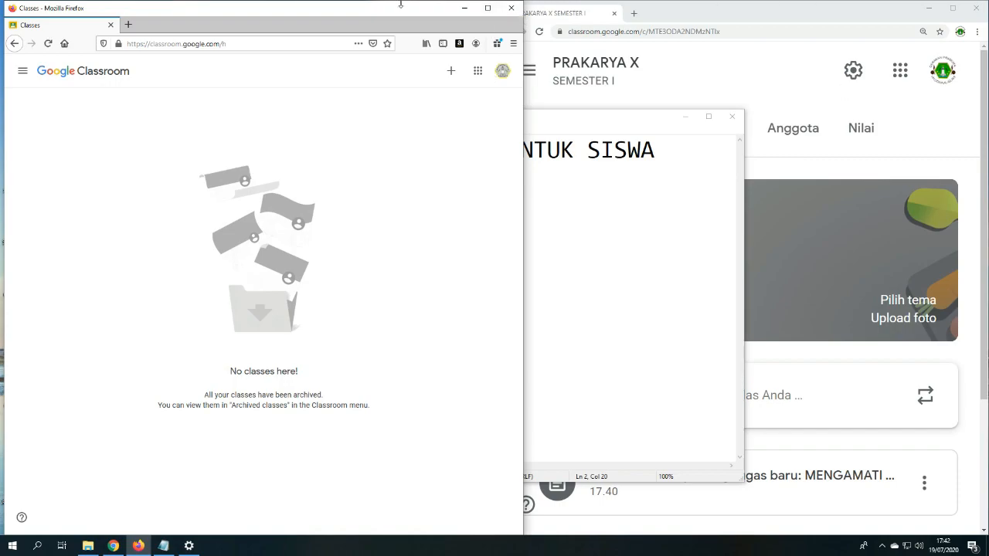
Step: Maximize the Firefox window and enlarge the Classroom page to 140%
left_click(487, 8)
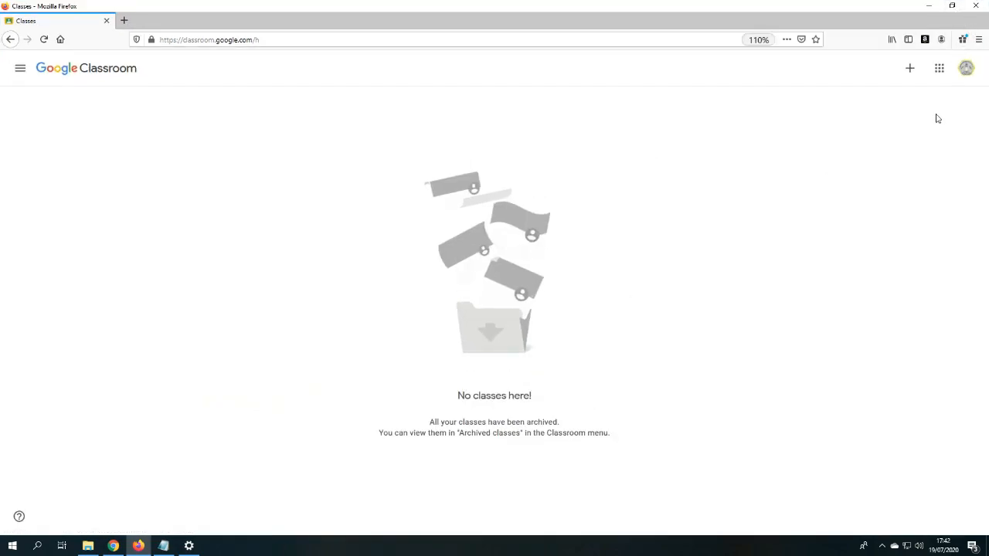
key("ctrl+plus")
key("ctrl+plus")
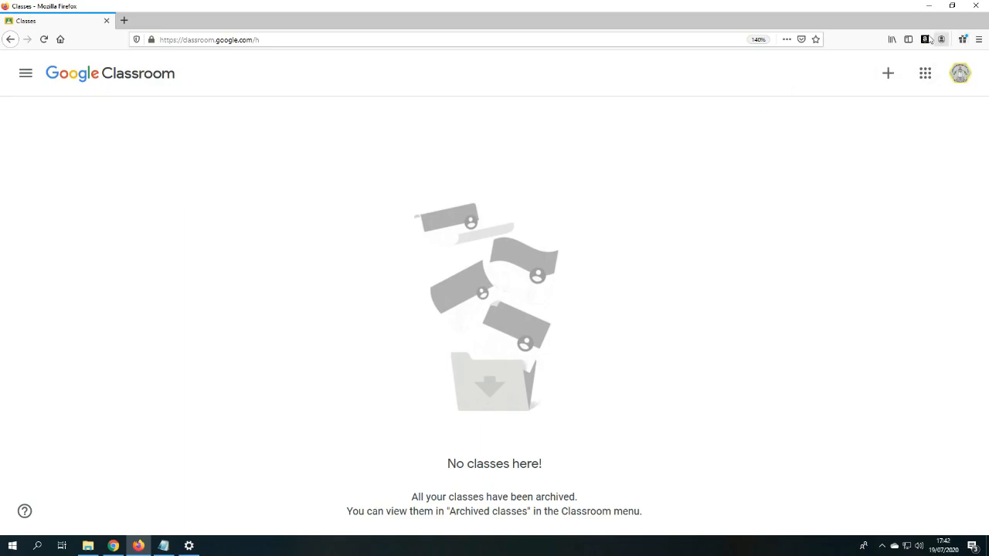
left_click(888, 77)
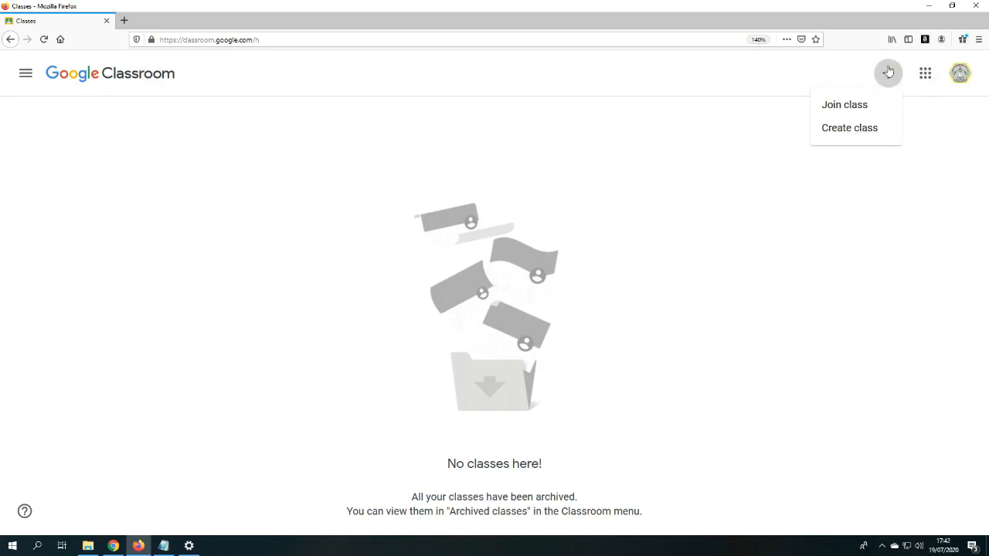
left_click(863, 107)
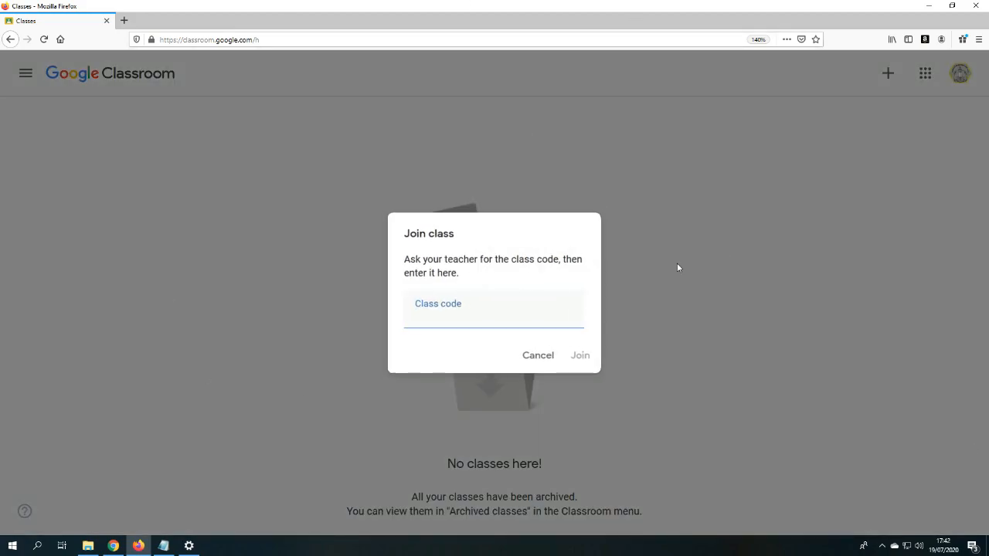
left_click(677, 268)
Step: Open the Join class dialog, and bring up the teacher's PRAKARYA X class page maximized in Chrome
left_click(890, 75)
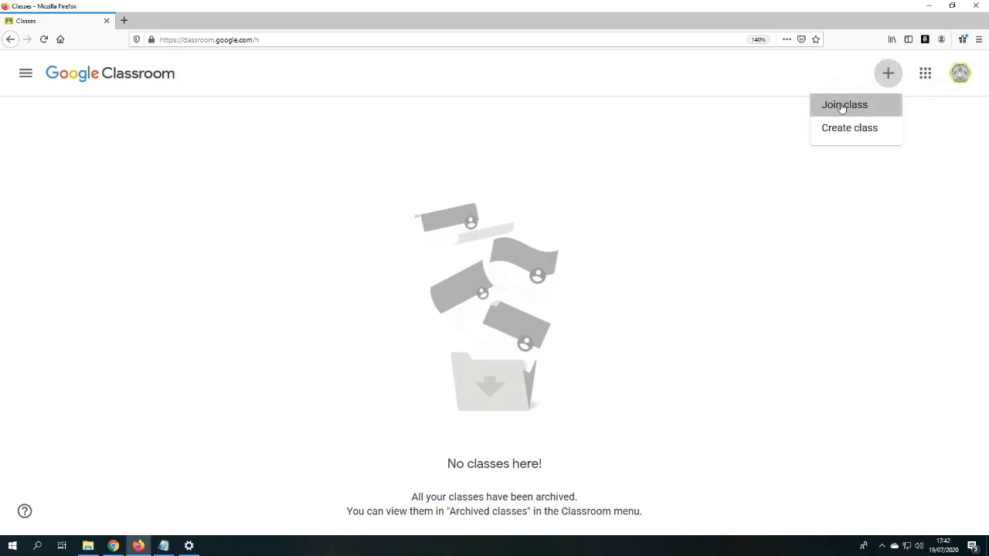
left_click(843, 105)
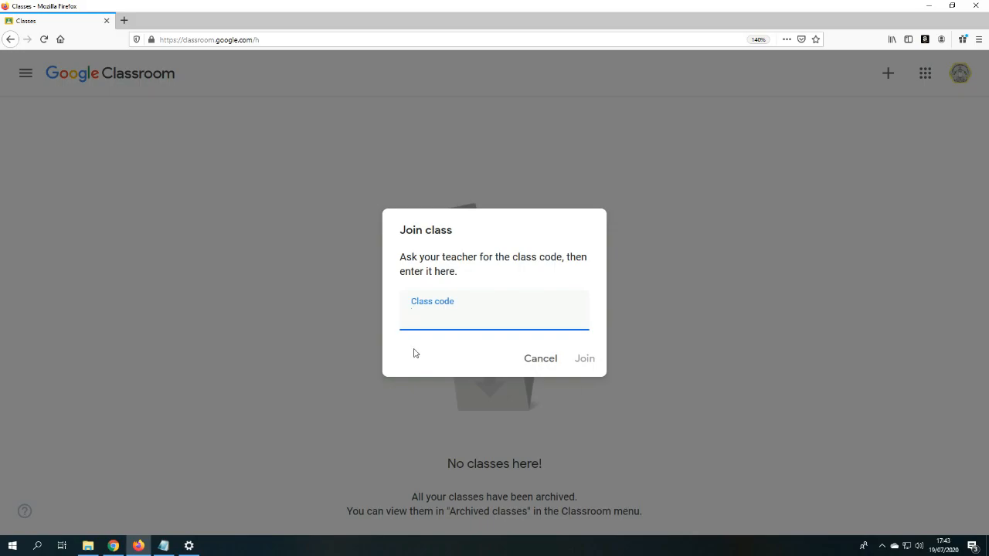
left_click(928, 5)
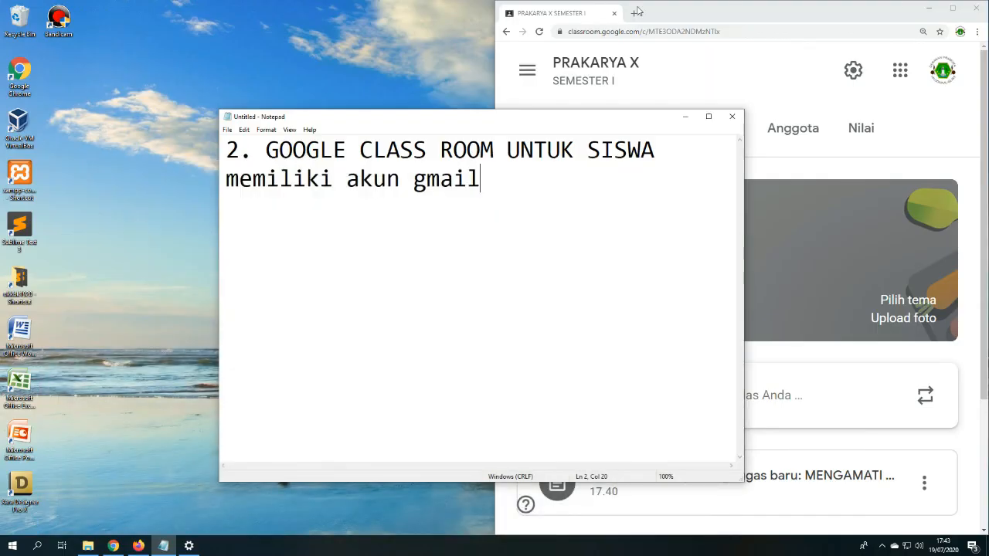
left_click(952, 7)
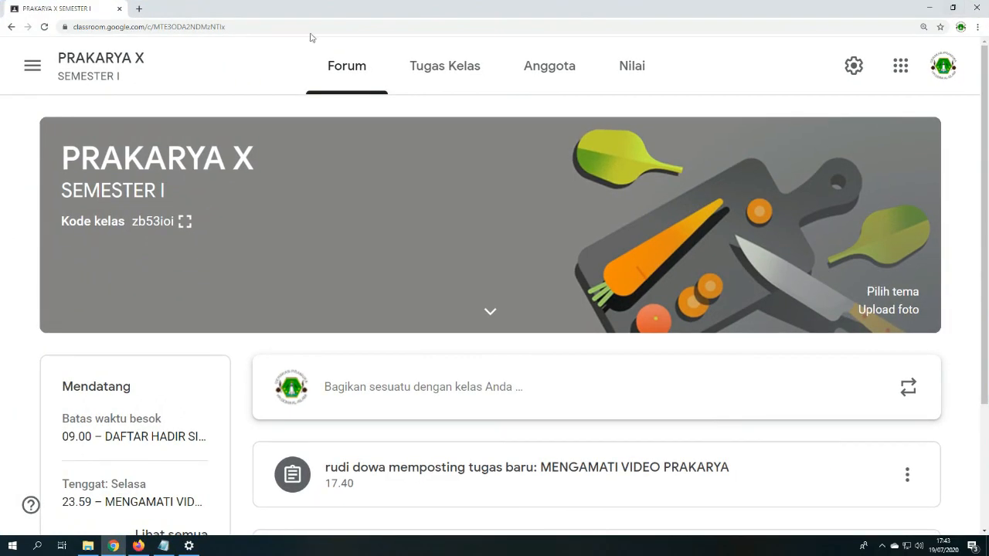
Step: Highlight the class code in the PRAKARYA X banner and enlarge the page to 300% to examine it
left_click_drag(60, 229, 201, 226)
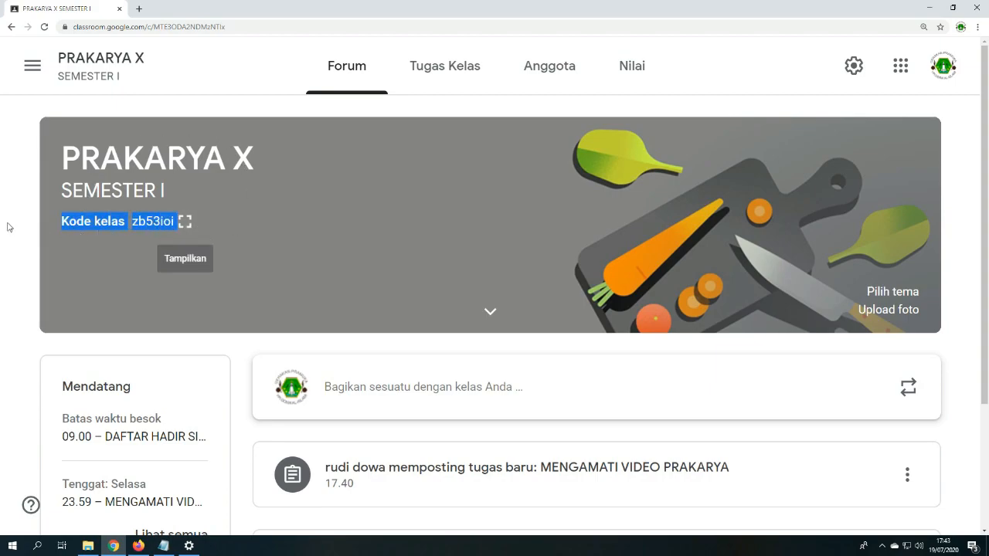
scroll(110, 220, "up", 2)
scroll(362, 367, "down", 1)
left_click(150, 363)
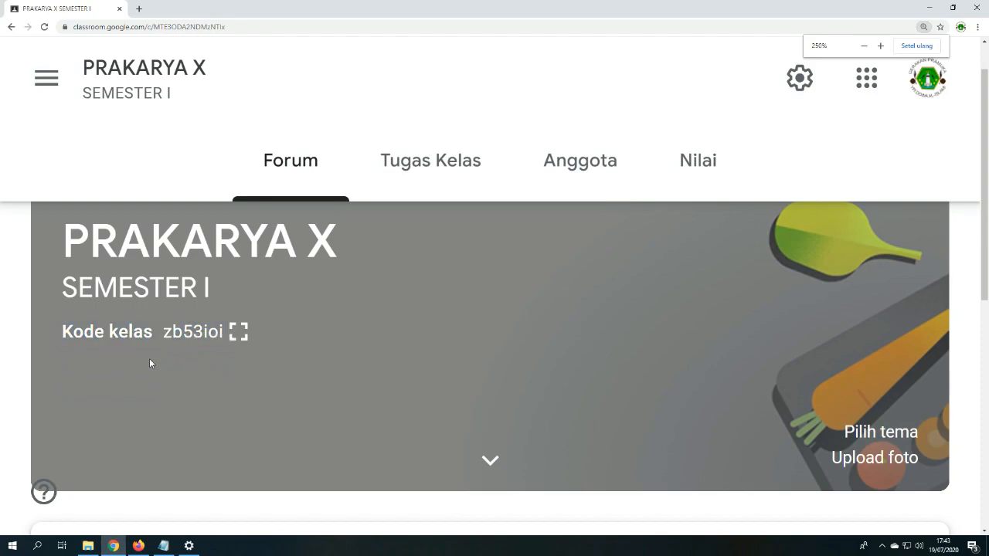
scroll(151, 363, "up", 1)
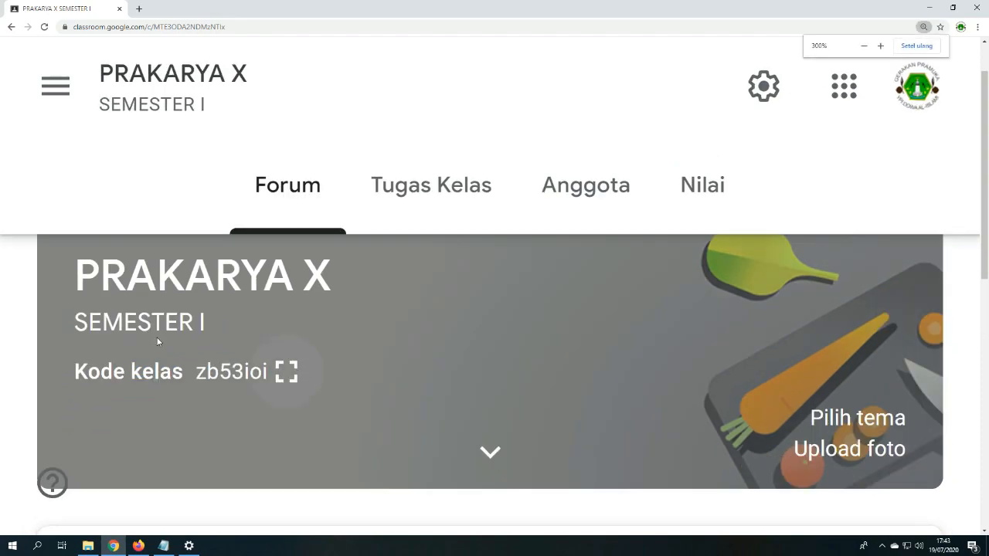
left_click_drag(75, 372, 185, 375)
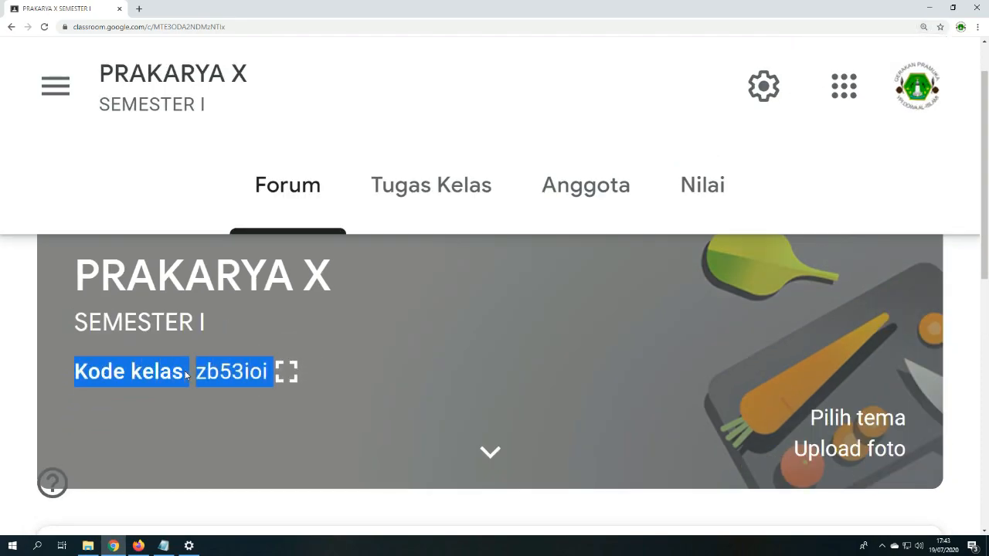
left_click(330, 375)
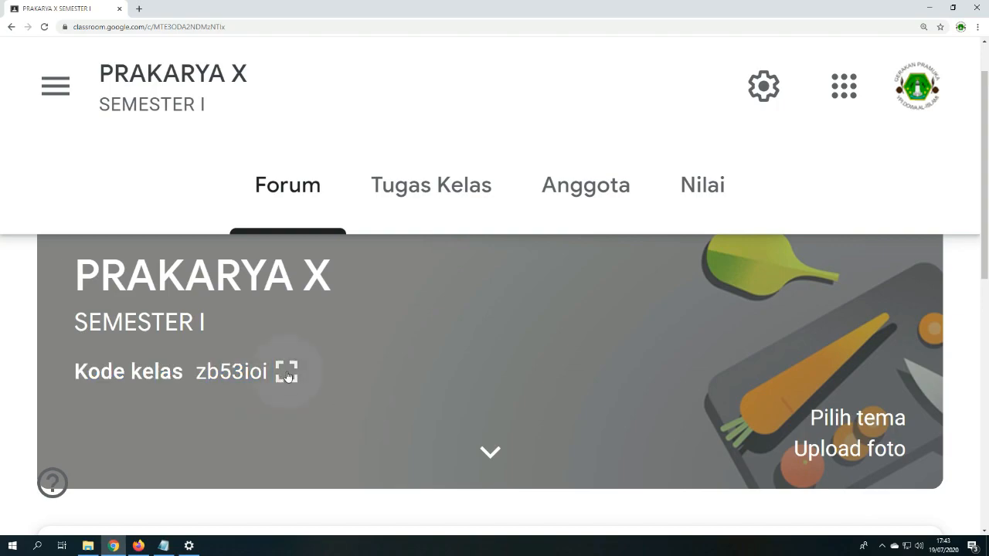
Step: Display the class code enlarged, copy it, close the display and reduce the page zoom to 200%
left_click(287, 374)
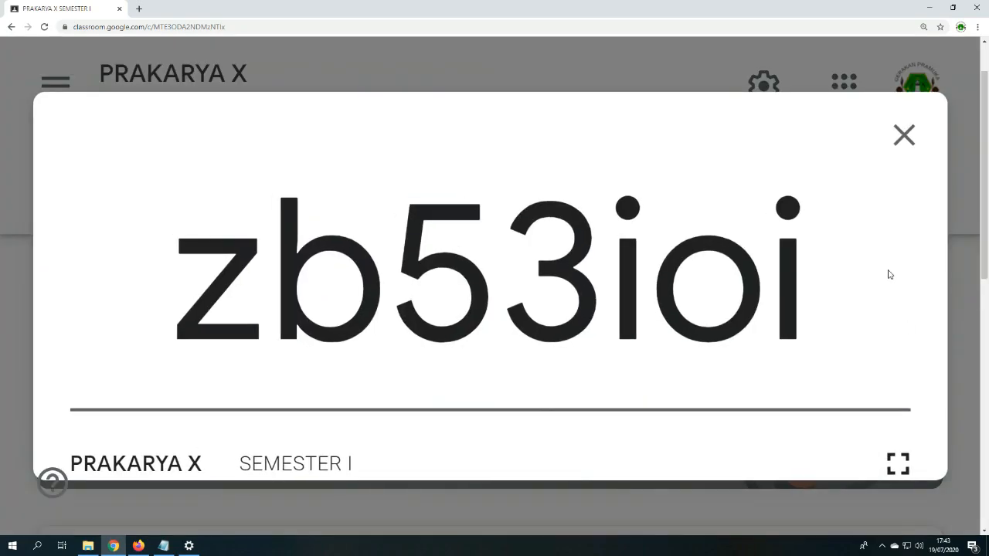
left_click_drag(808, 271, 302, 269)
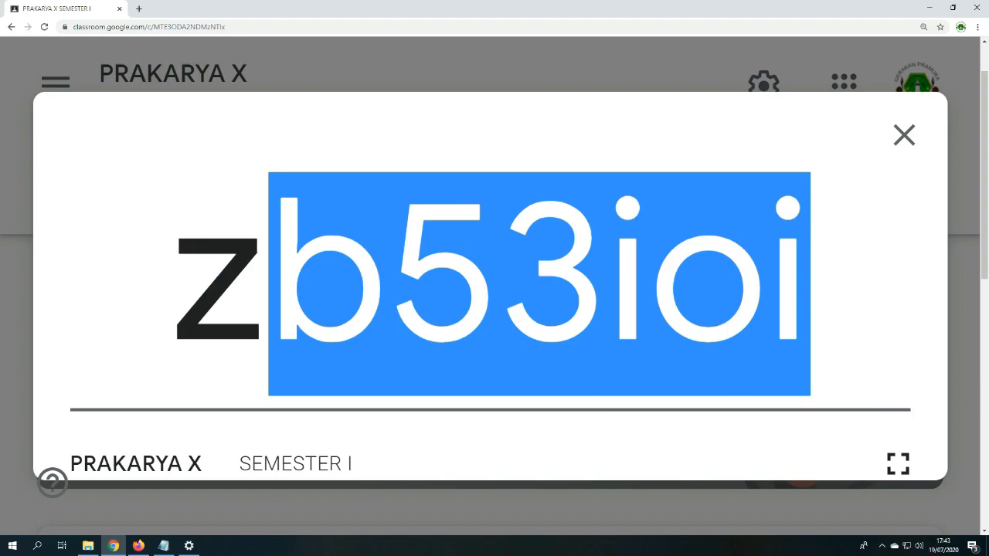
left_click(282, 282)
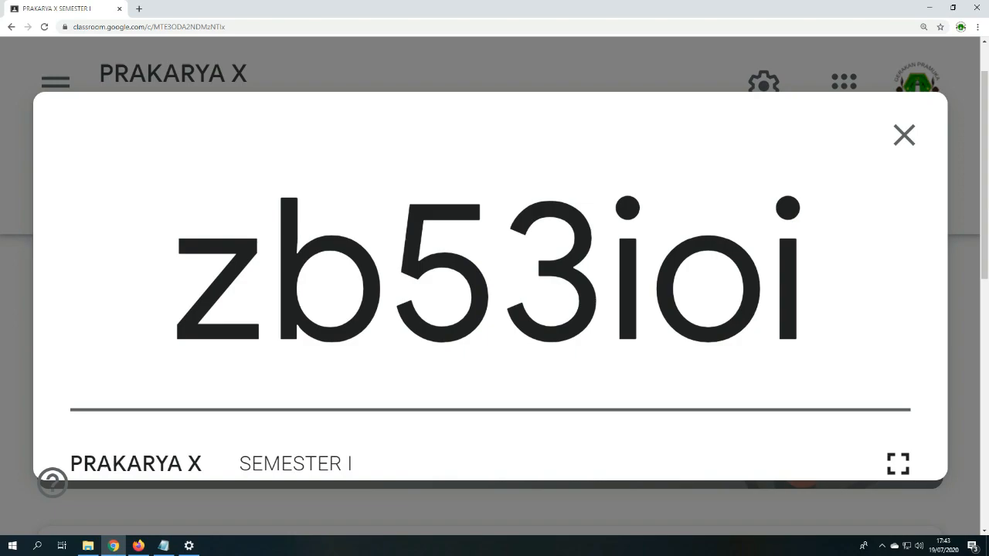
left_click_drag(795, 281, 197, 273)
right_click(197, 273)
left_click(266, 283)
left_click(898, 133)
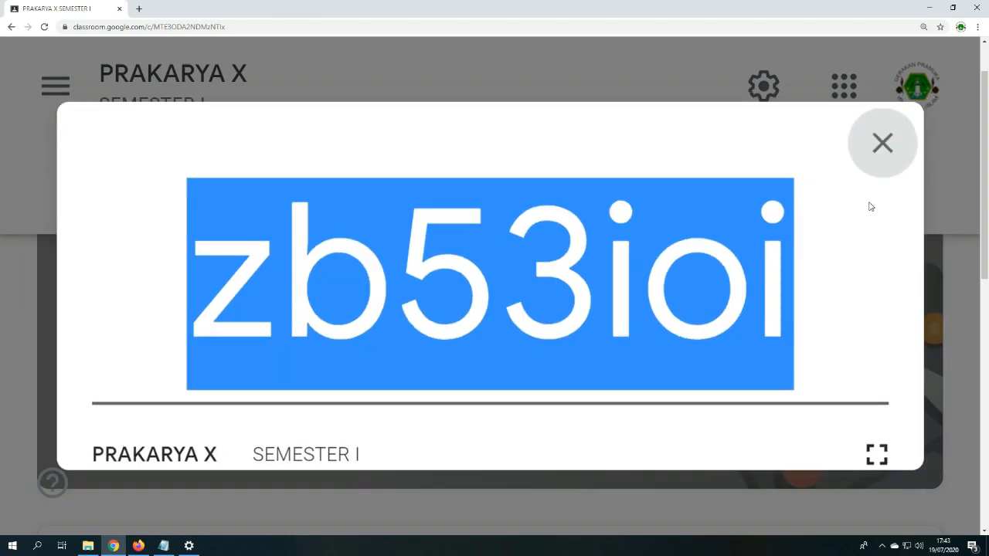
left_click(287, 371)
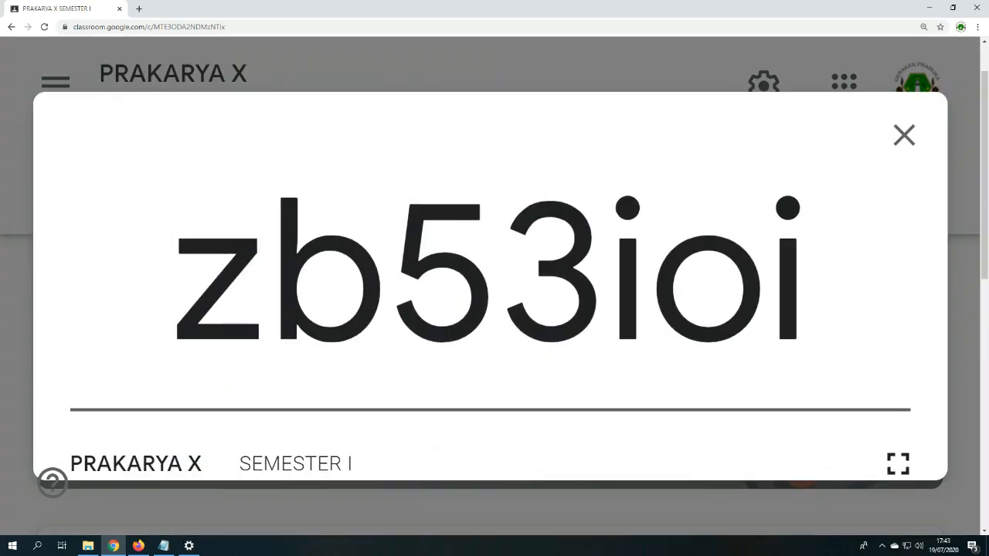
left_click(898, 136)
scroll(537, 287, "down", 2)
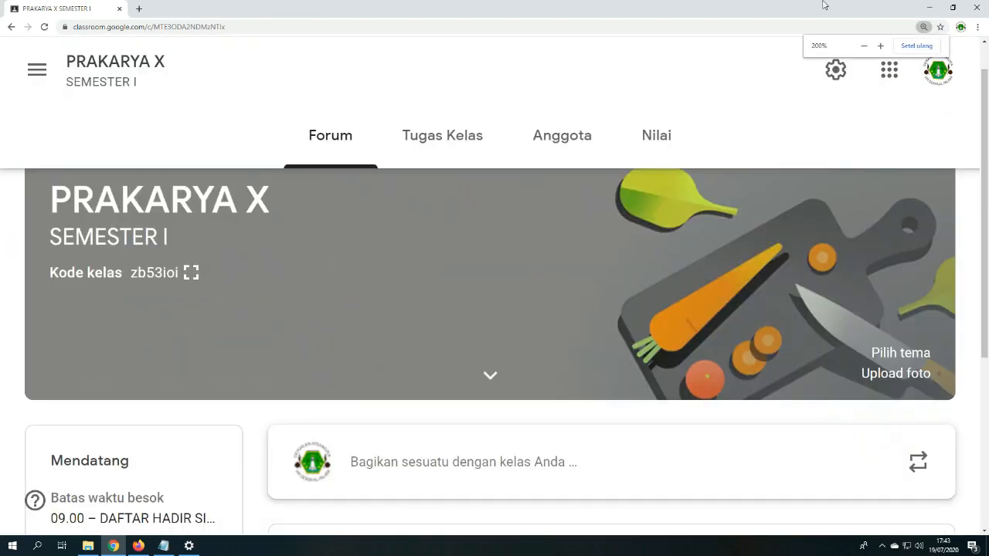
Step: Switch back to Firefox, paste the copied class code into the Class code field and join the class
left_click(929, 7)
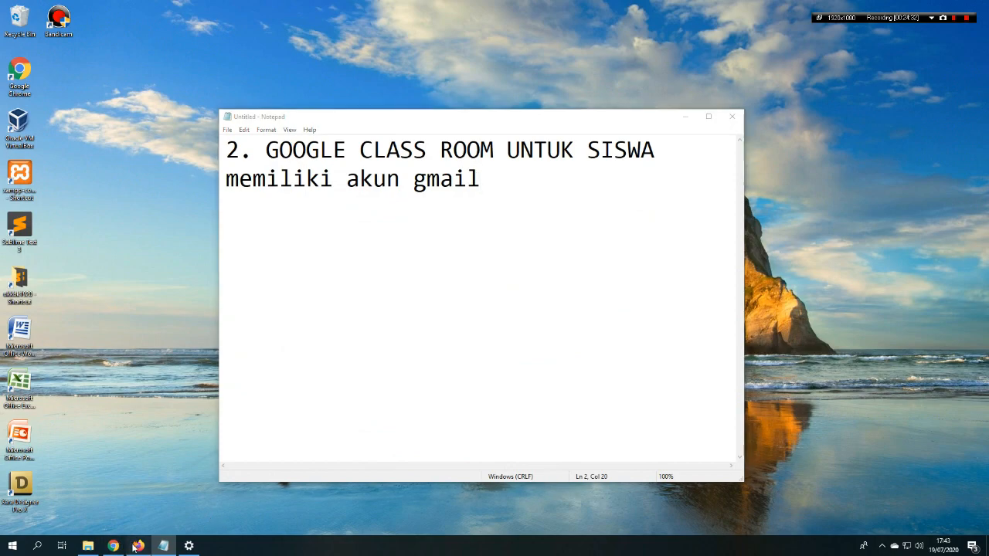
left_click(138, 545)
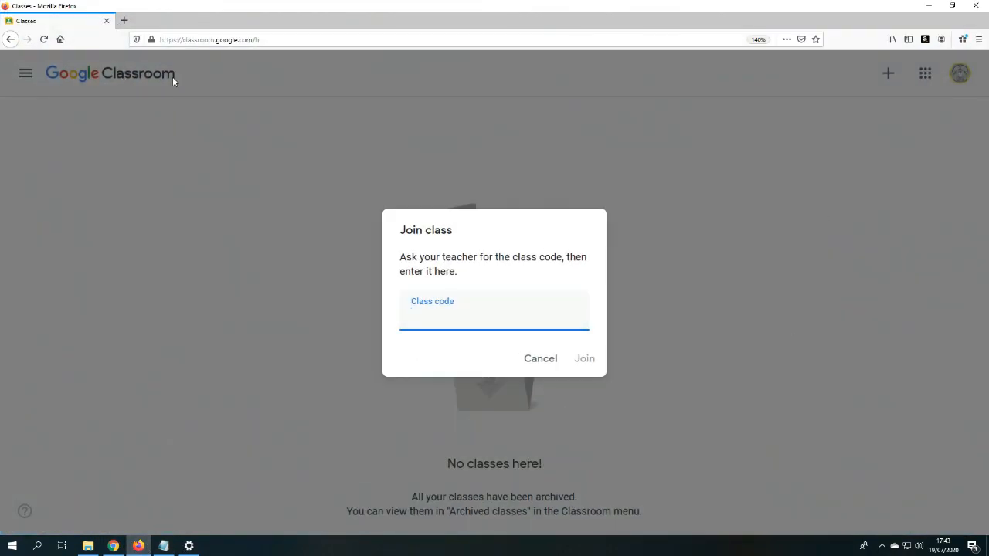
right_click(438, 319)
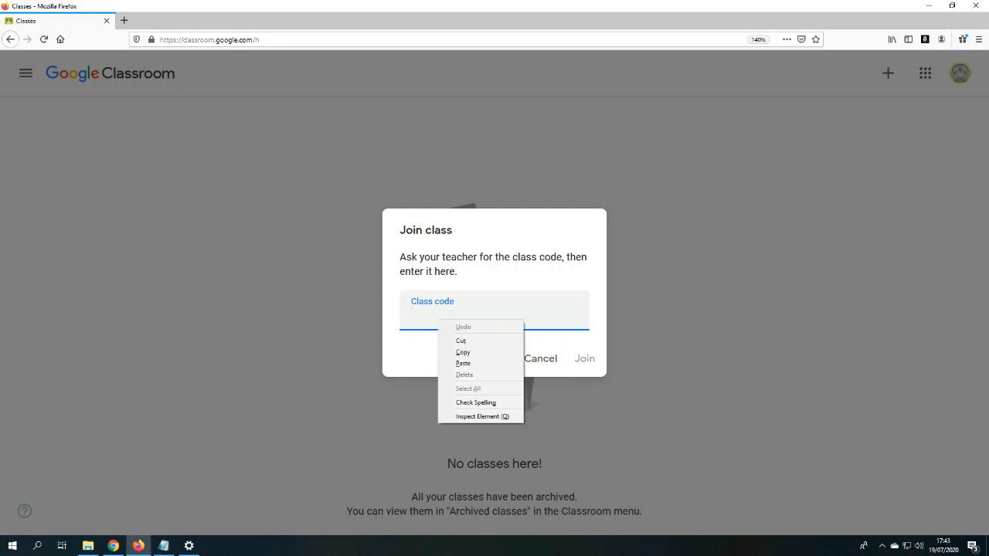
left_click(474, 363)
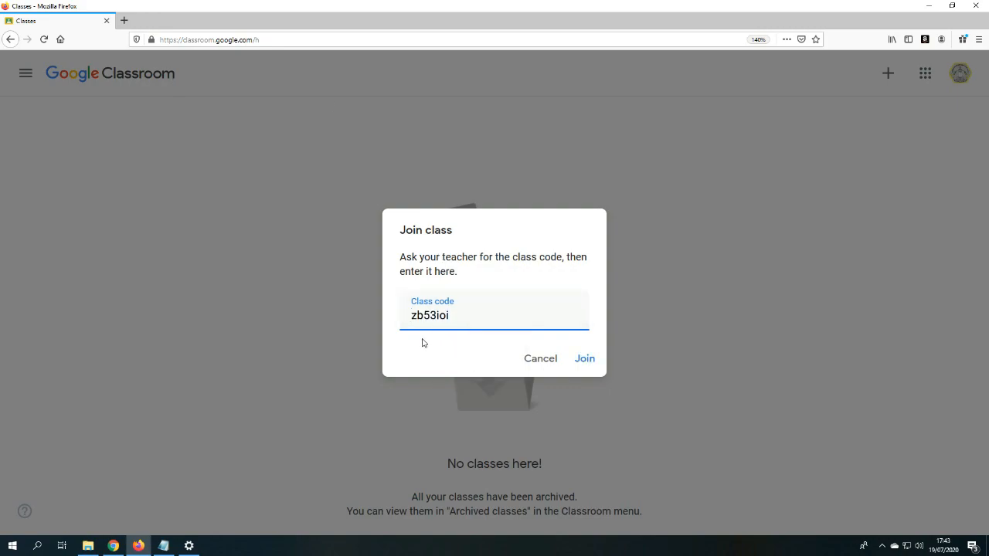
left_click(592, 366)
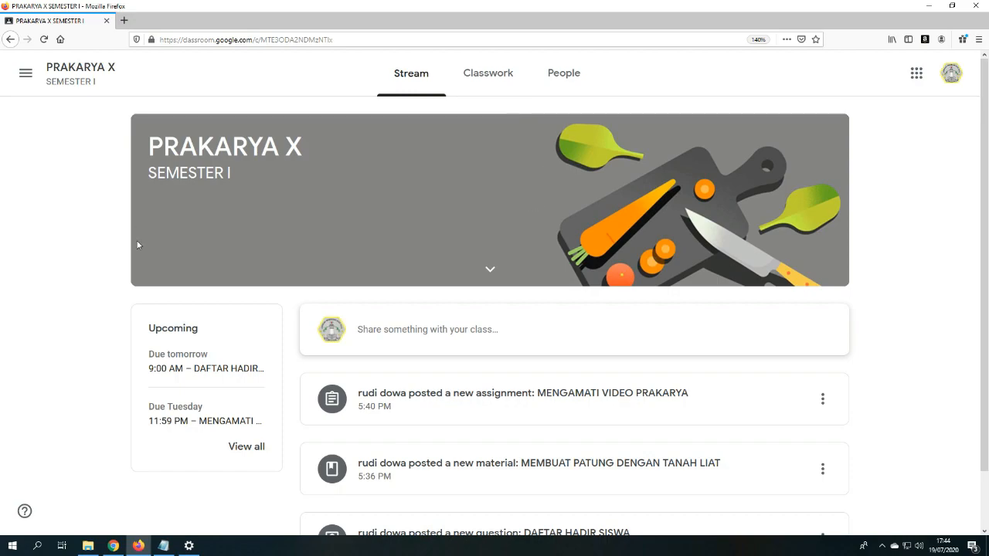
Step: Look over the joined PRAKARYA X class stream and open its Classwork page
left_click_drag(299, 157, 181, 153)
left_click(170, 152)
scroll(327, 360, "down", 2)
scroll(327, 358, "up", 2)
left_click(484, 73)
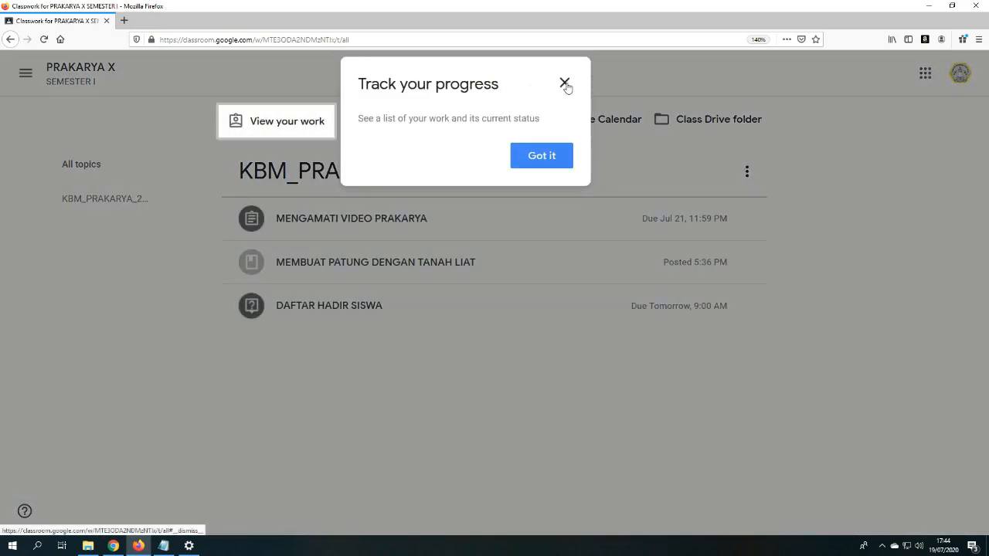
Step: Dismiss the progress-tracking tip and look over the classwork items under the KBM_PRAKARYA_20 JULI 2020 topic
left_click(564, 83)
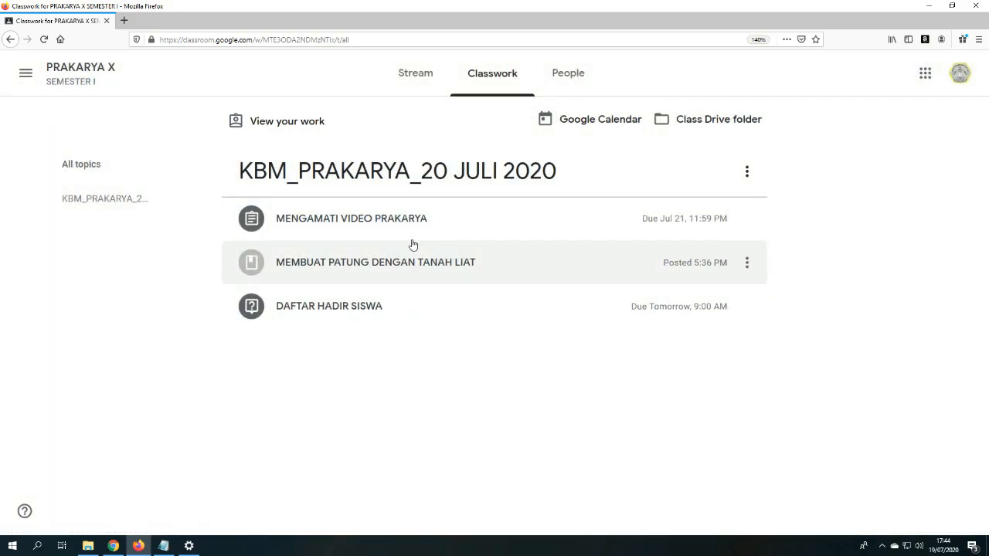
left_click_drag(274, 323, 209, 220)
left_click(777, 177)
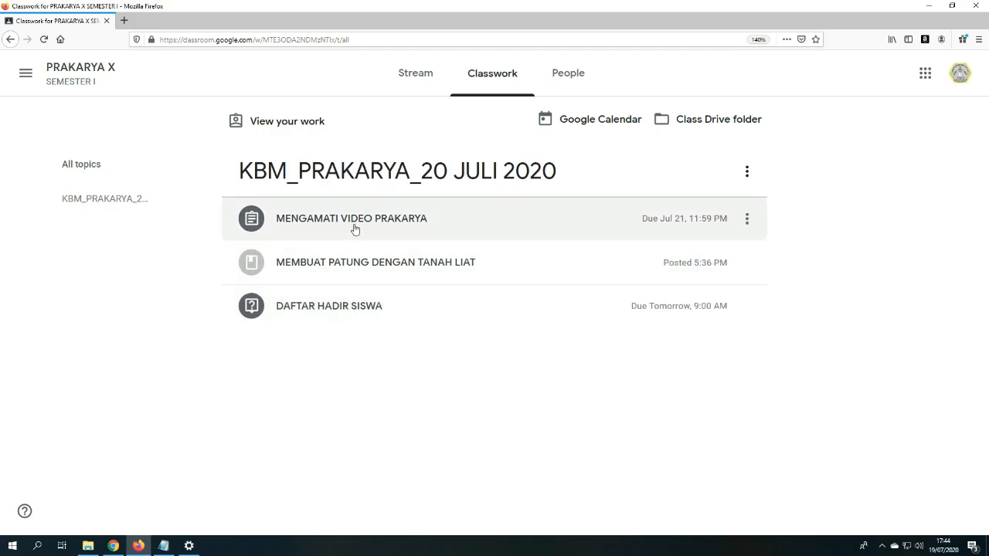
left_click_drag(427, 349, 237, 198)
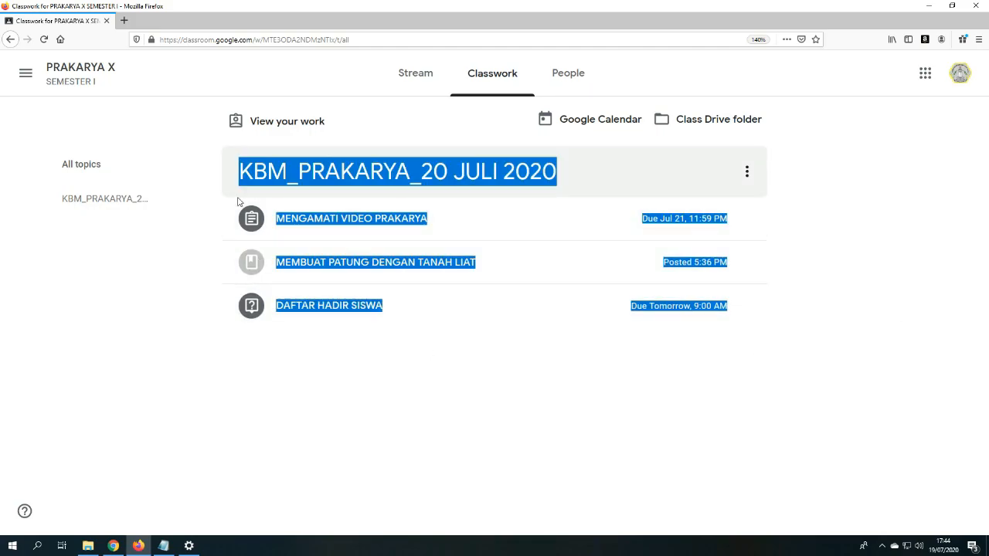
left_click(191, 230)
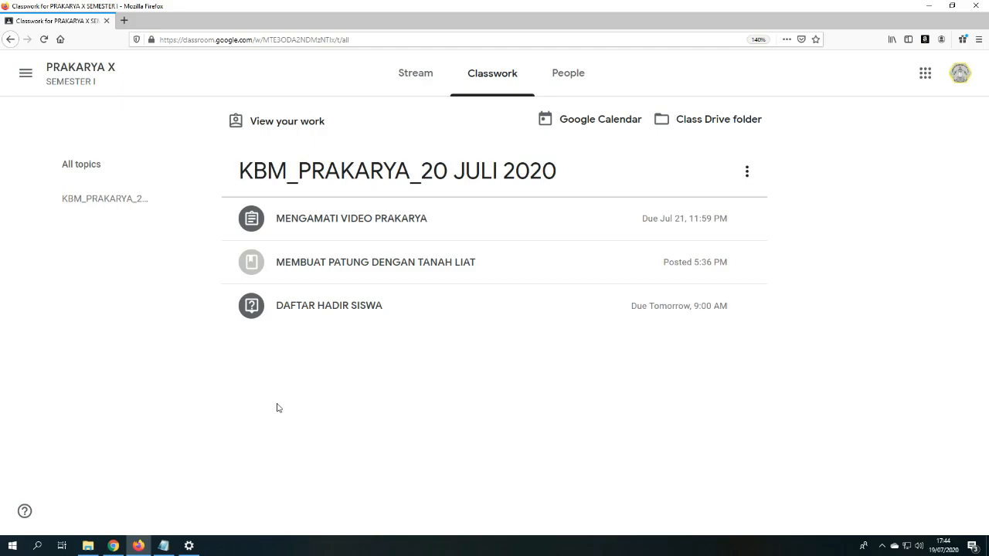
Step: Answer the DAFTAR HADIR SISWA attendance question with Hadir and turn in the answer
left_click(343, 309)
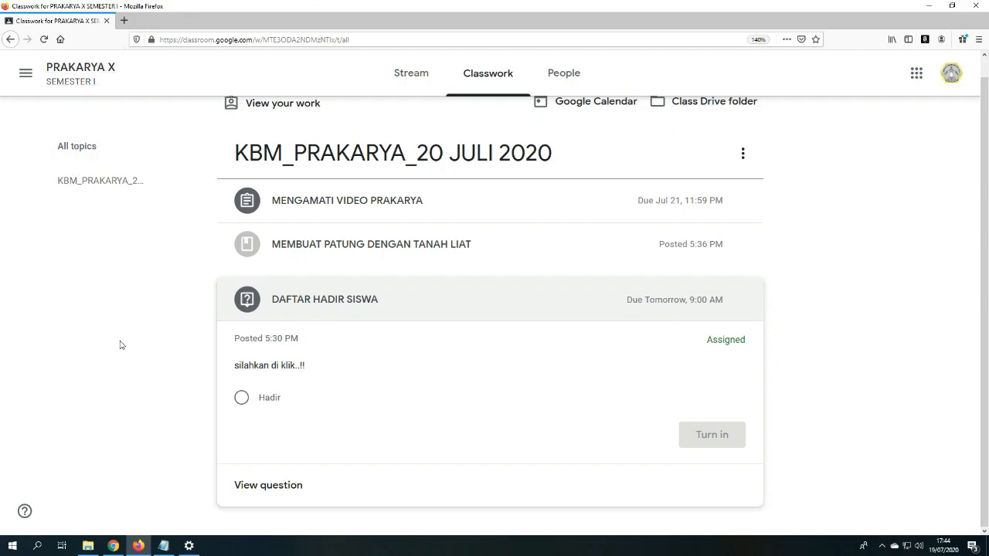
left_click(242, 398)
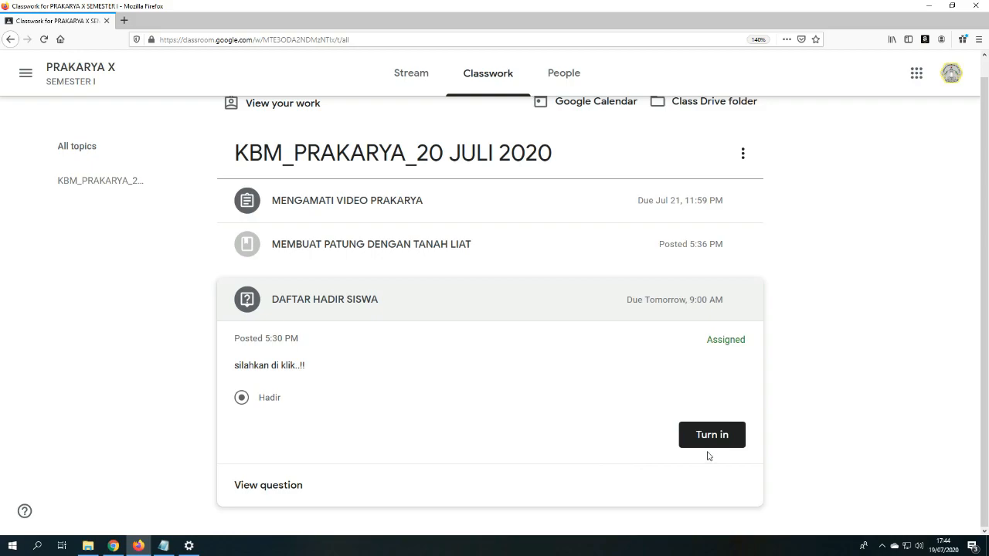
left_click(712, 435)
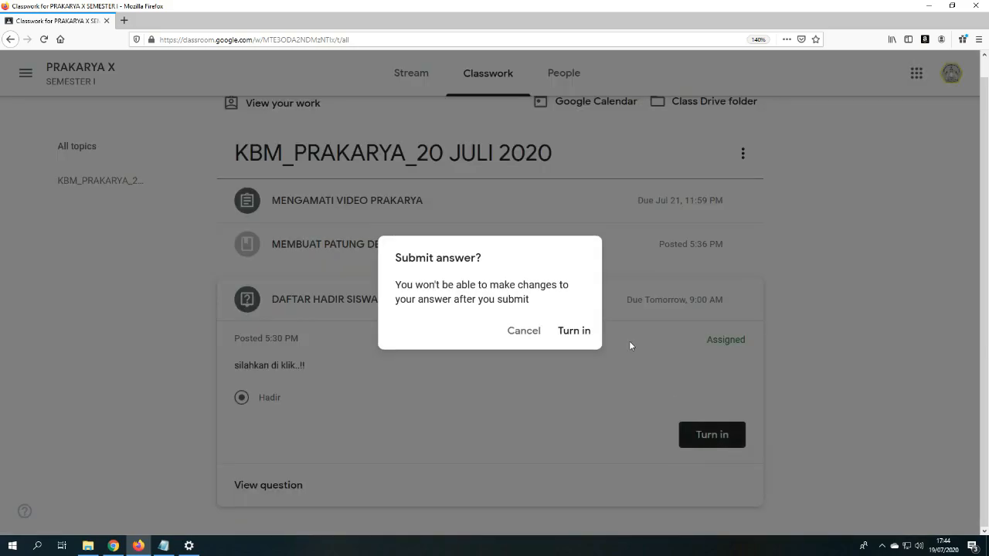
left_click(572, 331)
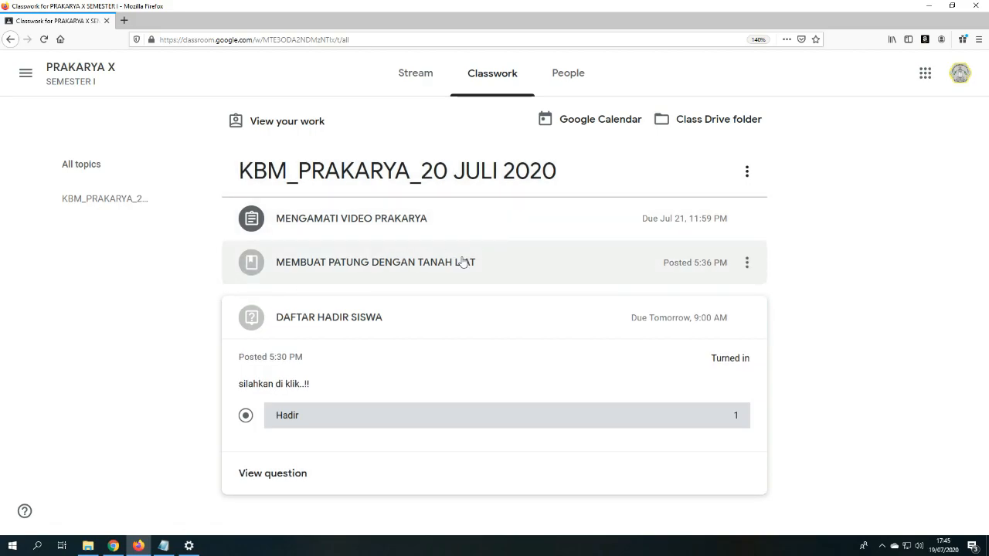
Step: Open the full page of the MEMBUAT PATUNG DENGAN TANAH LIAT material and enlarge it to 190%
left_click(382, 264)
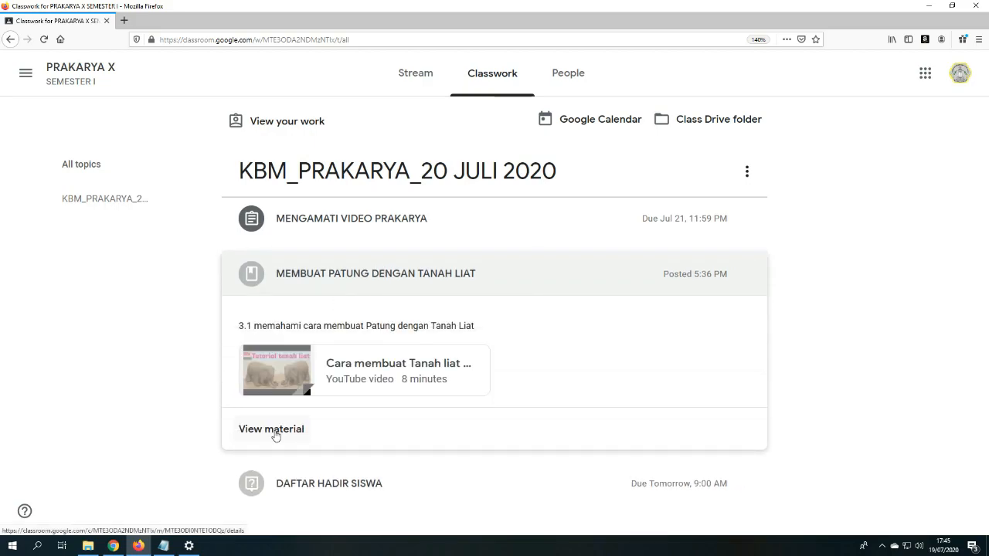
left_click(270, 438)
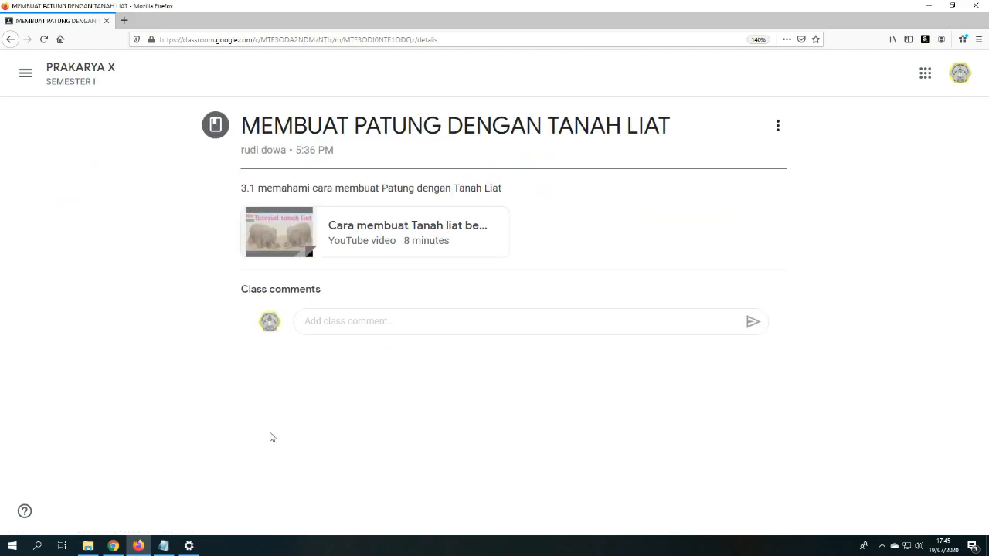
left_click_drag(267, 188, 545, 181)
key("ctrl+plus")
key("ctrl+plus")
key("ctrl+plus")
Step: Highlight the clay sculpture material's title and its 3.1 description line to read them
left_click(175, 231)
left_click_drag(152, 237, 248, 235)
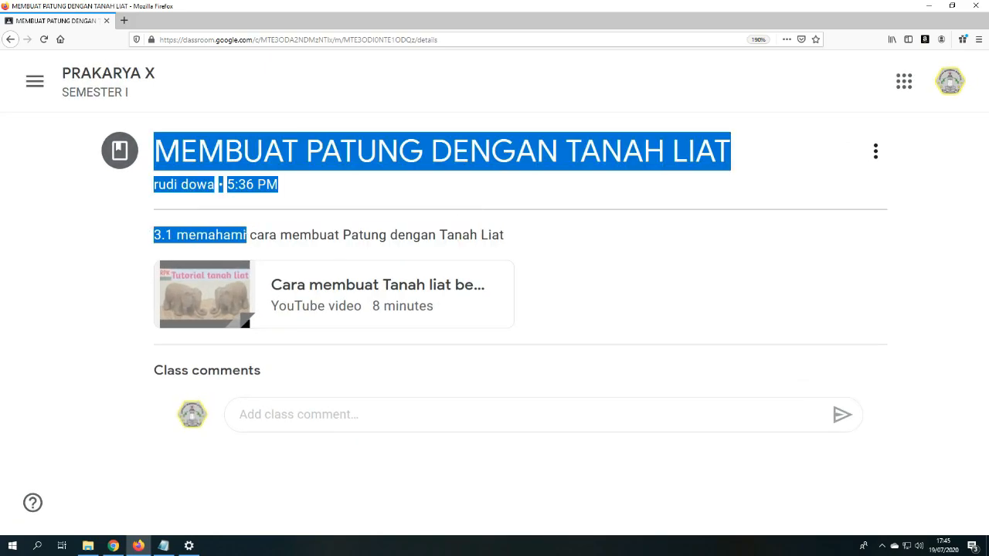
left_click(247, 235)
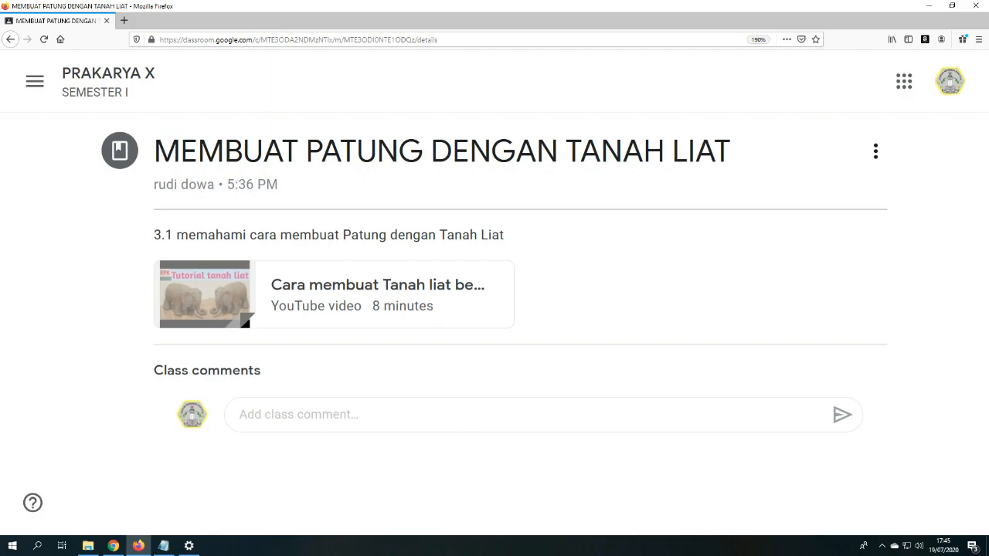
left_click_drag(180, 151, 756, 142)
left_click(189, 219)
left_click_drag(176, 235, 554, 237)
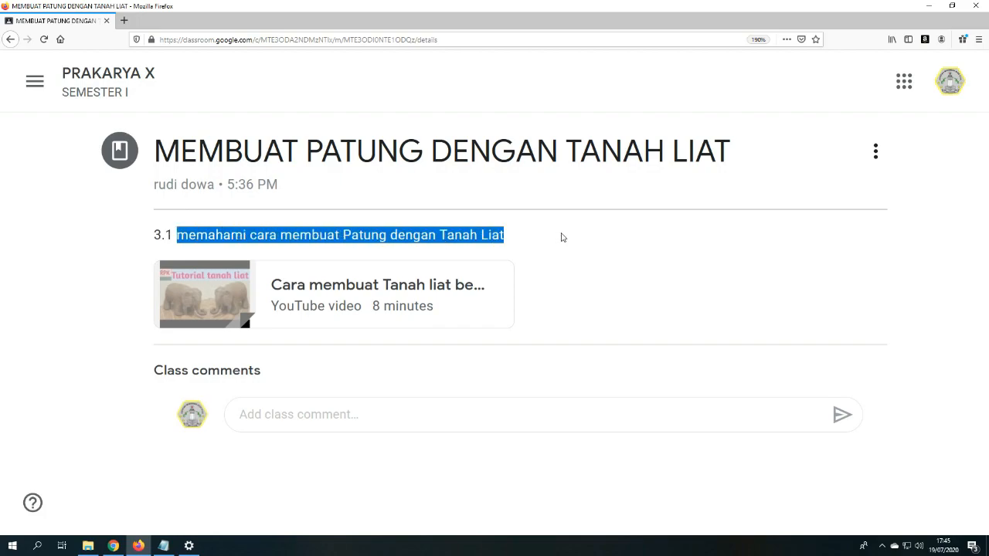
left_click(562, 237)
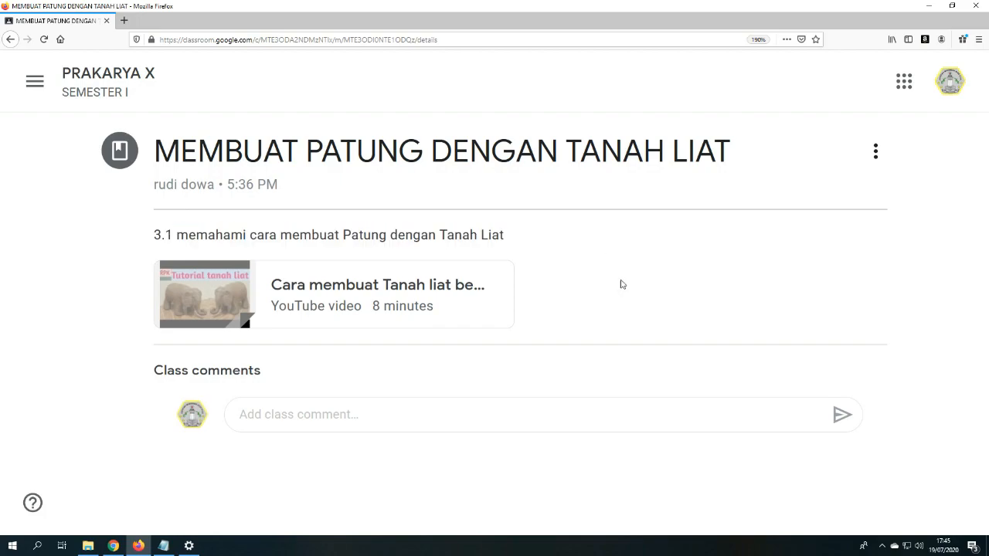
Step: Preview the attached clay tutorial video, skip close to its end and close the player
left_click(356, 294)
left_click(498, 295)
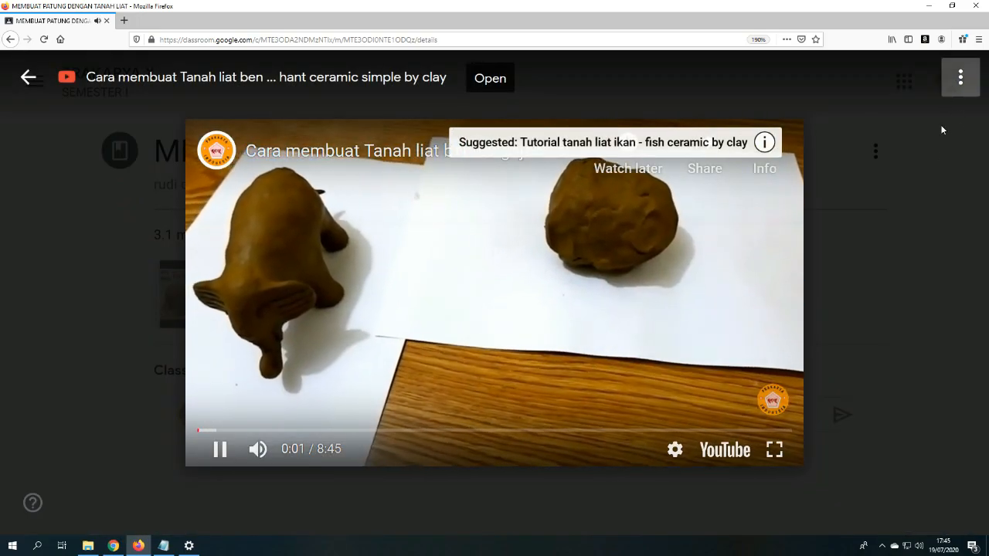
left_click(781, 430)
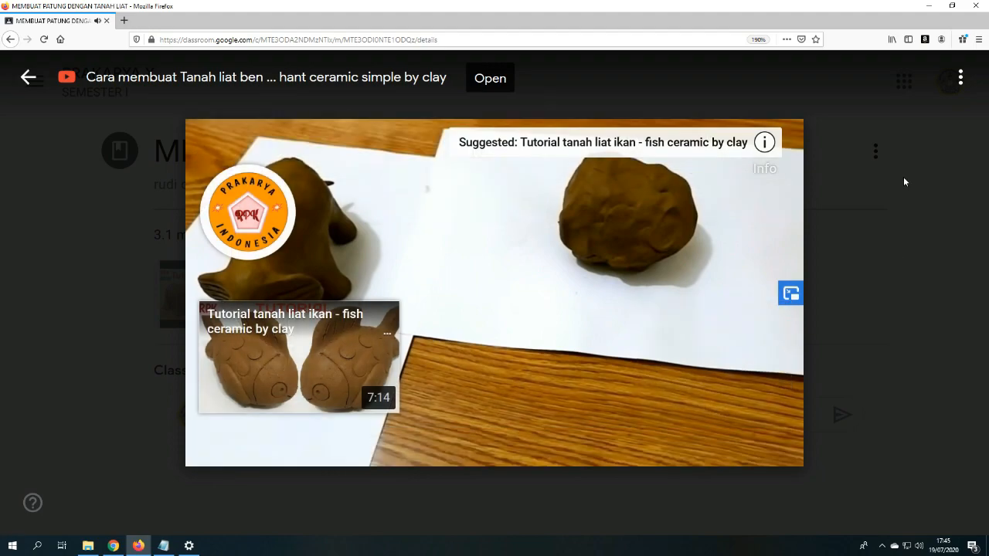
left_click(903, 176)
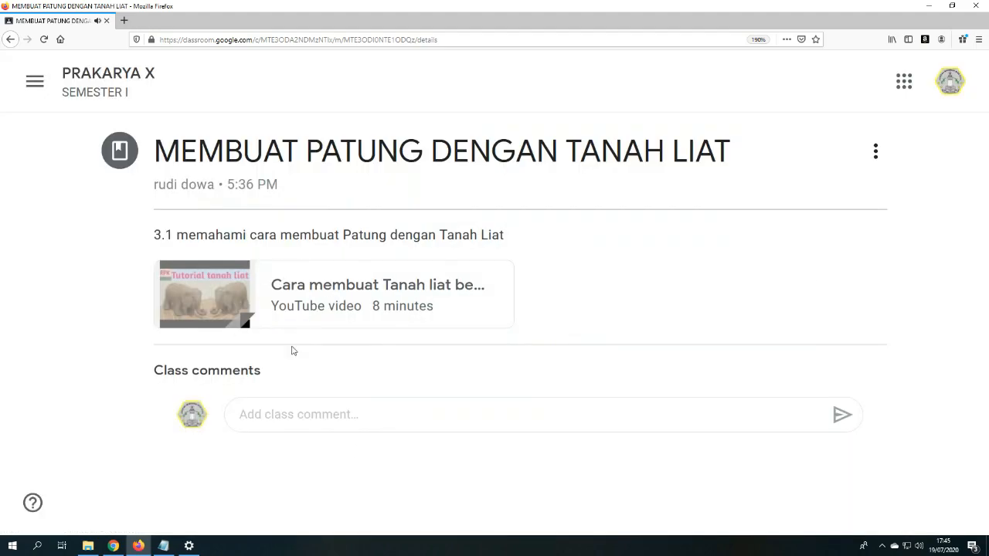
Step: Post the class comment "Videonya bagus pak" on the clay sculpture material
left_click(287, 415)
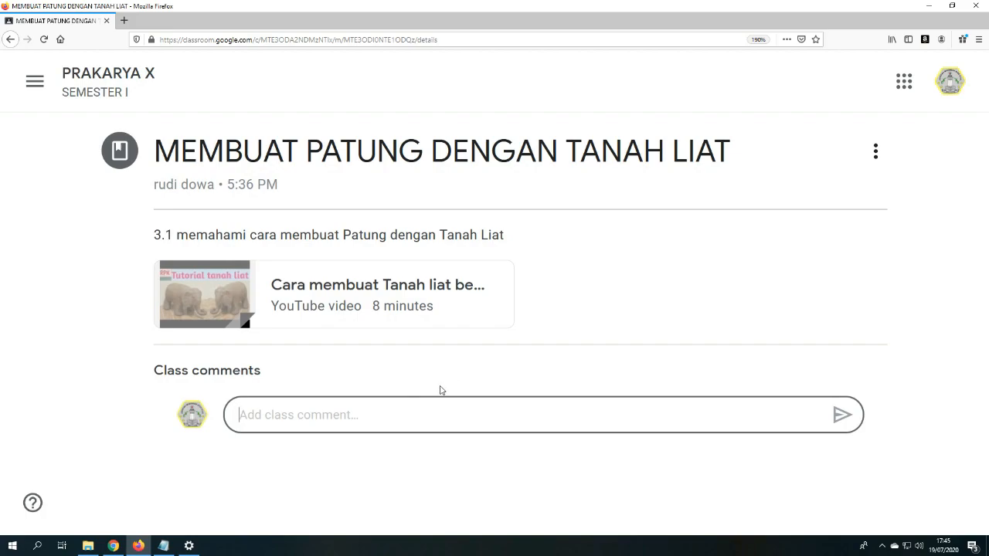
type("Videonya bagus")
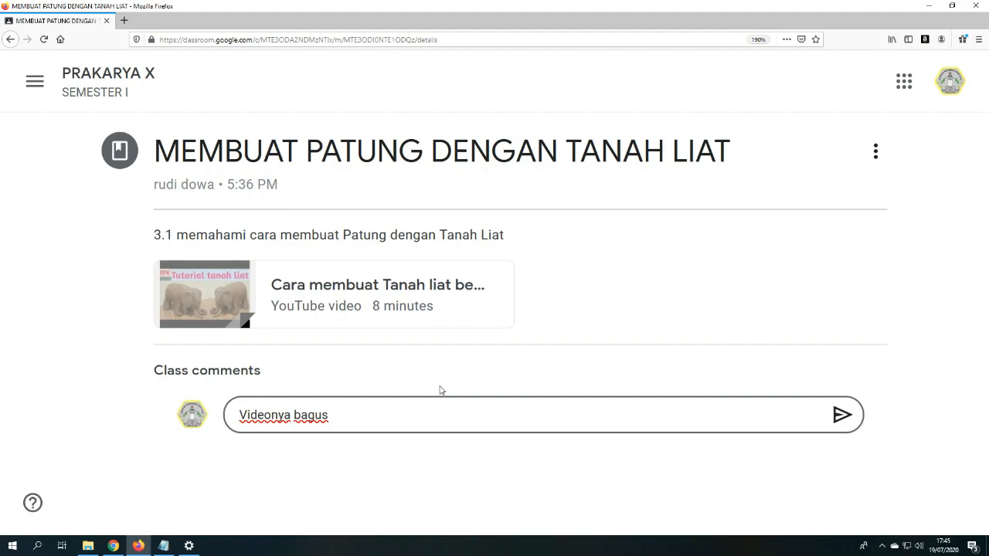
type(" pak")
left_click(842, 415)
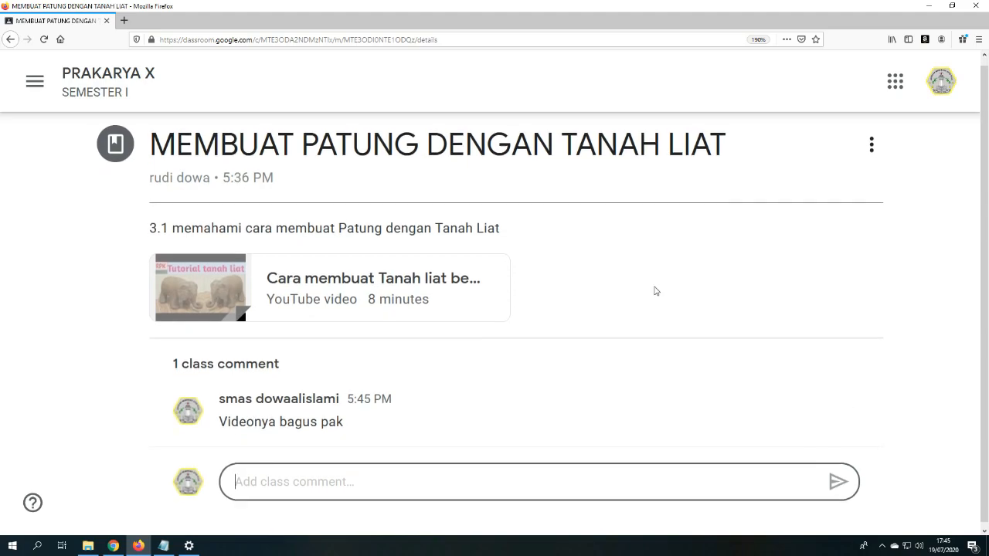
Step: Reduce the page zoom to 170%, return to the PRAKARYA X class and open its Classwork page
scroll(523, 402, "up", 2)
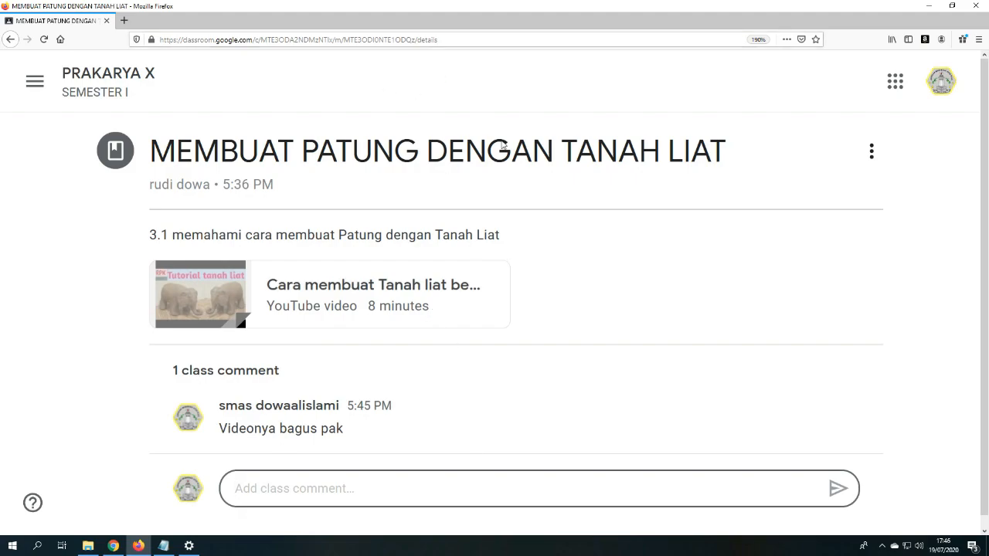
key("ctrl+minus")
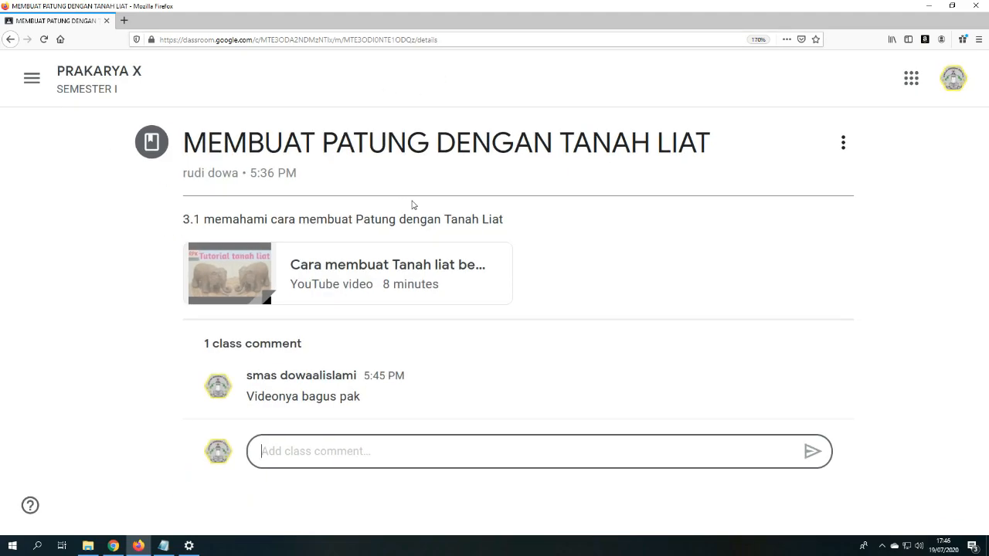
left_click(30, 75)
left_click(93, 275)
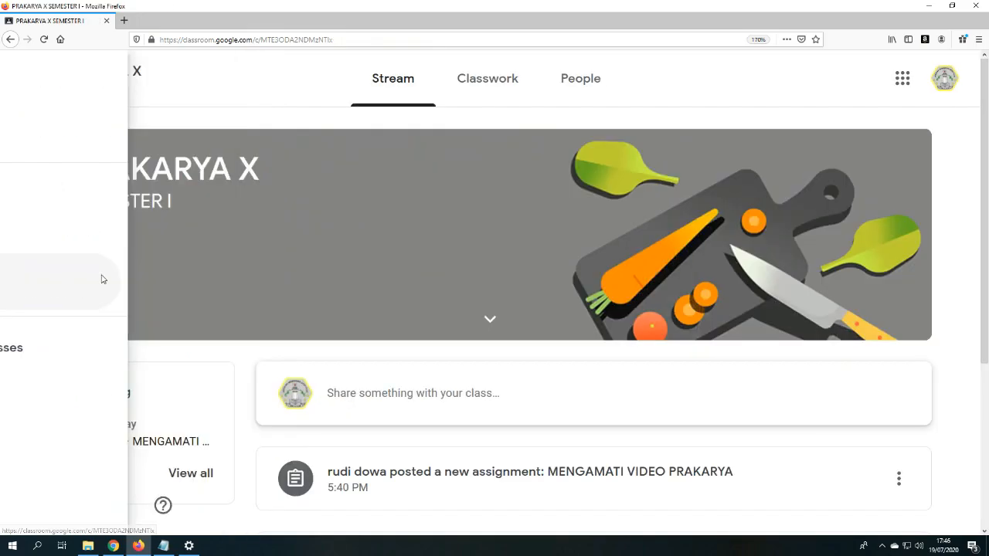
scroll(541, 224, "down", 3)
scroll(493, 193, "up", 3)
left_click(502, 83)
scroll(662, 258, "down", 2)
scroll(664, 256, "up", 2)
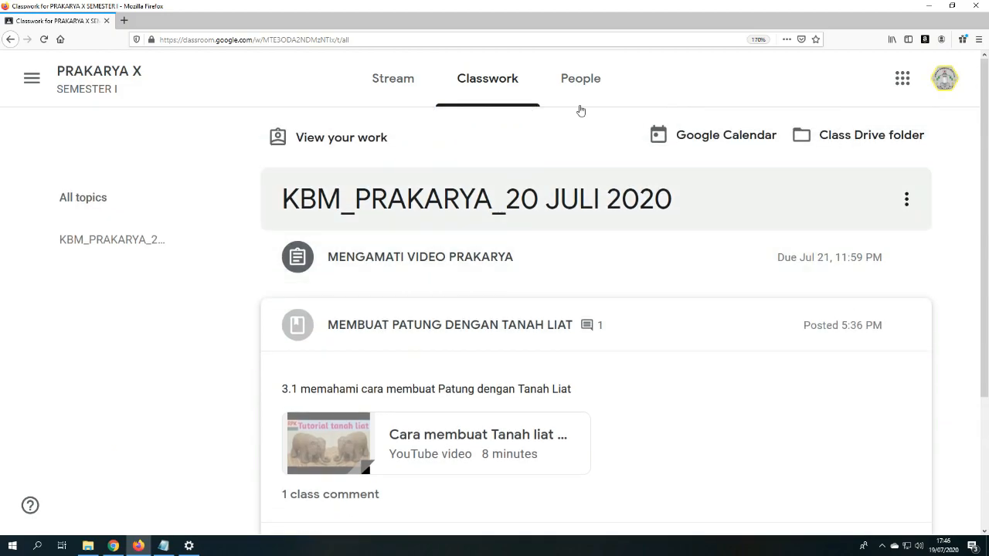
Step: Open the full MENGAMATI VIDEO PRAKARYA assignment page and dismiss the private comments tip
left_click(435, 260)
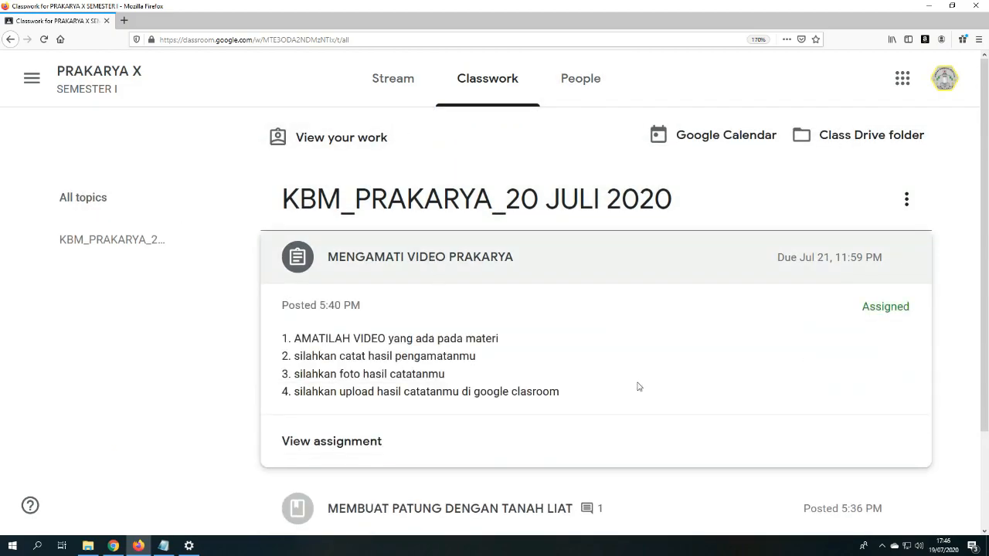
left_click(358, 452)
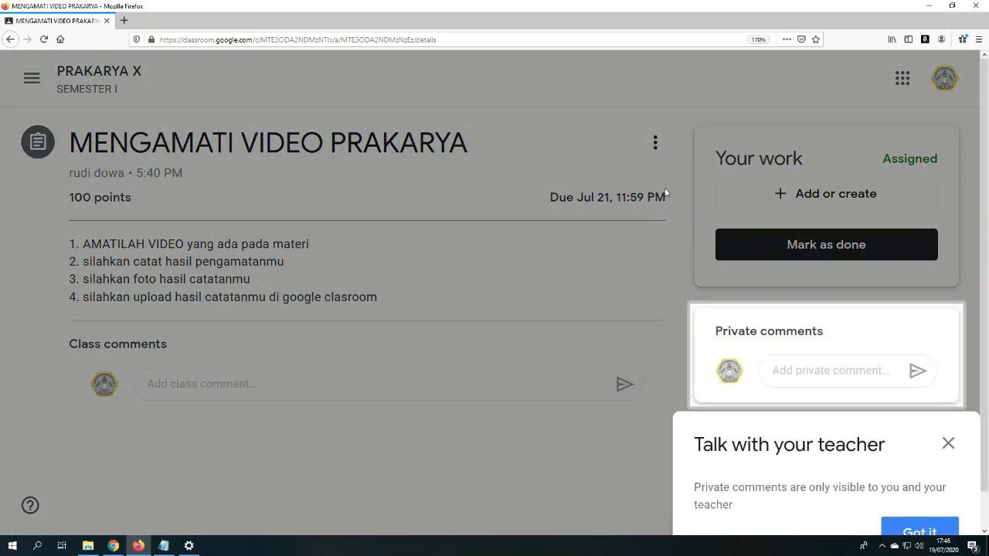
left_click(195, 150)
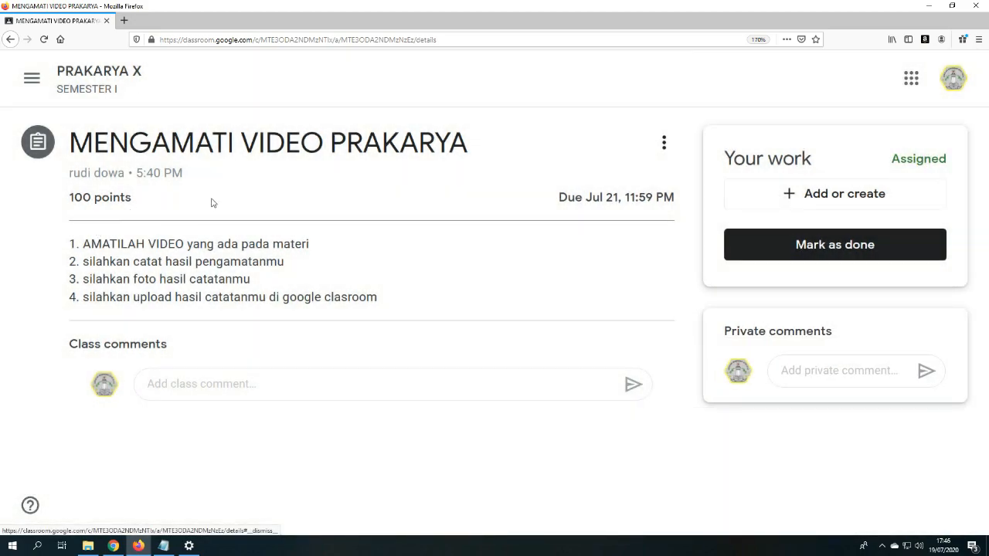
Step: Highlight the assignment's title and each of its four instructions in turn to read them
left_click_drag(151, 142, 449, 142)
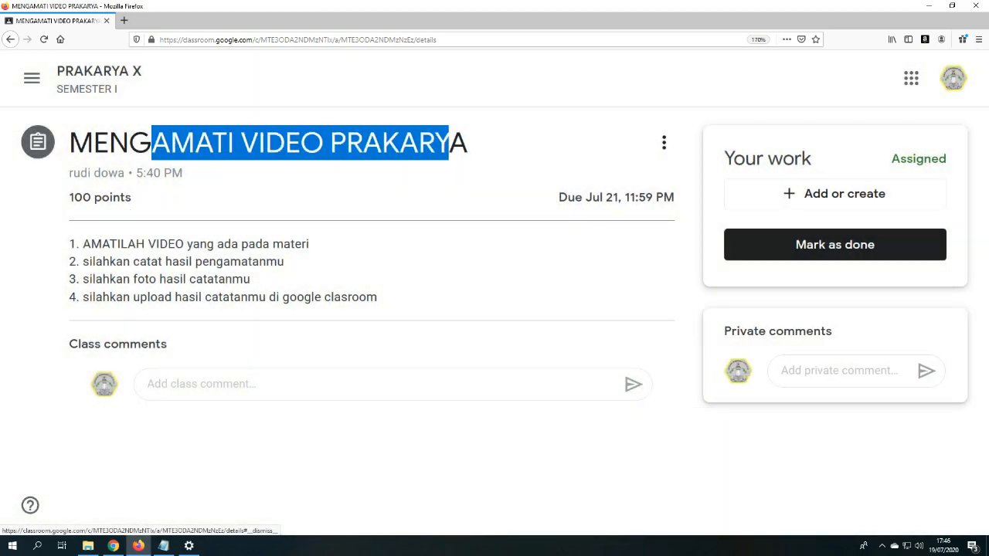
left_click(23, 219)
left_click_drag(71, 244, 325, 249)
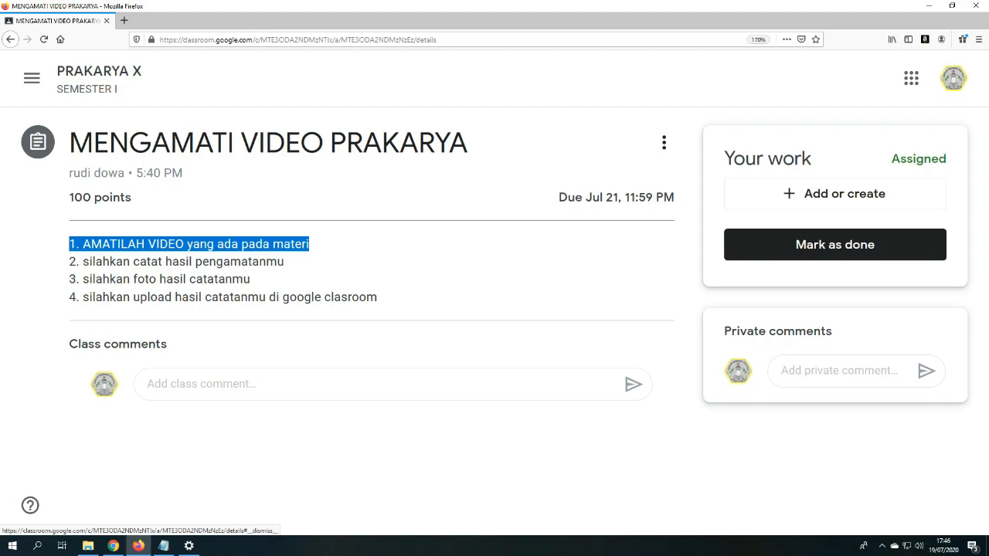
left_click(242, 274)
left_click_drag(82, 261, 305, 265)
left_click(306, 265)
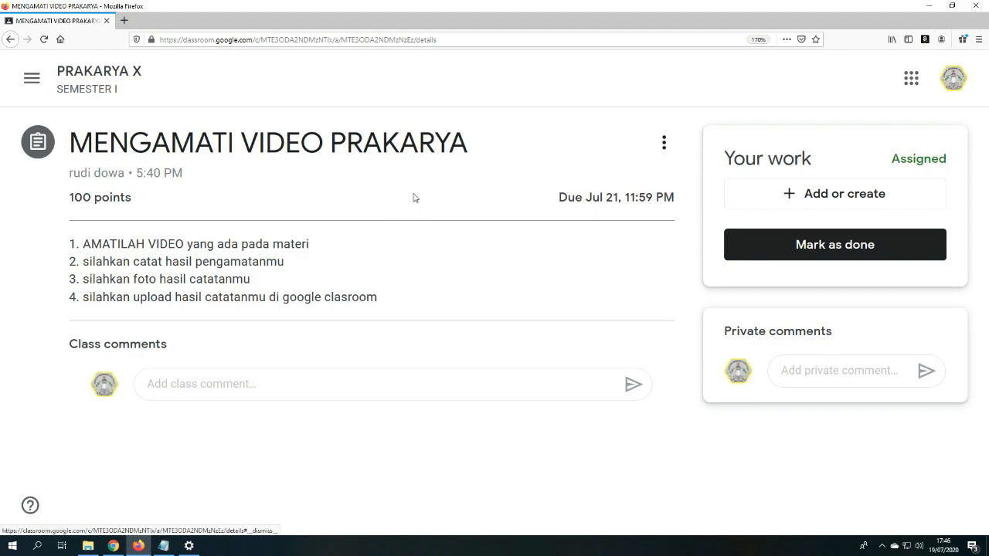
left_click_drag(110, 278, 233, 279)
left_click_drag(103, 297, 377, 297)
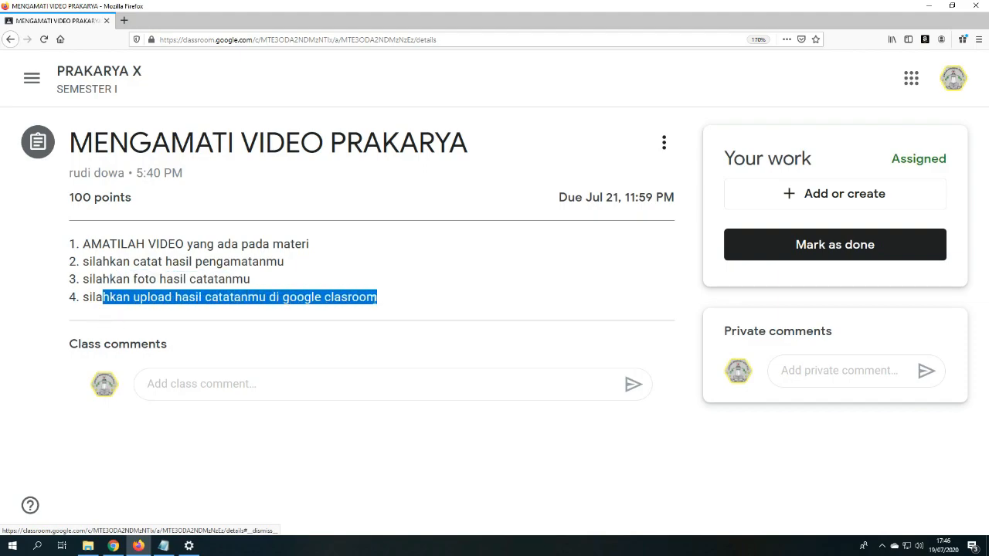
left_click(377, 296)
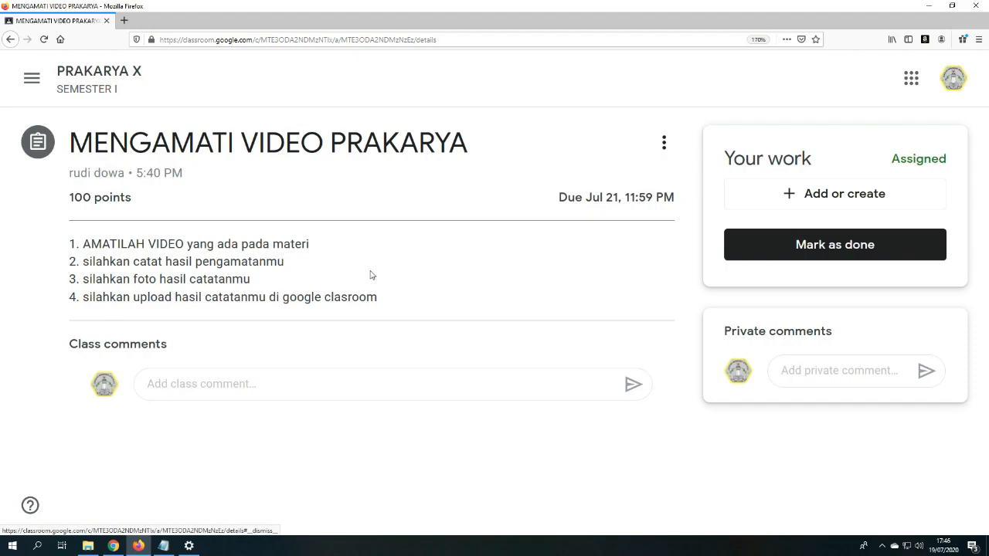
Step: Highlight the whole instruction list, then only the fourth instruction about uploading the notes
left_click_drag(324, 312, 71, 245)
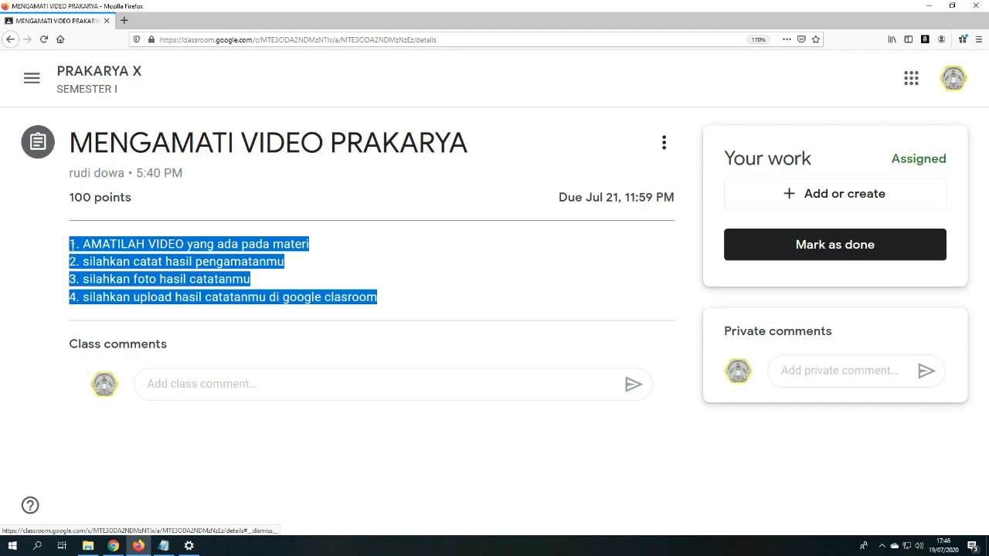
double_click(73, 246)
left_click(72, 245)
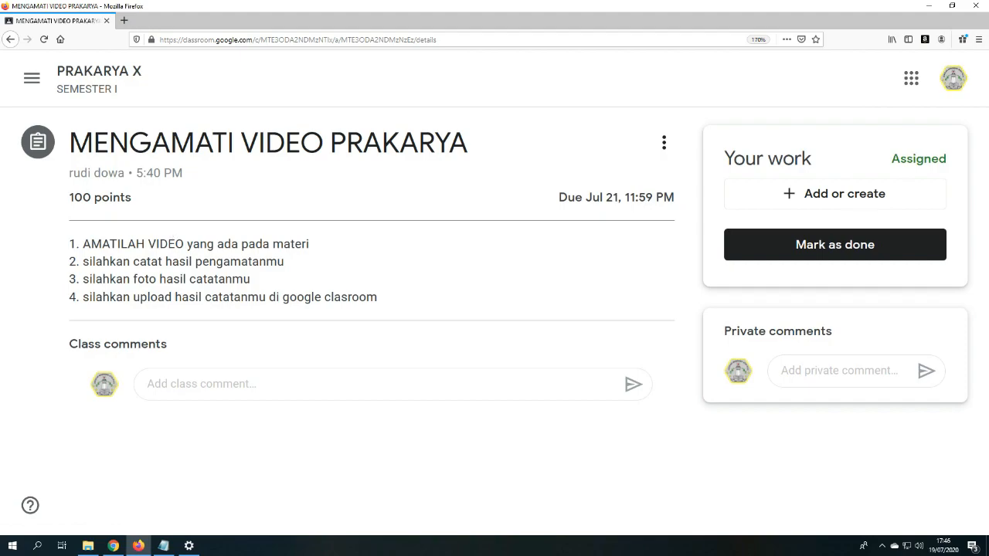
left_click_drag(103, 298, 388, 301)
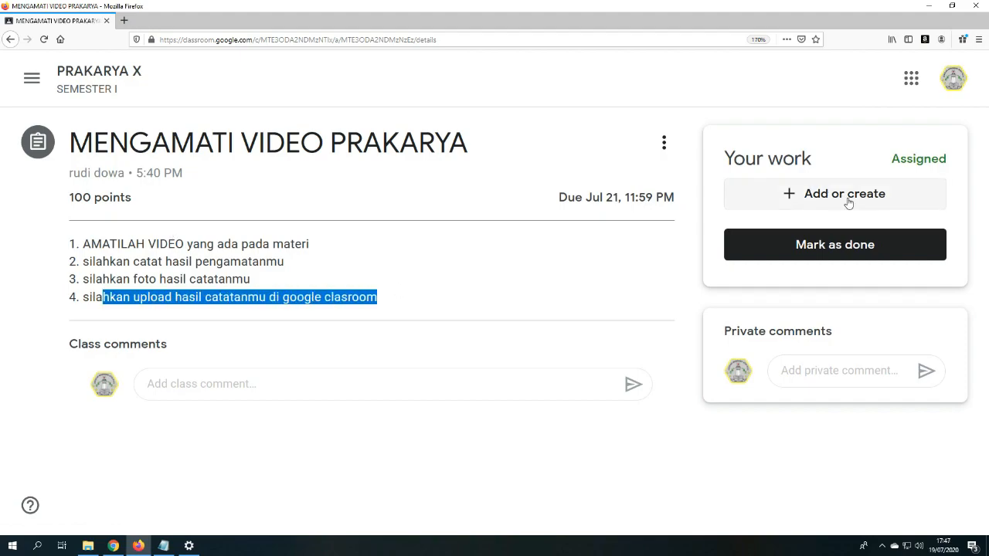
Step: Upload notif.PNG from the device's Pictures folder as the work for MENGAMATI VIDEO PRAKARYA and turn it in
left_click(781, 195)
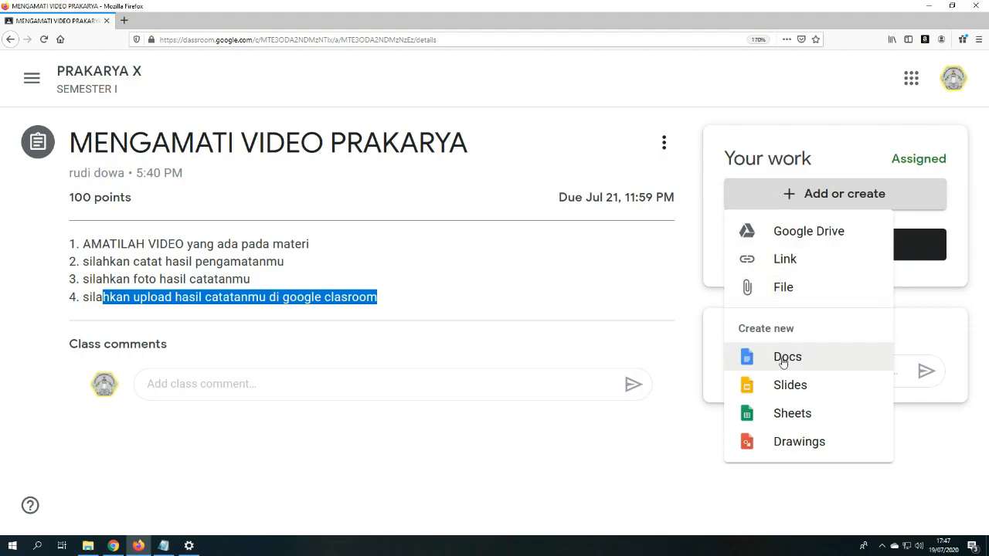
left_click(809, 293)
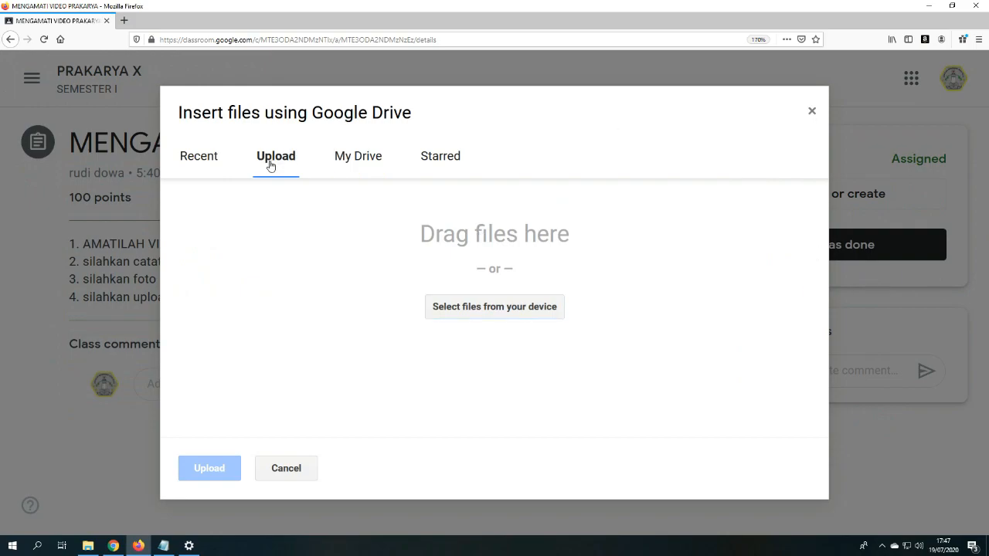
left_click(530, 308)
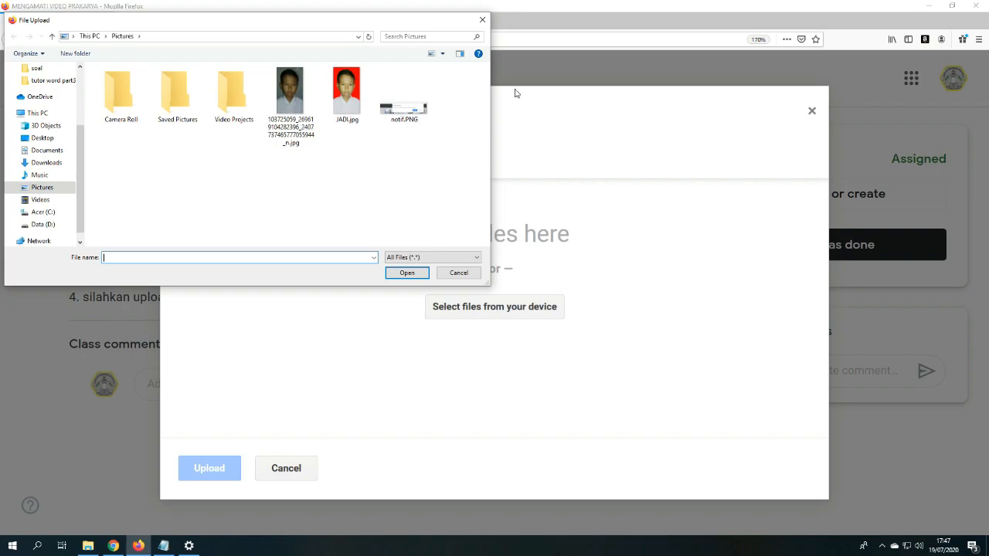
left_click(420, 111)
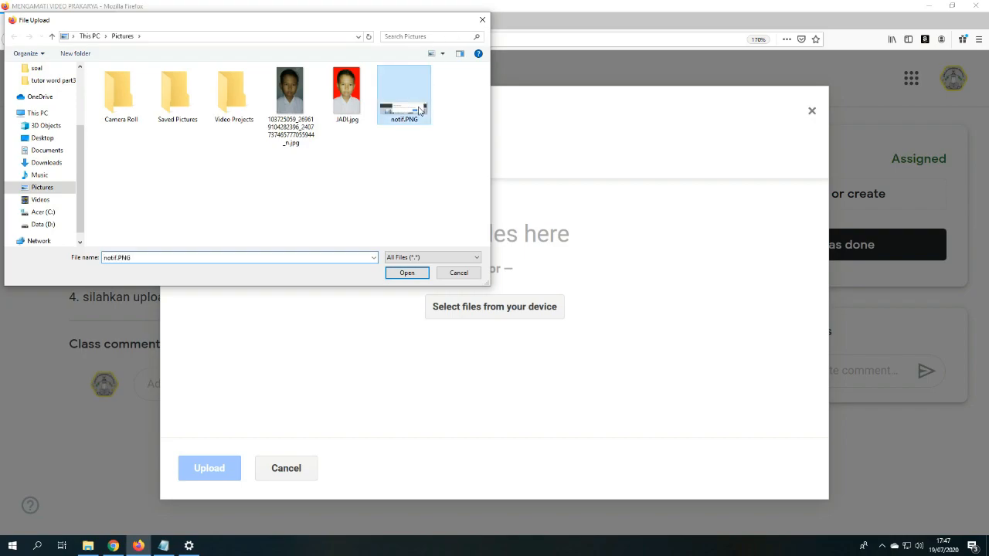
left_click(407, 272)
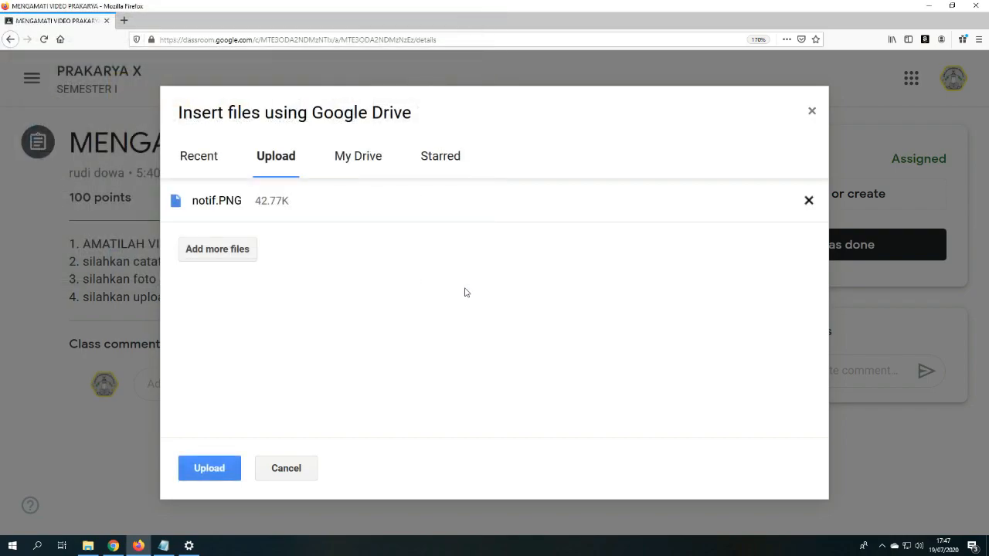
left_click(201, 469)
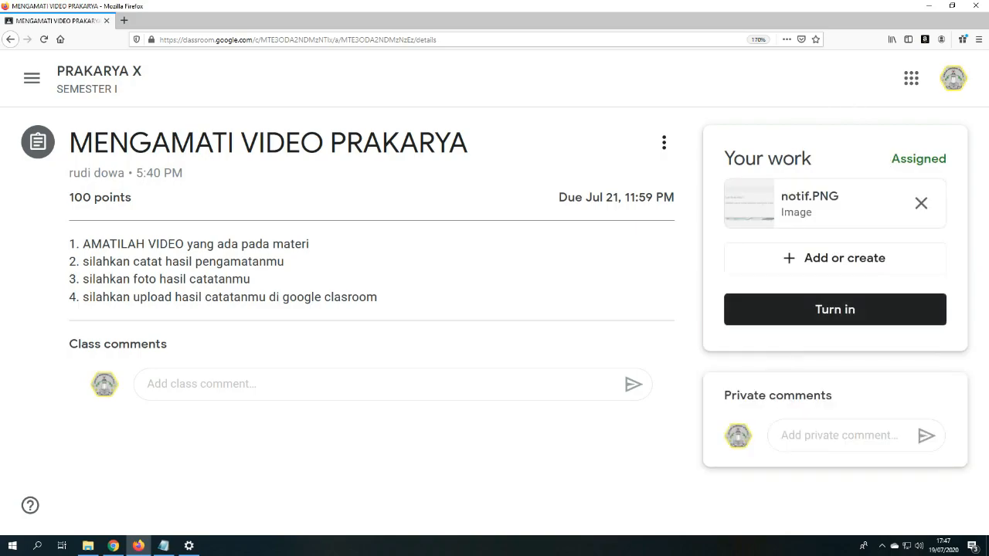
left_click(815, 316)
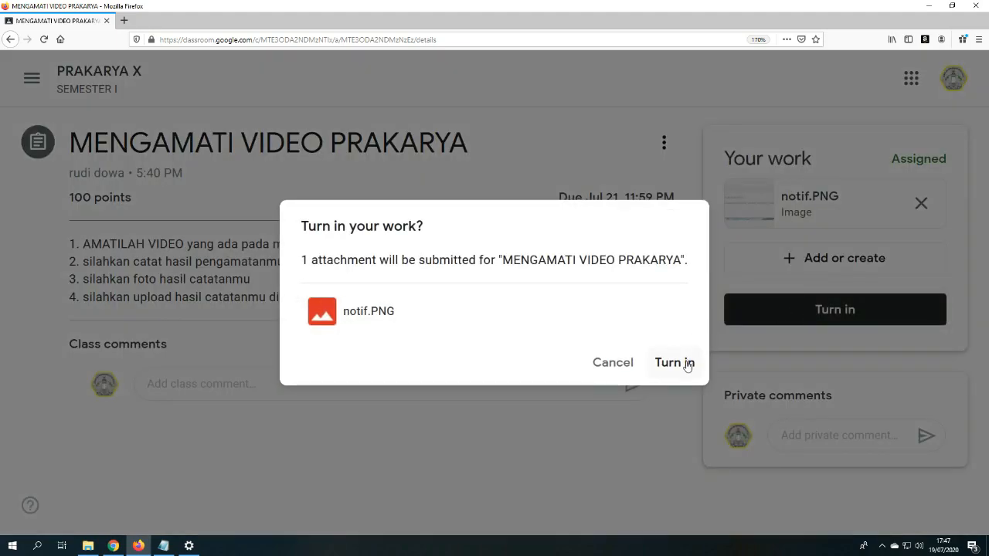
left_click(687, 363)
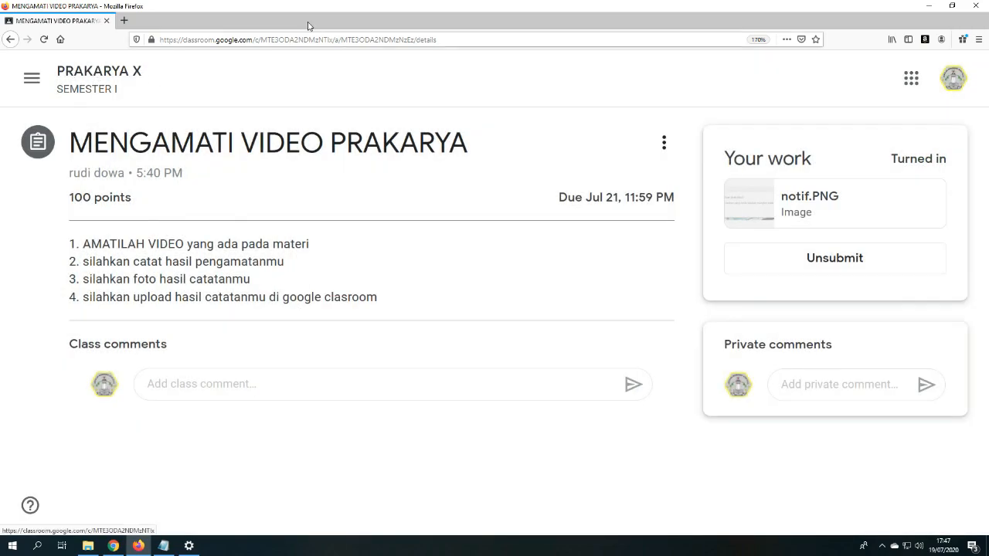
Step: Review the class stream and the assignment's entry on the Classwork page, then return to the PRAKARYA X stream
left_click(93, 70)
scroll(634, 255, "down", 3)
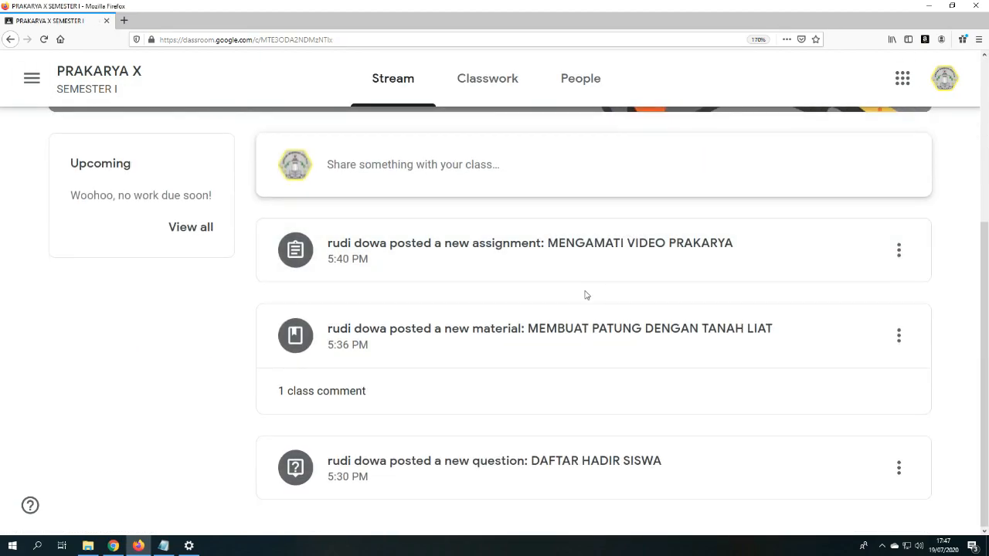
scroll(525, 278, "up", 3)
left_click(489, 103)
scroll(479, 375, "down", 2)
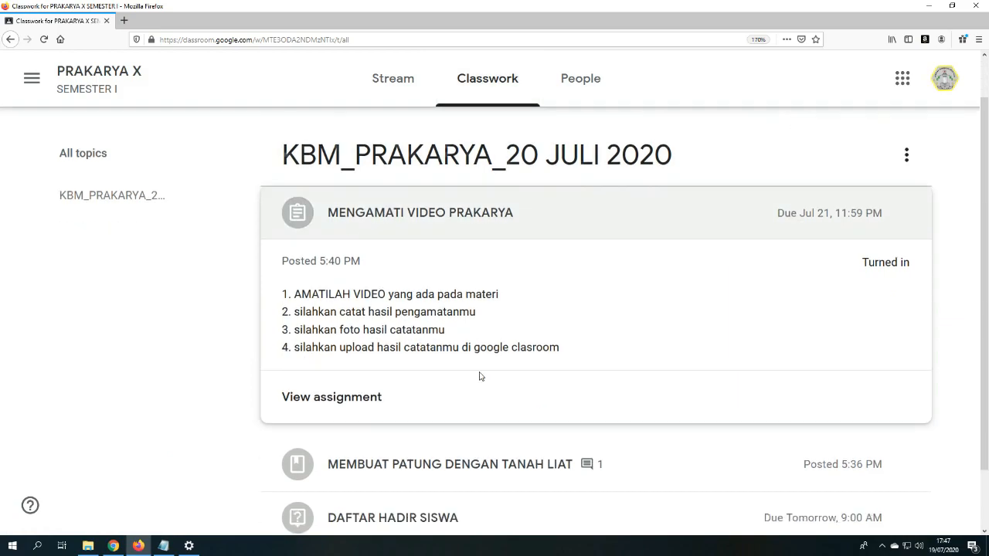
scroll(641, 371, "up", 2)
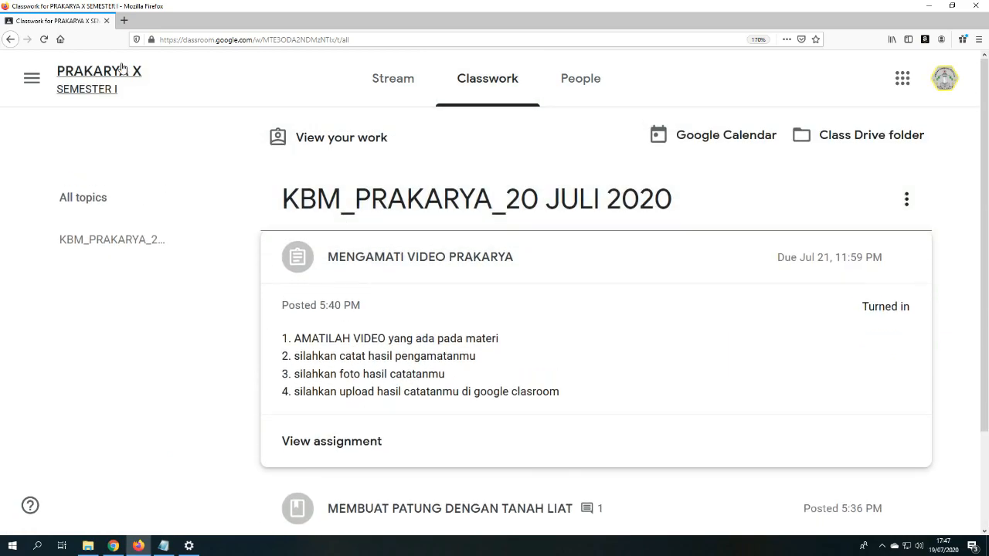
left_click(124, 70)
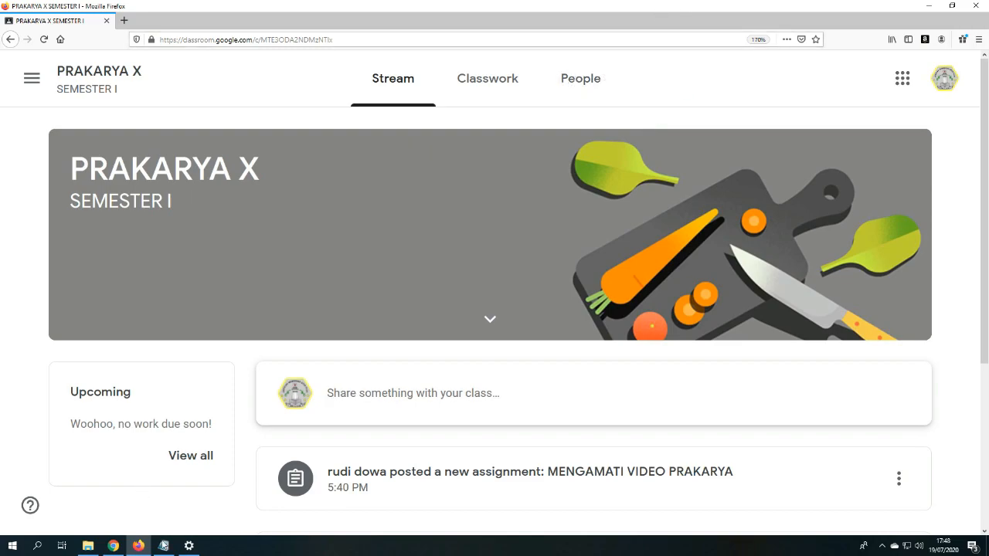
Step: Switch to Notepad and replace the whole note with the heading "3. penilaian", followed by a new line
left_click(165, 540)
key("ctrl+a")
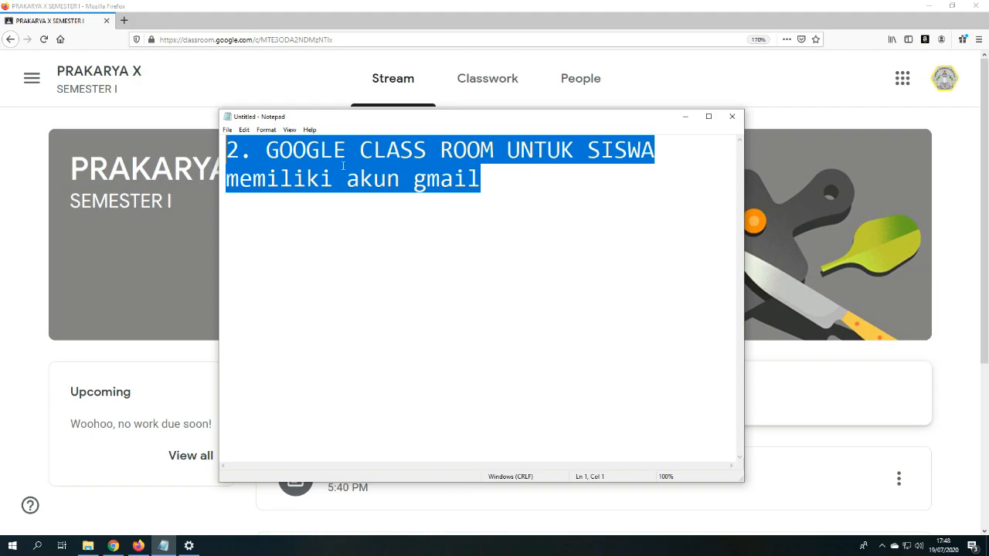
type("3. ")
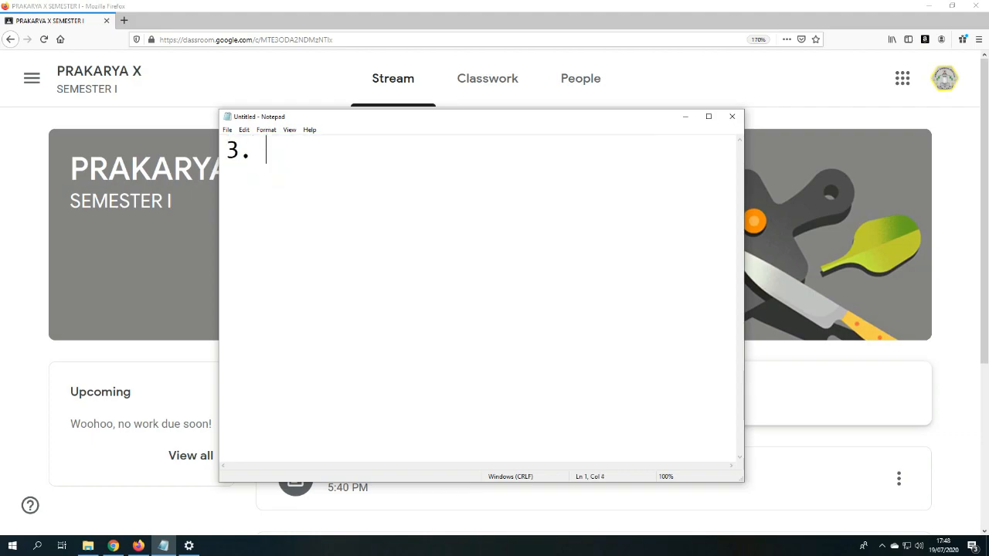
type("penilaian")
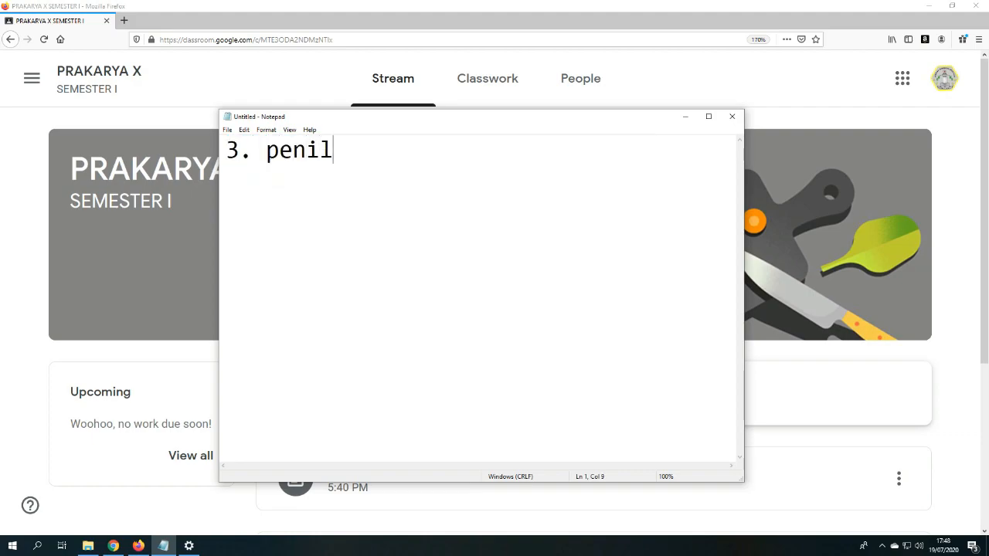
key("Return")
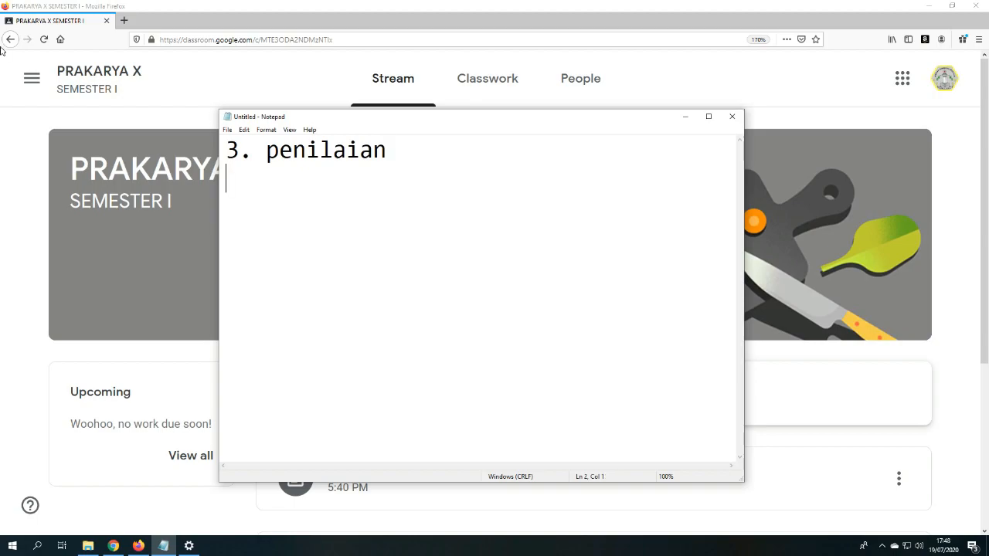
Step: Minimize Firefox, switch to the teacher's class in Chrome, reduce the page zoom to 150% and look over the Forum posts
left_click(2, 180)
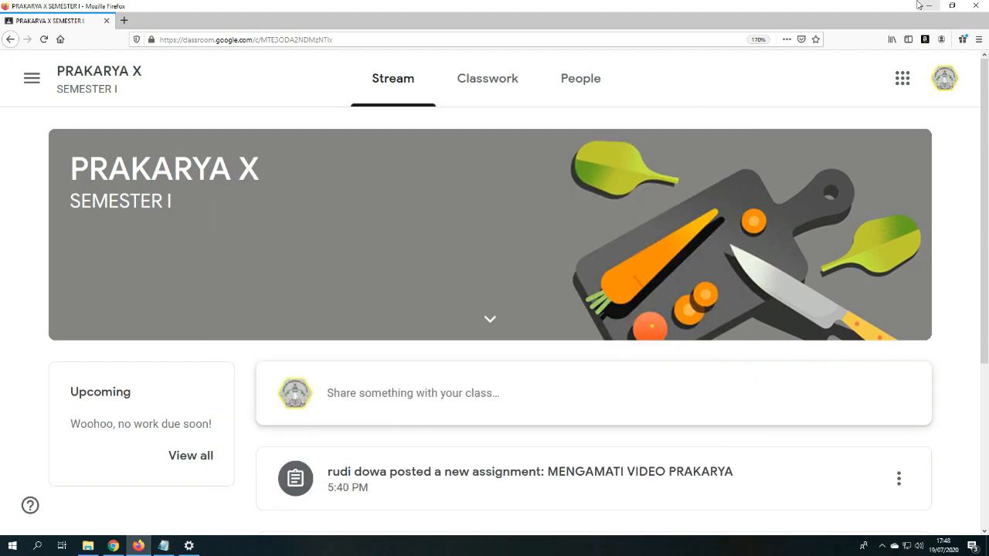
left_click(928, 5)
left_click(114, 547)
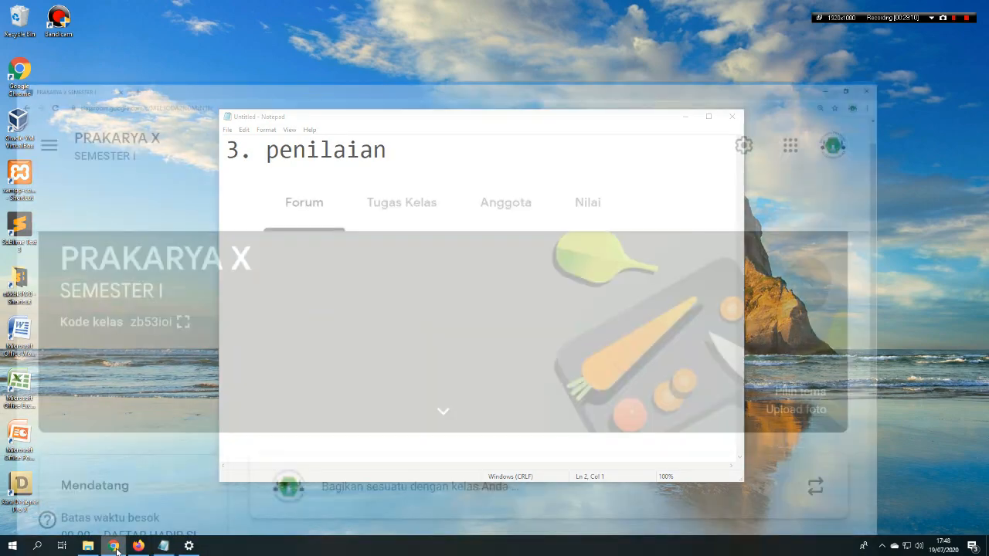
key("ctrl+minus")
scroll(502, 224, "down", 2)
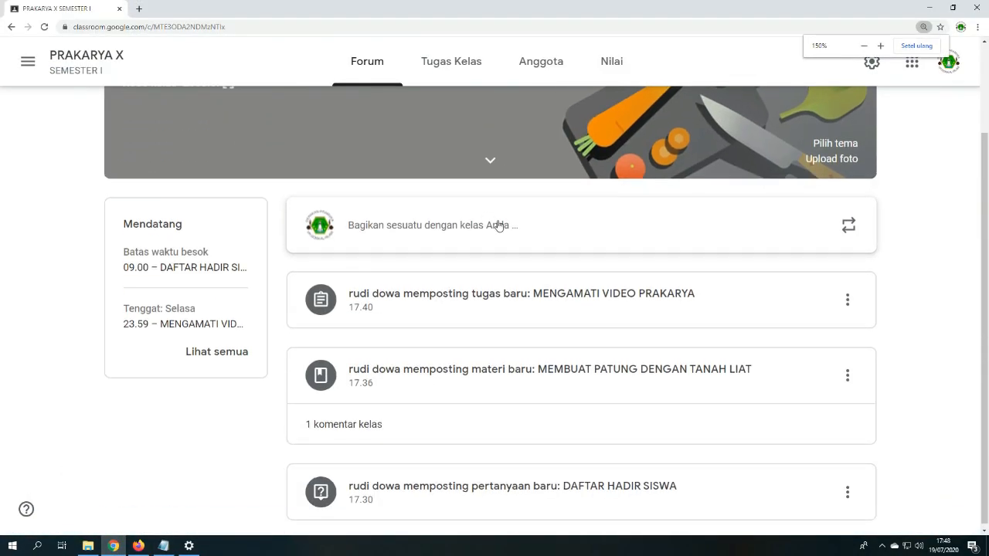
scroll(502, 224, "up", 2)
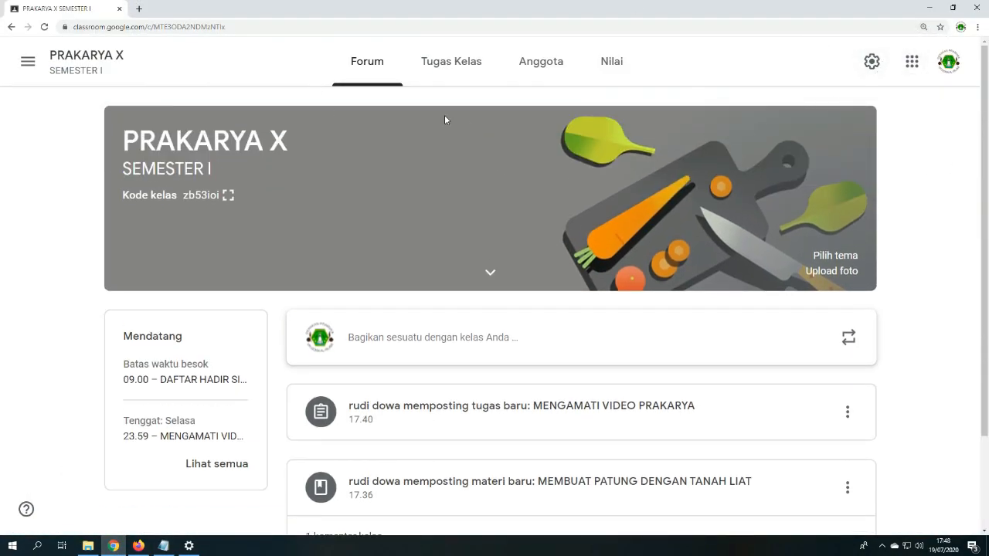
Step: View the Tugas Kelas page, highlight the KBM_PRAKARYA_20 JULI 2020 topic title and return to the Forum
left_click(479, 70)
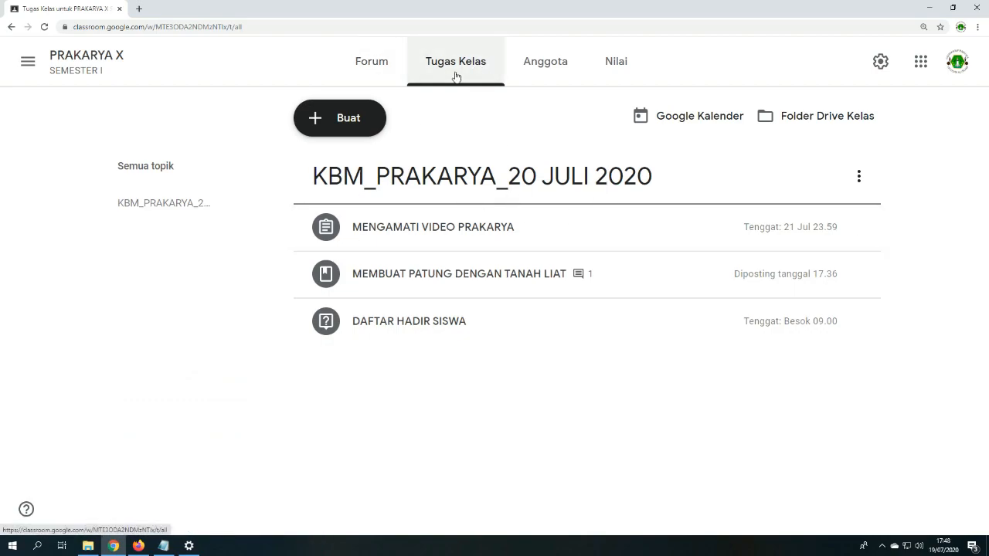
mouse_move(312, 164)
left_mouse_down()
mouse_move(523, 153)
mouse_move(678, 167)
mouse_move(305, 174)
mouse_move(325, 177)
left_mouse_up()
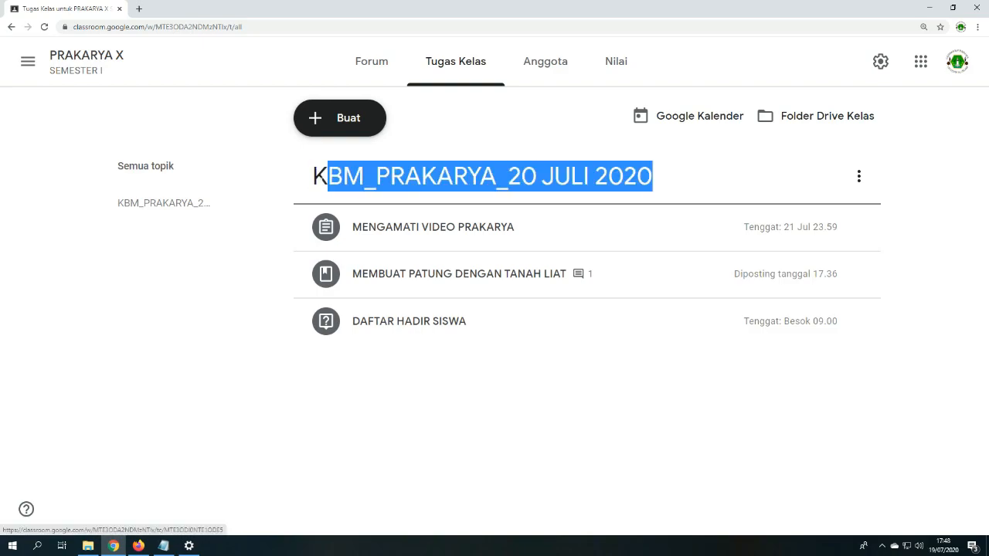
left_click(369, 75)
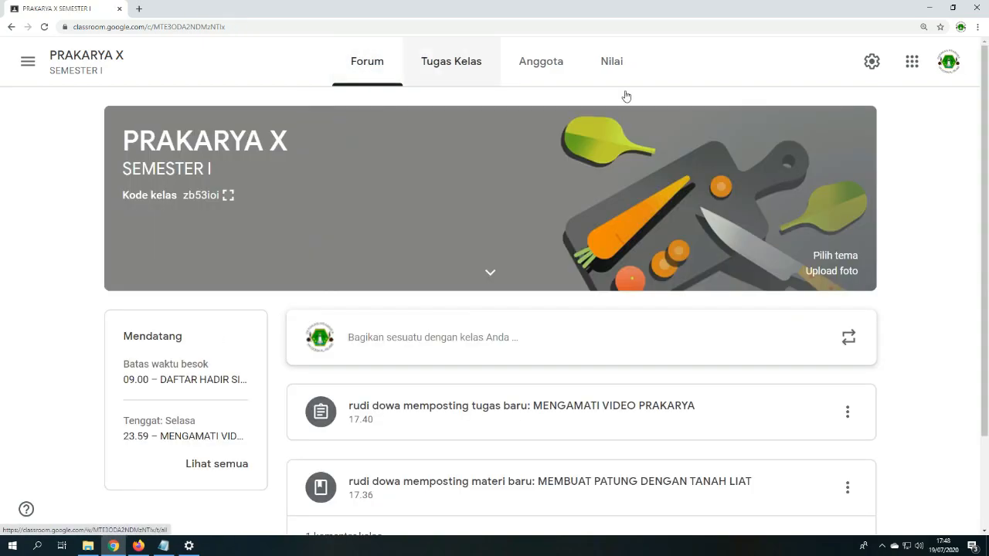
Step: Open the full list of upcoming work and compare its Untuk diperiksa and Sudah diperiksa views, highlighting the tasks awaiting review
scroll(255, 217, "down", 2)
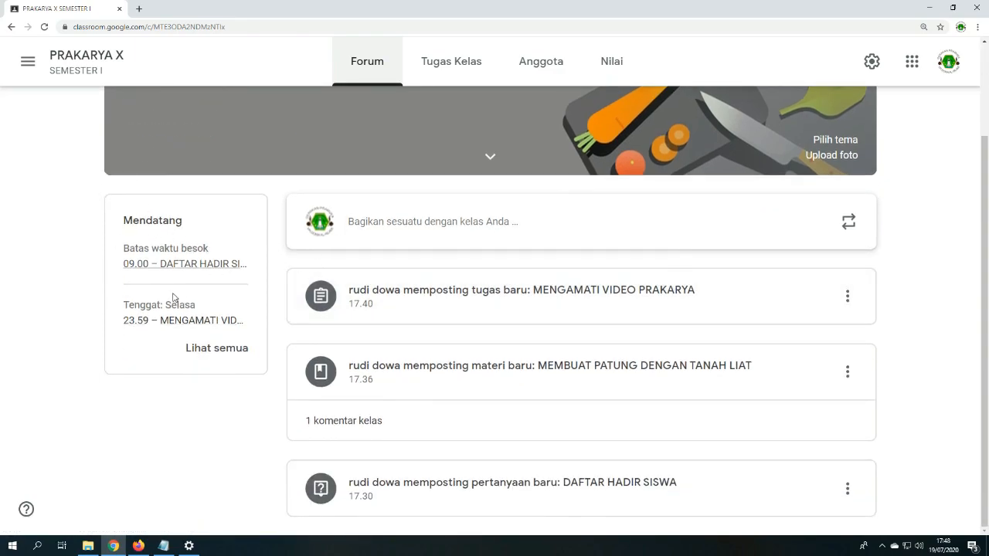
left_click(207, 349)
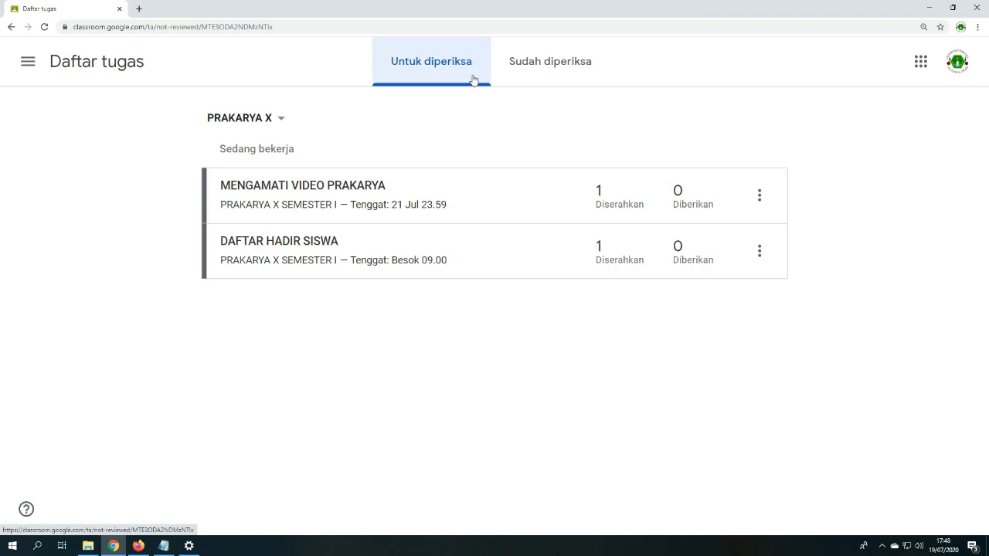
left_click_drag(159, 165, 908, 302)
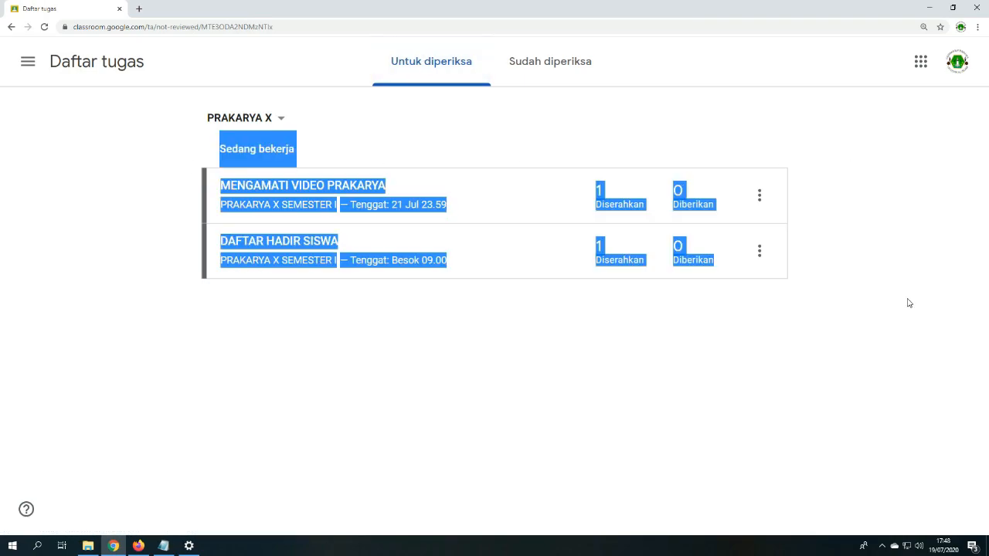
left_click_drag(133, 232, 116, 179)
left_click(116, 179)
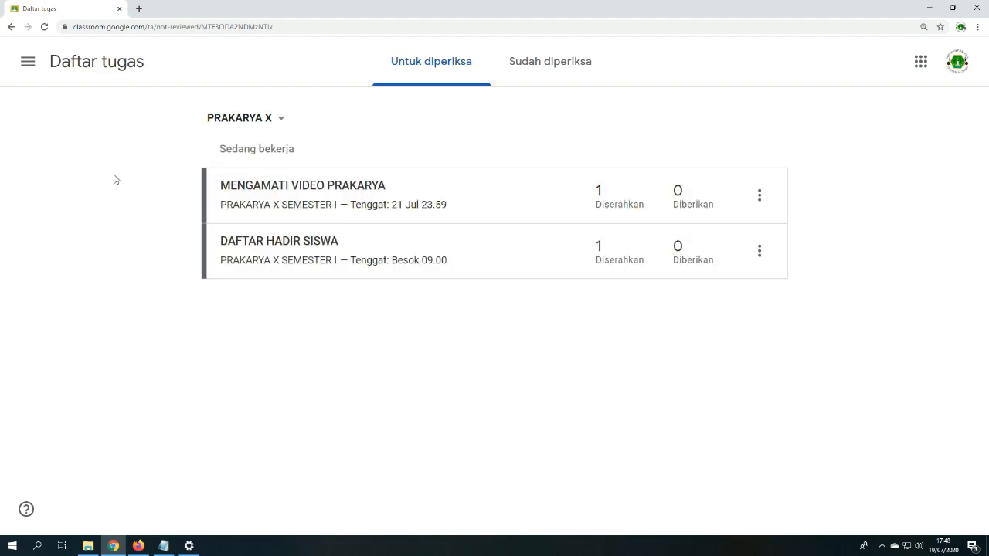
left_click(591, 61)
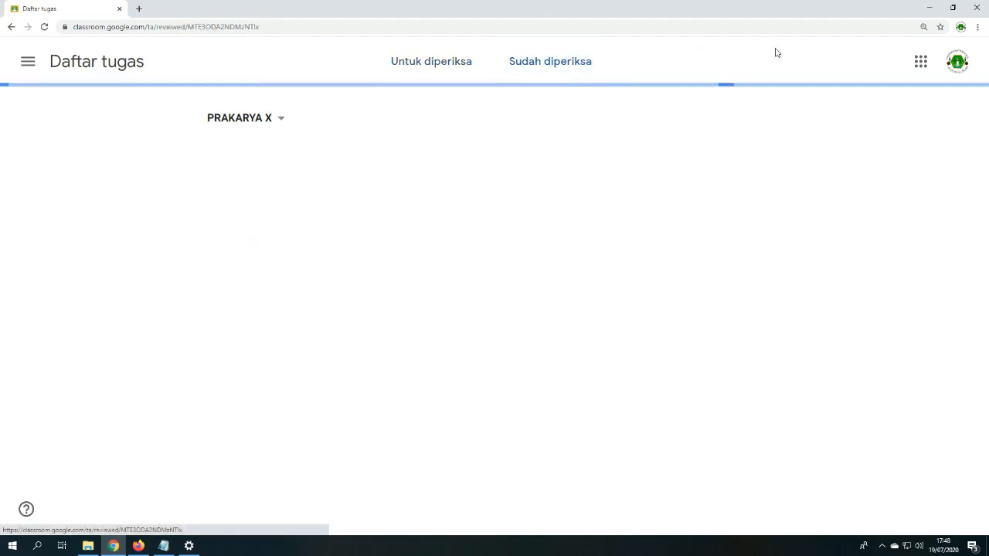
left_click(449, 60)
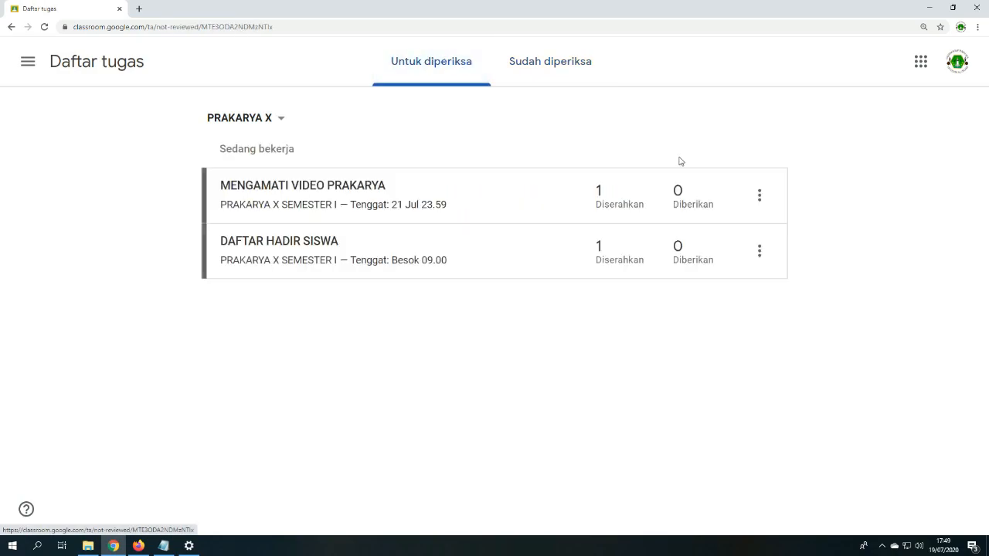
left_click_drag(249, 166, 913, 301)
left_click(694, 338)
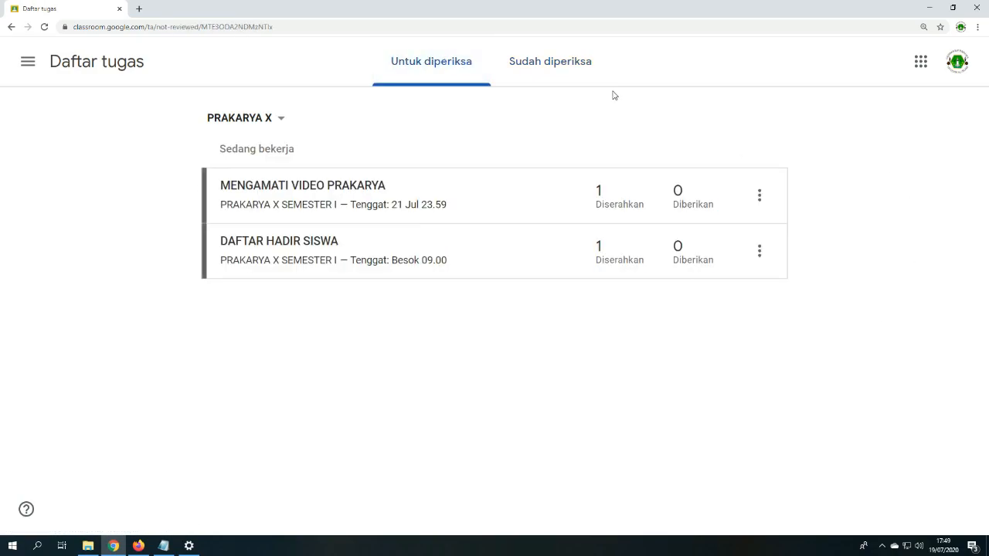
left_click(605, 60)
left_click(419, 65)
Step: Open the student answers for DAFTAR HADIR SISWA, select the student who submitted, and return to the task list
left_click(253, 248)
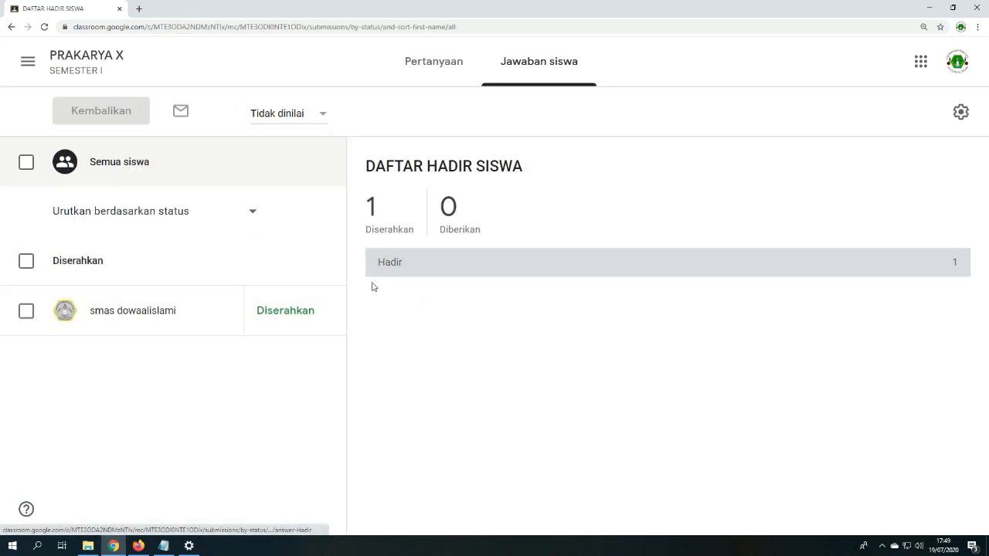
left_click(27, 310)
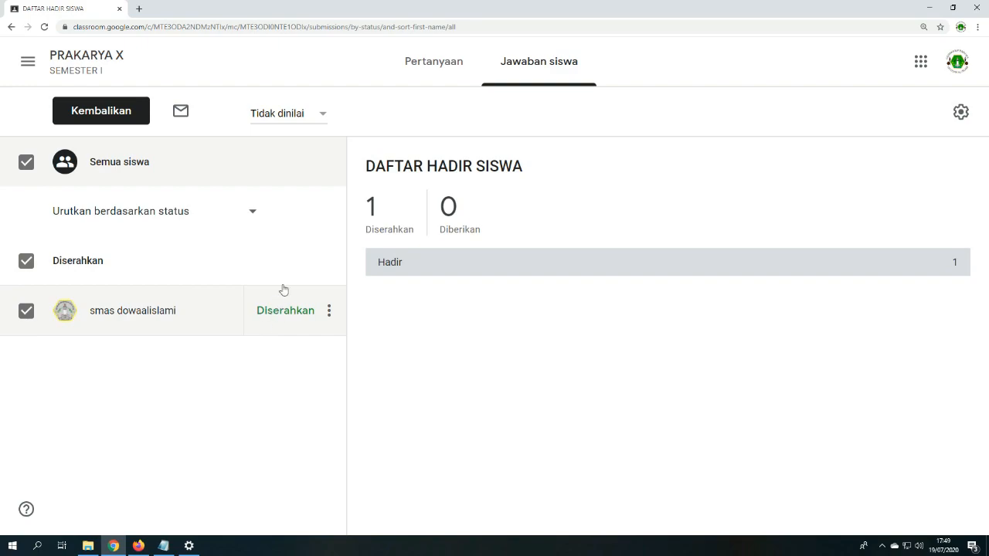
left_click(12, 27)
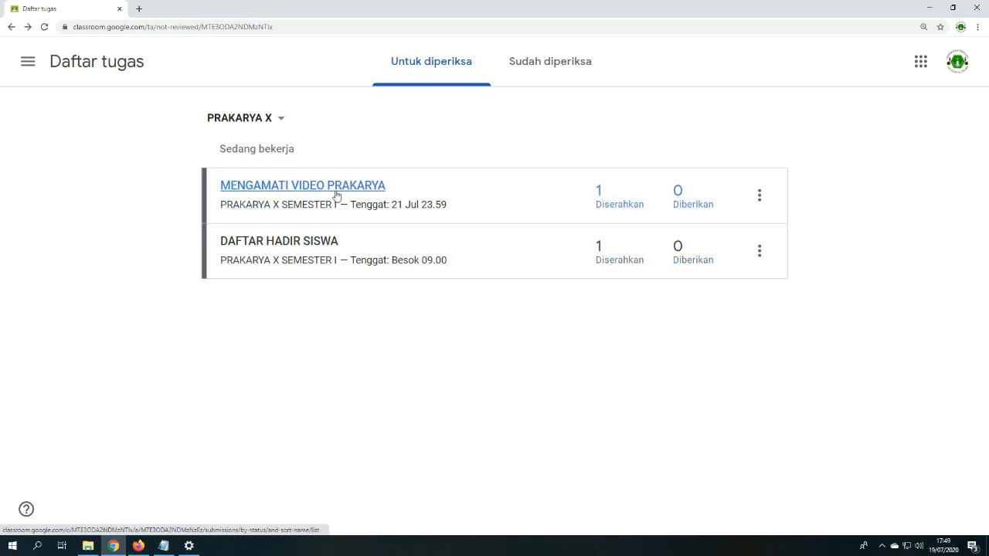
Step: Open the student submissions for MENGAMATI VIDEO PRAKARYA and examine the submission card with notif.PNG
left_click(227, 191)
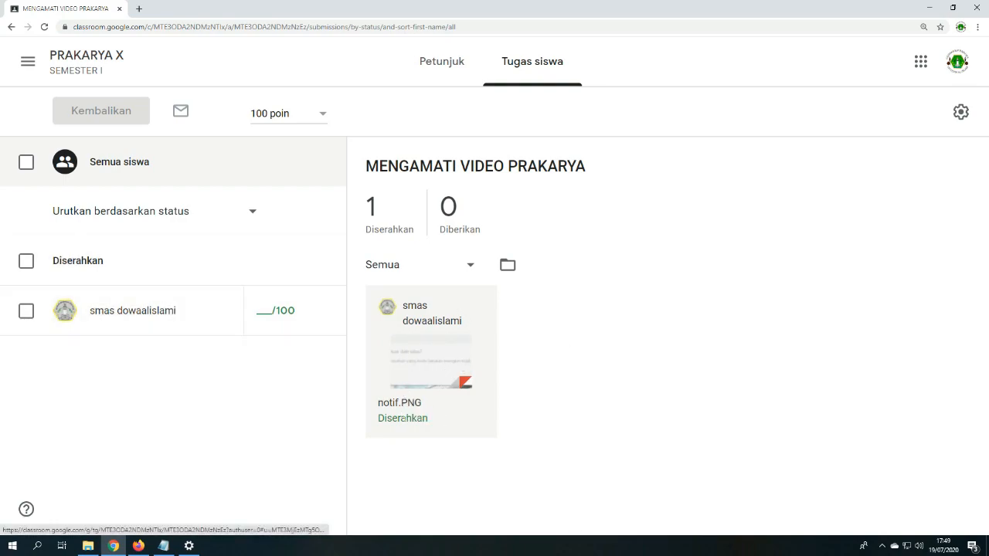
left_click_drag(402, 307, 484, 333)
left_click(545, 425)
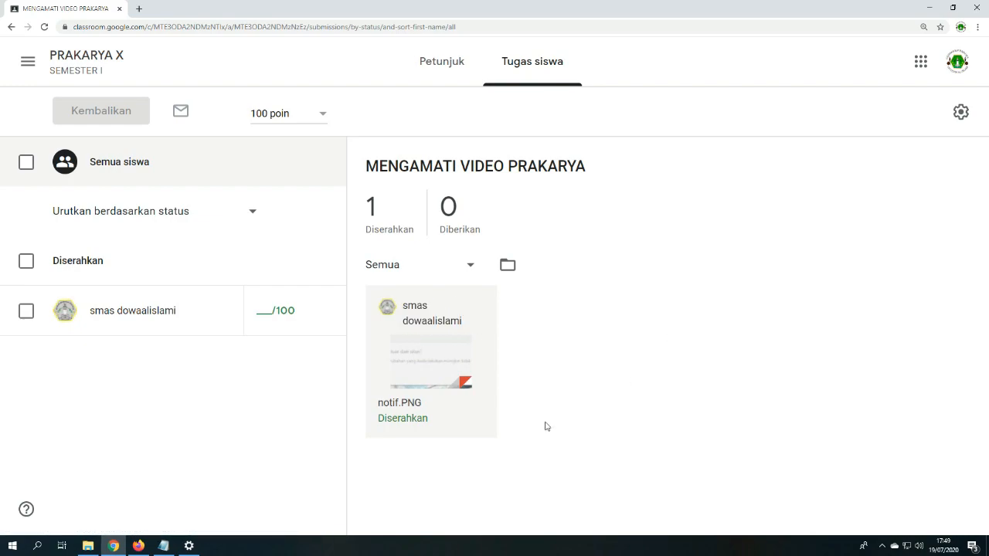
Step: Open the student's notif.PNG submission for MENGAMATI VIDEO PRAKARYA and set its grade to 50 out of 100
left_click(432, 345)
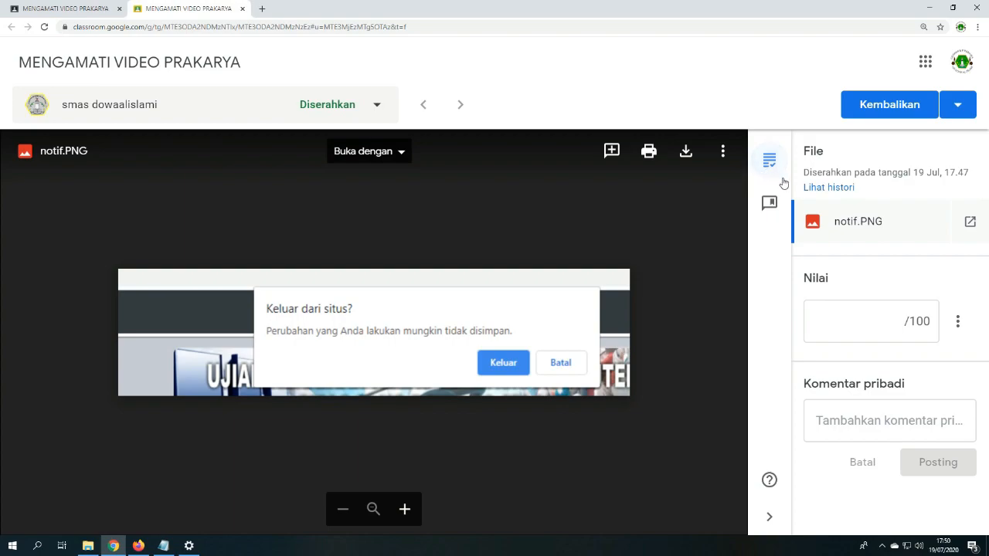
left_click(878, 322)
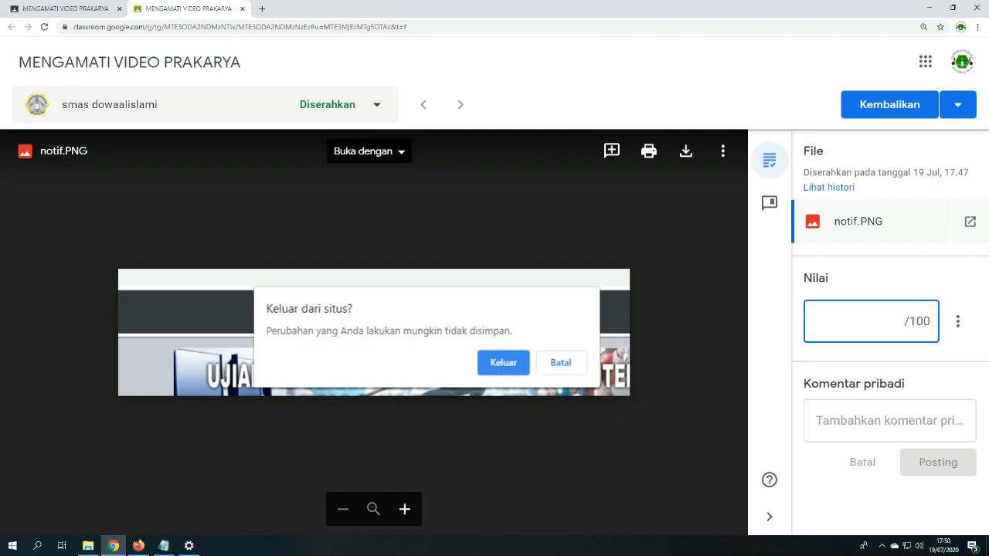
type("50")
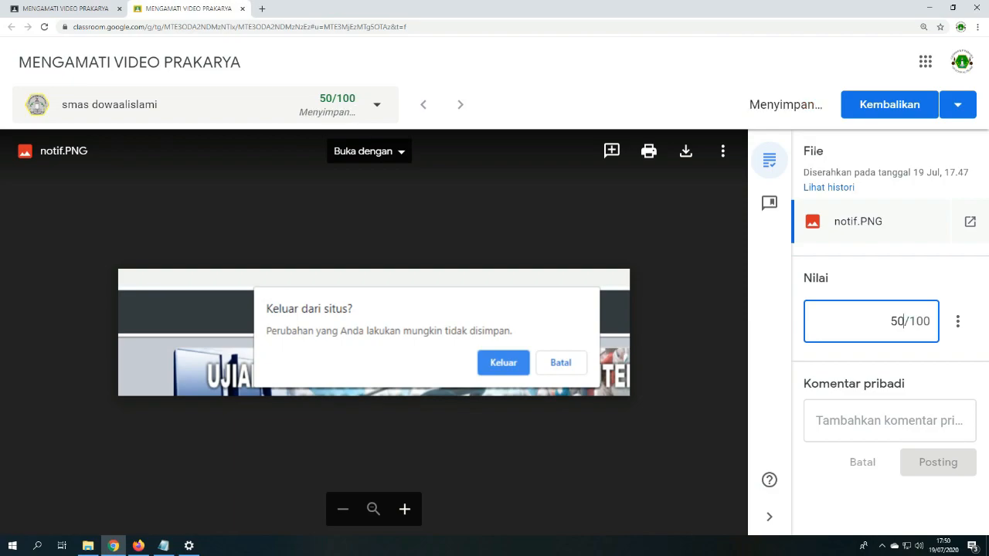
Step: Post the private comment "Fotonya tidak sesuai terus semangat belajar walaupun Online" on the student's submission
left_click(888, 421)
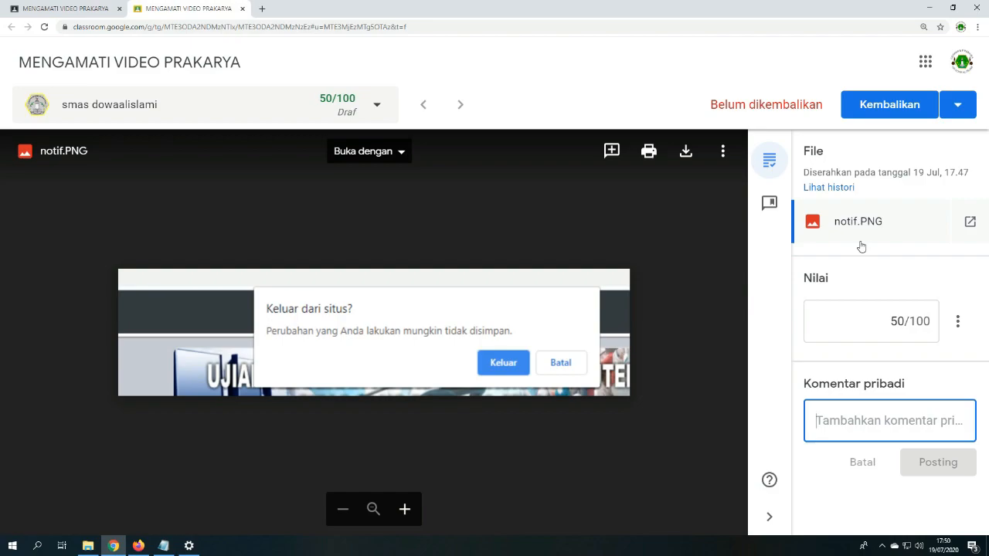
type("Foto")
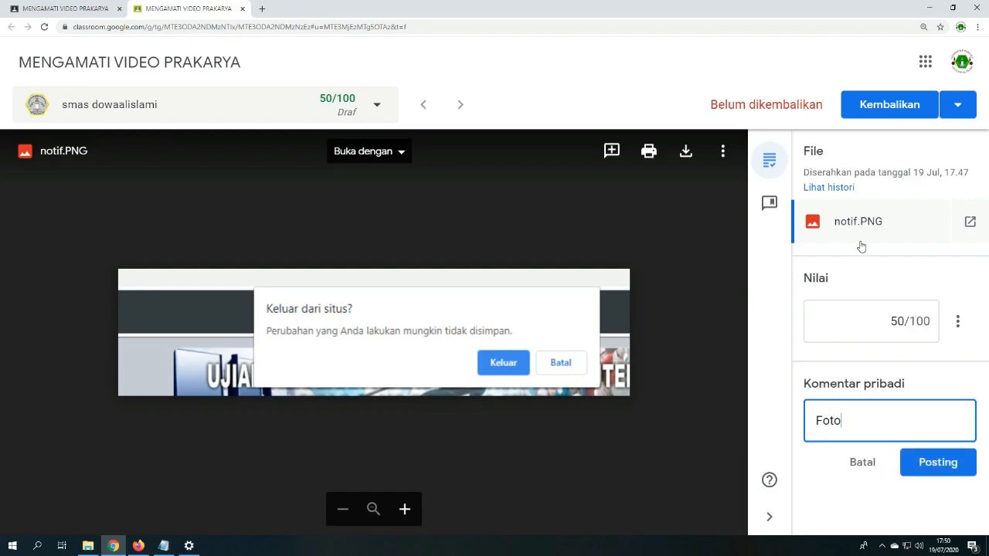
type("nya tidak sesuai te")
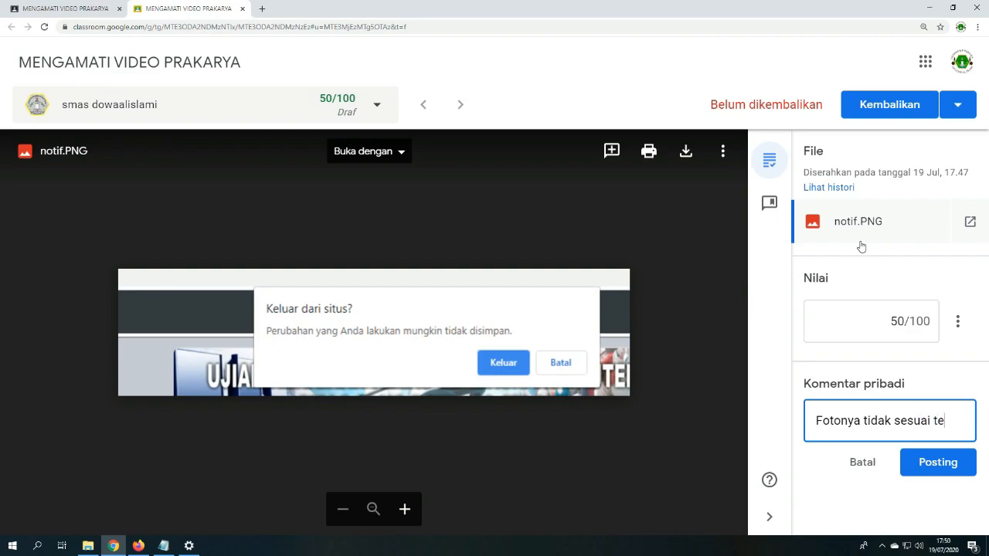
type("rus semangat ")
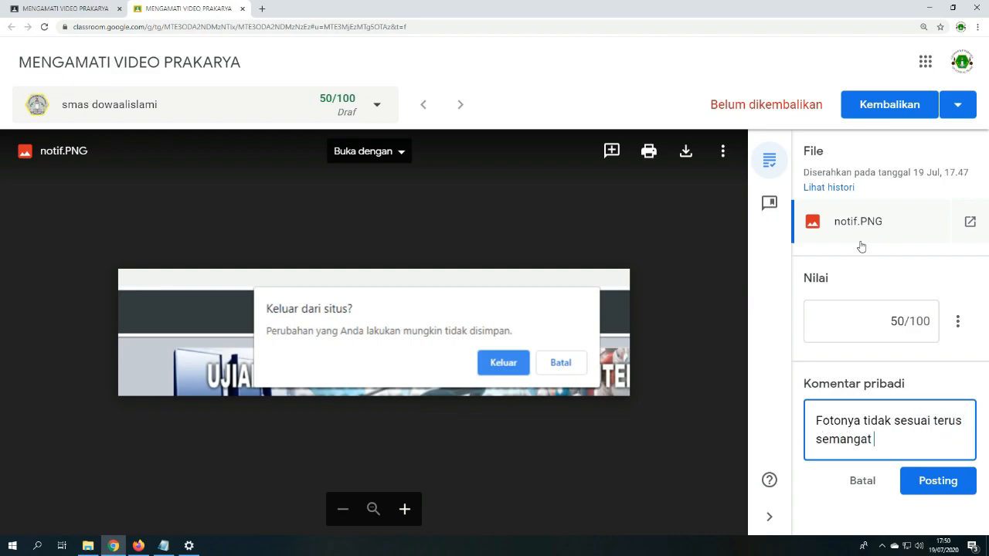
type("belajar walalupu")
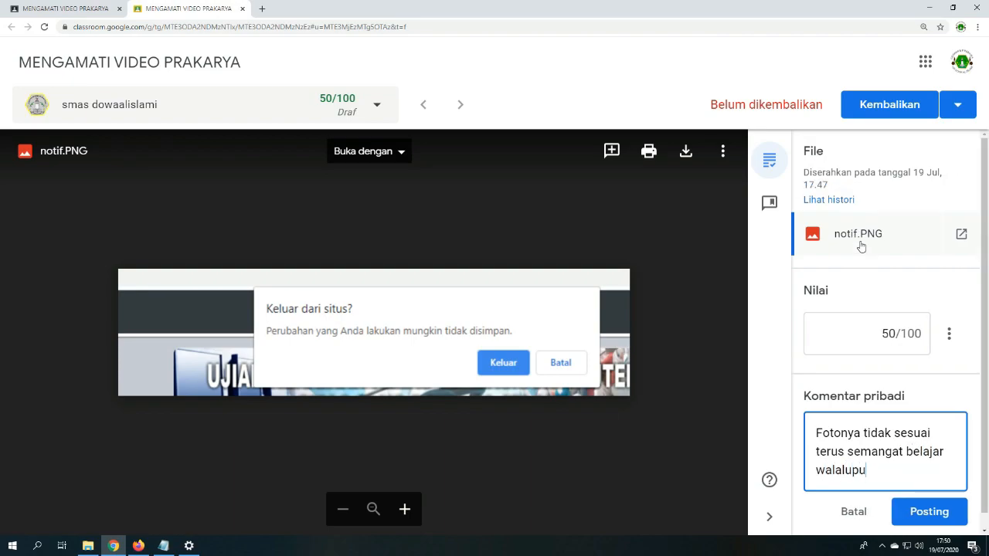
type("n")
key("BackSpace")
type("Online")
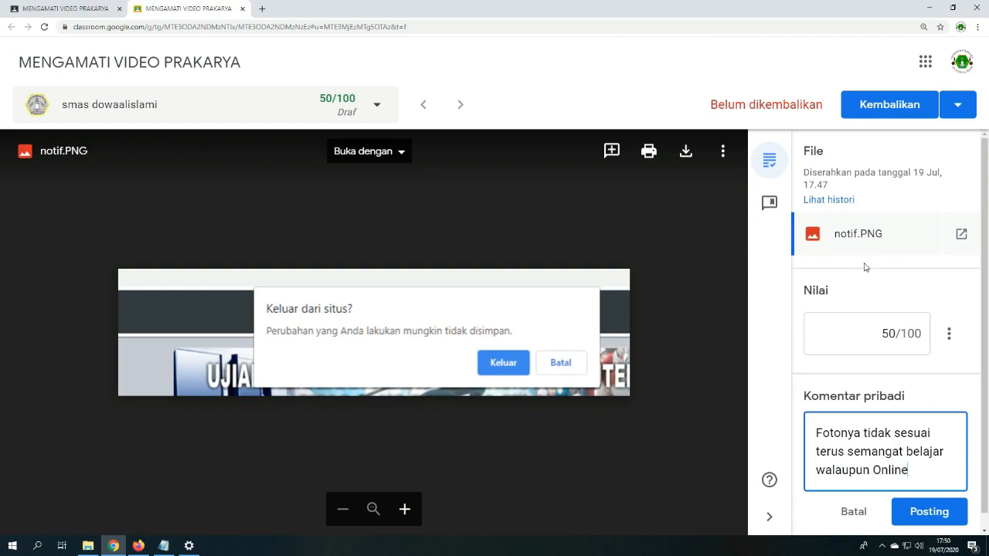
scroll(914, 419, "down", 1)
left_click(922, 493)
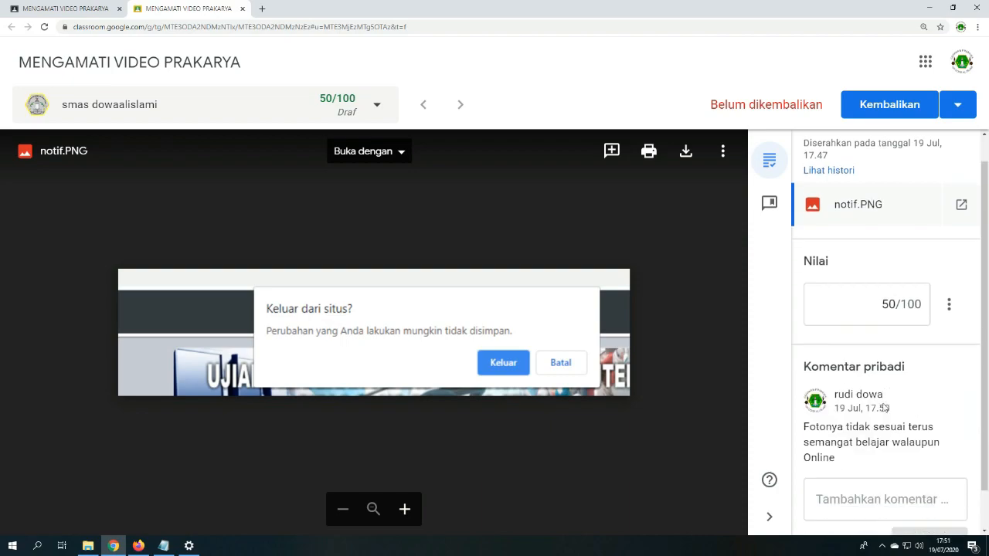
Step: Return the graded MENGAMATI VIDEO PRAKARYA submission to the student and confirm the return
scroll(883, 414, "up", 1)
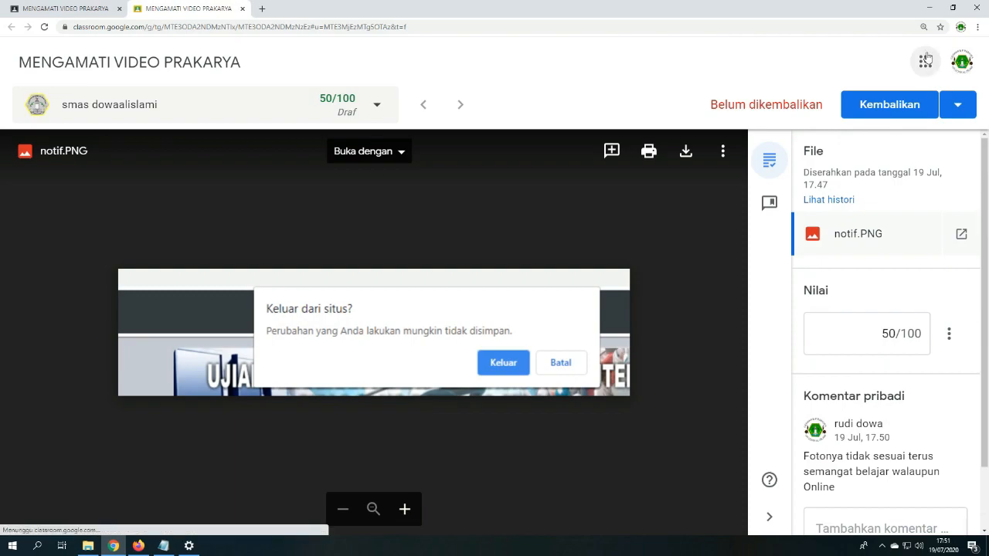
left_click(902, 107)
left_click(653, 344)
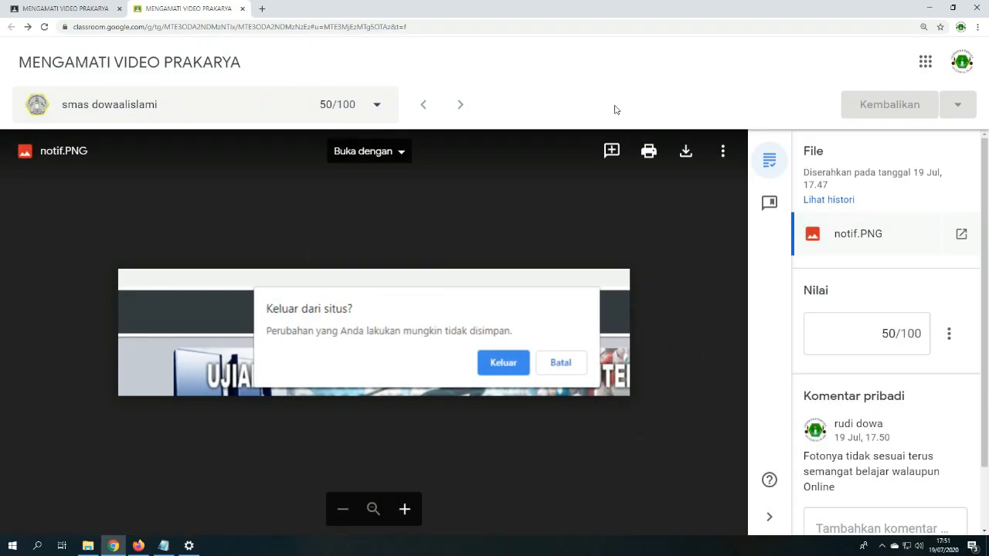
Step: Go back to the PRAKARYA X class, open its Nilai gradebook and examine the student's grade for MENGAMATI VIDEO PRAKARYA
left_click(69, 6)
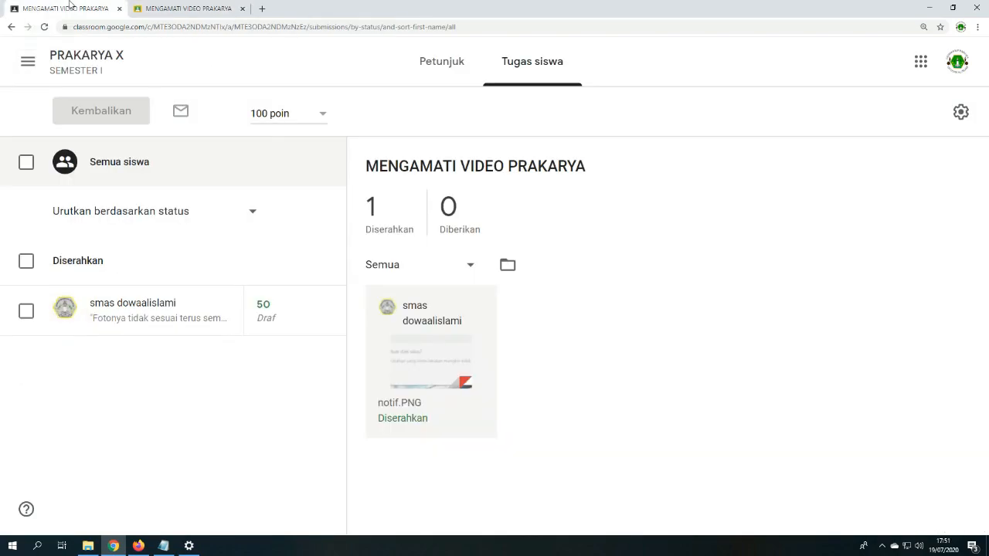
left_click(92, 54)
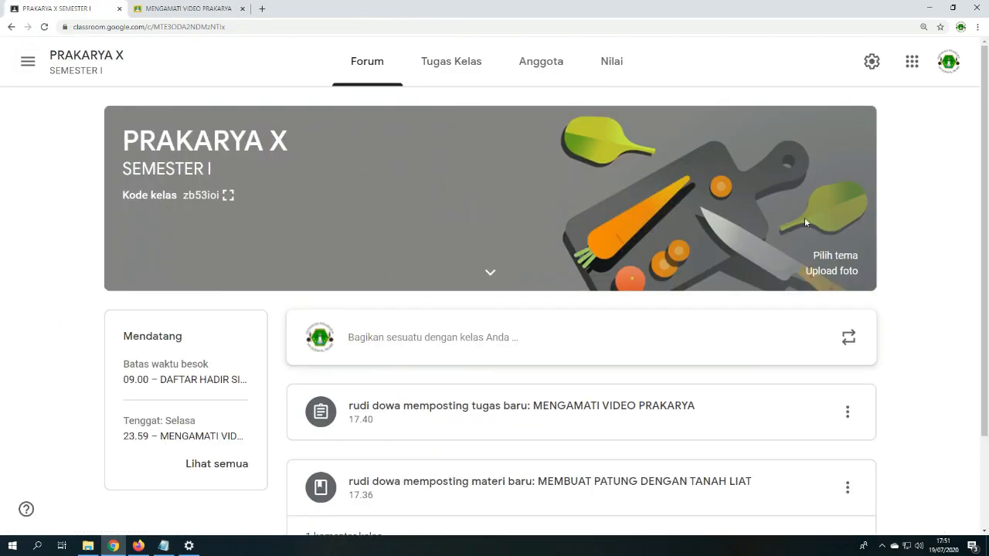
scroll(541, 340, "down", 1)
scroll(543, 343, "up", 1)
left_click(615, 68)
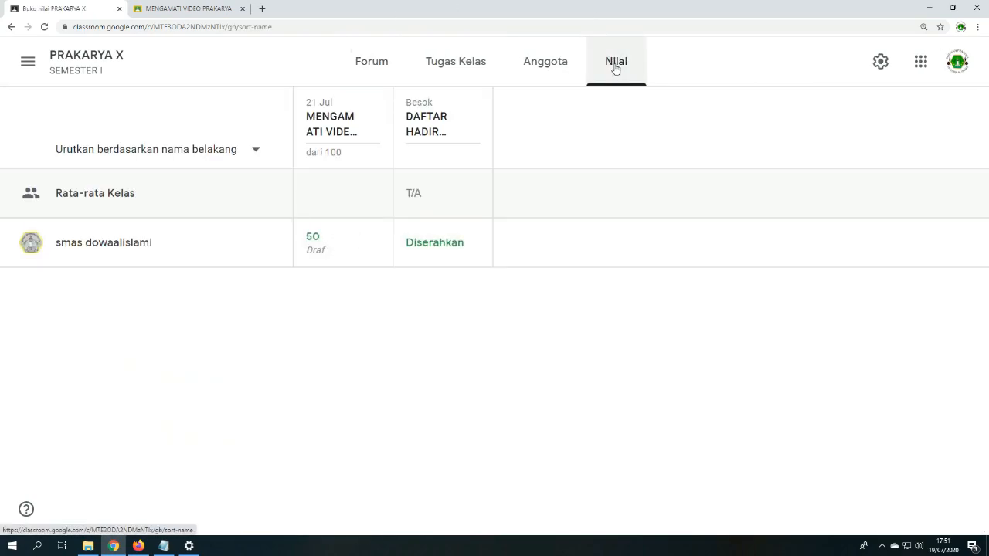
left_click_drag(55, 245, 198, 245)
left_click(328, 242)
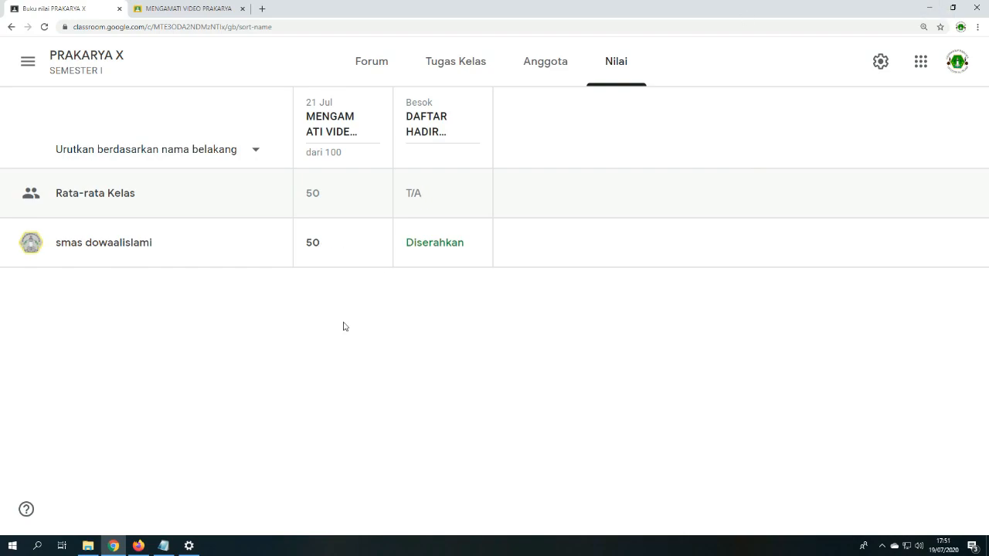
Step: Switch to the student account in Firefox, view all of the student's work and examine the MENGAMATI VIDEO PRAKARYA entry
left_click(931, 7)
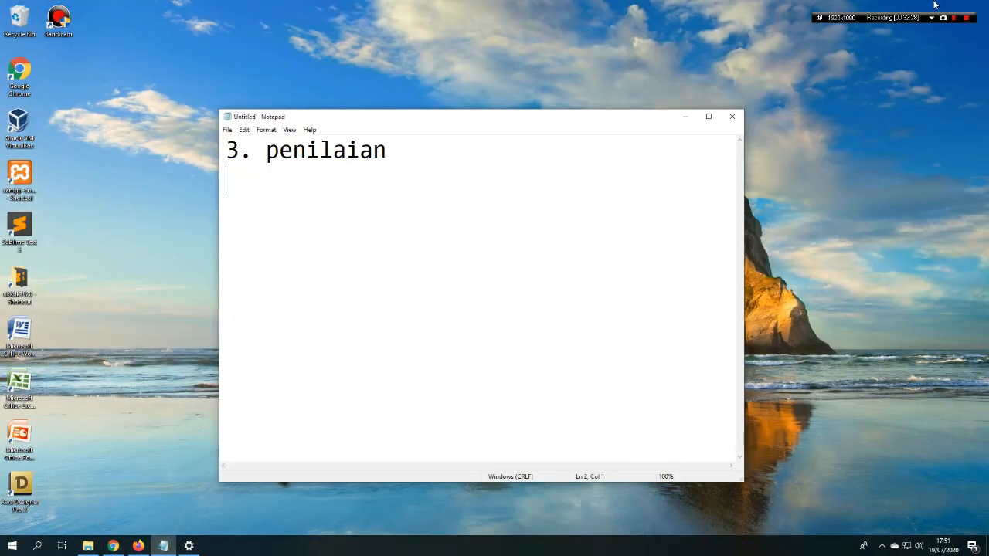
left_click(137, 546)
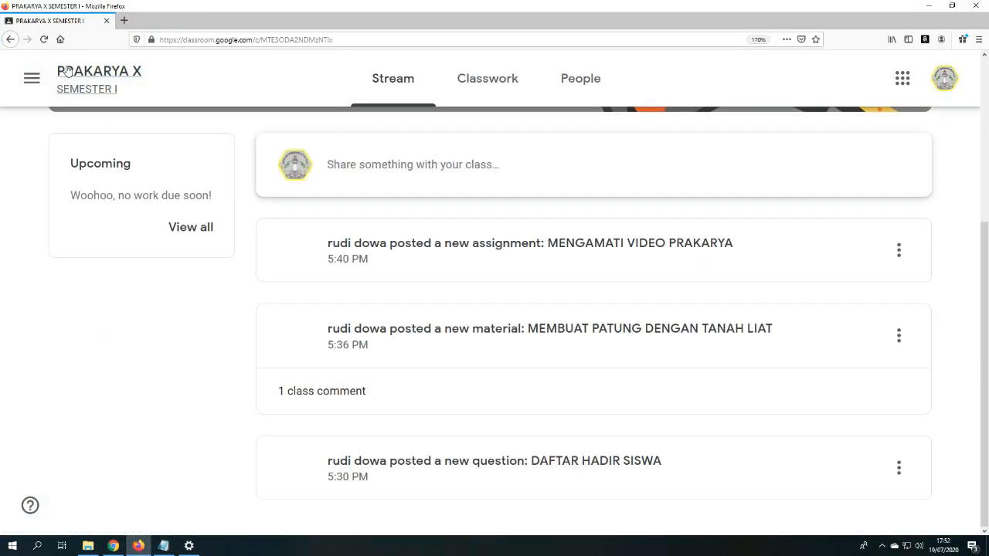
scroll(485, 321, "up", 2)
scroll(485, 321, "up", 2)
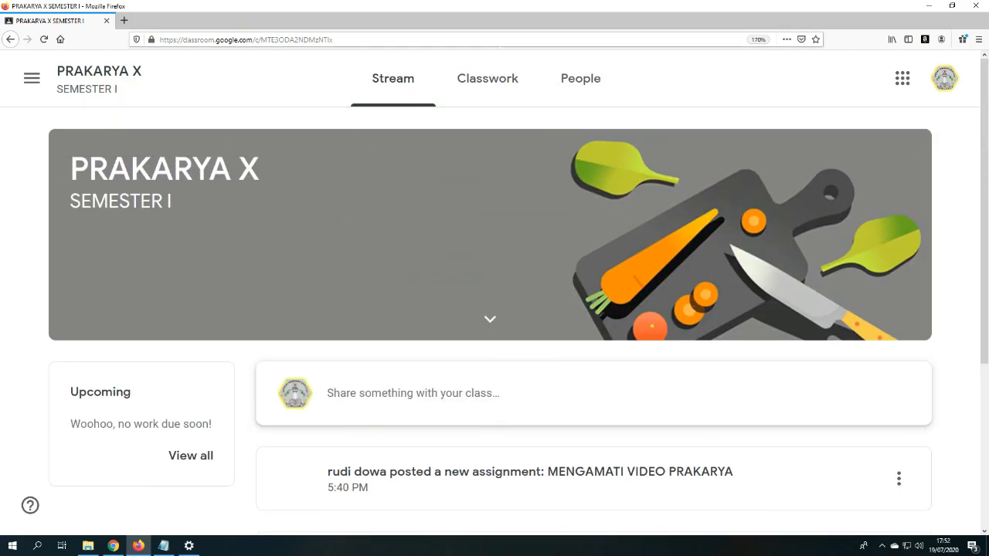
scroll(193, 348, "down", 3)
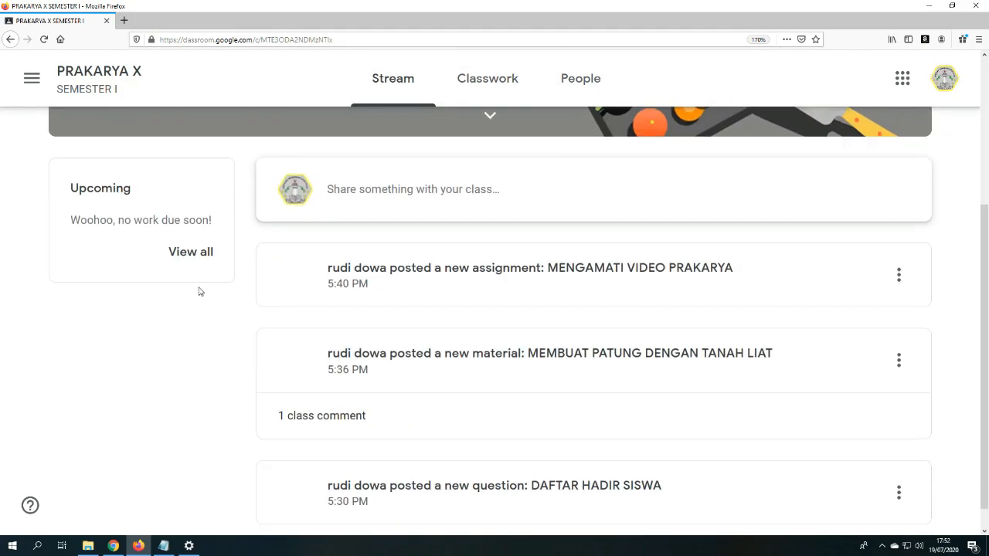
scroll(287, 165, "up", 3)
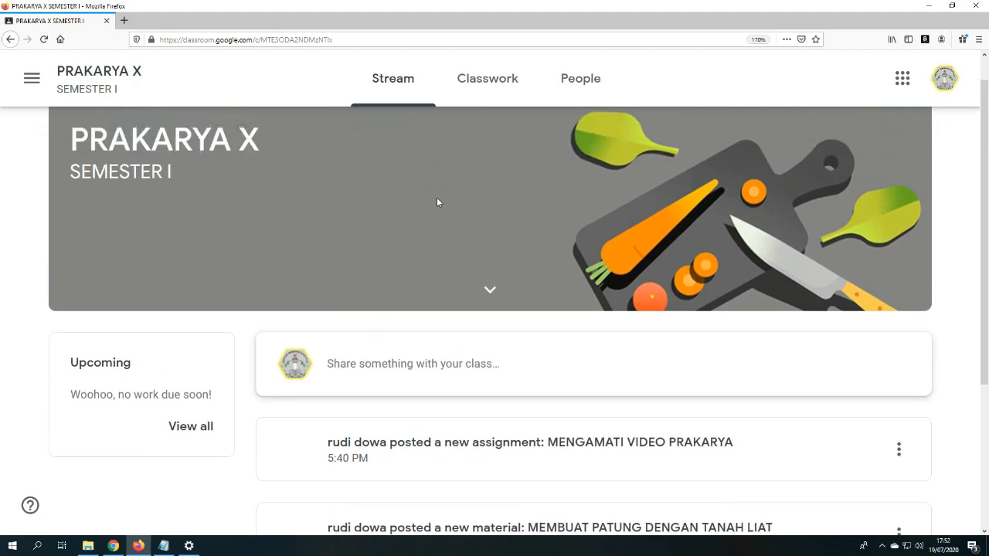
left_click(191, 456)
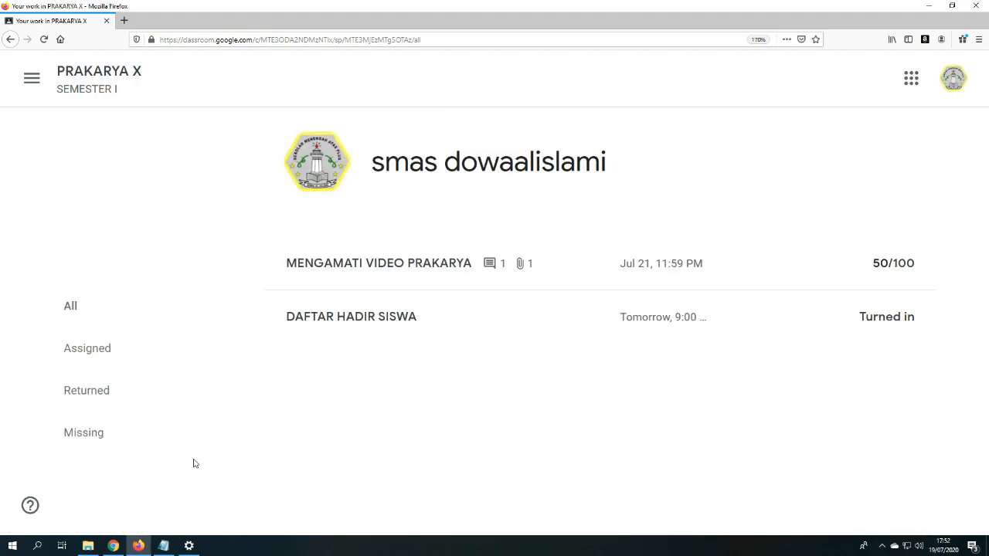
left_click_drag(233, 264, 524, 256)
left_click(506, 217)
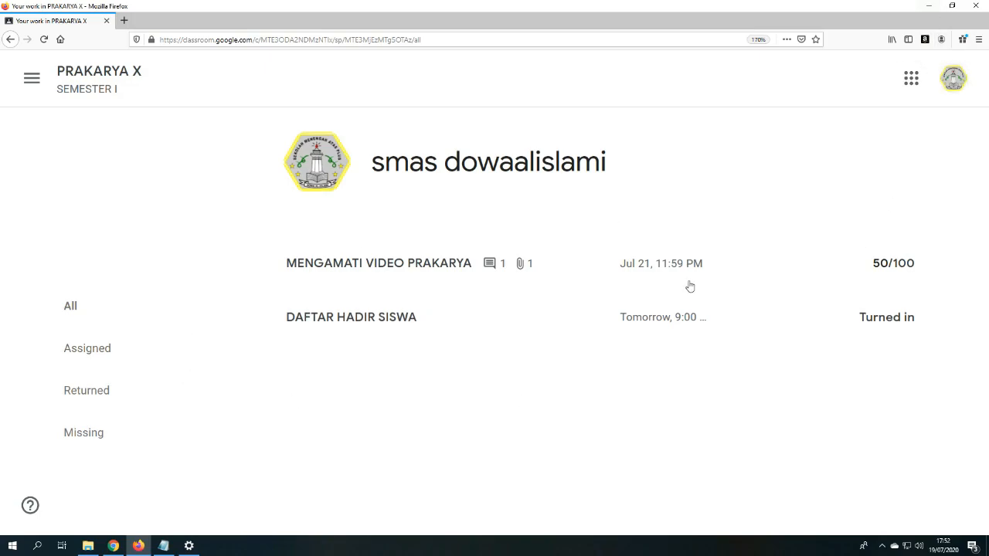
Step: Switch to Notepad, replace the note with "cara merekap nilai" and minimize the window
left_click(163, 545)
key("ctrl+a")
type("cara mereke")
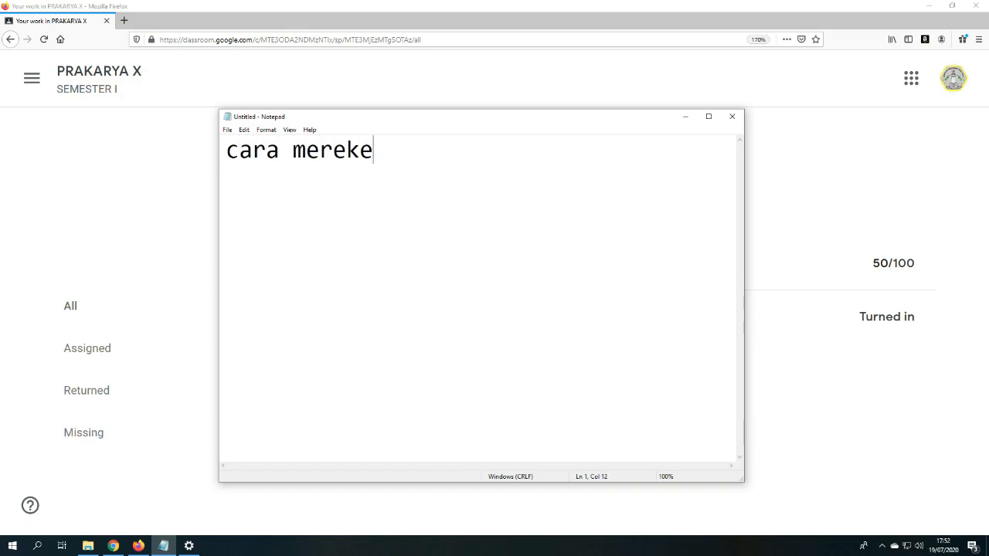
key("BackSpace")
type("ap nilai")
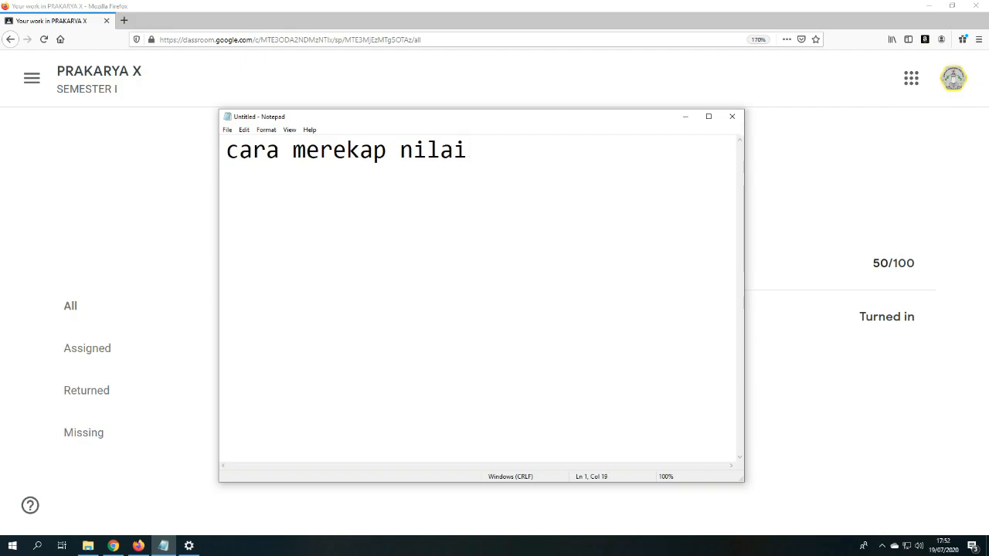
left_click(684, 116)
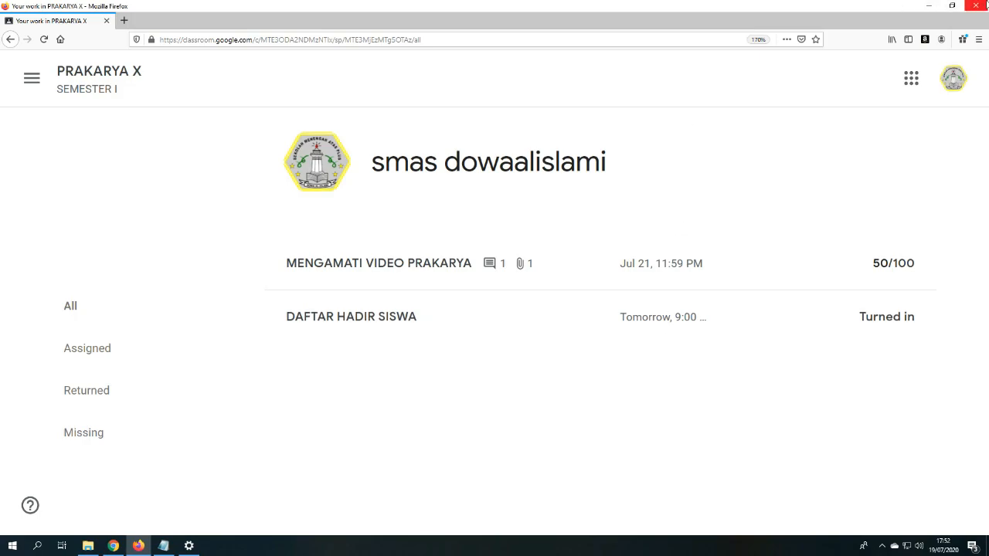
Step: Close Firefox, switch to the teacher's Chrome window and open the full list of upcoming work from the PRAKARYA X Forum
left_click(977, 5)
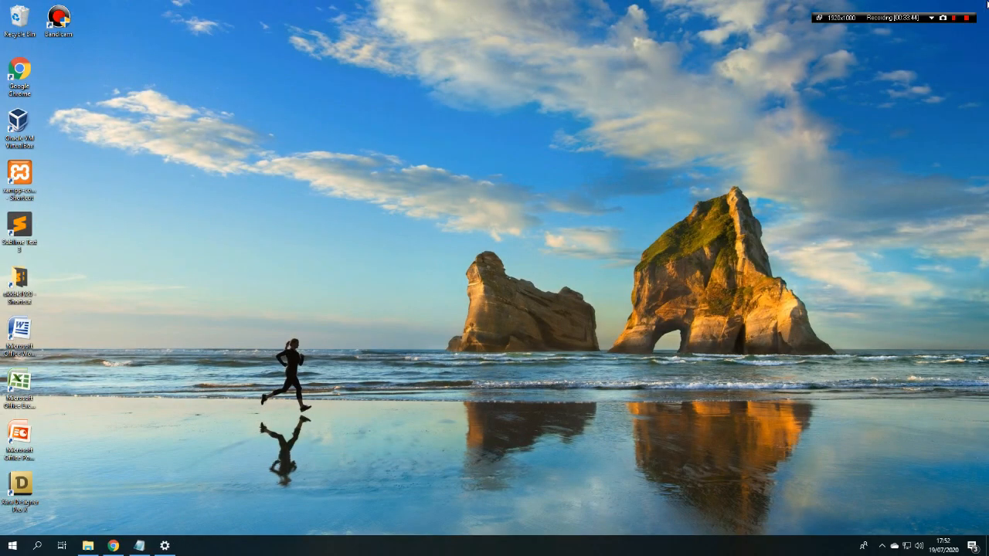
left_click(116, 549)
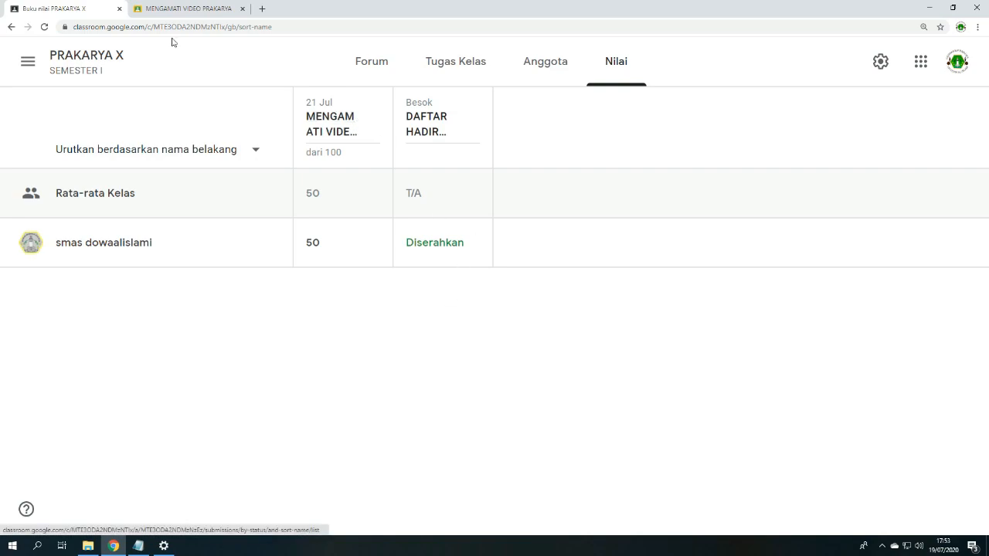
left_click(104, 59)
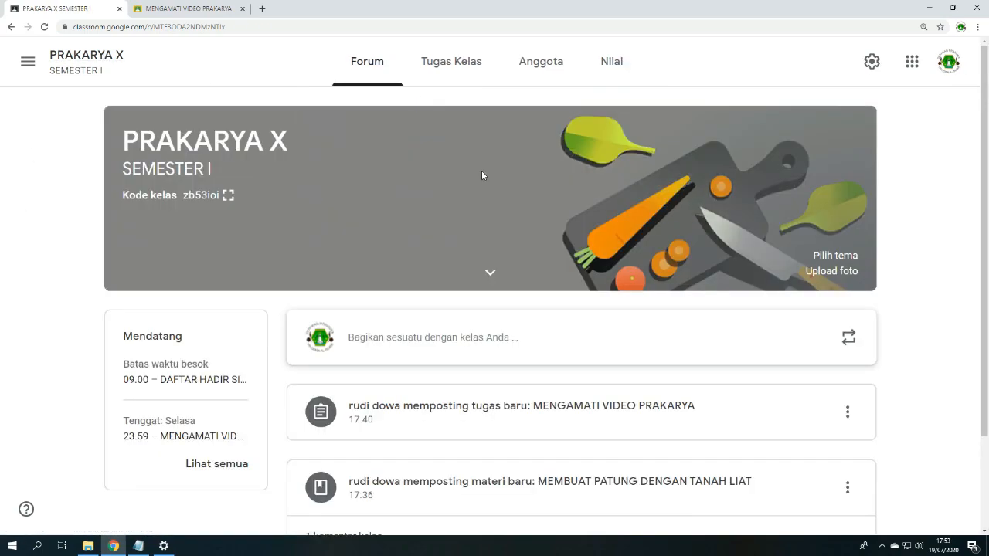
scroll(506, 304, "down", 2)
scroll(417, 254, "up", 2)
scroll(268, 468, "down", 1)
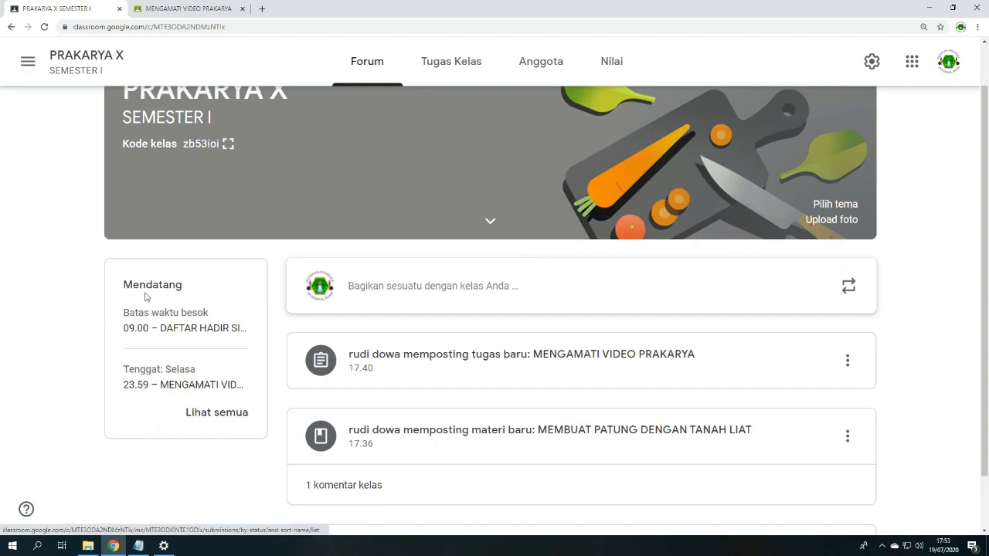
left_click(202, 414)
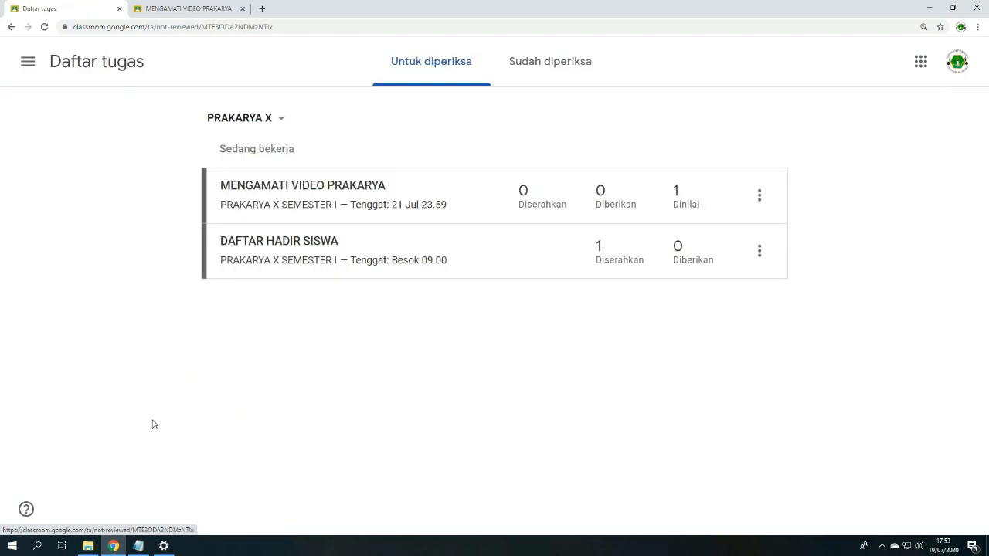
Step: Open the student submissions for MENGAMATI VIDEO PRAKARYA from the task list and enlarge the page
left_click(287, 190)
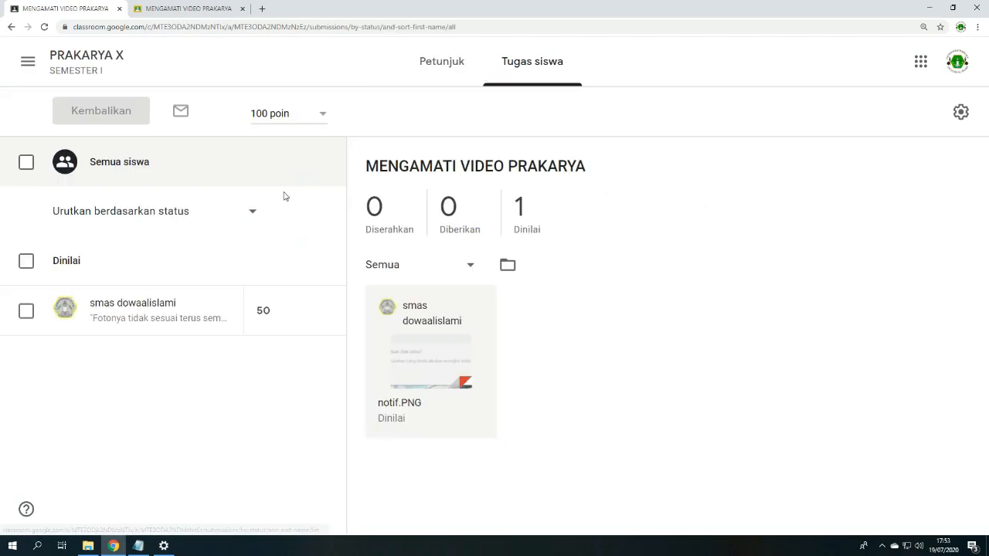
left_click(10, 26)
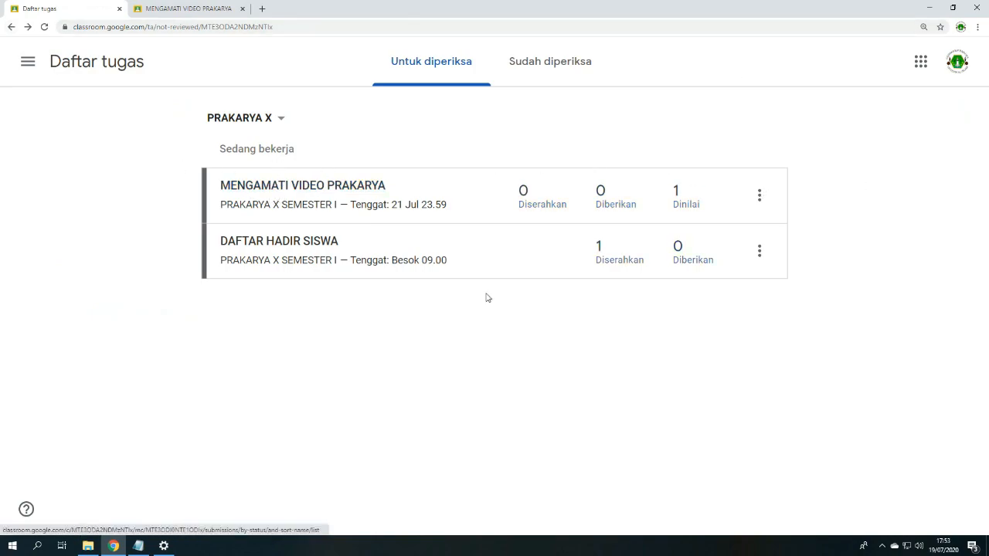
left_click(310, 188)
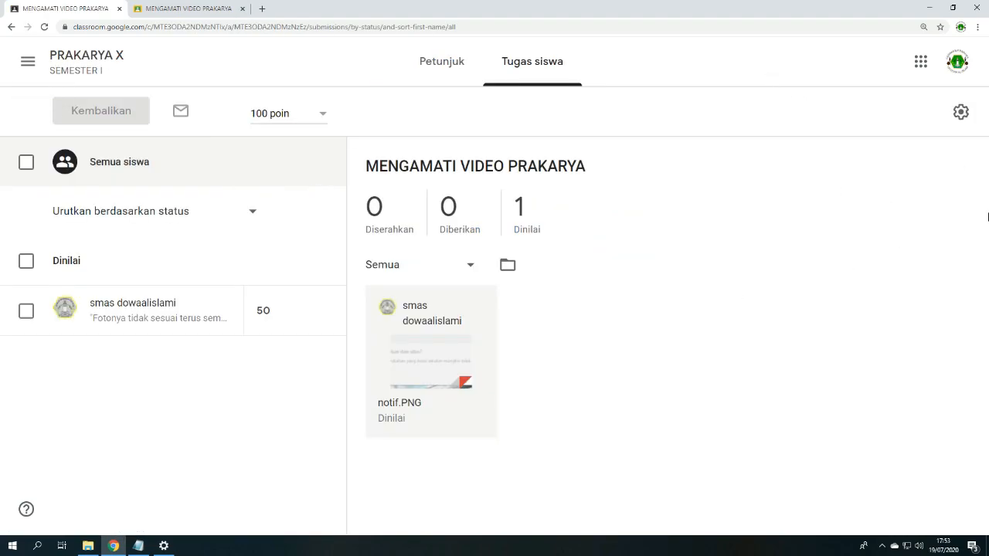
key("ctrl+plus")
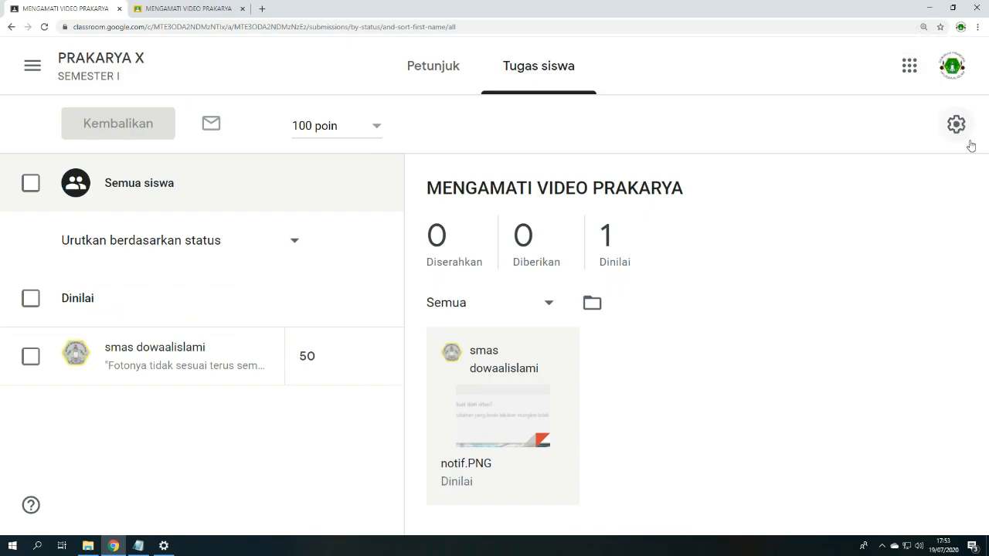
Step: Copy all class grades to Google Spreadsheet from the MENGAMATI VIDEO PRAKARYA submissions page and bring up the generated grade sheet
key("ctrl+plus")
key("ctrl+minus")
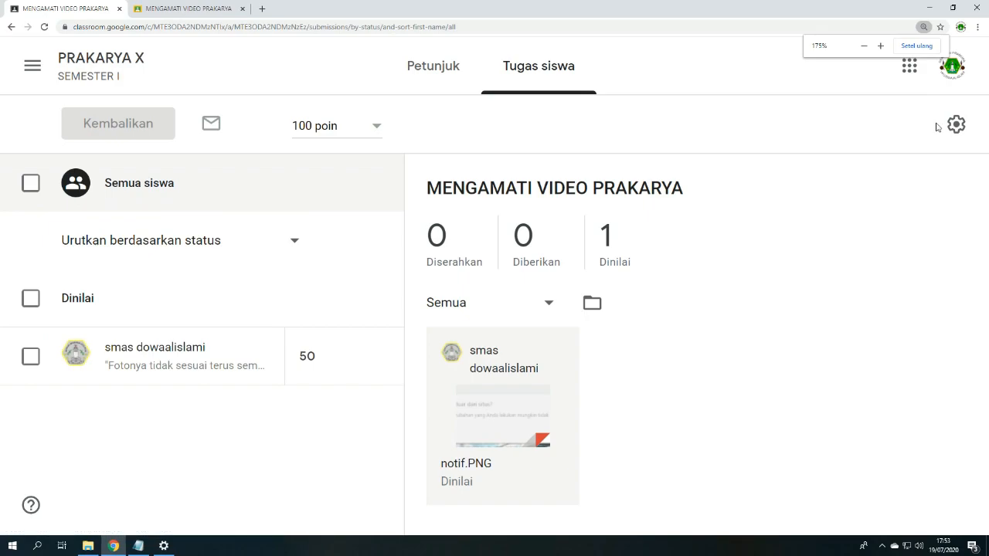
left_click(894, 146)
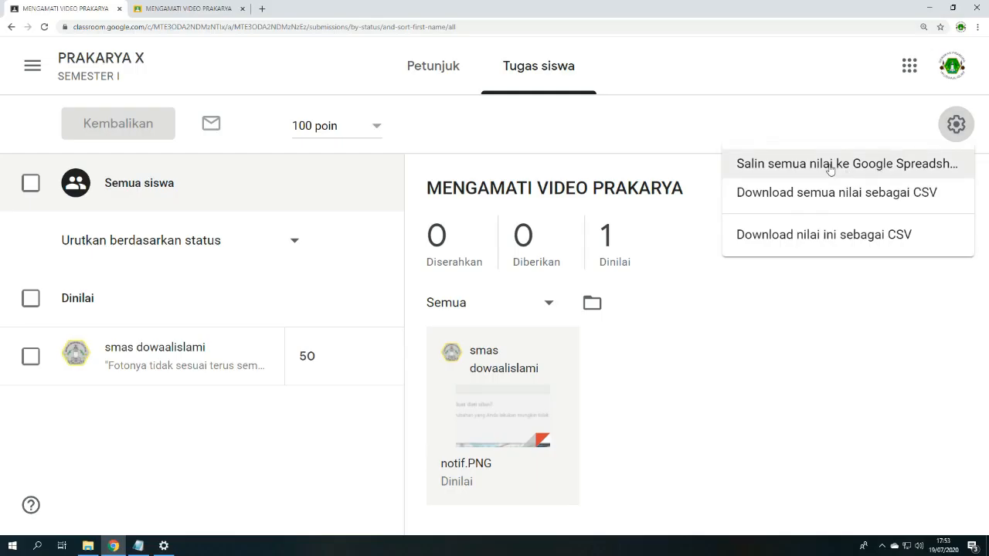
left_click(825, 167)
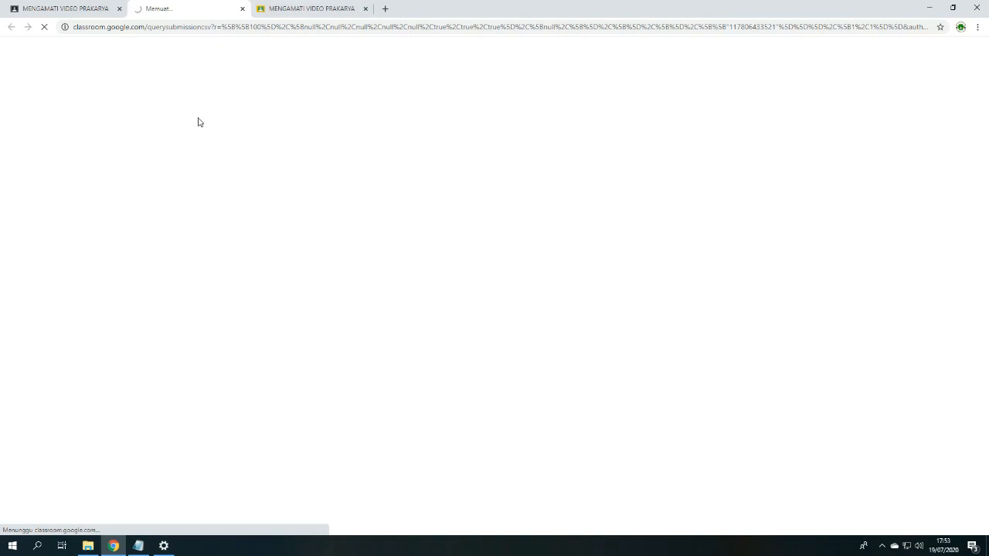
left_click(309, 8)
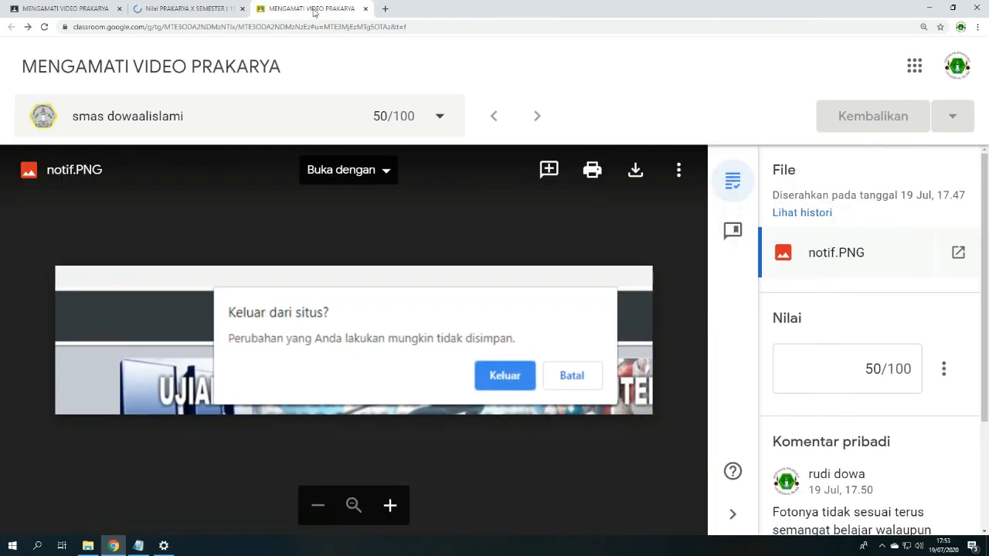
left_click(179, 7)
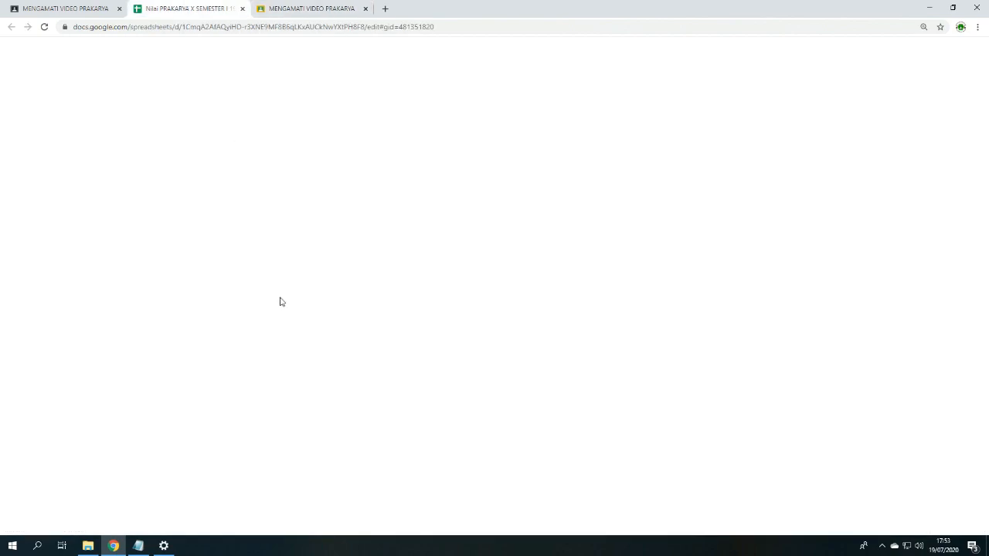
Step: Look over the overall layout of the PRAKARYA X grade recap, from the class headings to the student rows
left_click(435, 271)
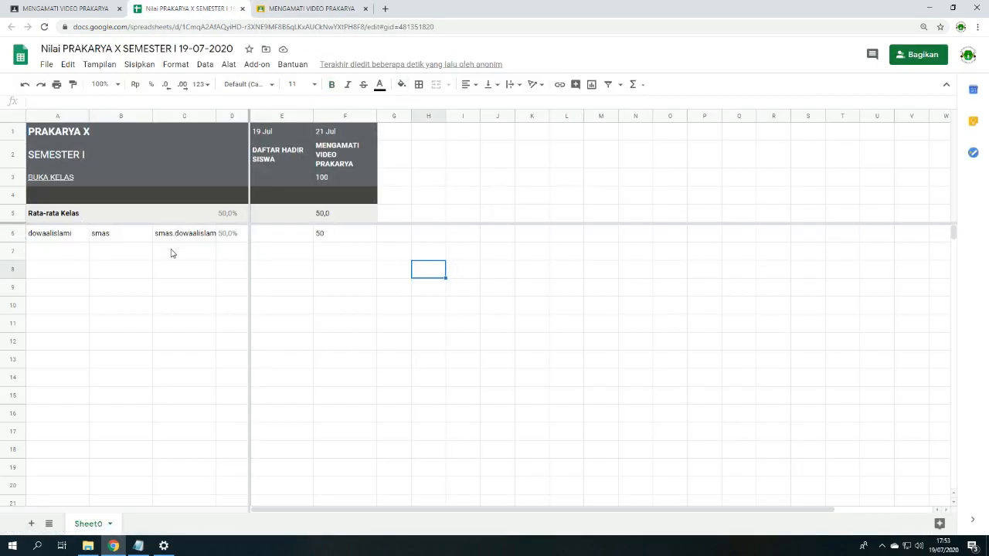
left_click_drag(596, 290, 68, 157)
left_click(355, 292)
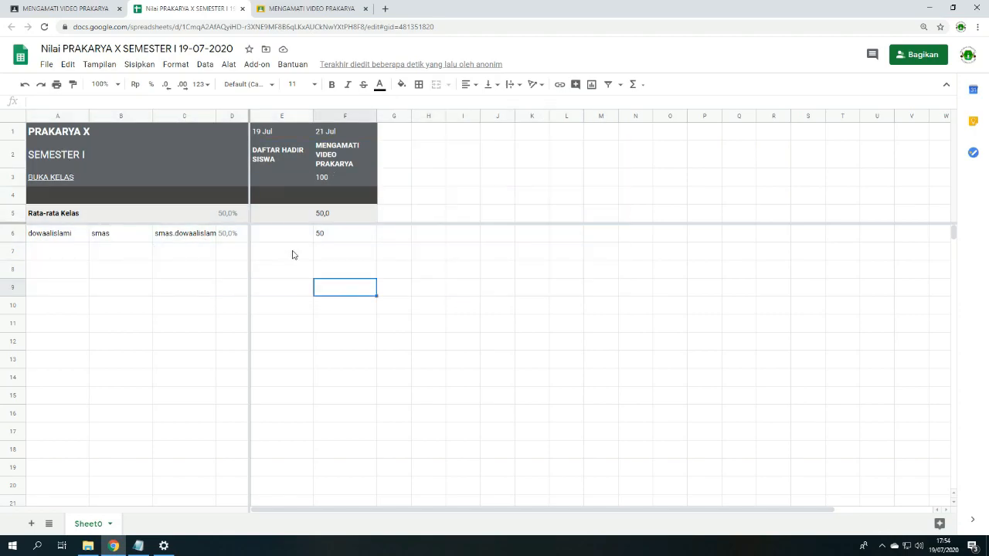
left_click(405, 272)
left_click(263, 269)
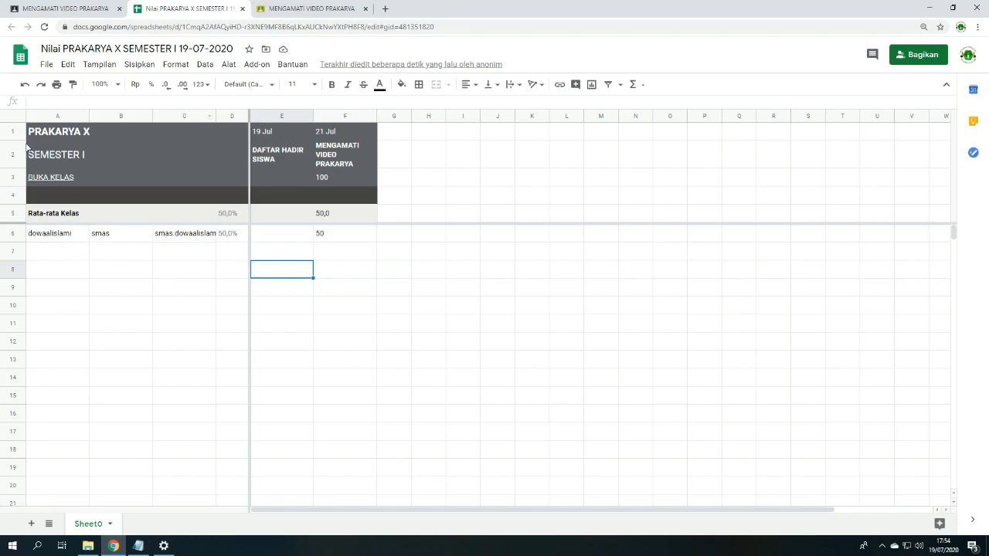
left_click(37, 114)
left_click(264, 268)
left_click(64, 293)
left_click(50, 256)
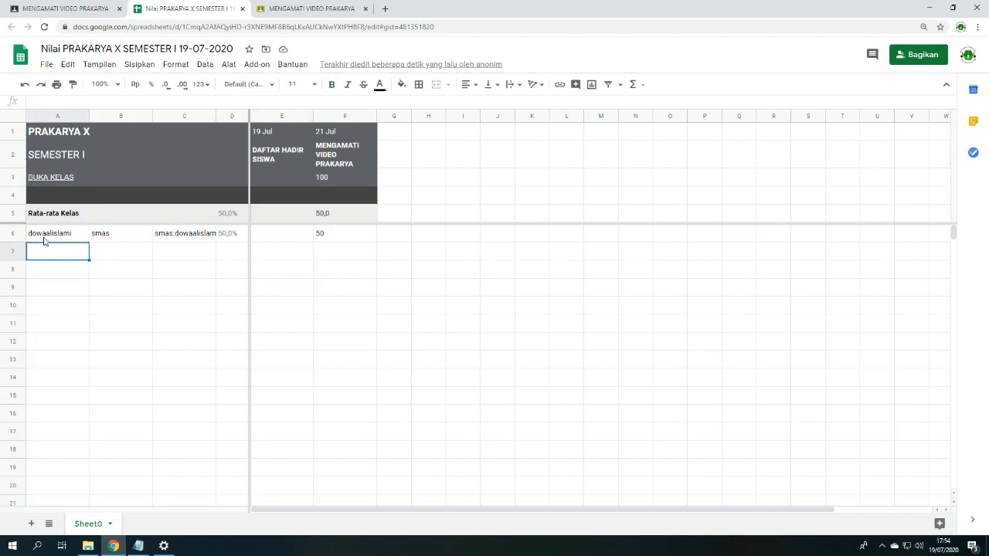
Step: Examine the student's last name, first name, e-mail and average grade in row 6 of the grade sheet
left_click(40, 236)
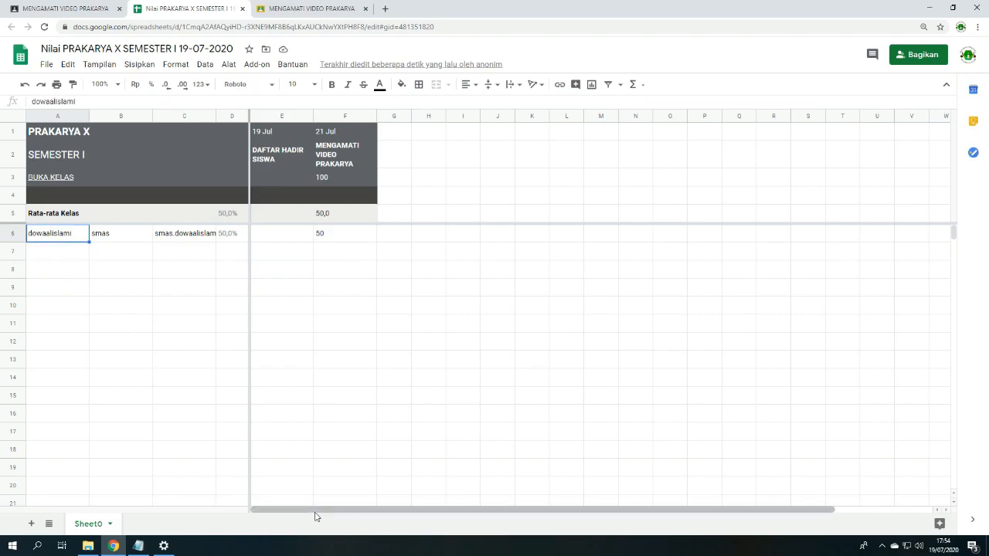
left_click(185, 502)
left_click(40, 235)
left_click(103, 234)
left_click(190, 232)
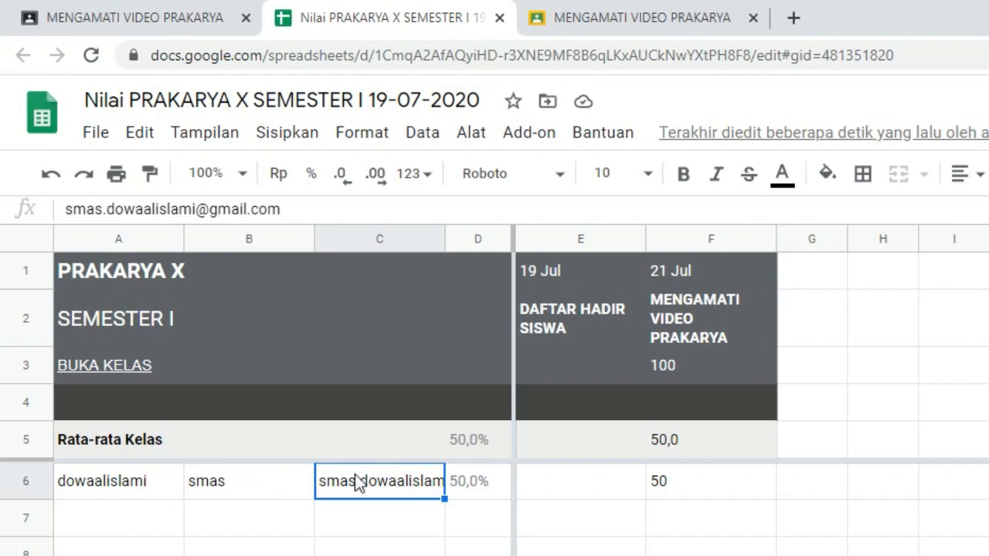
left_click(471, 485)
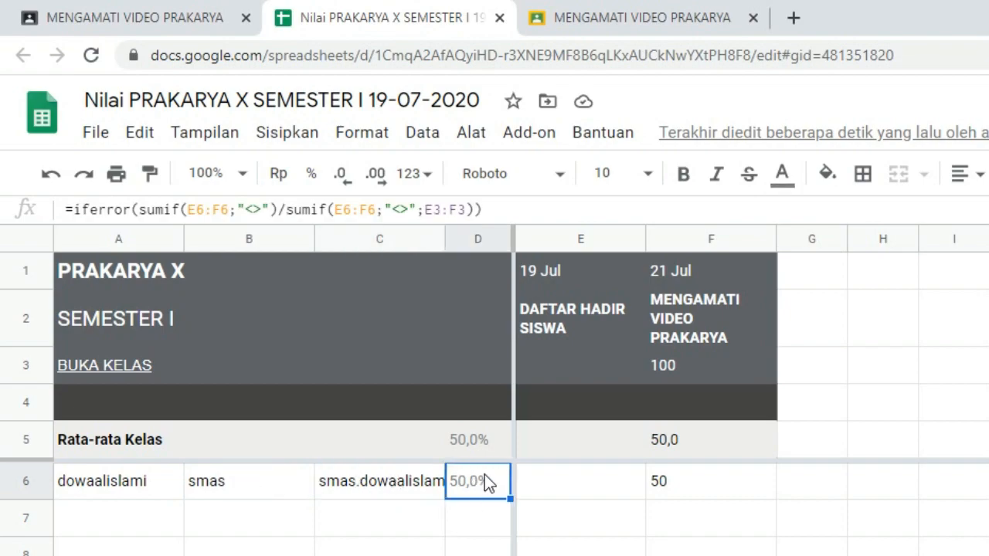
Step: Examine the class heading block and the DAFTAR HADIR SISWA and MENGAMATI VIDEO PRAKARYA column headings in the grade sheet
left_click(171, 326)
left_click_drag(220, 280, 238, 384)
left_click_drag(576, 270, 575, 373)
left_click_drag(737, 272, 737, 367)
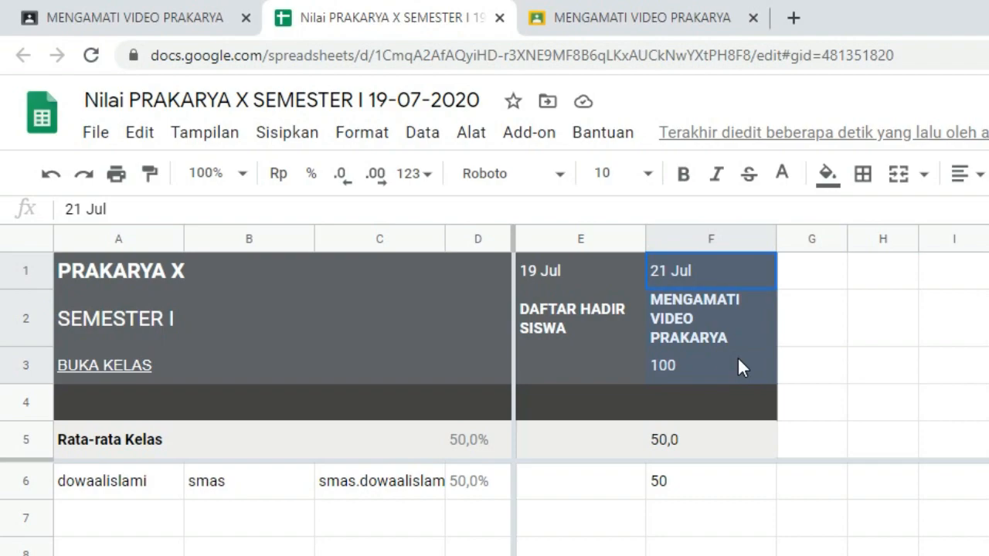
left_click(877, 359)
left_click(581, 555)
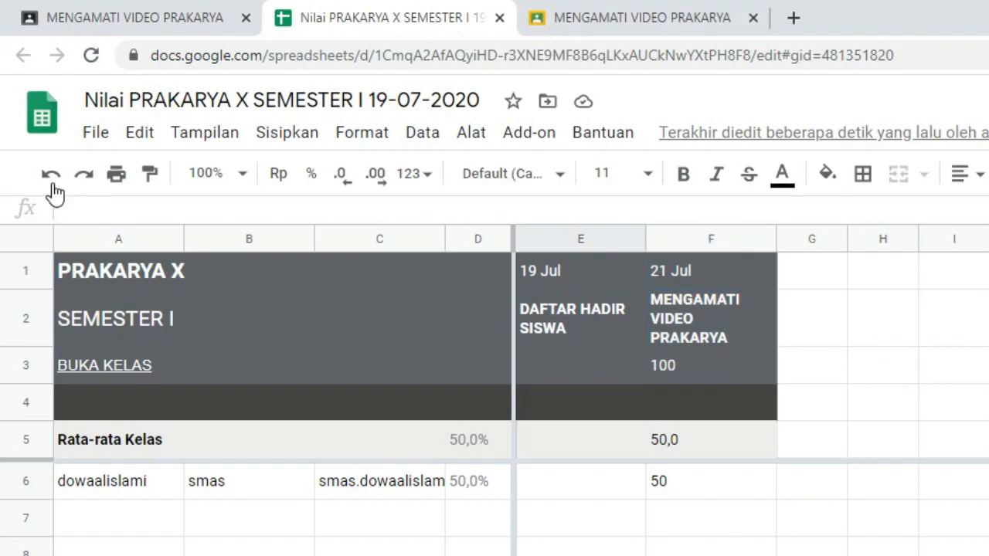
Step: Download the grade spreadsheet as a Microsoft Excel (.xlsx) file
left_click(97, 134)
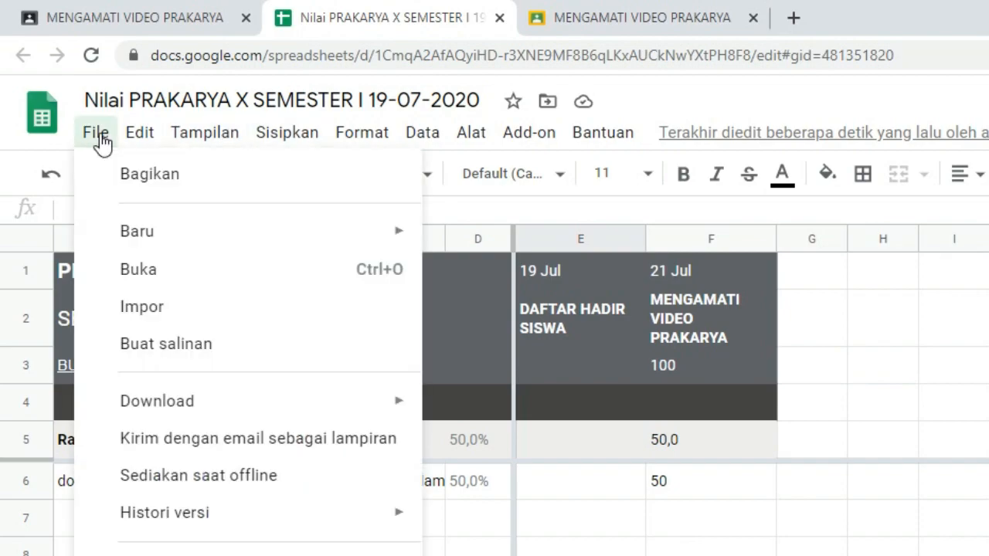
mouse_move(172, 408)
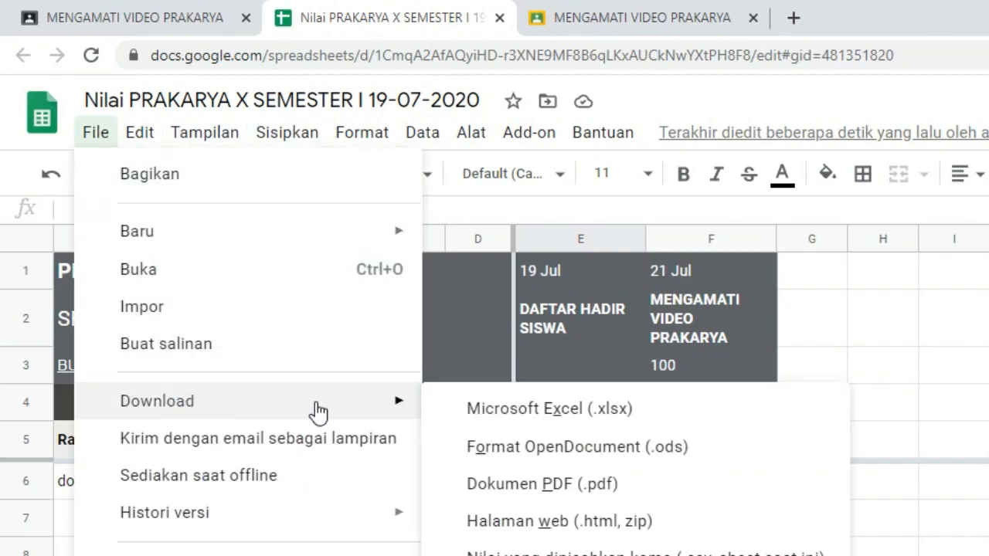
left_click(649, 411)
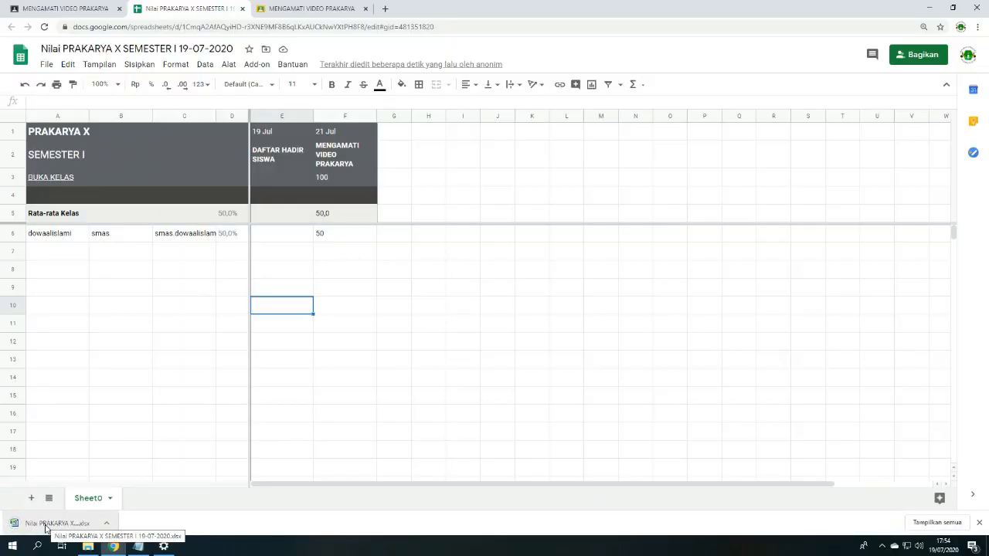
Step: Open the downloaded Nilai PRAKARYA X SEMESTER I 19-07-2020.xlsx in Excel, recover its contents and examine the enlarged grade table
left_click(46, 526)
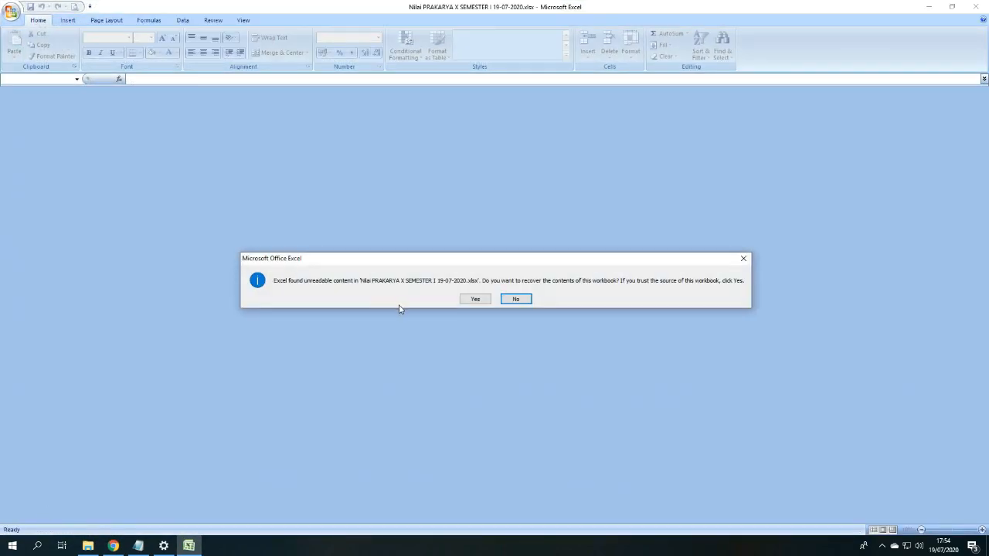
left_click(468, 297)
left_click(353, 307)
left_click(203, 224)
scroll(73, 190, "up", 2, "ctrl")
scroll(407, 181, "up", 1, "ctrl")
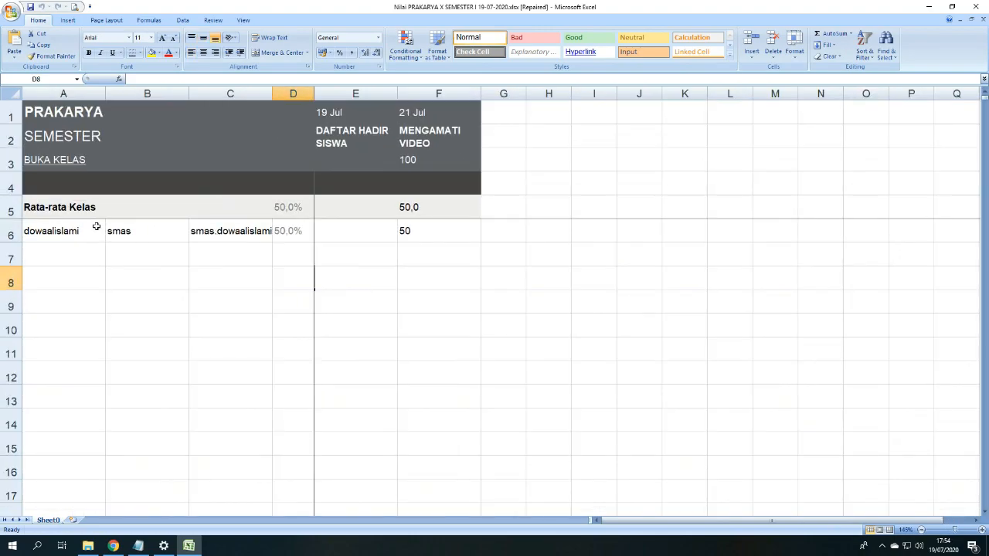
left_click_drag(479, 283, 54, 112)
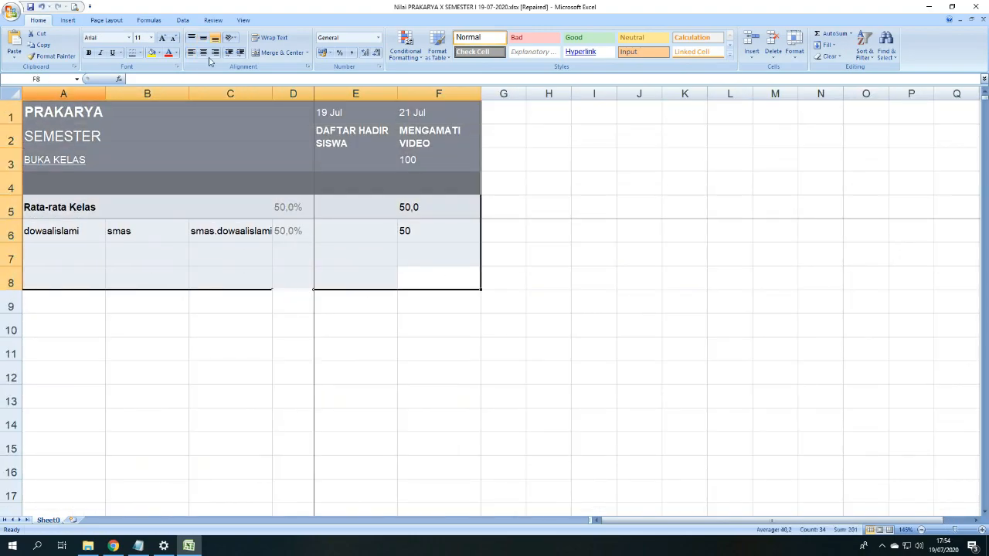
left_click(281, 335)
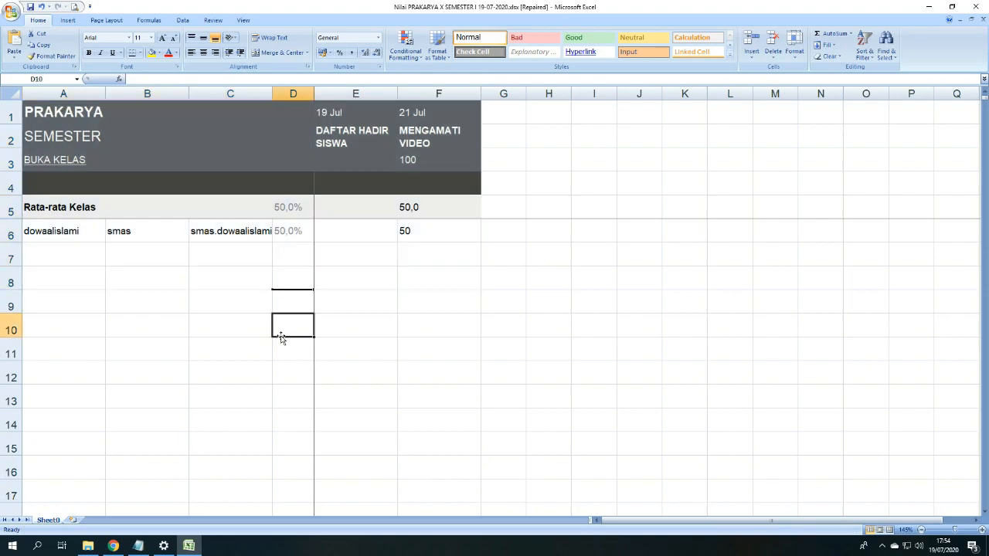
Step: Minimize Excel, return to the PRAKARYA X class in Google Classroom and open its Tugas Kelas page
left_click(928, 6)
left_click(101, 8)
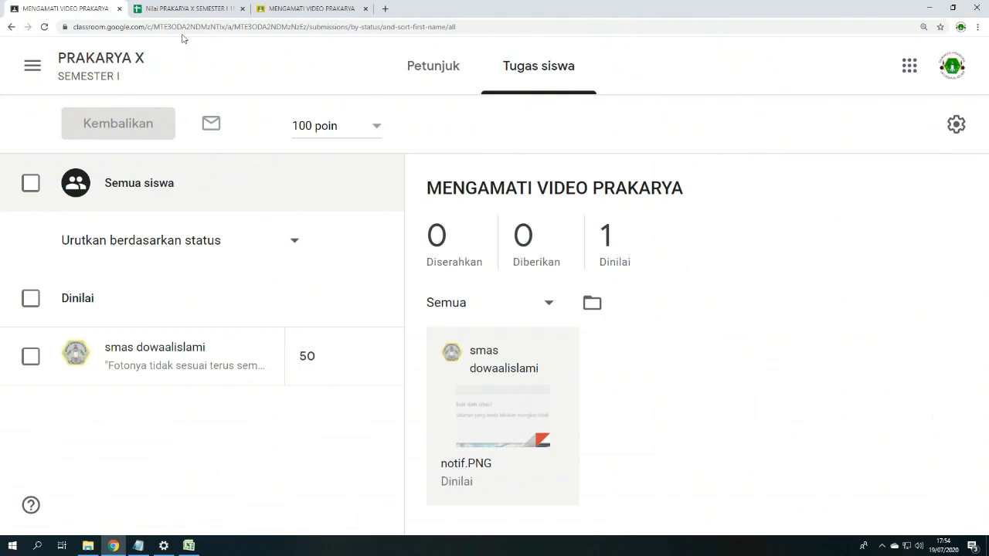
left_click(97, 57)
key("ctrl+minus")
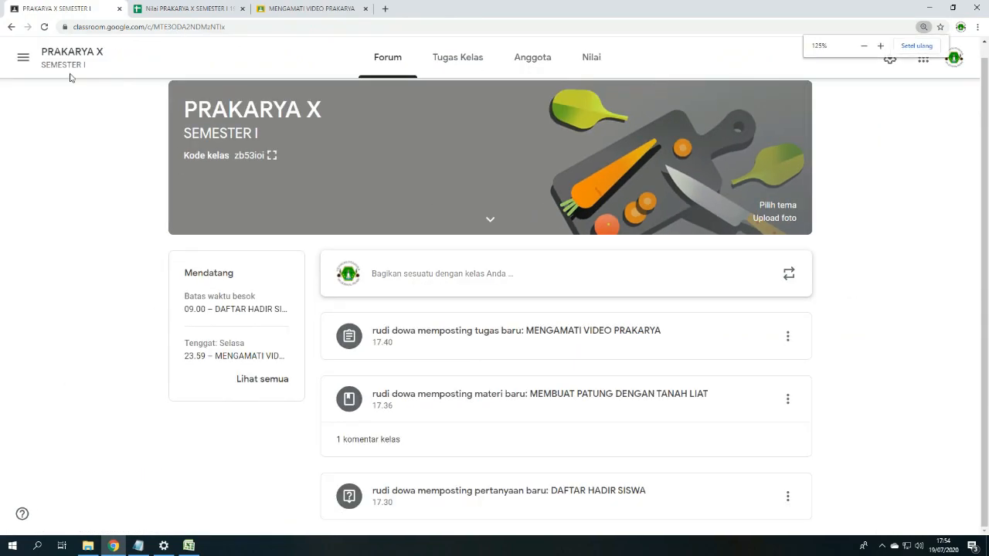
left_click(474, 72)
left_click(281, 109)
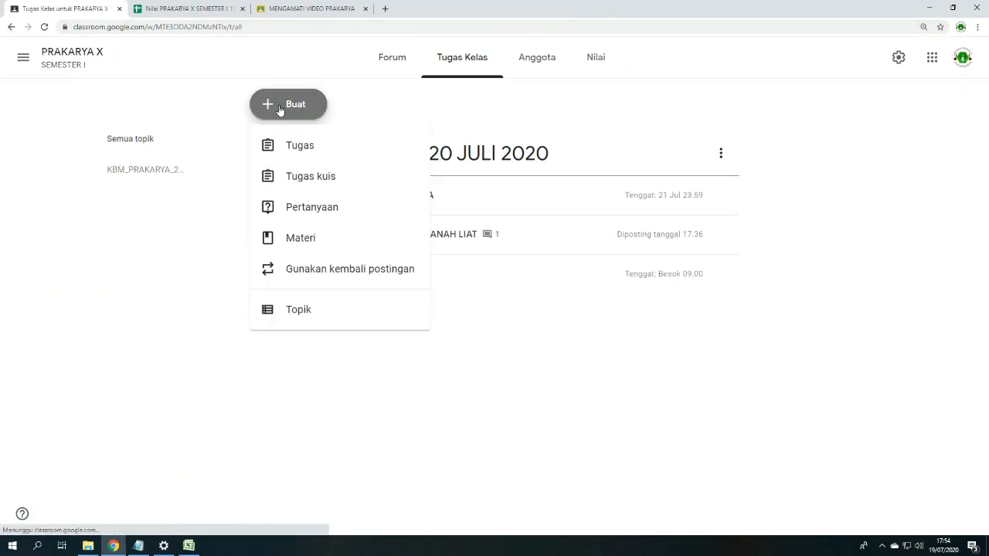
left_click(355, 303)
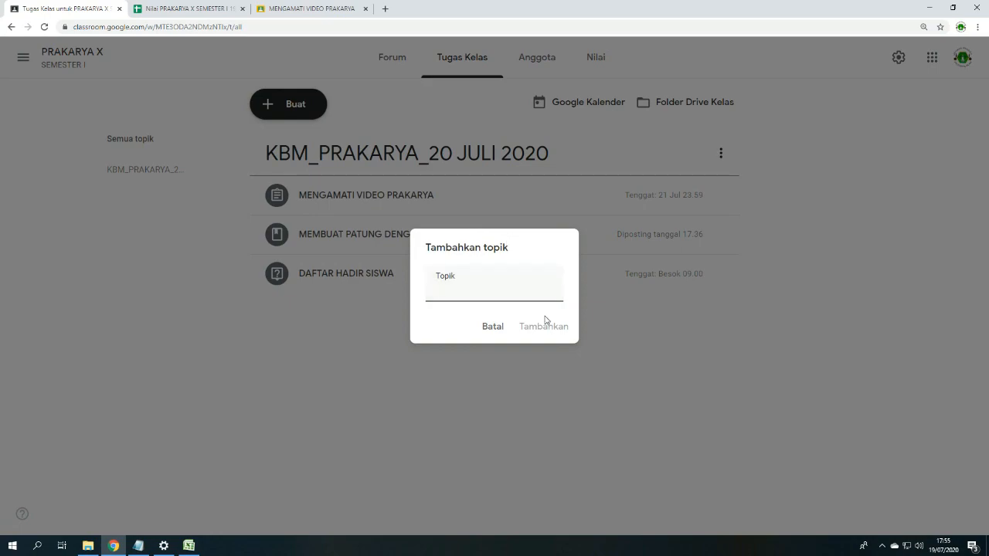
left_click(501, 327)
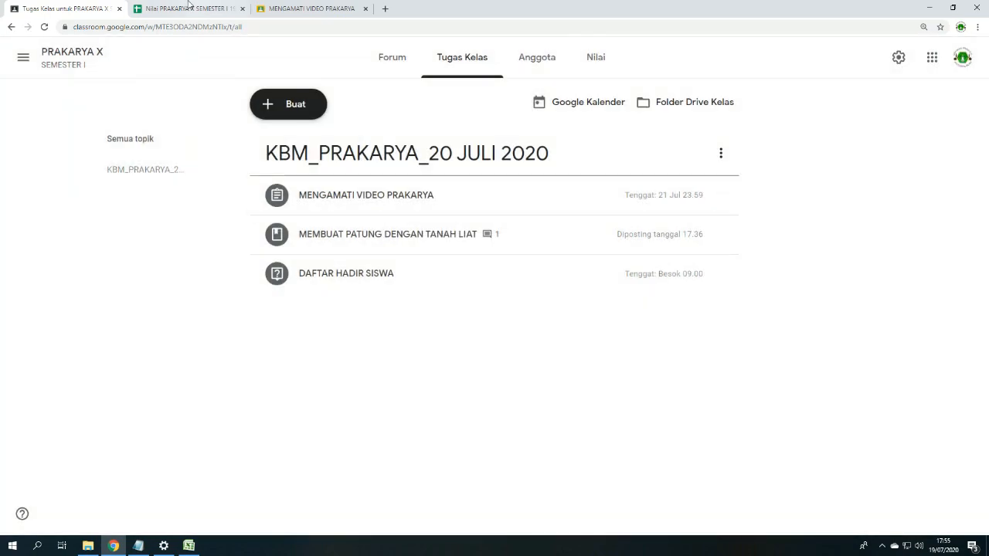
left_click(174, 6)
left_click(68, 6)
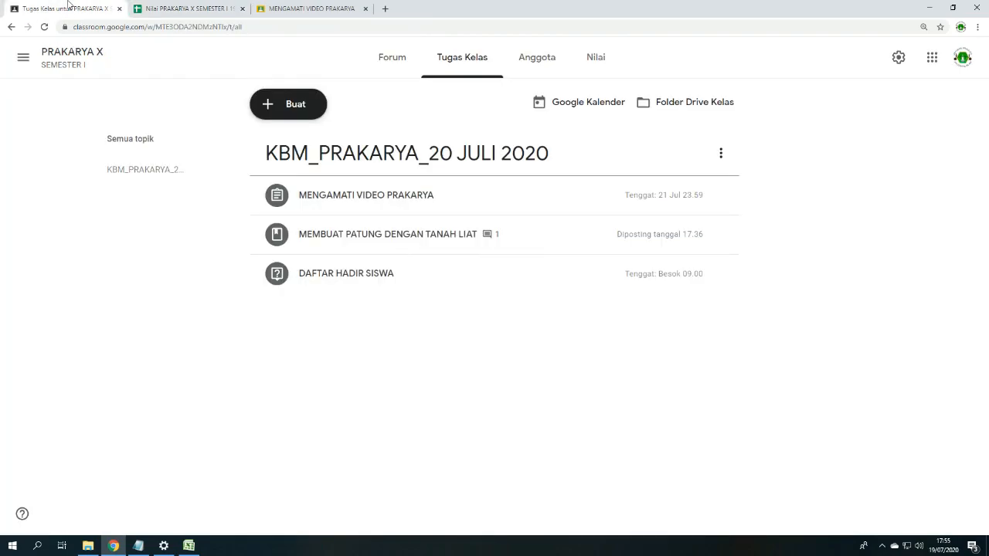